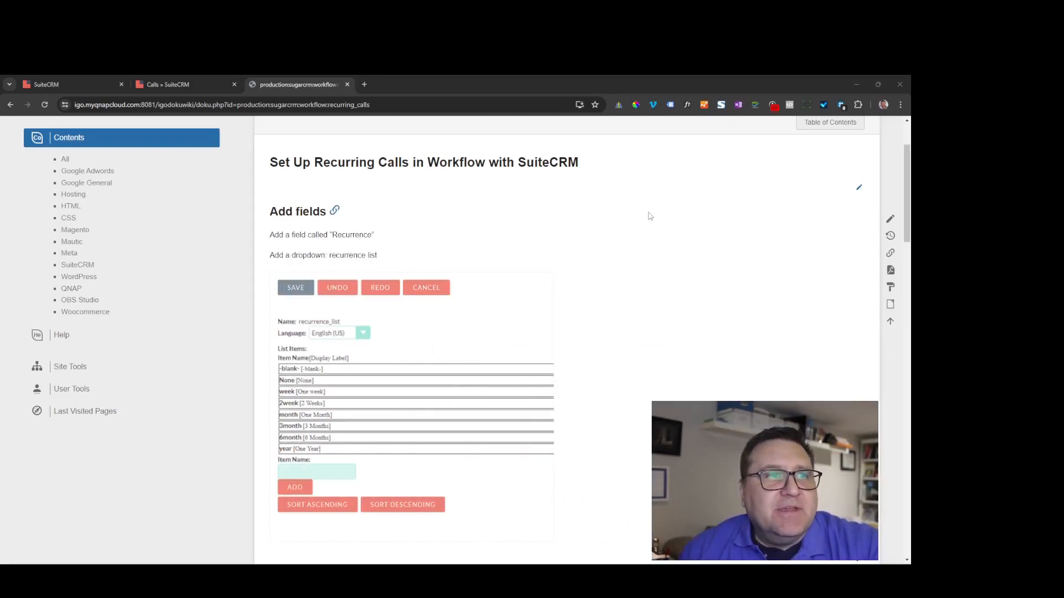
scroll(609, 253, "up", 1)
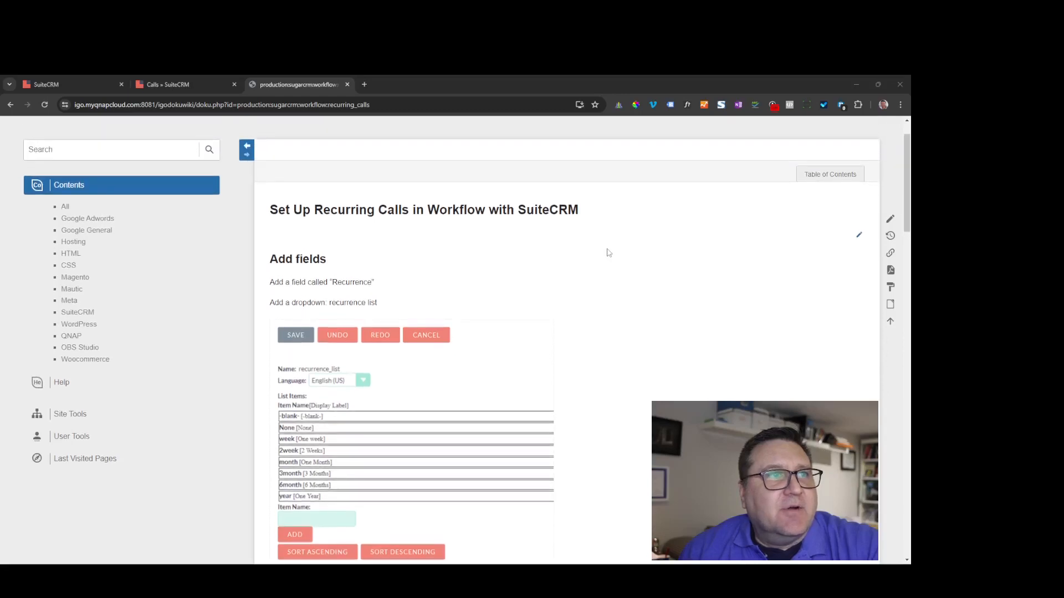
scroll(609, 253, "down", 1)
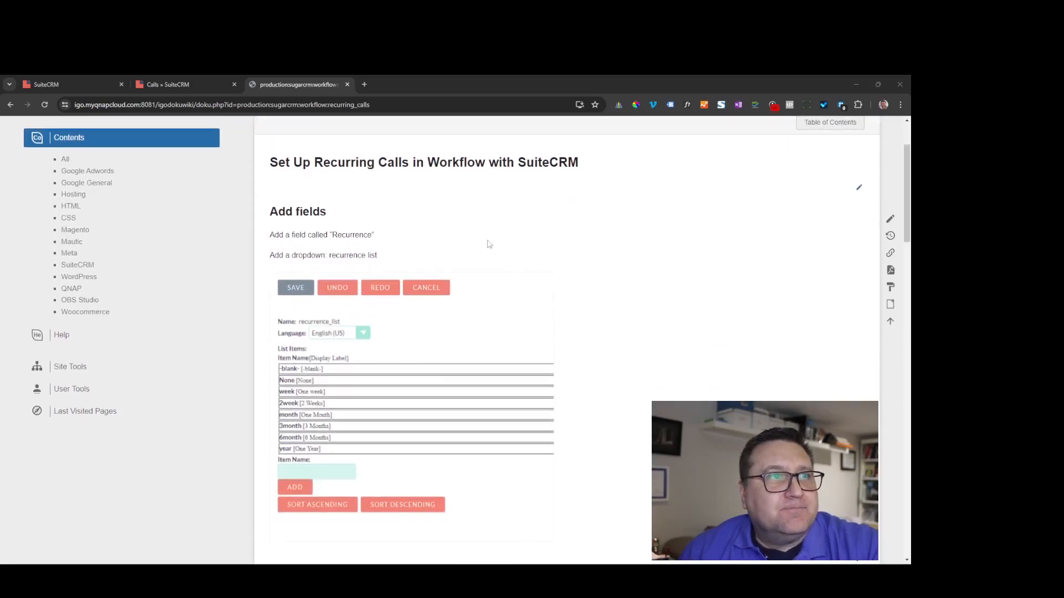
scroll(458, 239, "down", 1)
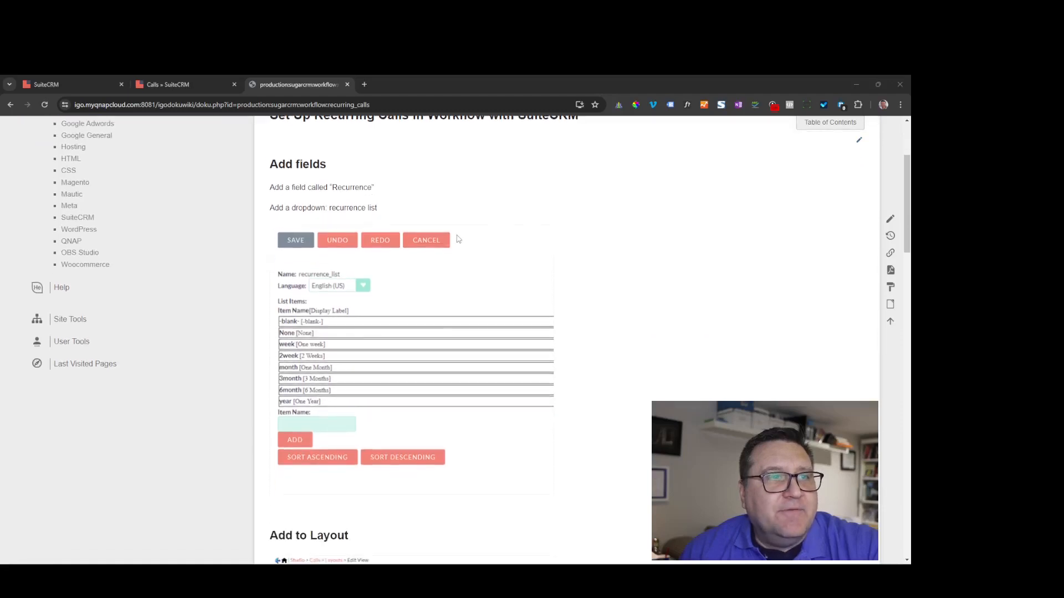
scroll(458, 239, "up", 2)
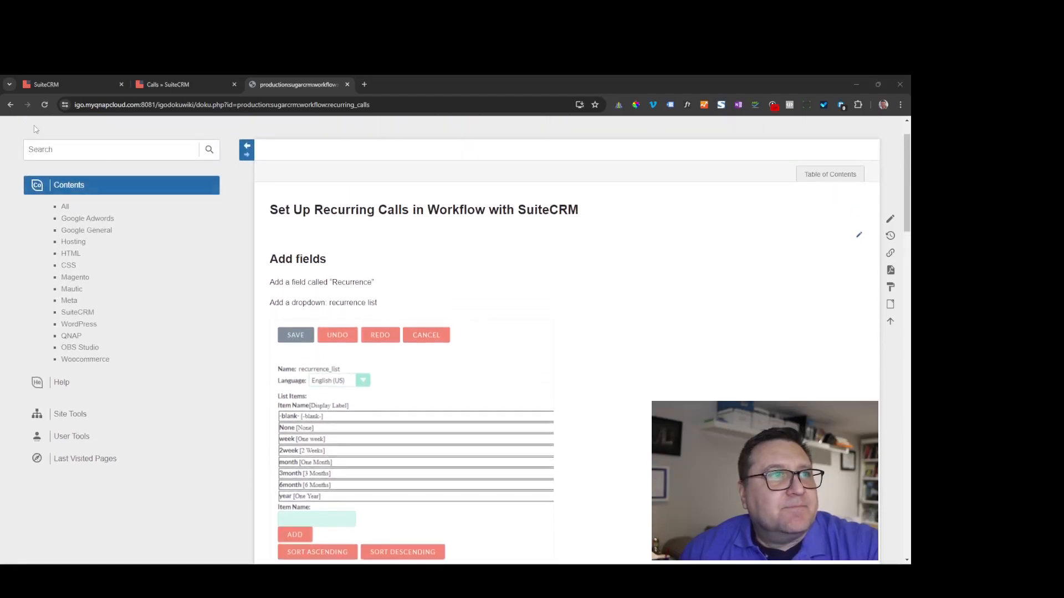
Open the wiki page "Create Re-Calls Based on a Calculated Dropdown" and view its prerequisites.
left_click(11, 108)
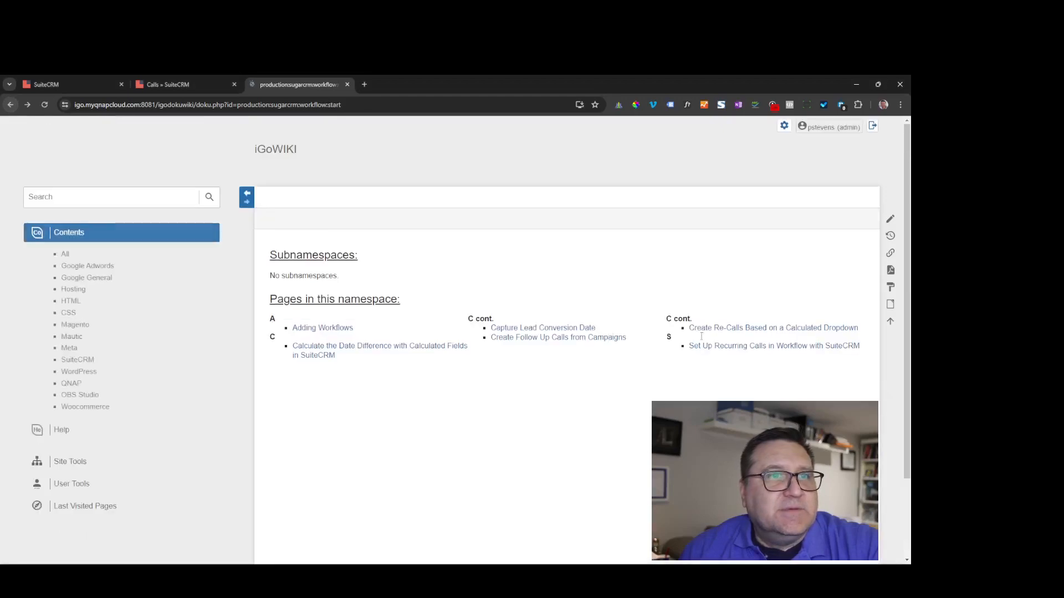
left_click(754, 328)
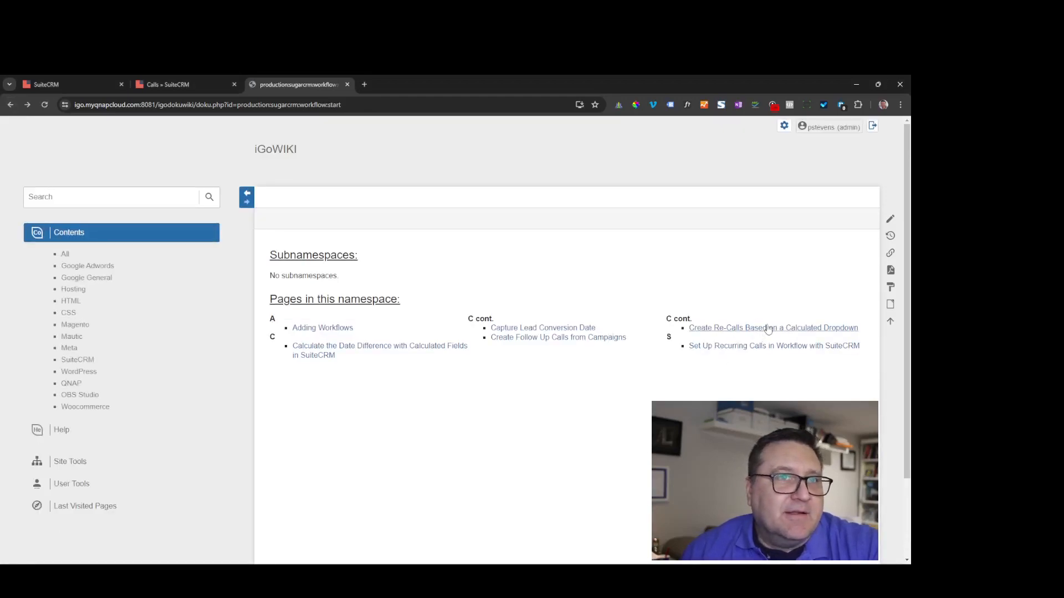
scroll(625, 272, "down", 3)
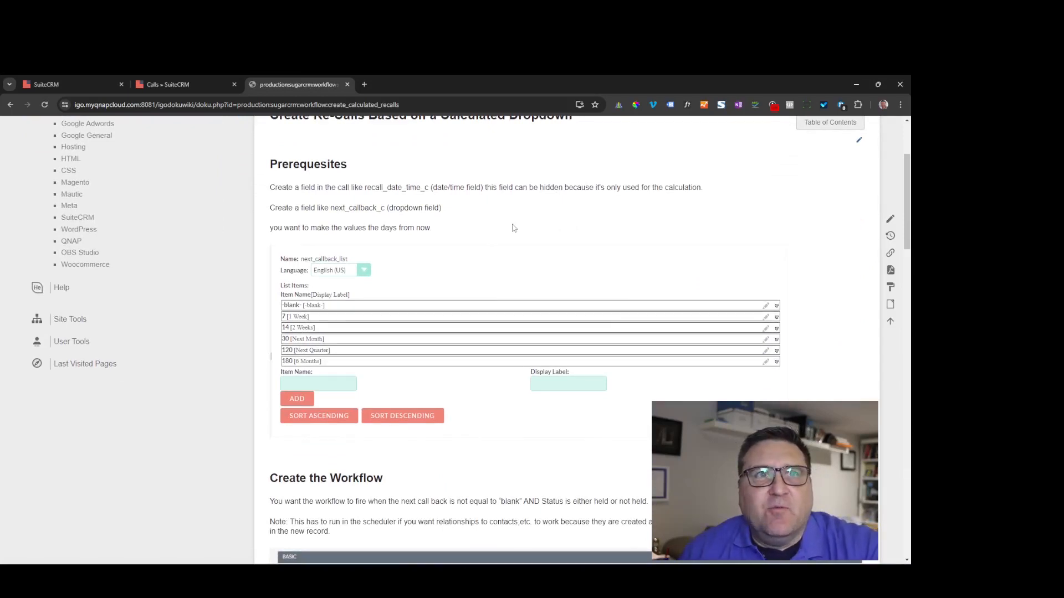
Switch to the CRM calls list, open the planned call "Bad time, will call back" for Hollywood Diner Ltd and review its details.
left_click(198, 78)
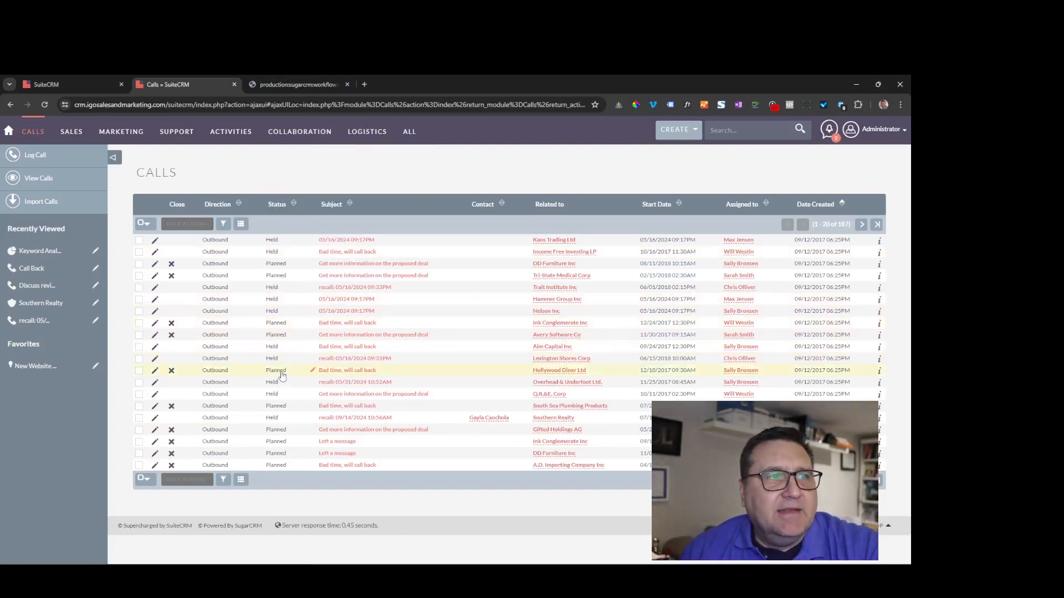
left_click(357, 370)
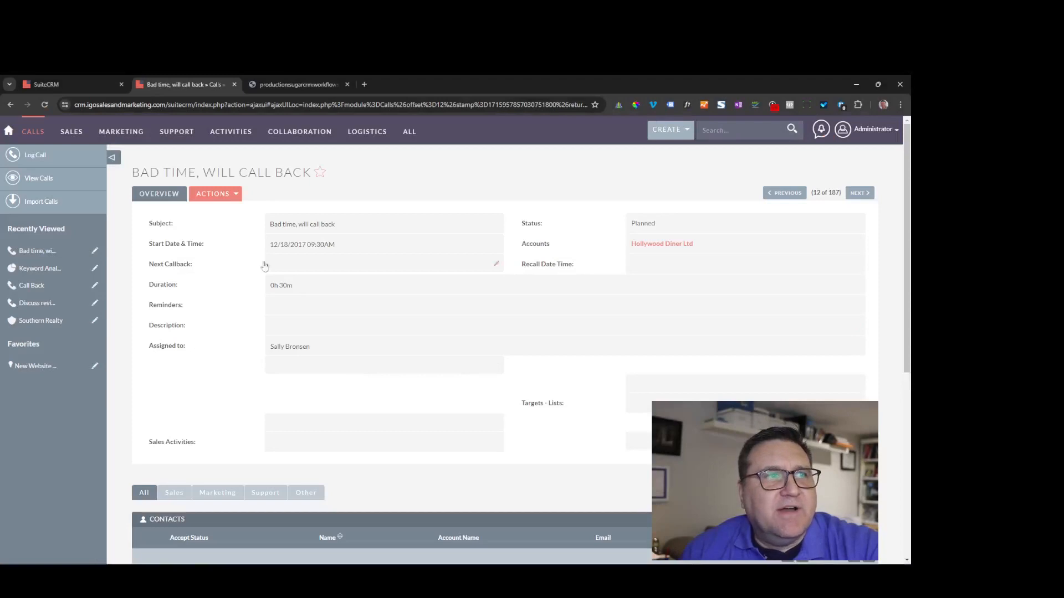
scroll(406, 261, "down", 3)
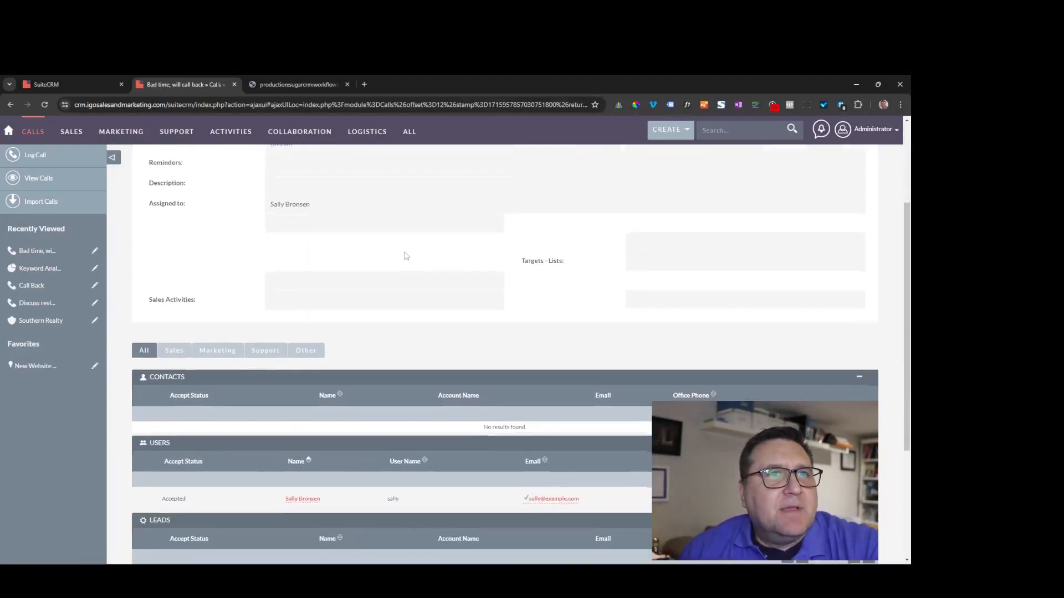
scroll(406, 256, "down", 3)
scroll(407, 256, "up", 2)
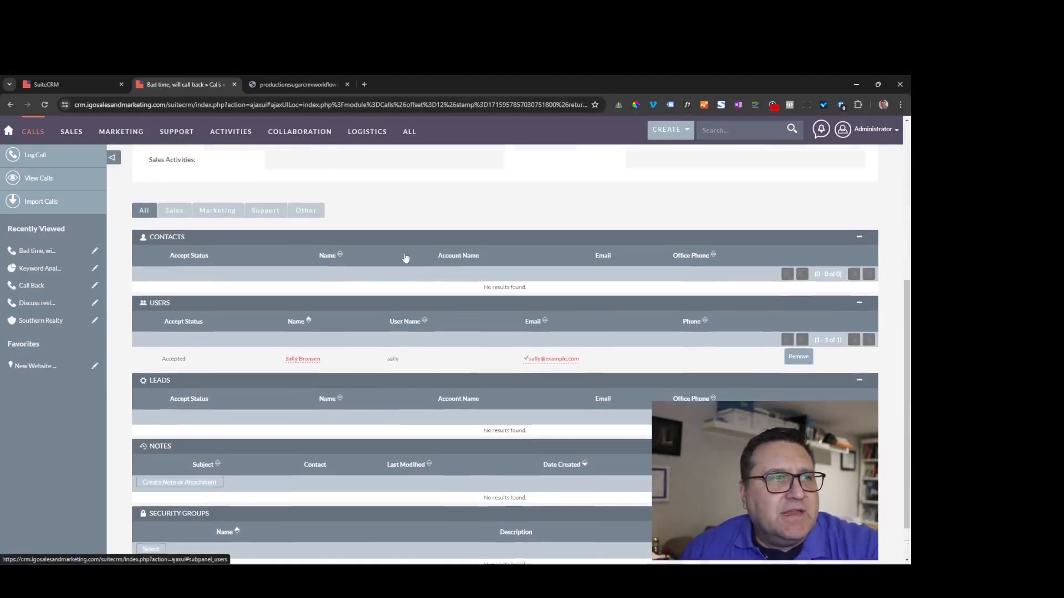
scroll(540, 296, "up", 5)
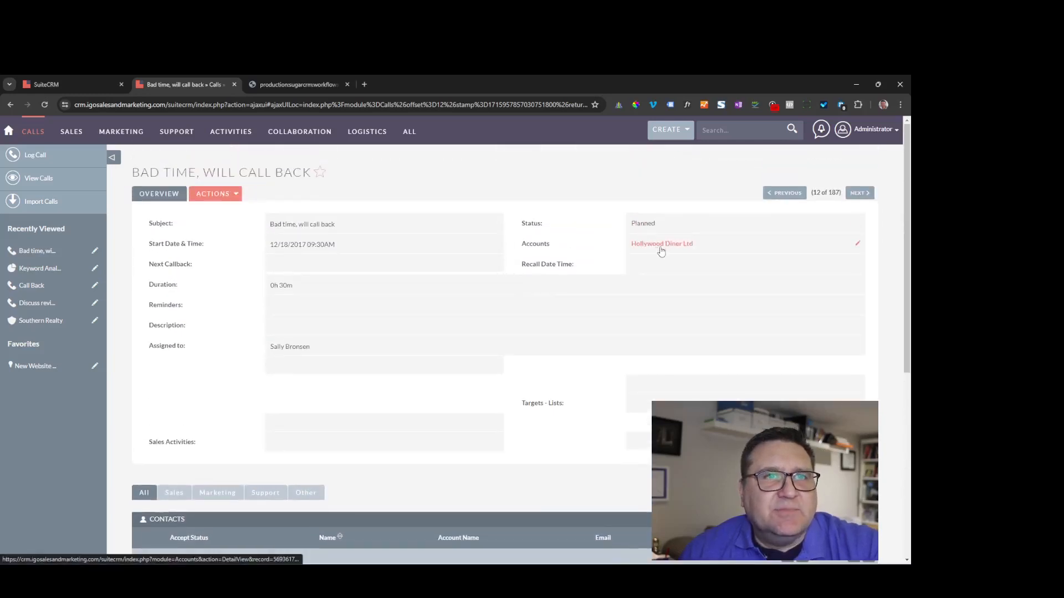
Open the call's related account, Hollywood Diner Ltd, in a new browser tab and return to the call record.
right_click(662, 250)
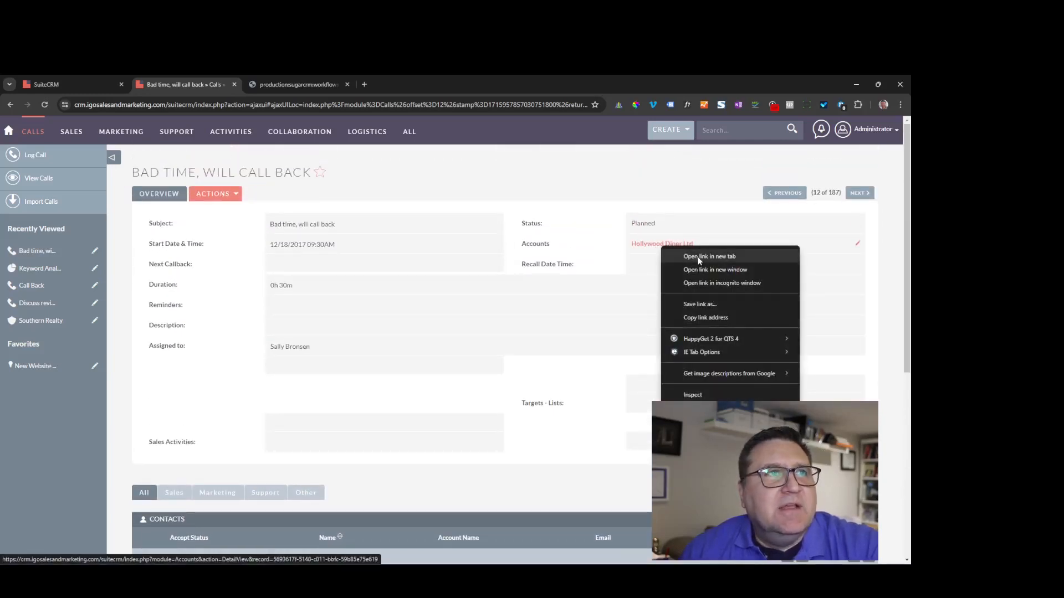
left_click(690, 257)
left_click(318, 80)
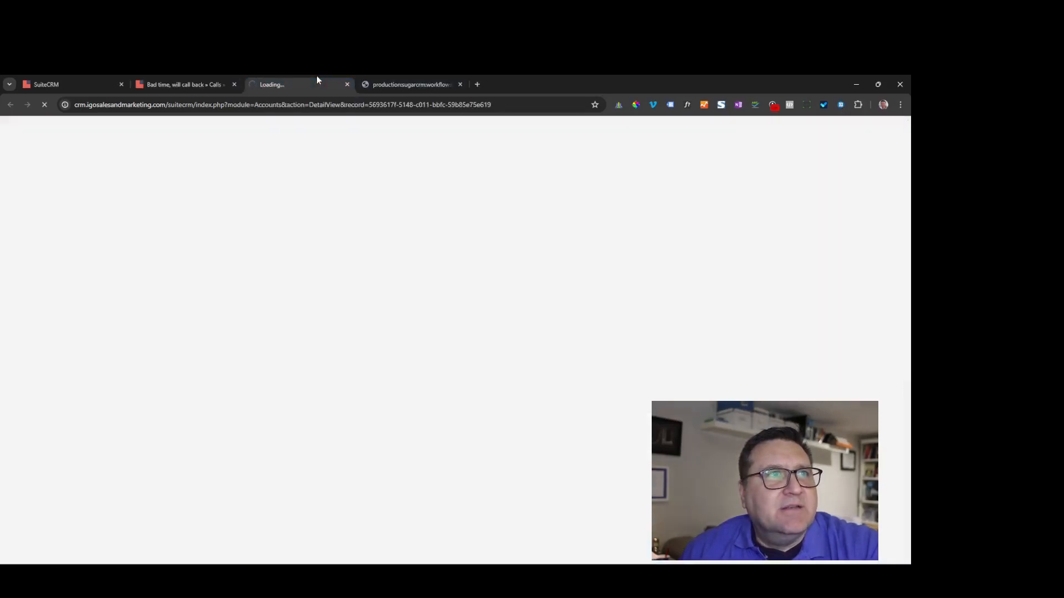
left_click(193, 83)
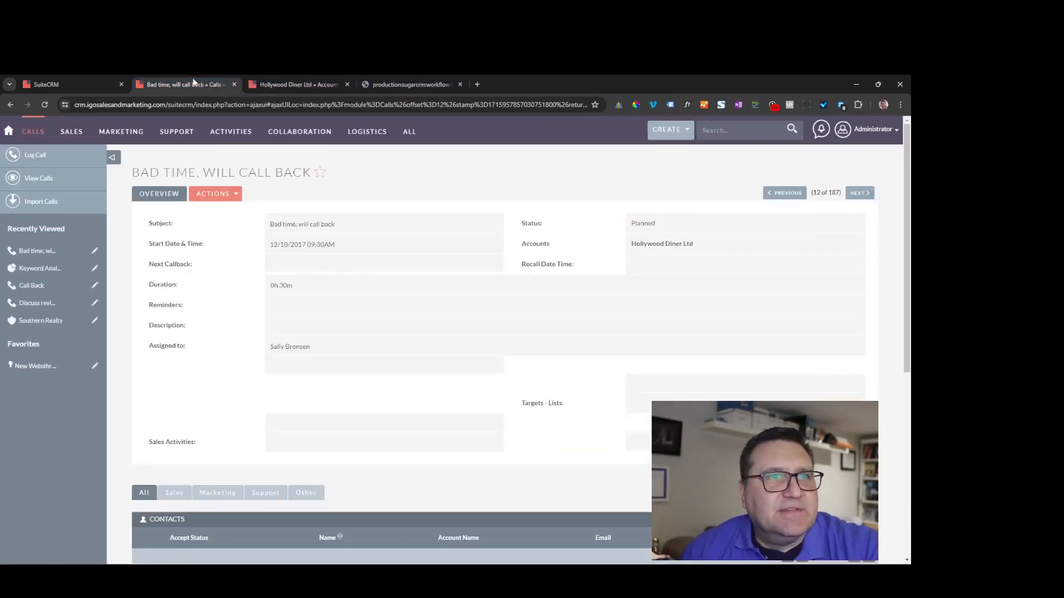
Open the "Bad time, will call back" call for editing and look over its scheduling and invitee sections.
scroll(551, 275, "down", 3)
scroll(550, 275, "down", 2)
scroll(549, 274, "up", 5)
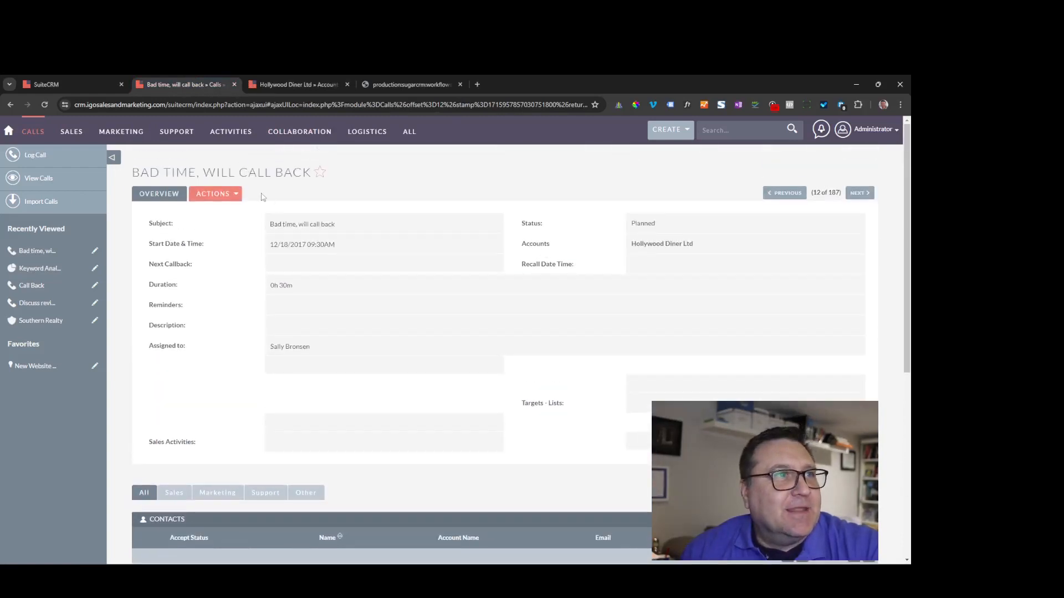
left_click(233, 197)
left_click(163, 212)
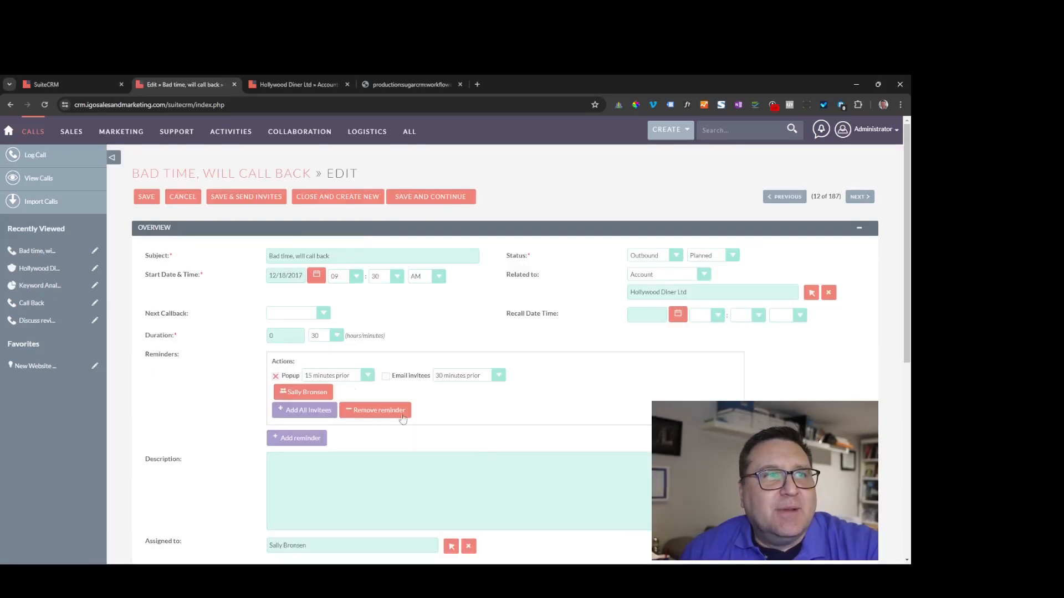
scroll(404, 427, "down", 6)
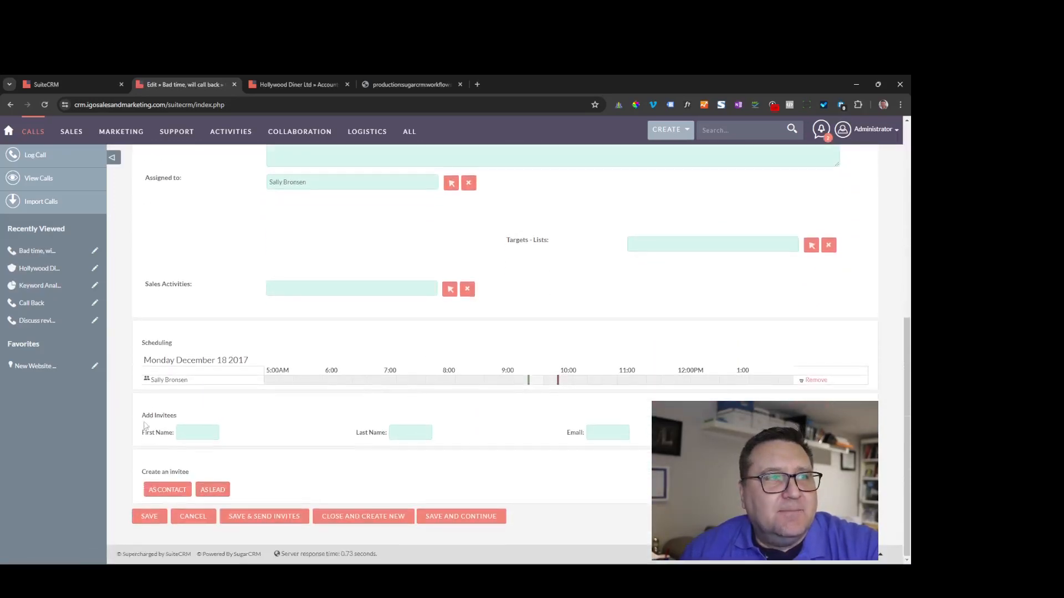
scroll(387, 408, "up", 10)
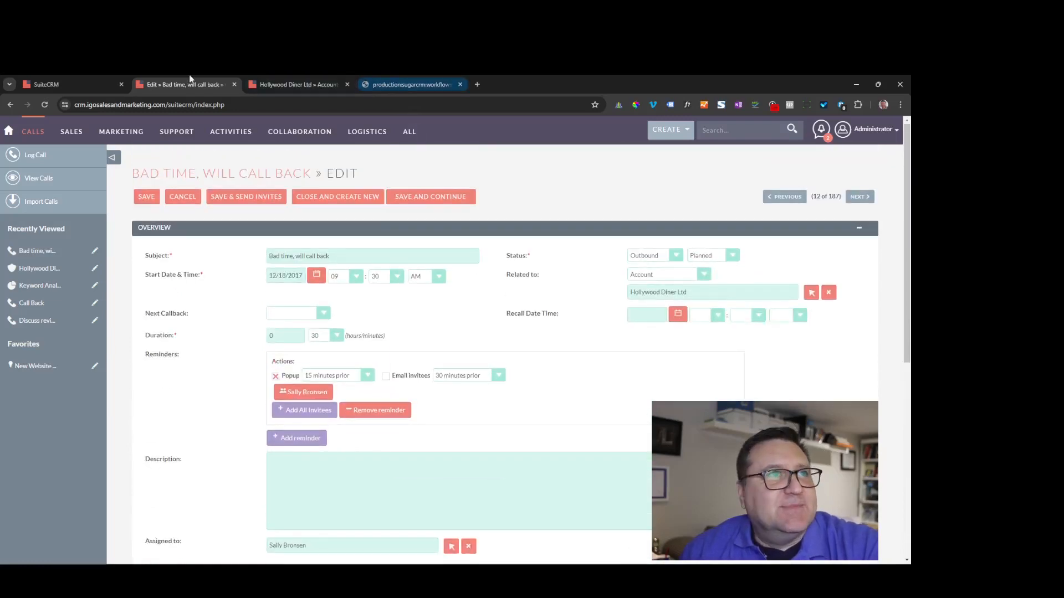
Look up the contacts related to the Hollywood Diner Ltd account.
left_click(293, 81)
scroll(484, 339, "down", 2)
scroll(484, 339, "down", 15)
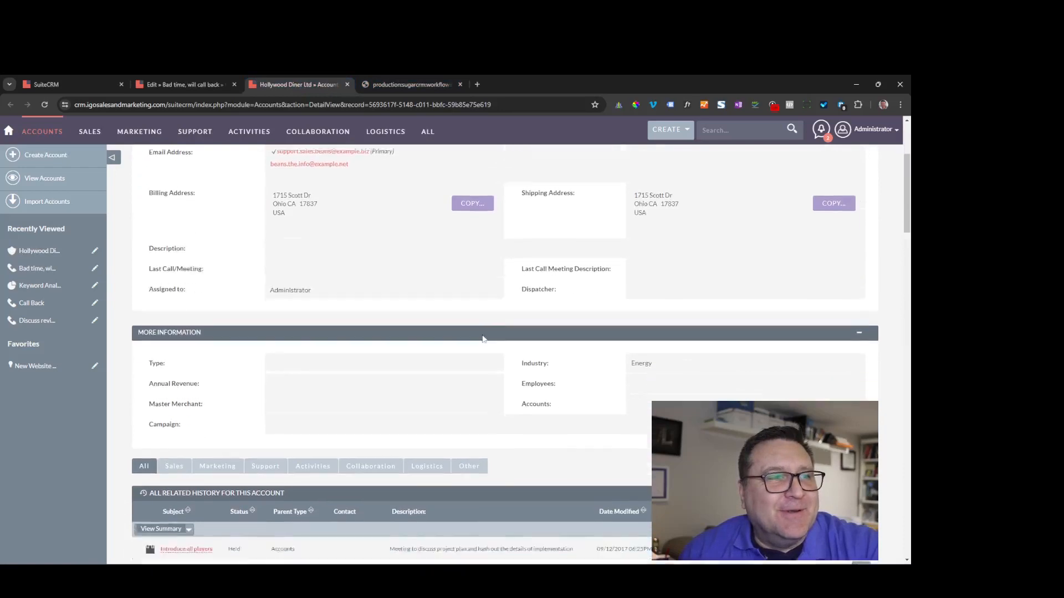
scroll(281, 351, "down", 6)
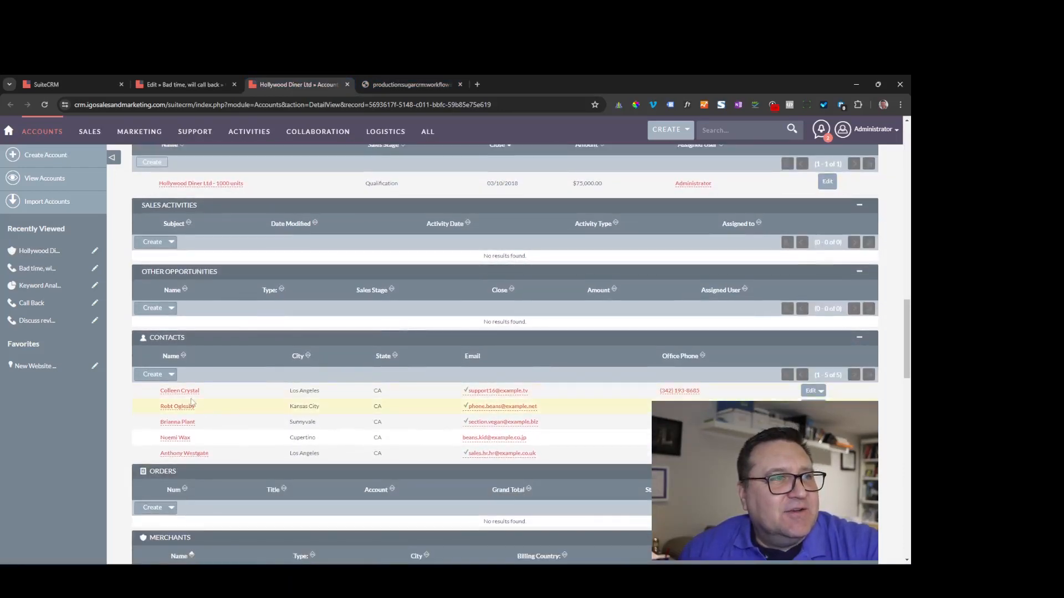
Search the call's invitees by the first listed account contact's first name and add that contact to the call.
left_click(212, 84)
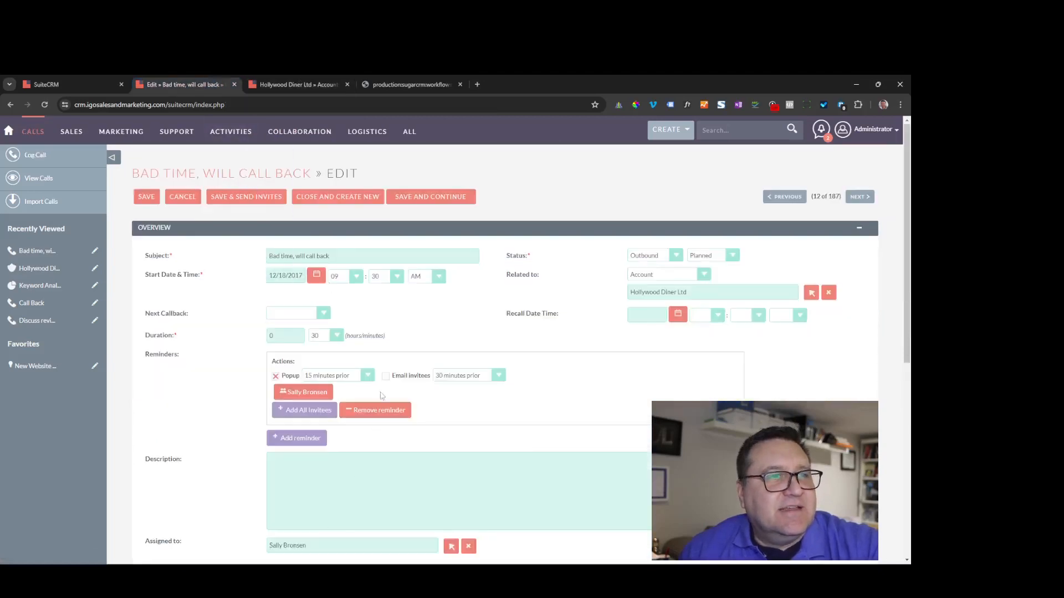
scroll(382, 395, "down", 7)
left_click(196, 435)
type("colleen")
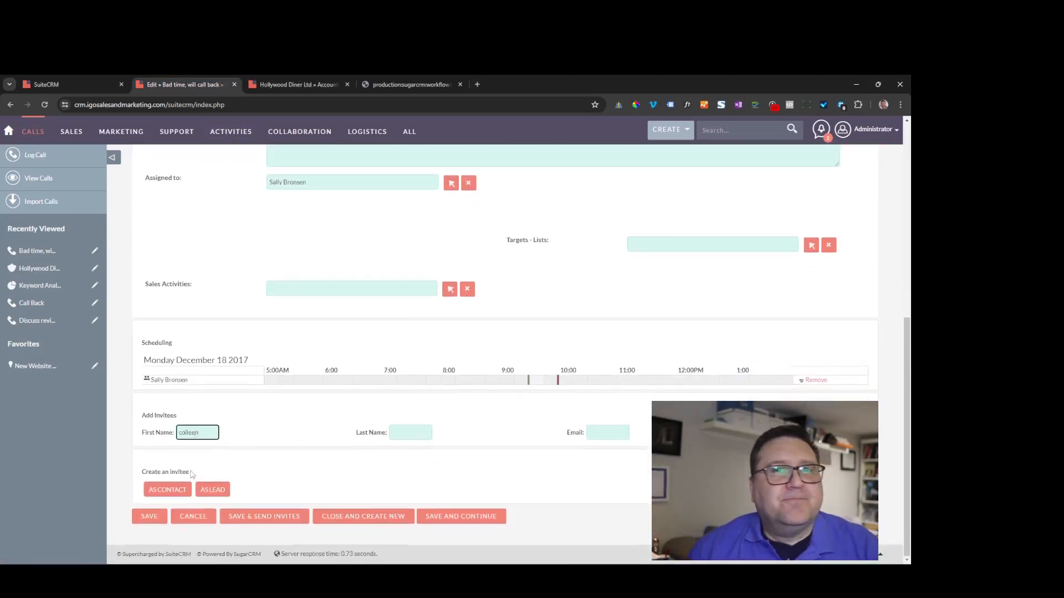
key("Return")
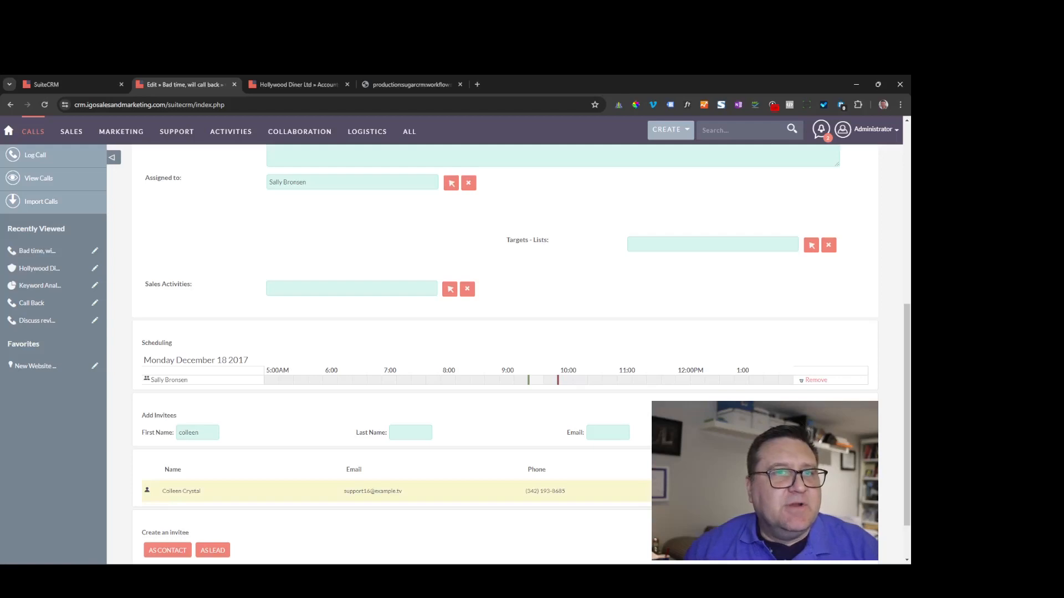
left_click(720, 491)
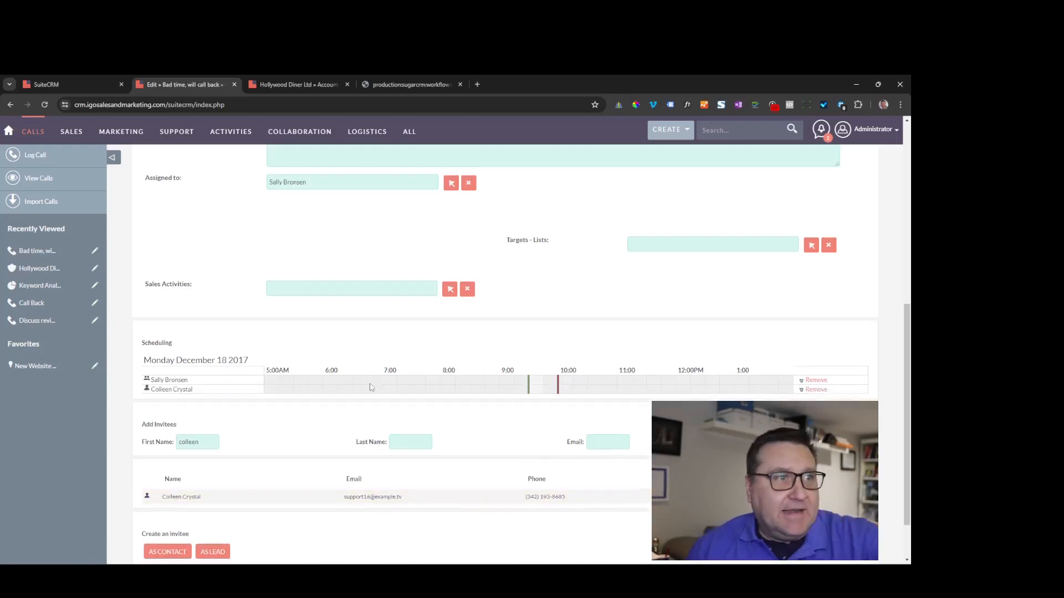
Examine the call's Recall Date Time field and Next Callback options, and compare them with the dropdown values on the wiki page.
scroll(458, 359, "up", 7)
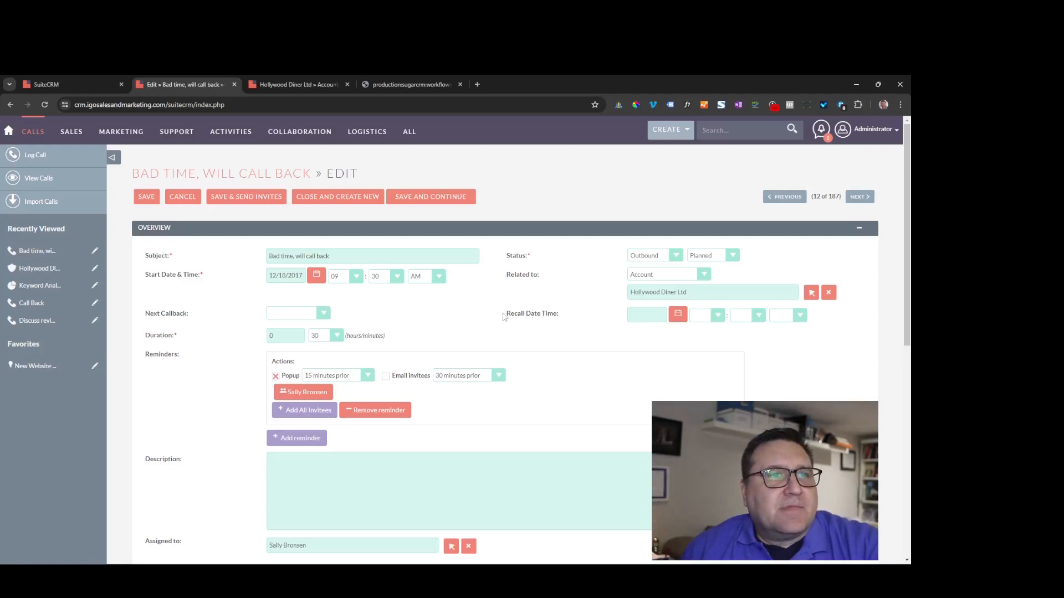
left_click_drag(499, 316, 574, 321)
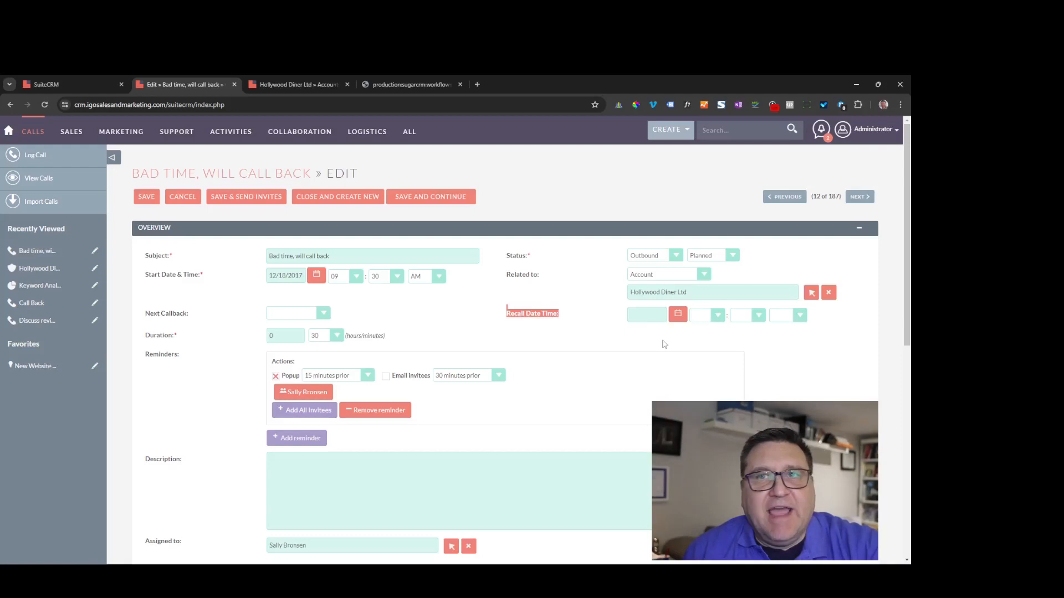
left_click(575, 317)
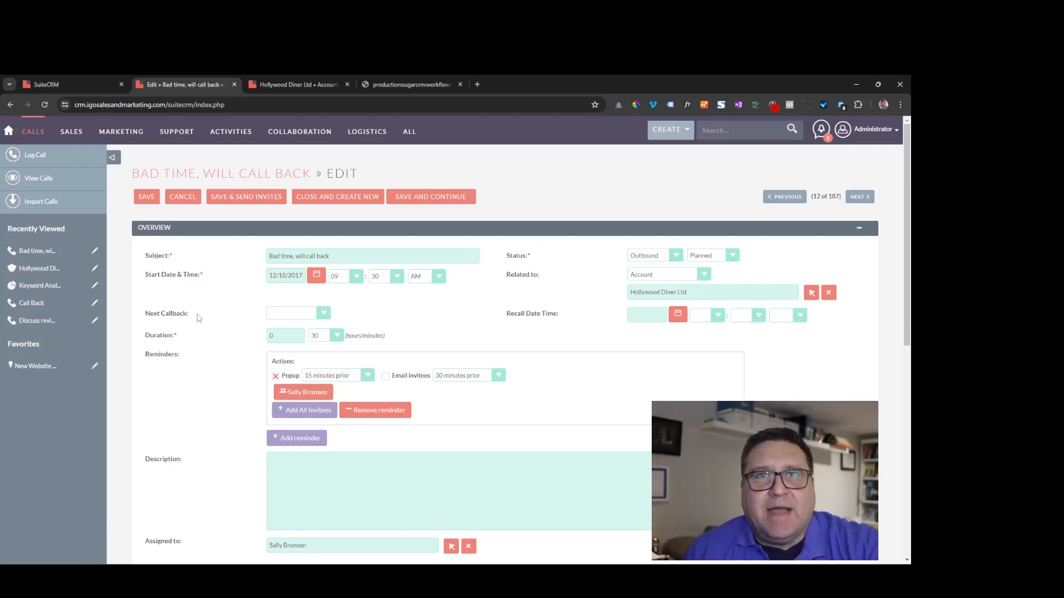
left_click(304, 319)
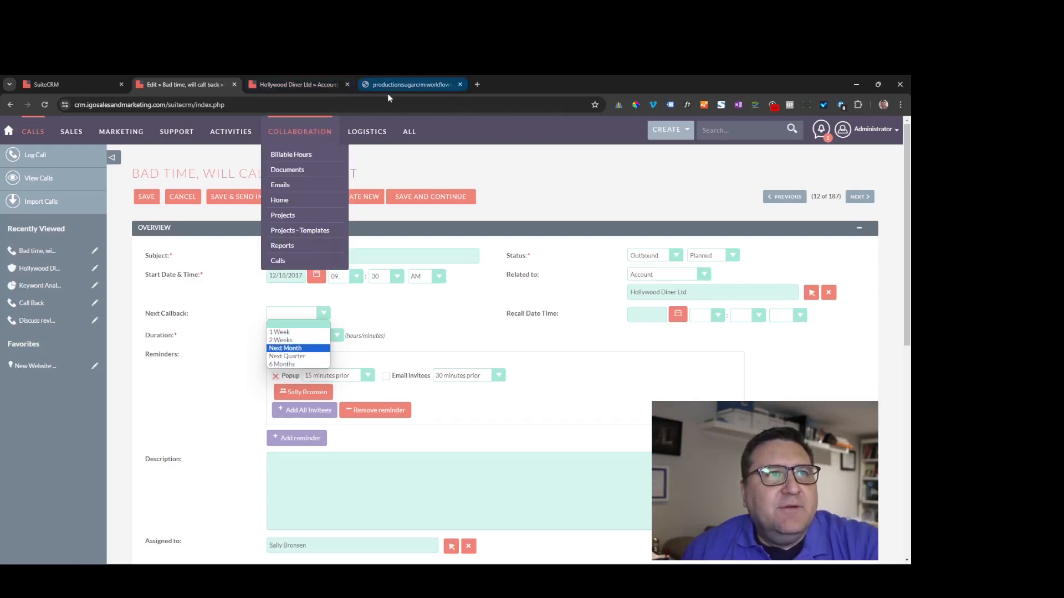
left_click(406, 83)
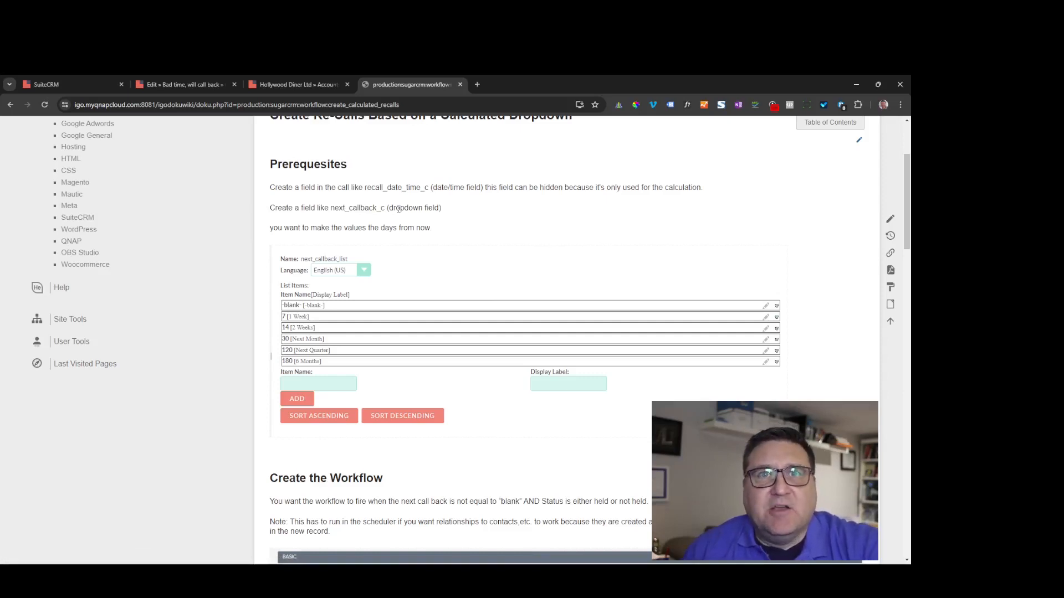
Set the call's Next Callback to Next Month and its status to Held.
left_click(336, 77)
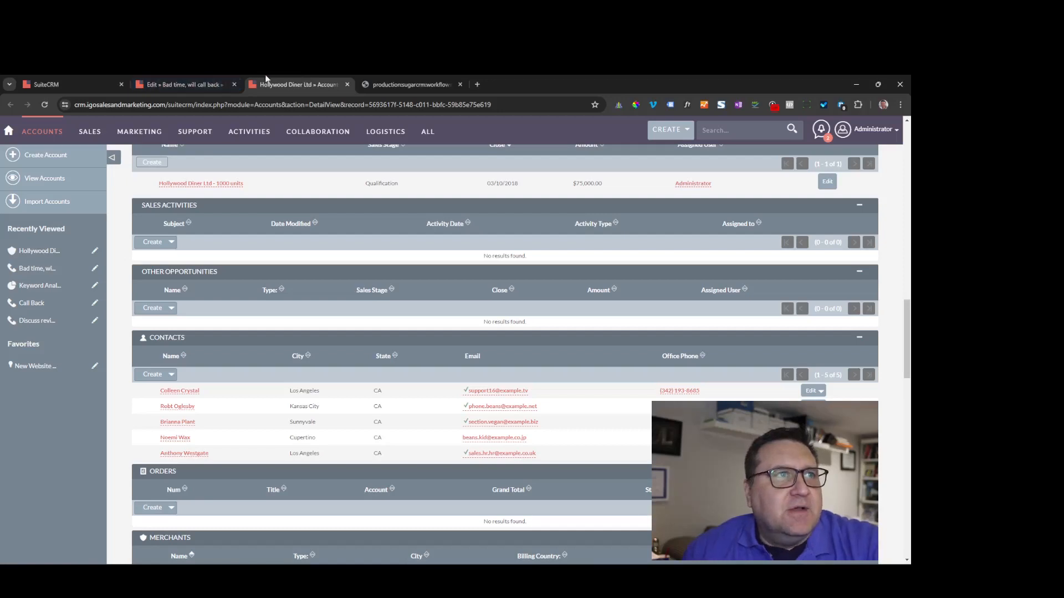
left_click(195, 78)
left_click(303, 314)
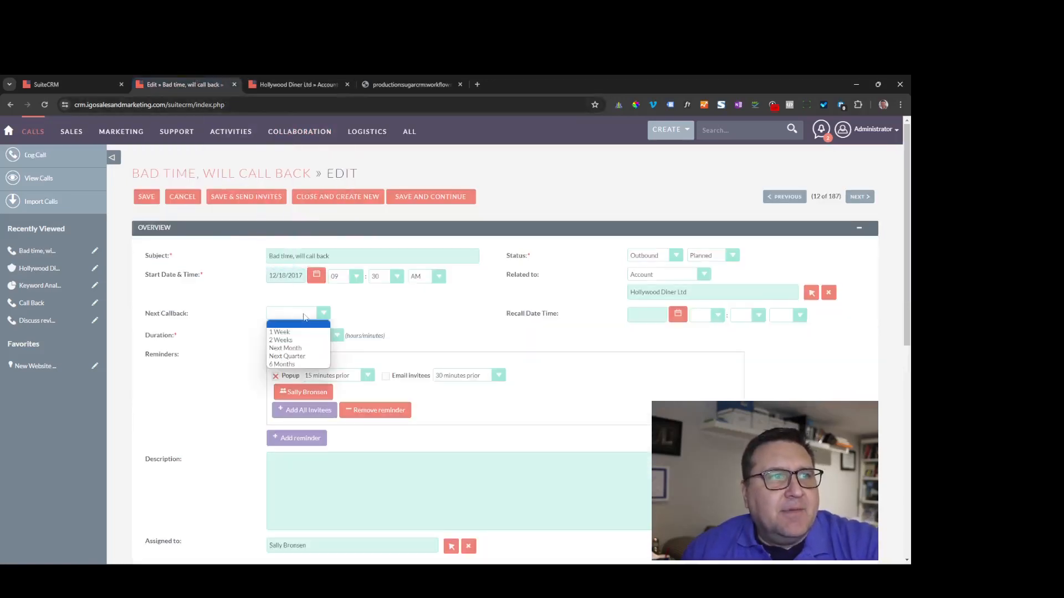
left_click(296, 348)
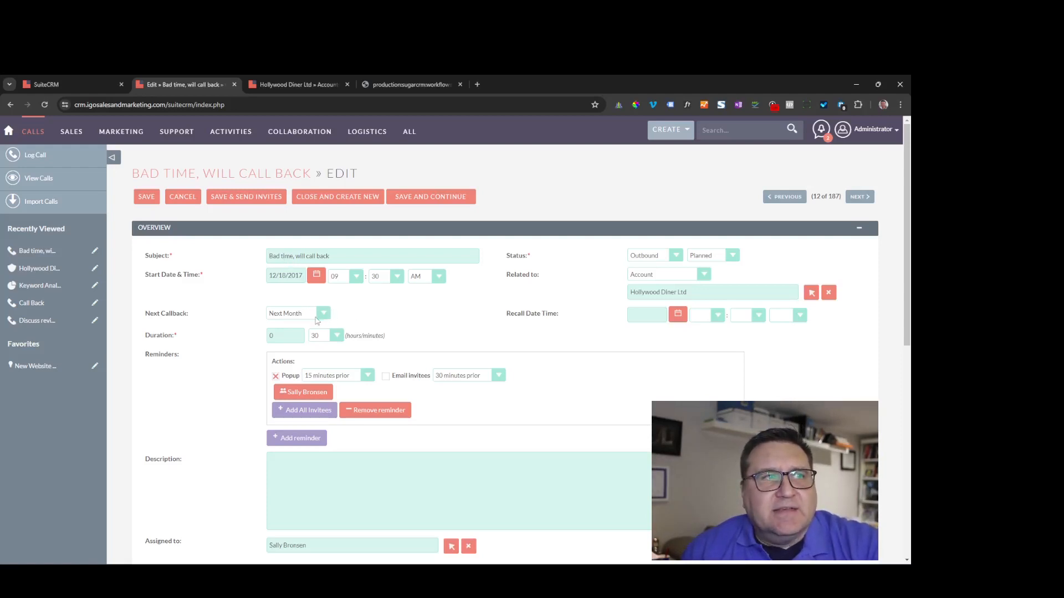
left_click(725, 257)
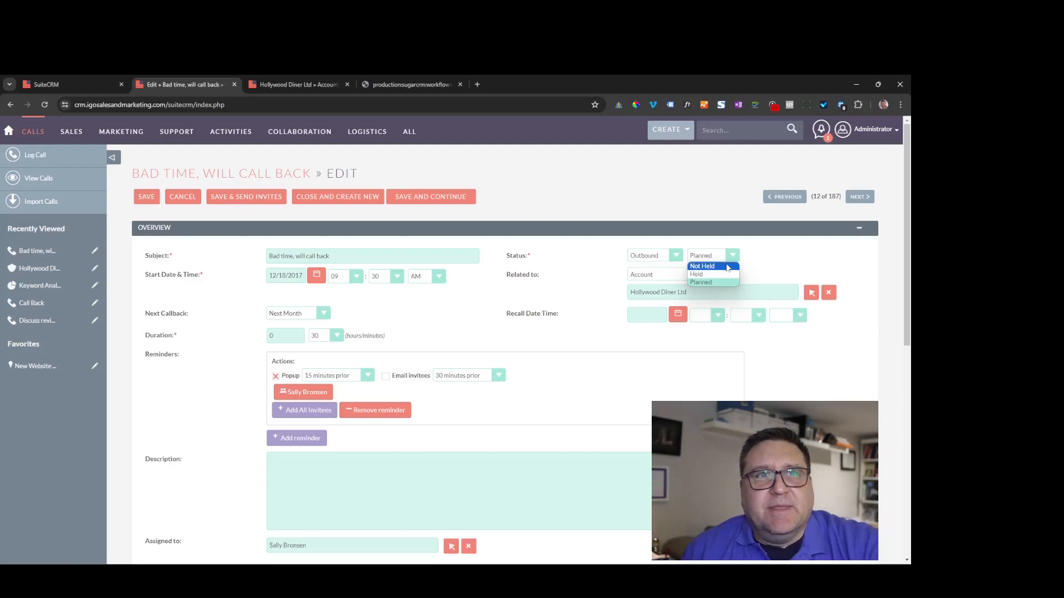
left_click(698, 276)
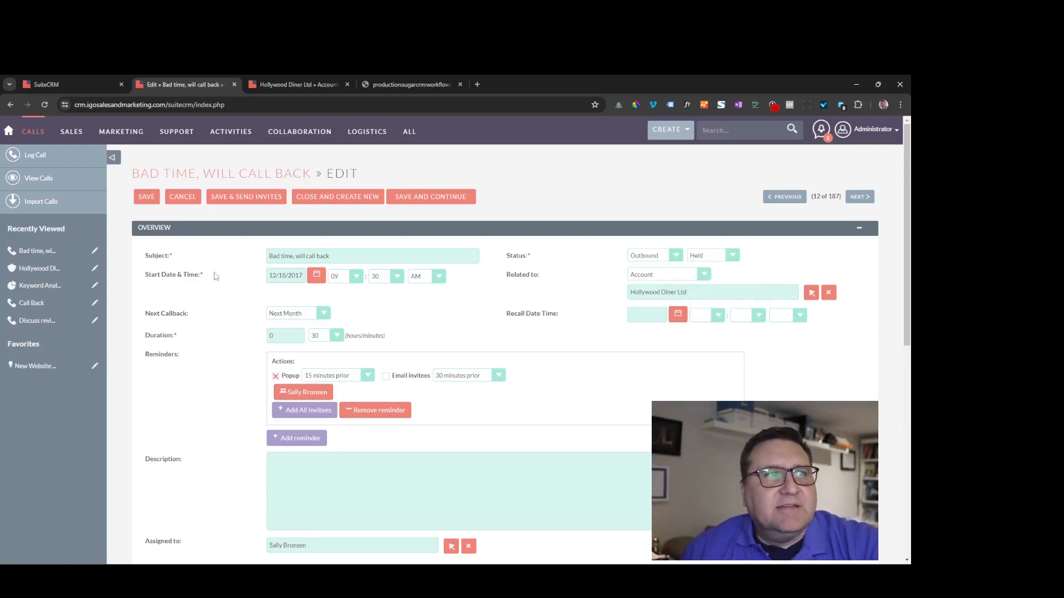
Save the edited call, and open the most recently created Call Back call from the calls list sorted by newest creation date.
left_click(153, 200)
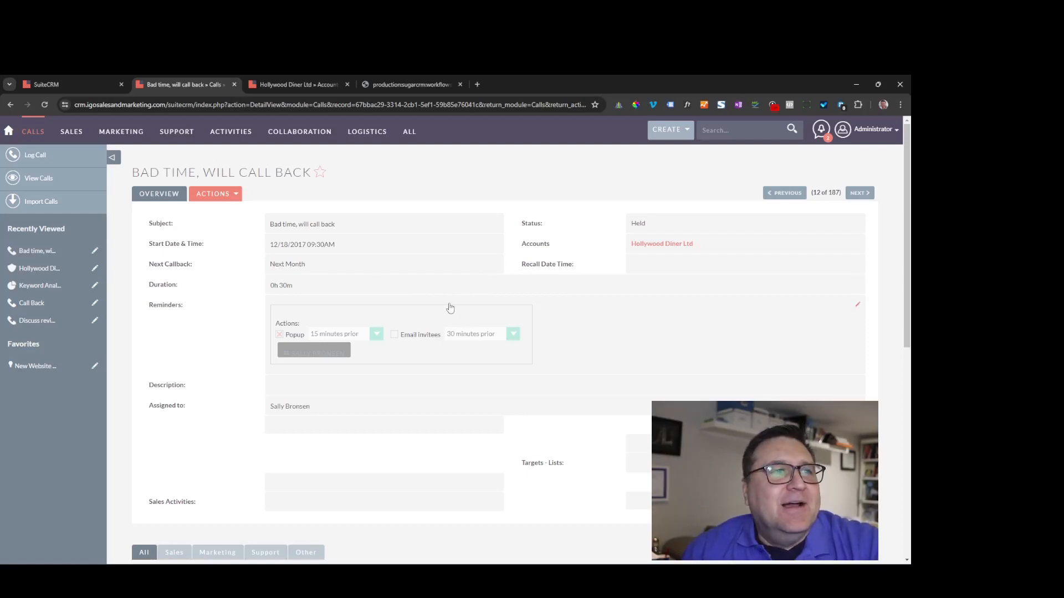
left_click(46, 184)
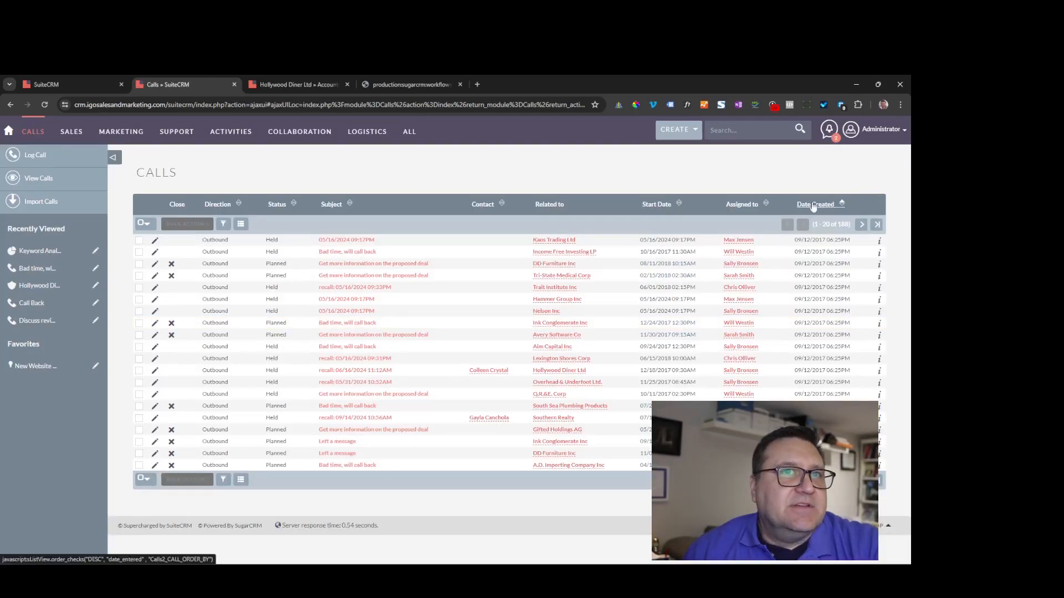
left_click(812, 205)
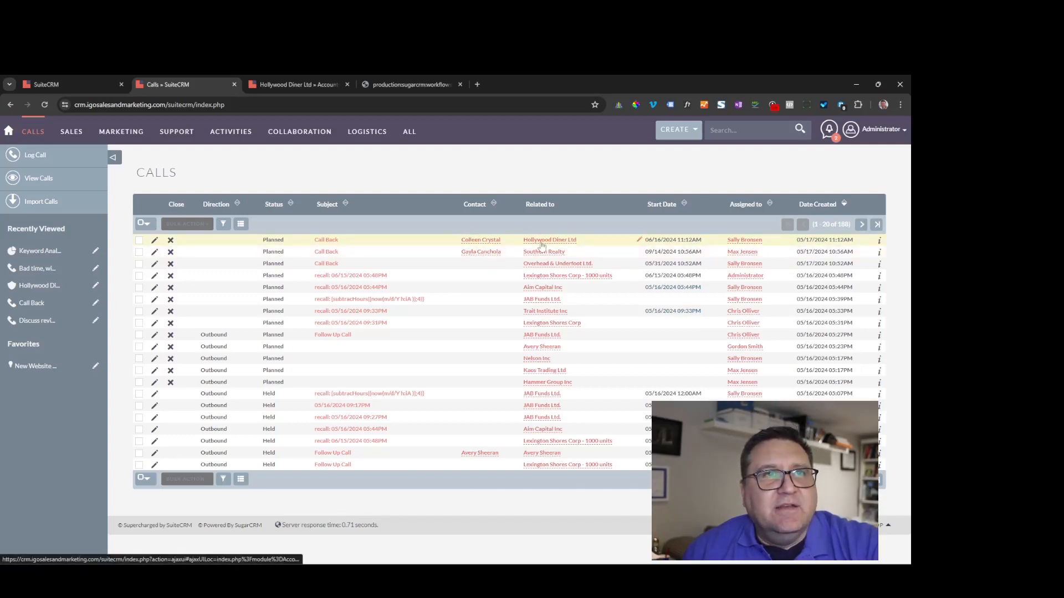
left_click(330, 241)
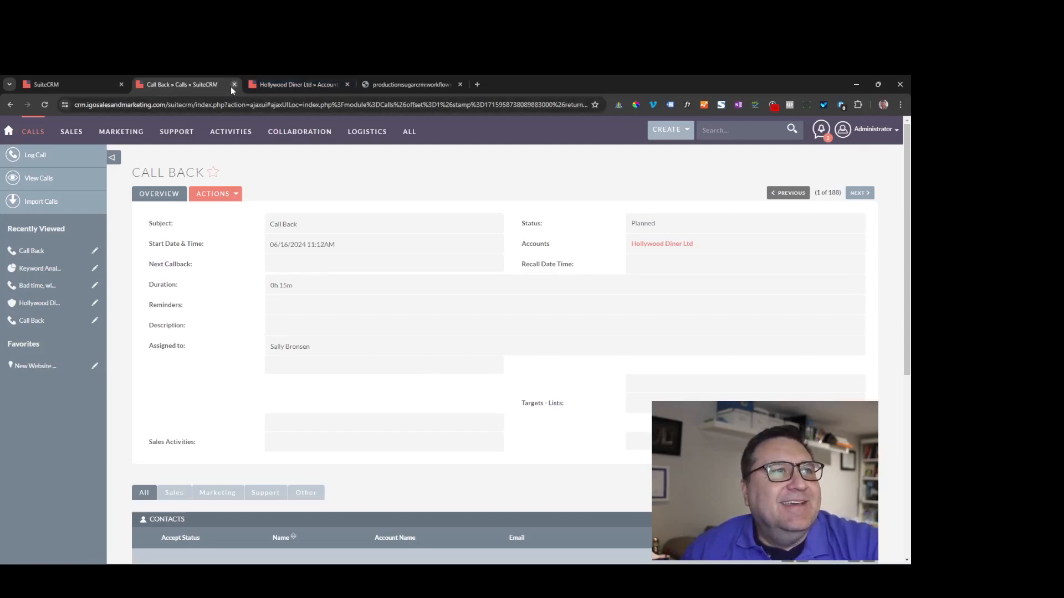
Close the Hollywood Diner Ltd account and Call Back pages, and review the wiki's prerequisites for the recall fields.
left_click(287, 85)
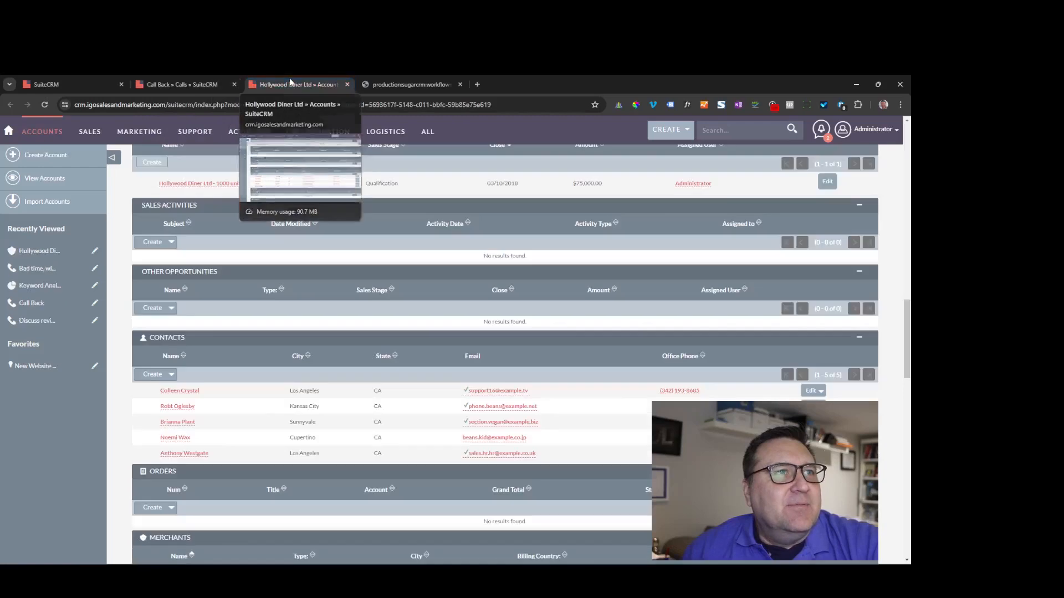
left_click(348, 85)
left_click(195, 87)
left_click(234, 84)
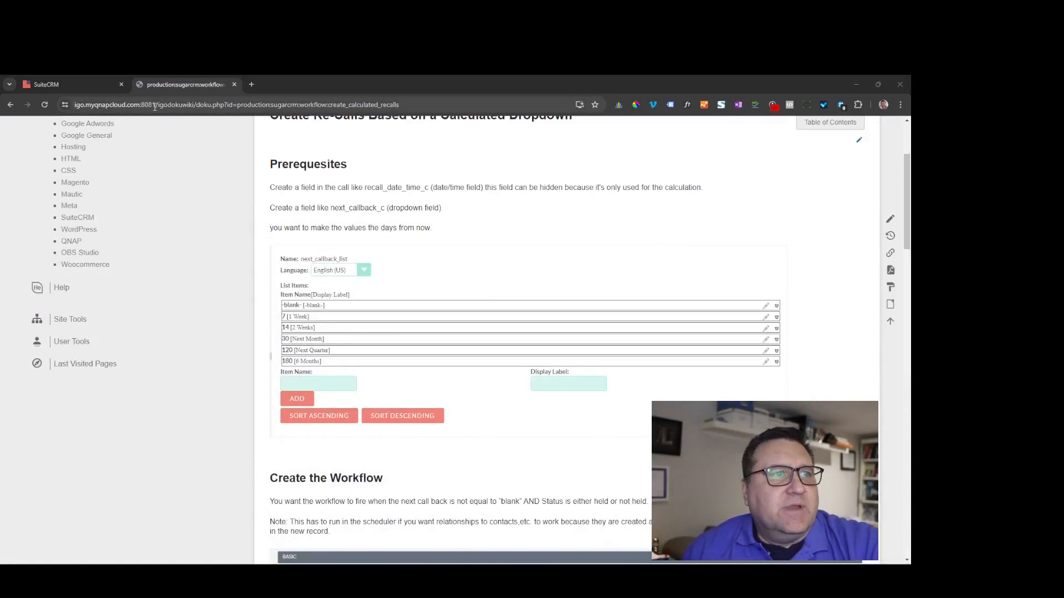
scroll(386, 269, "up", 1)
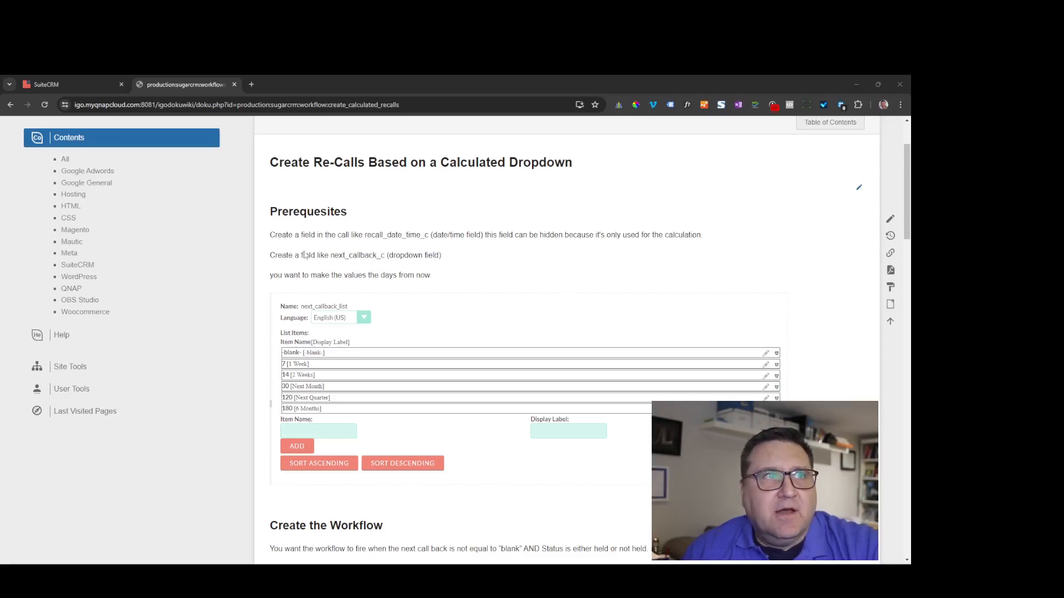
scroll(433, 269, "down", 1)
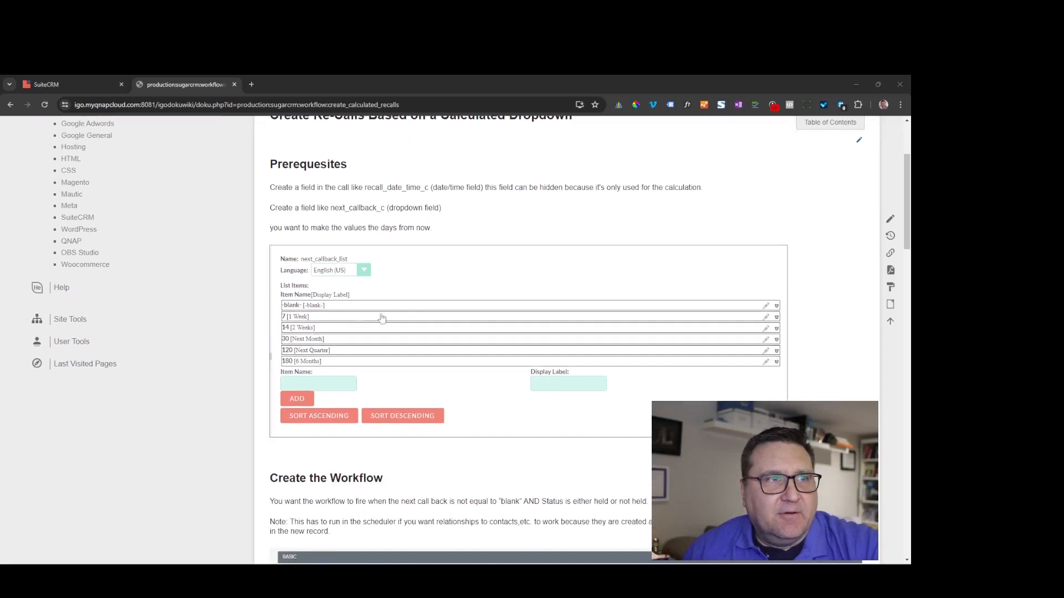
Start a new custom field for the Calls module in the test CRM's Studio.
left_click(83, 84)
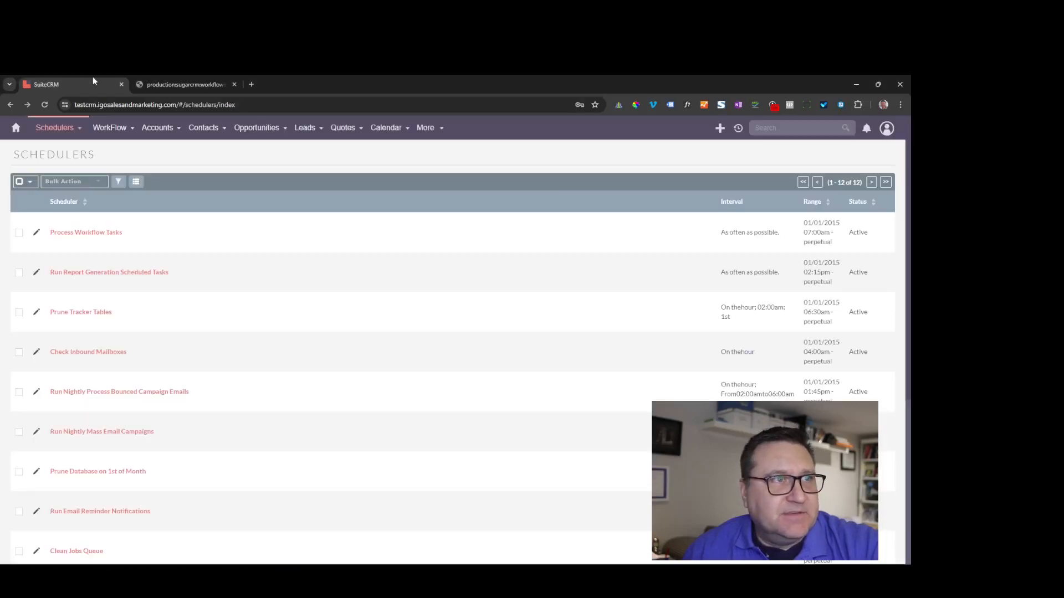
left_click(886, 128)
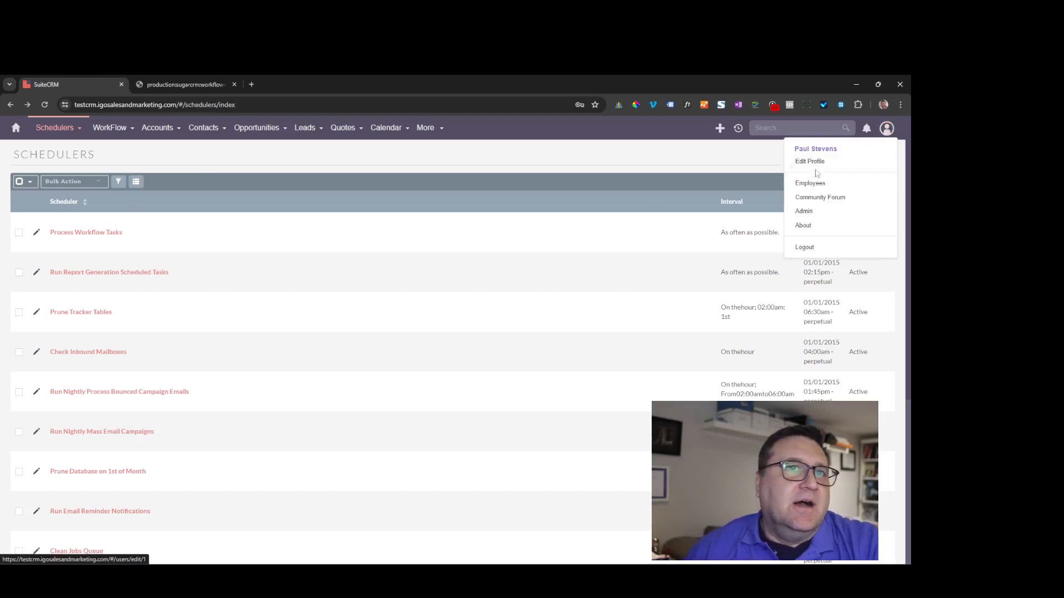
left_click(801, 219)
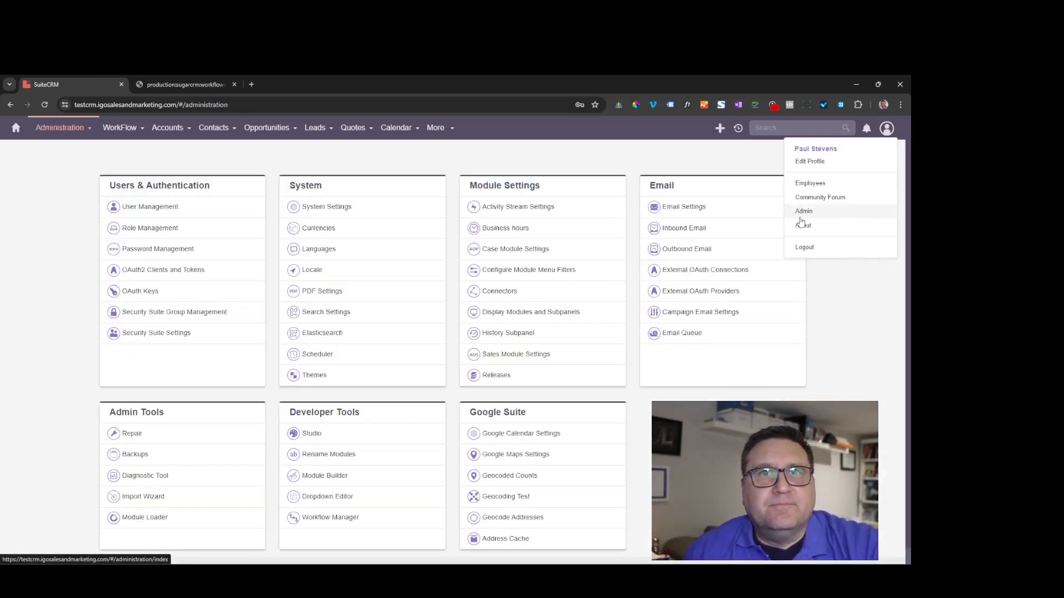
left_click(311, 436)
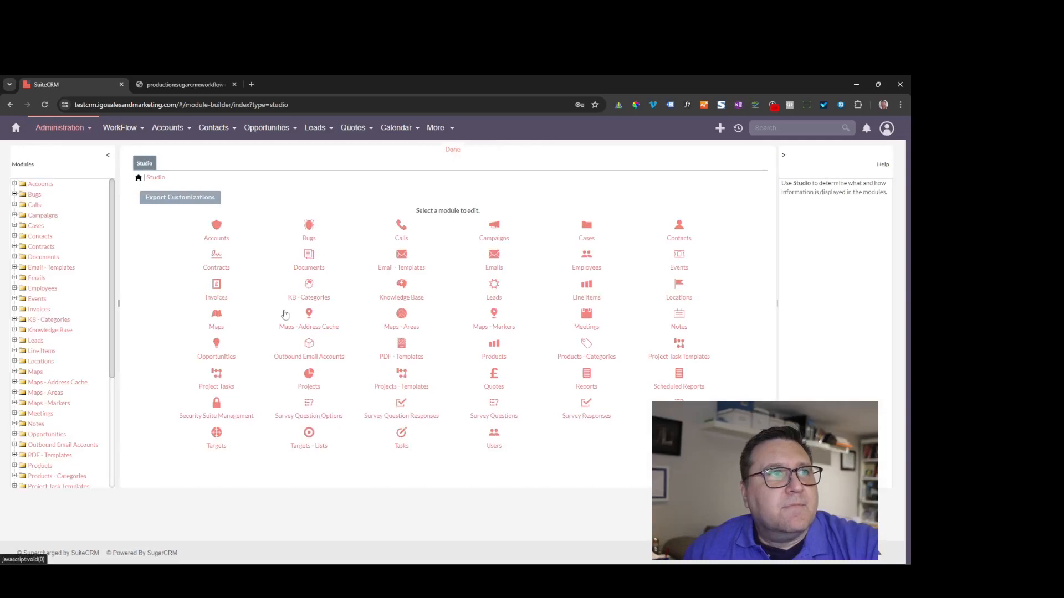
left_click(35, 206)
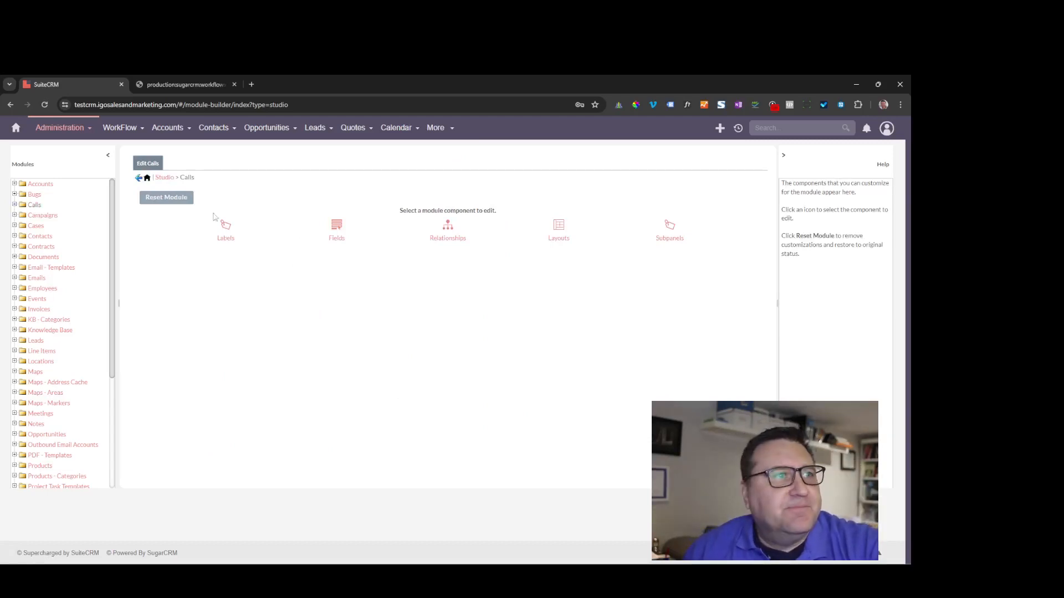
left_click(334, 236)
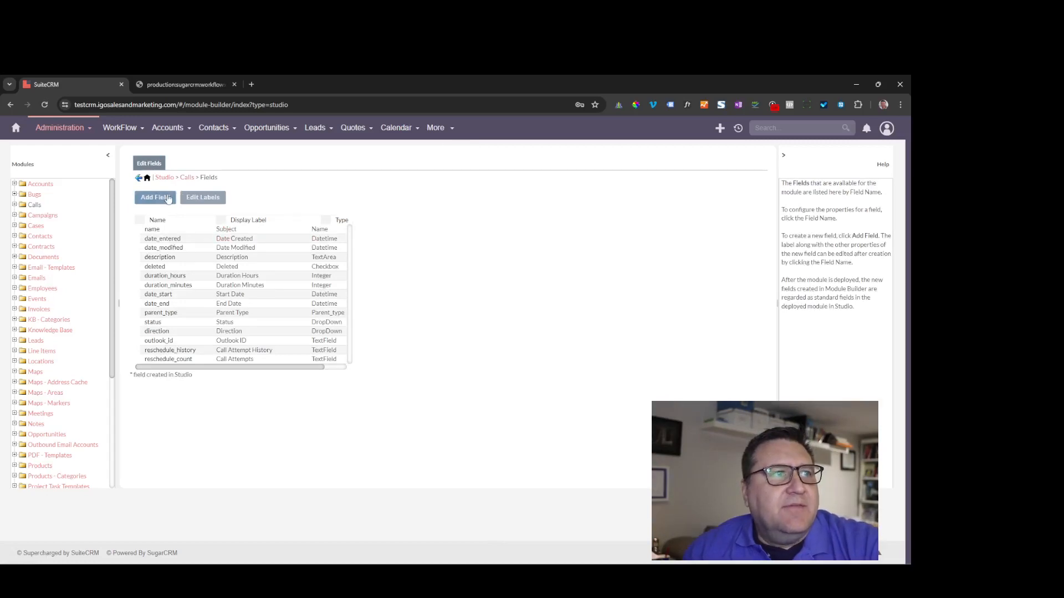
left_click(156, 199)
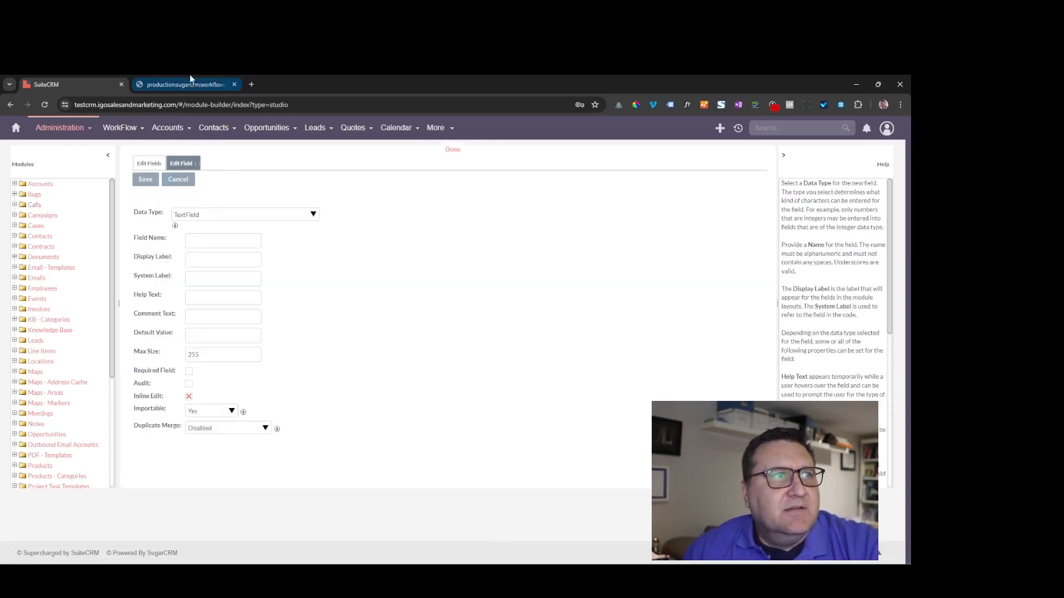
Check the wiki's field requirements and define the new Calls field as a DropDown named Next_Callback.
left_click(189, 78)
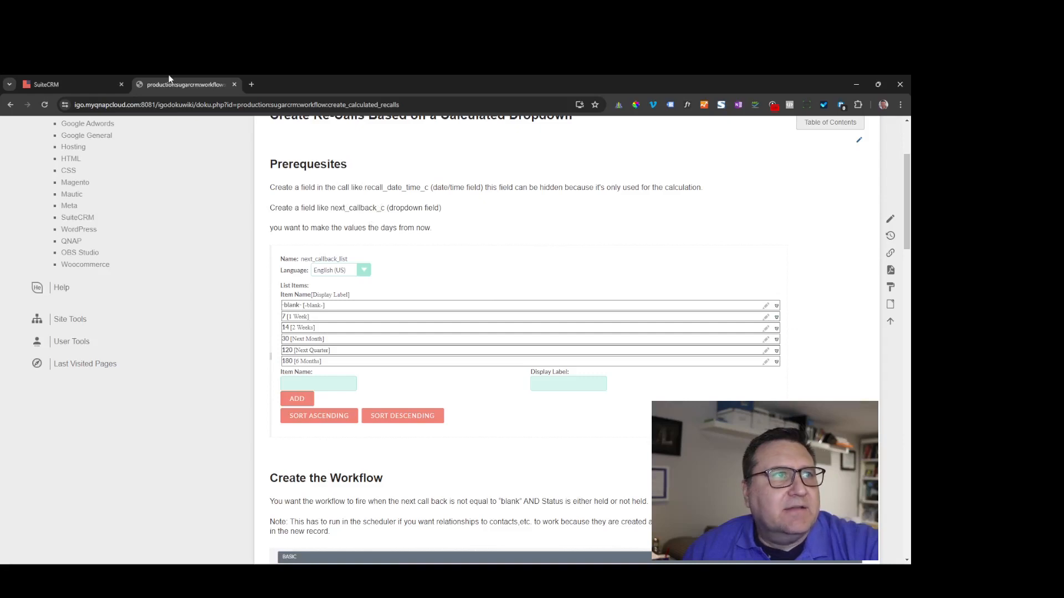
left_click(74, 78)
left_click(214, 214)
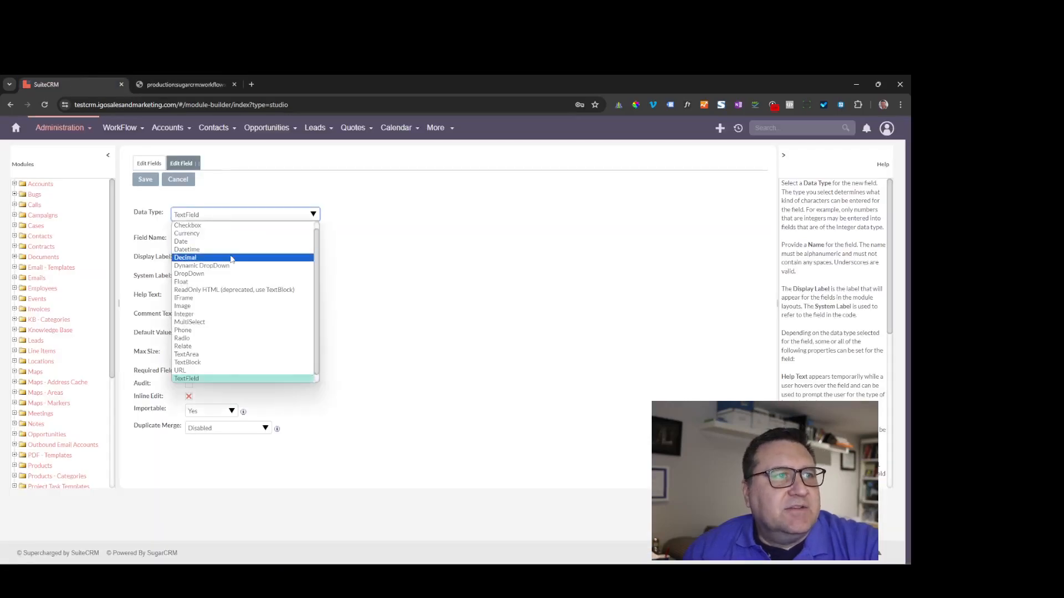
left_click(189, 274)
left_click(216, 241)
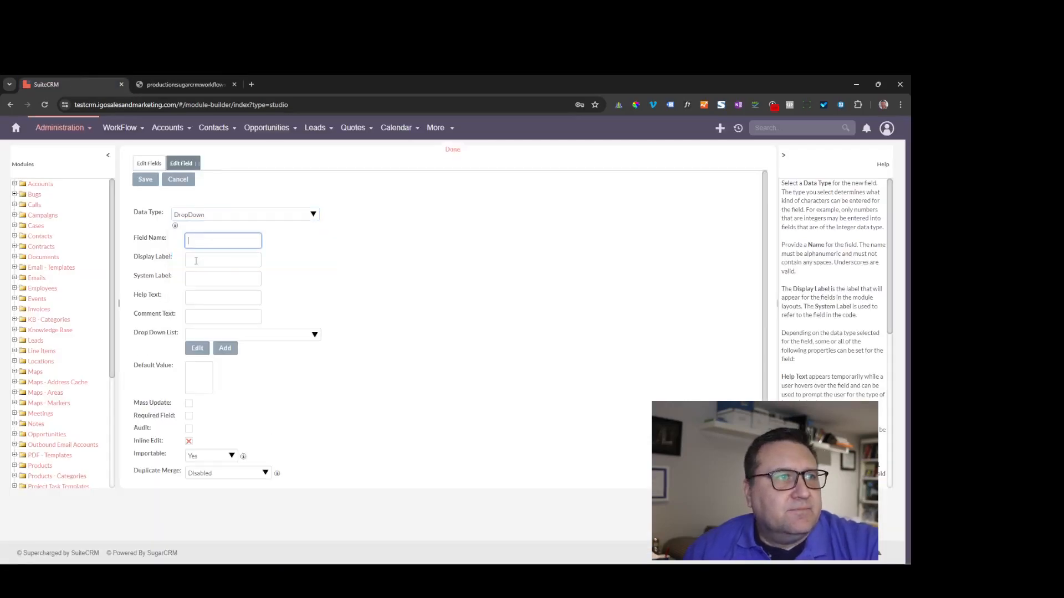
type("Next")
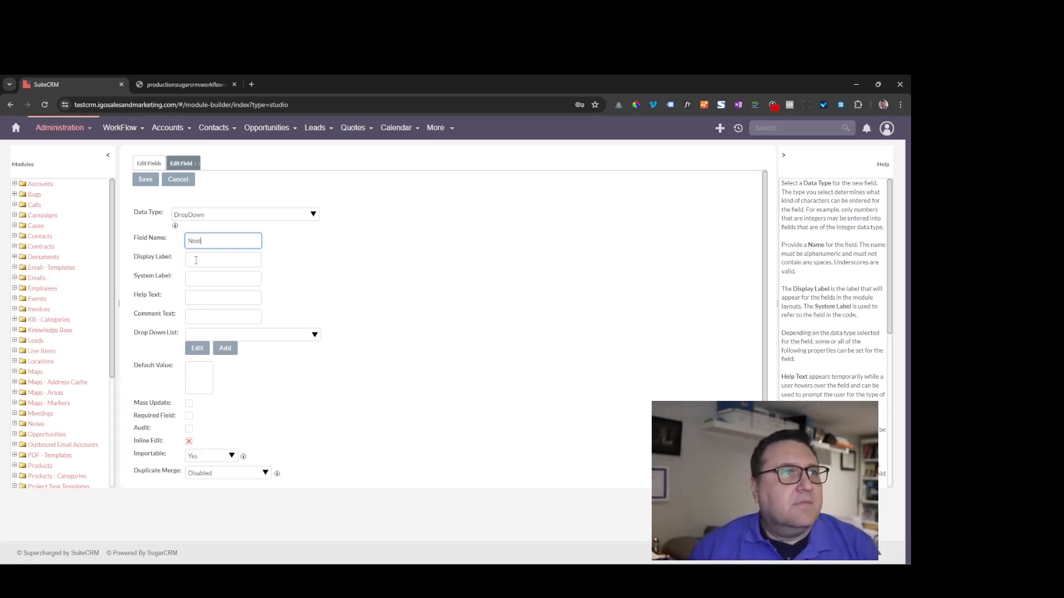
type("_")
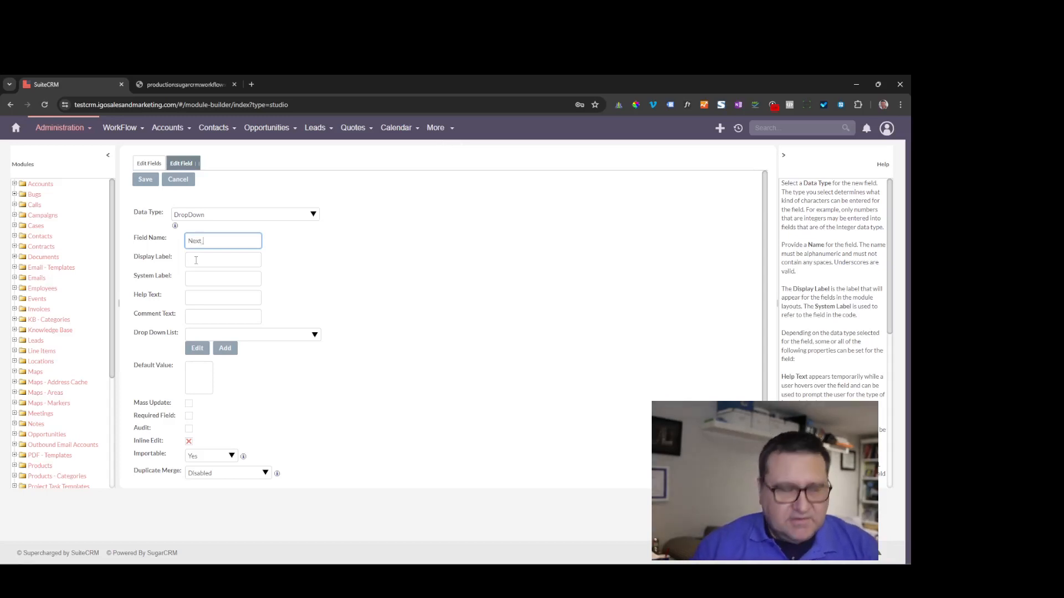
type("CA")
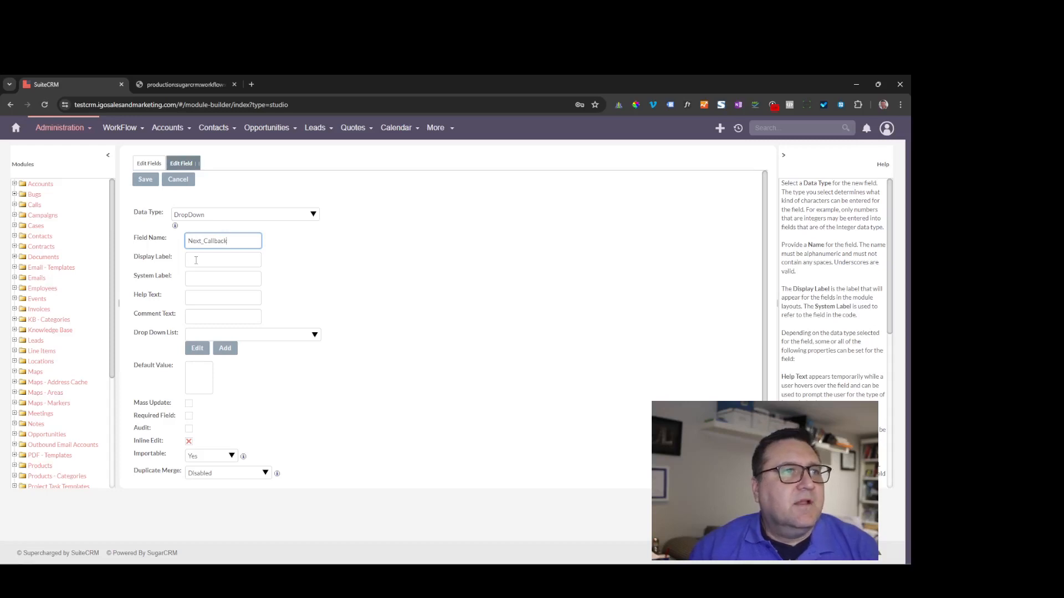
left_click(196, 260)
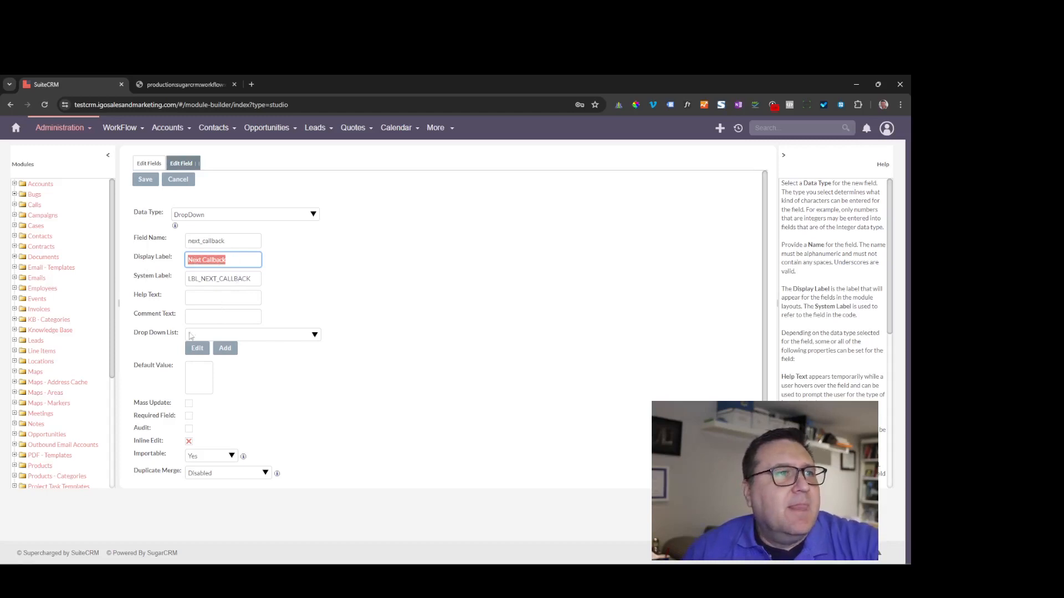
Create a new dropdown list for the field with a blank item and item 7 labelled 1 Week.
left_click(224, 348)
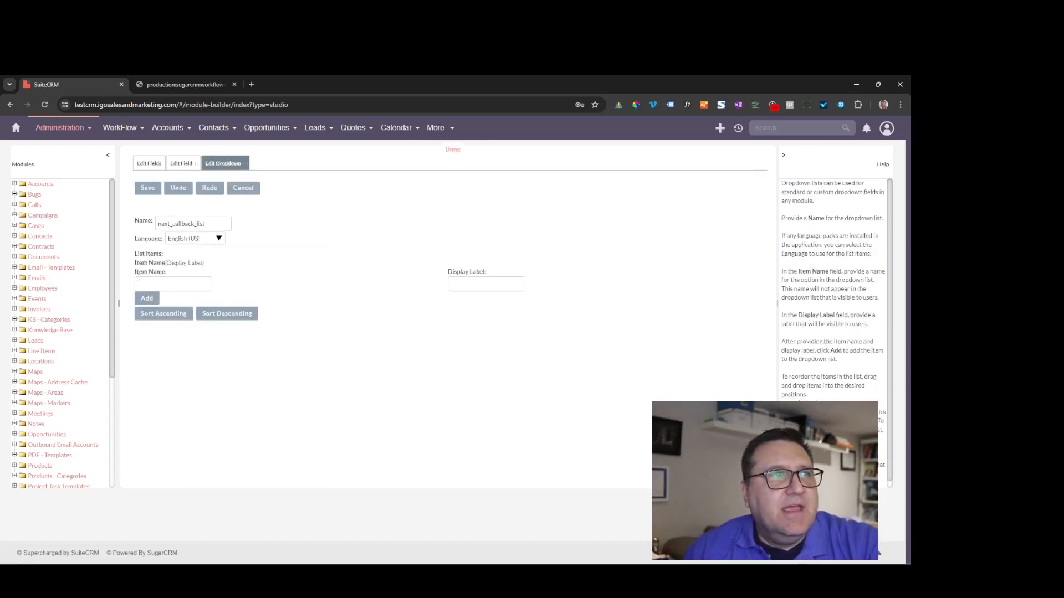
left_click(145, 299)
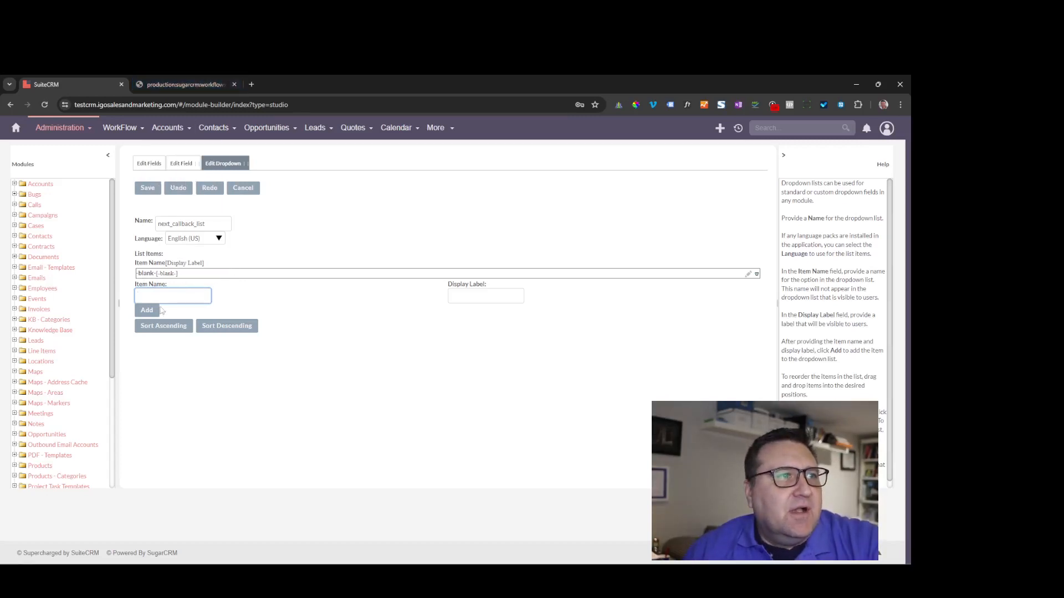
type("7")
key("Tab")
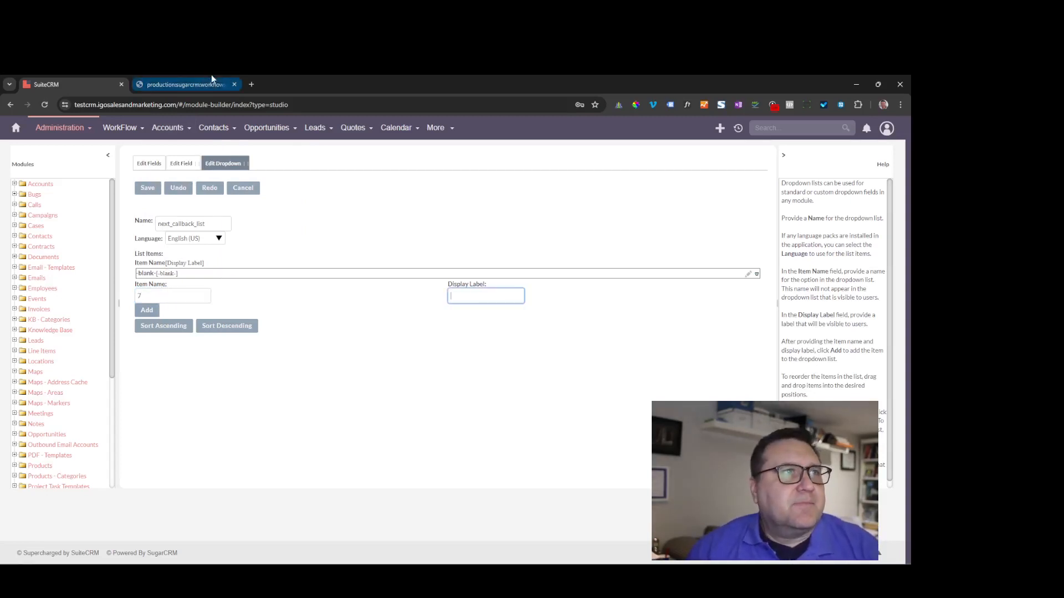
left_click(185, 80)
left_click(80, 83)
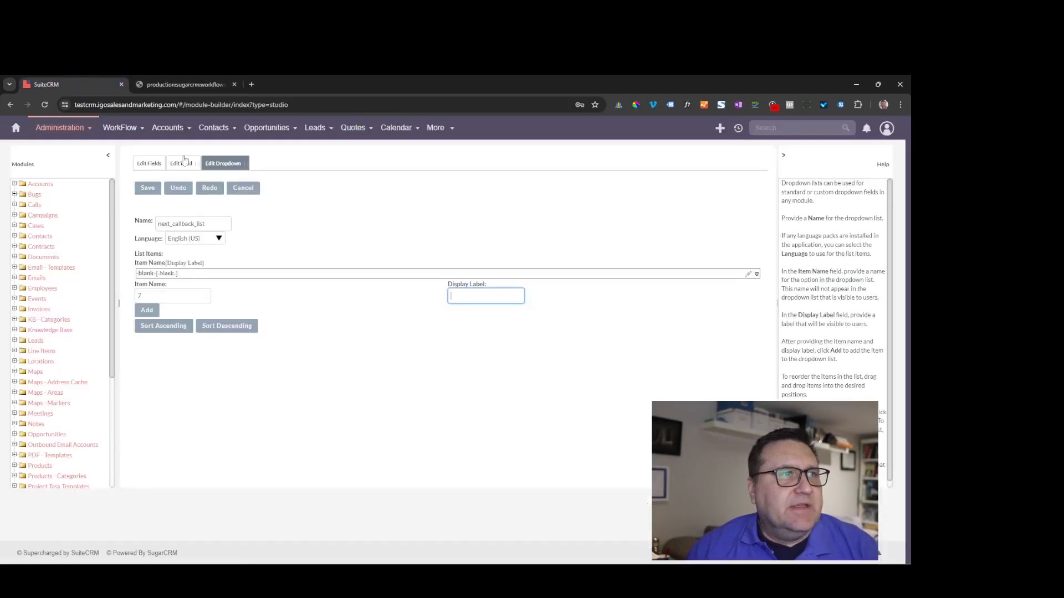
type("1 Week")
left_click(147, 310)
Add item 14 labelled 2 Weeks and item 30 labelled Next Month to the callback dropdown list.
type("14")
key("Tab")
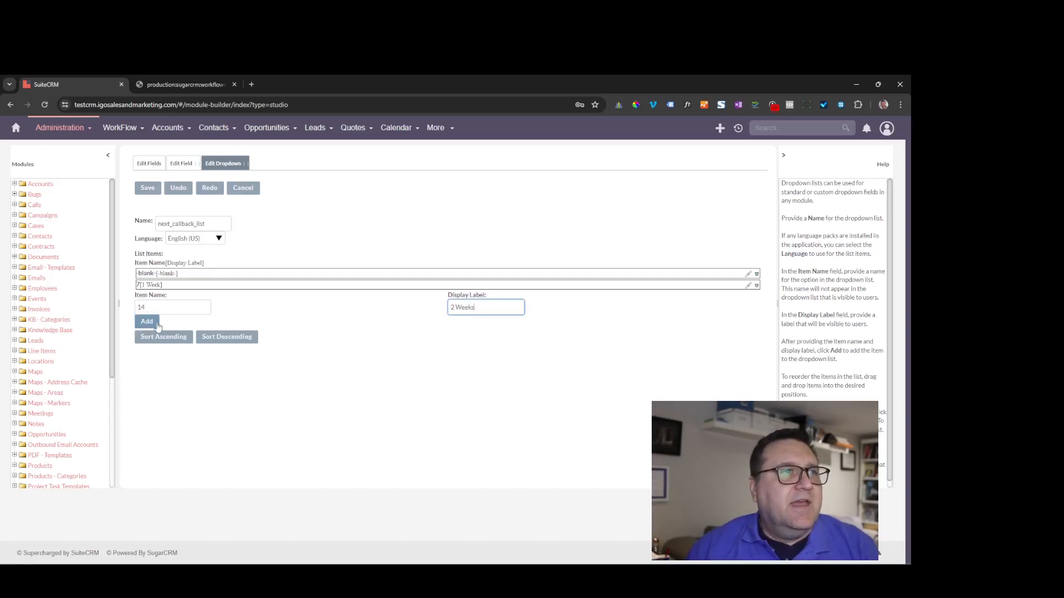
left_click(158, 326)
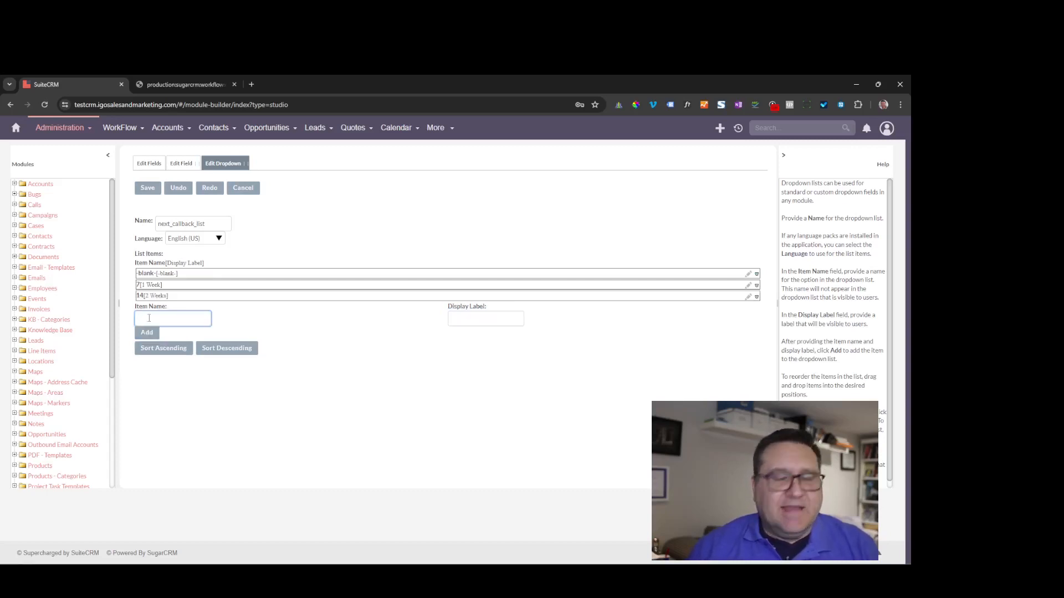
type("30")
key("Tab")
type("Me")
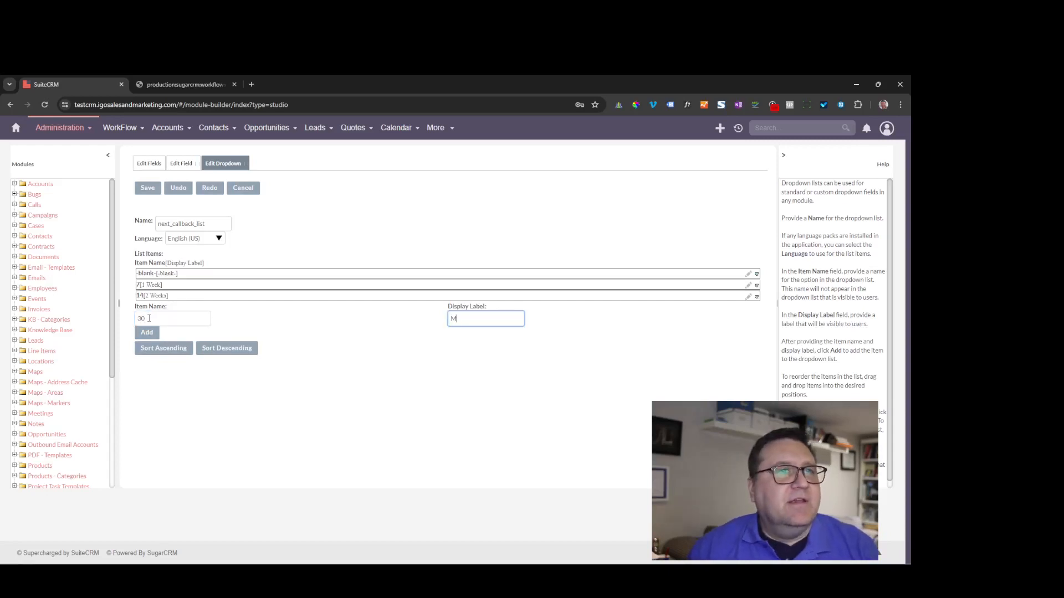
key("BackSpace")
key("BackSpace")
type("Next Month")
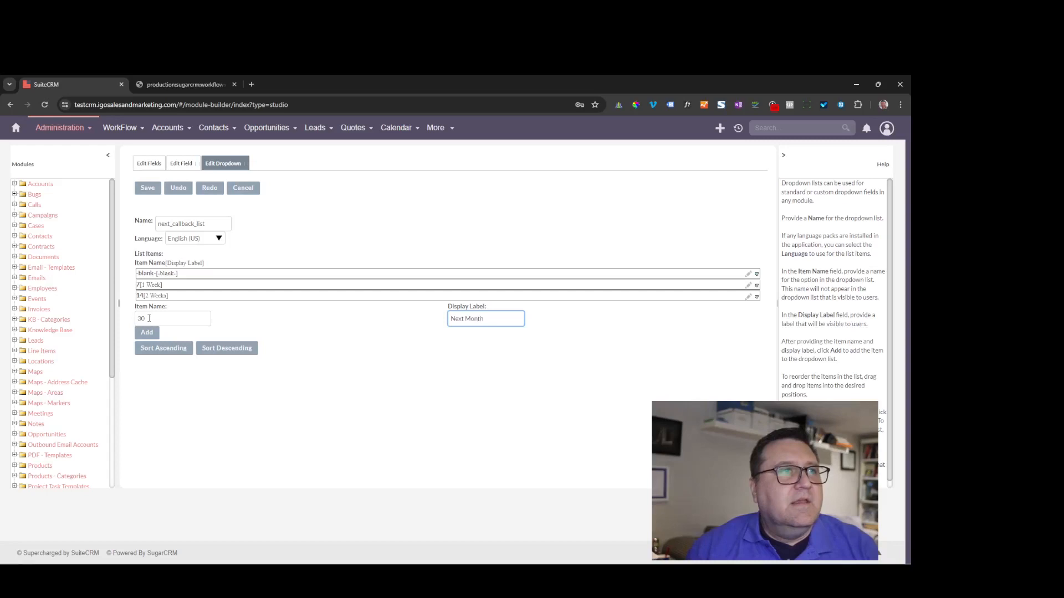
left_click(148, 333)
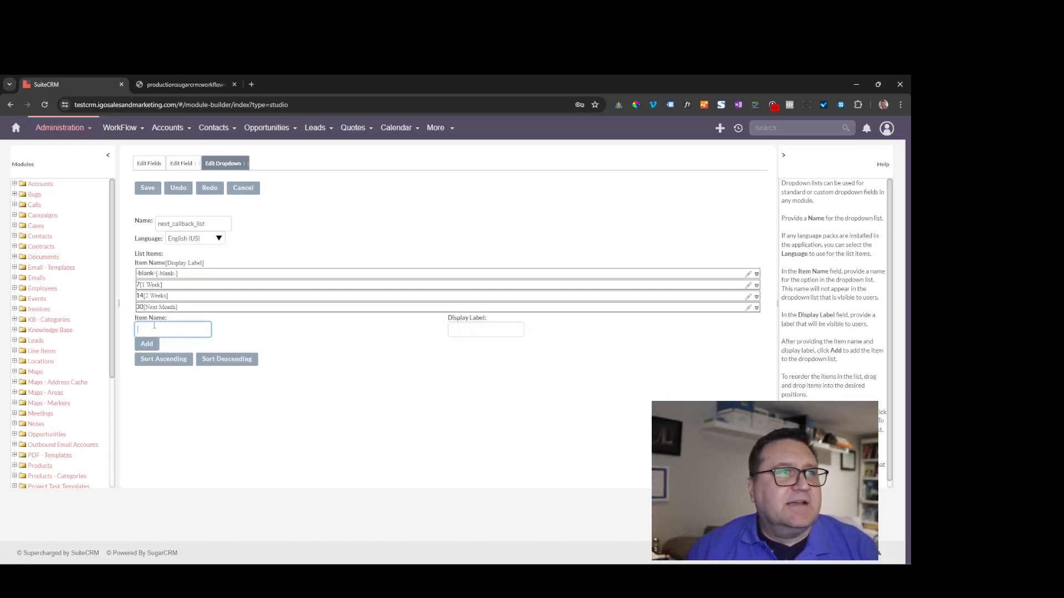
Add item 120 labelled Next Quarter to the callback dropdown list.
type("120")
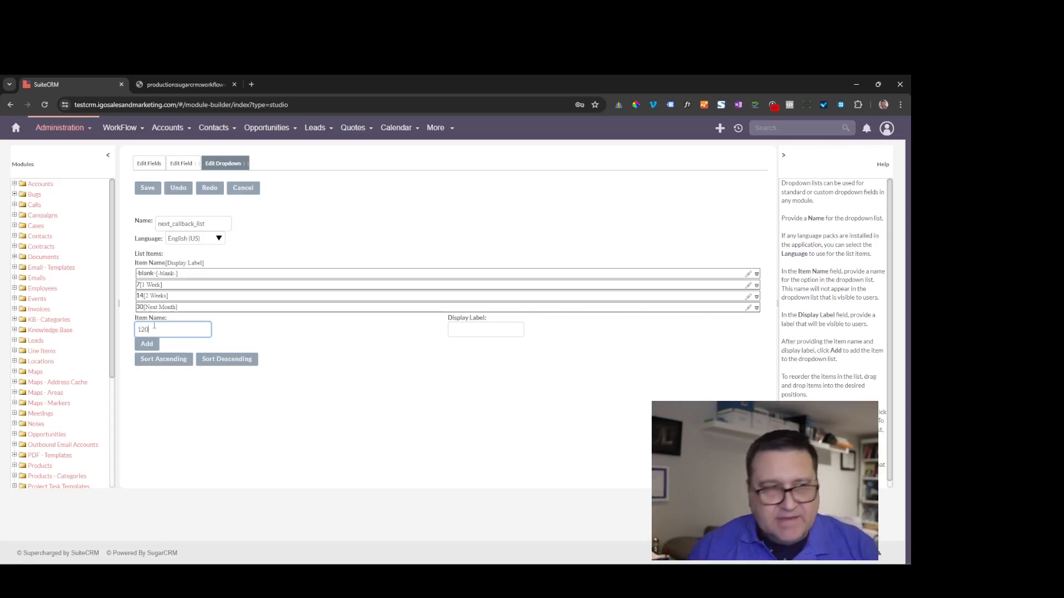
key("Tab")
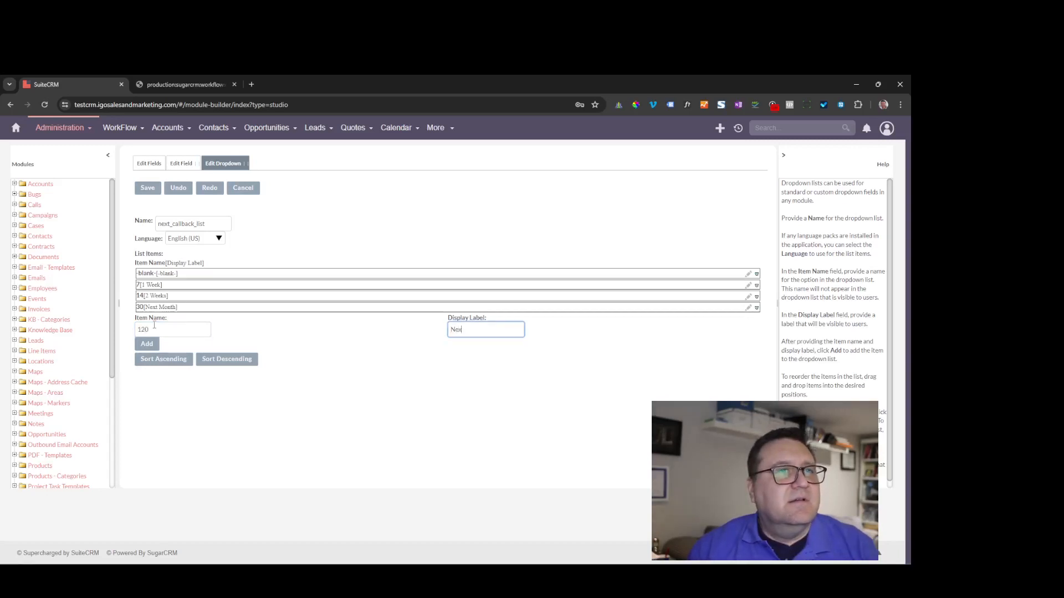
type("Next Quarter")
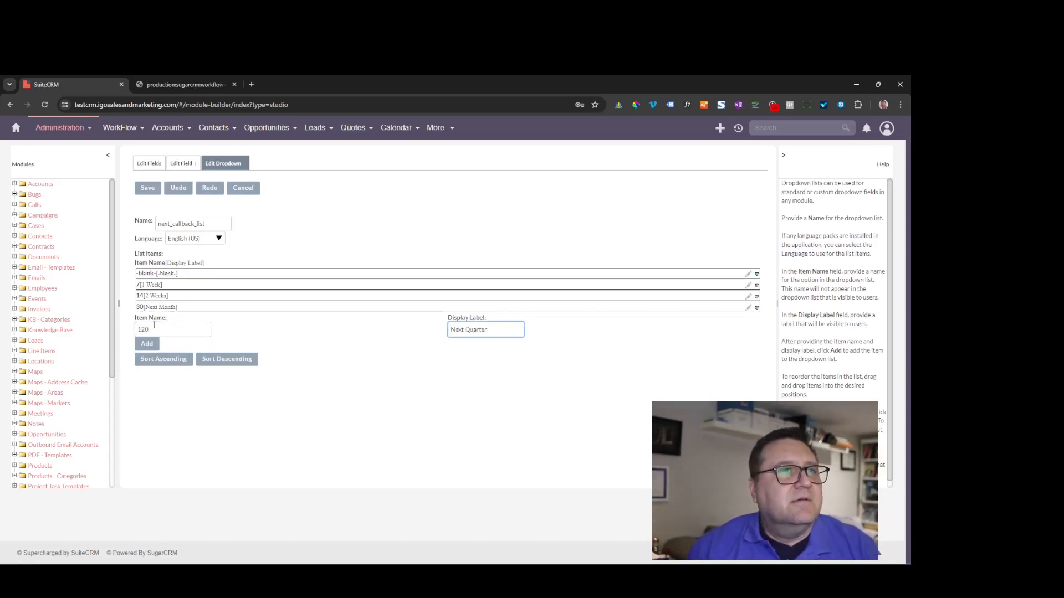
left_click(148, 344)
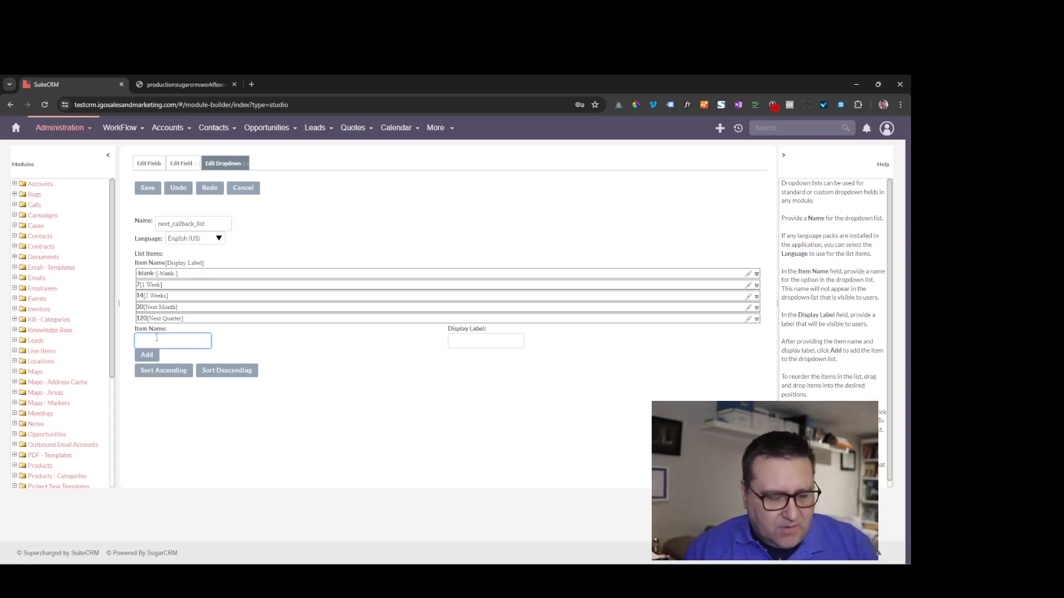
Add item 365 labelled 1 Year to the callback dropdown list, and save the list and the Next Callback field.
type("5")
key("Tab")
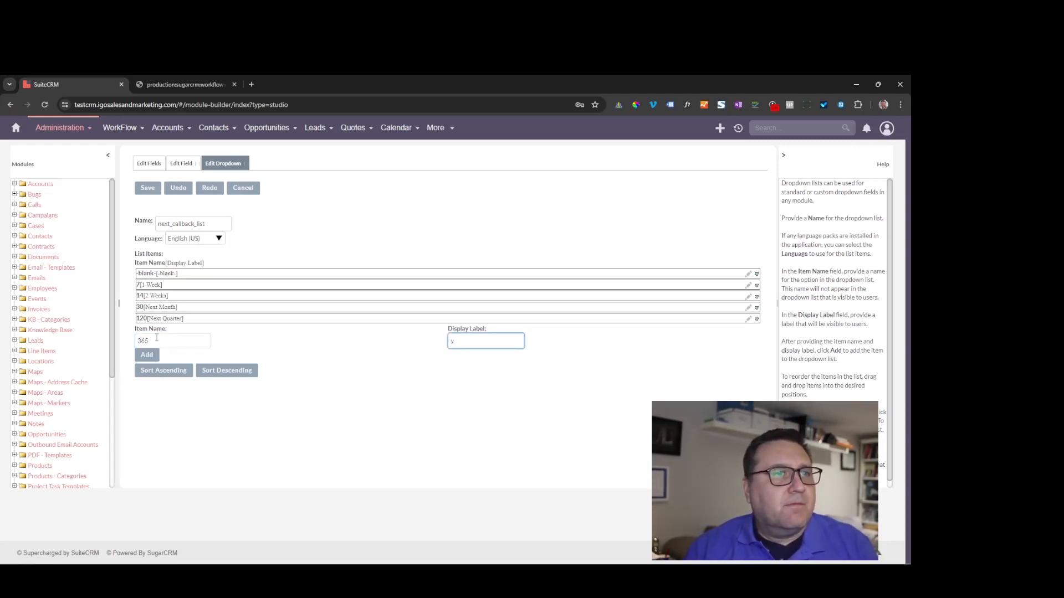
type("1 Year")
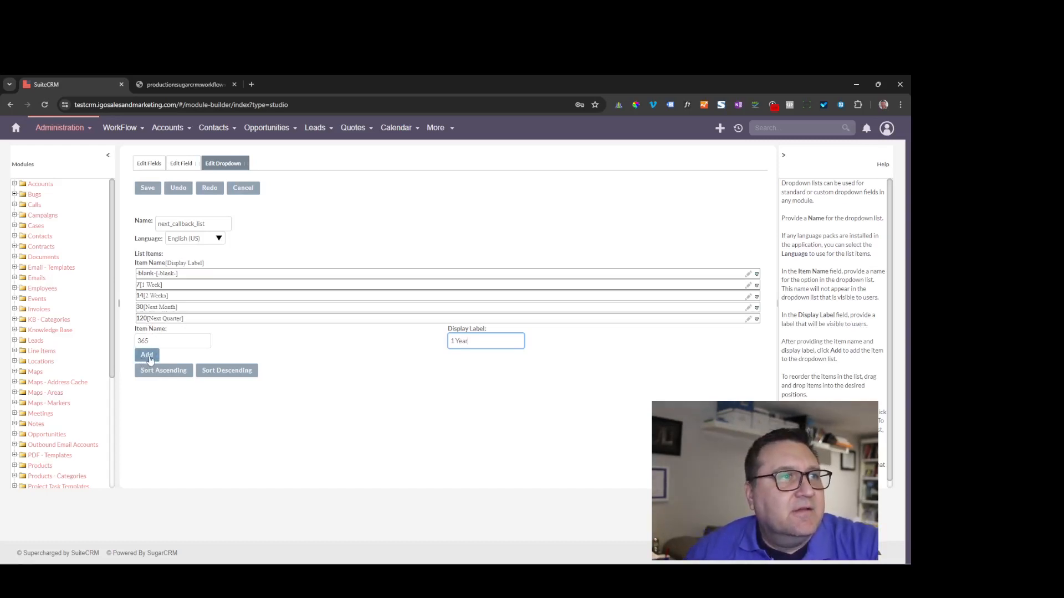
left_click(147, 355)
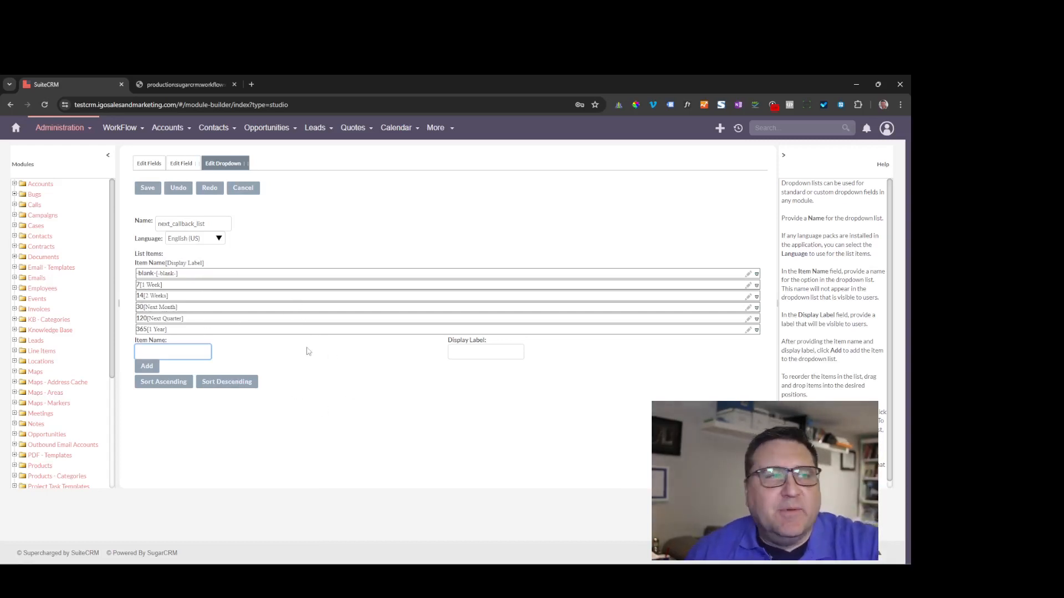
left_click(146, 188)
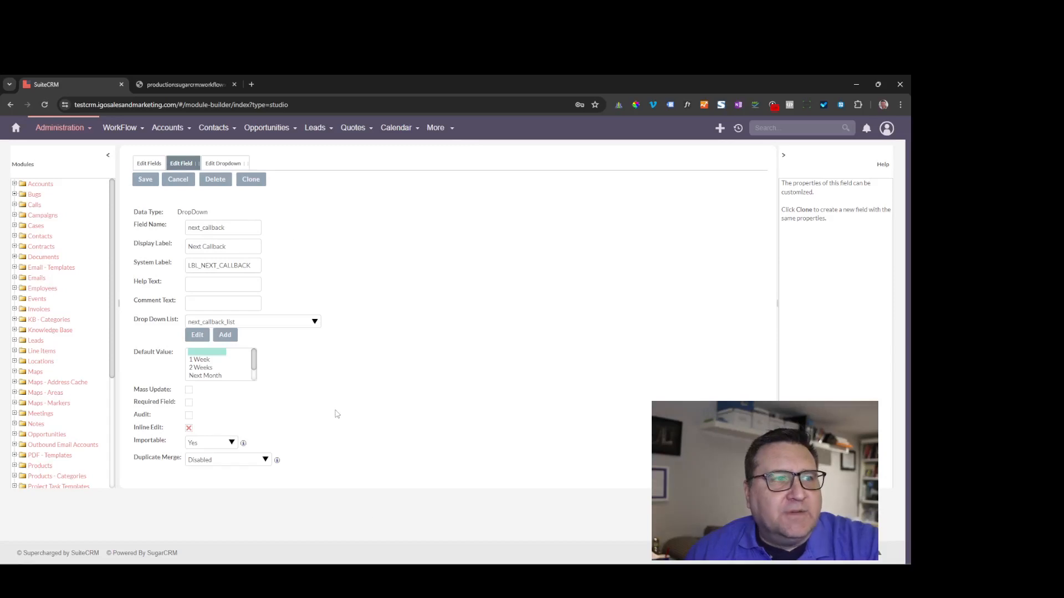
left_click(143, 181)
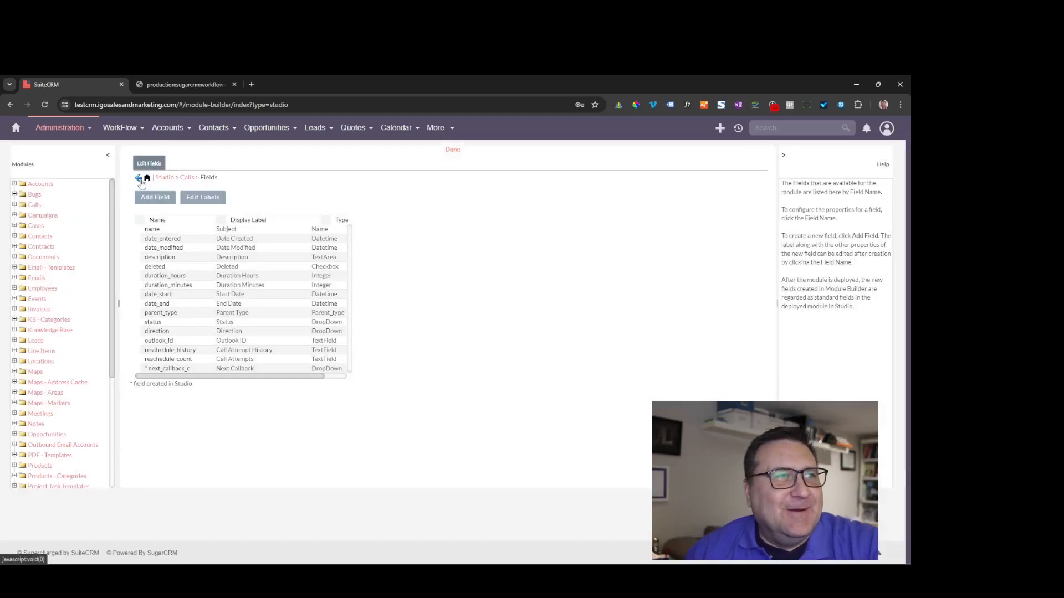
Open the Calls module's Edit View layout and insert a new row between Duration and Reminders.
left_click(188, 179)
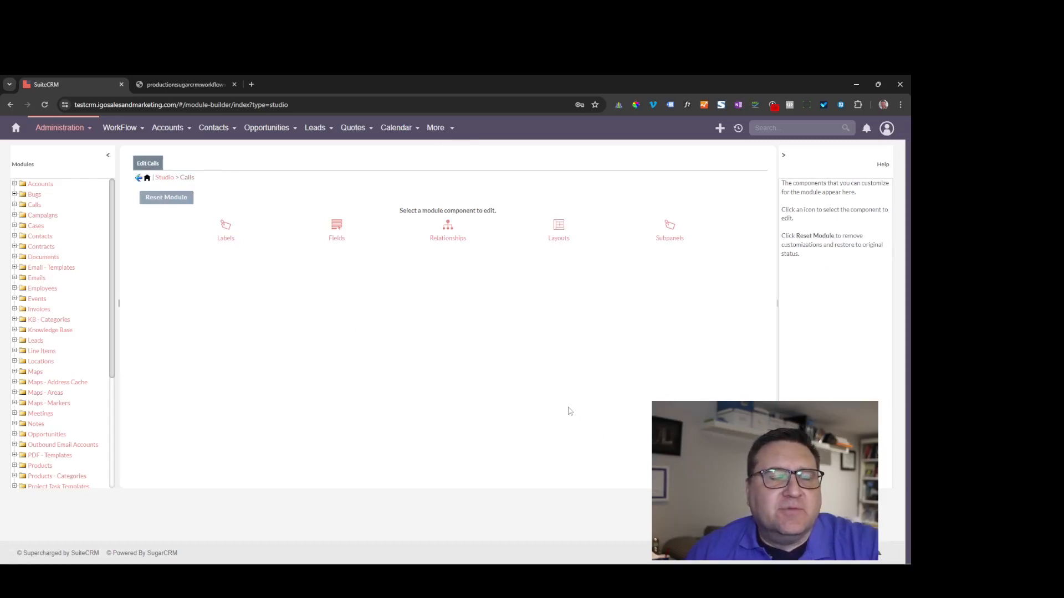
left_click(558, 227)
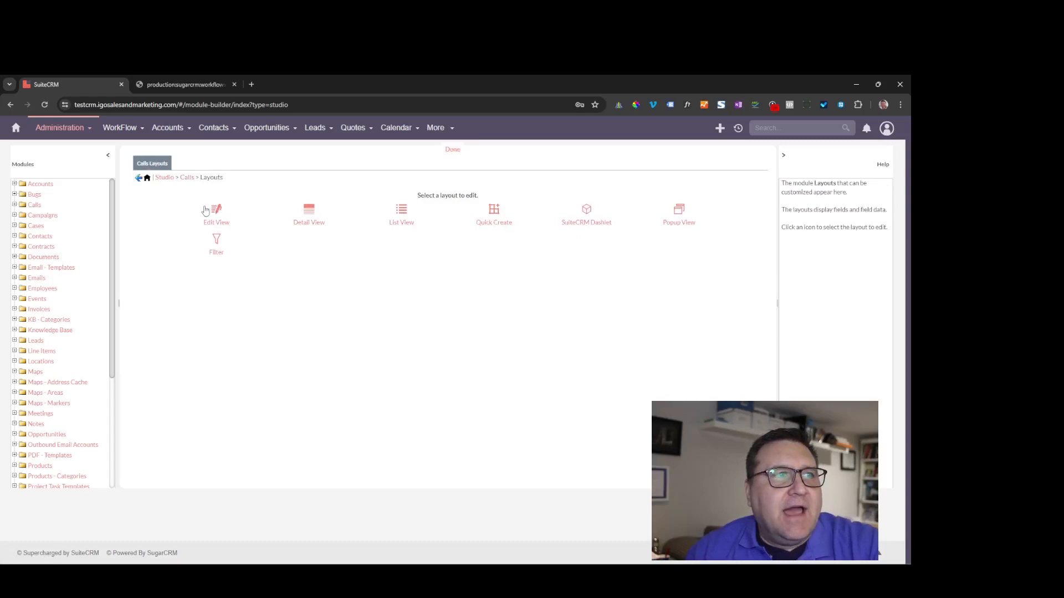
left_click(206, 211)
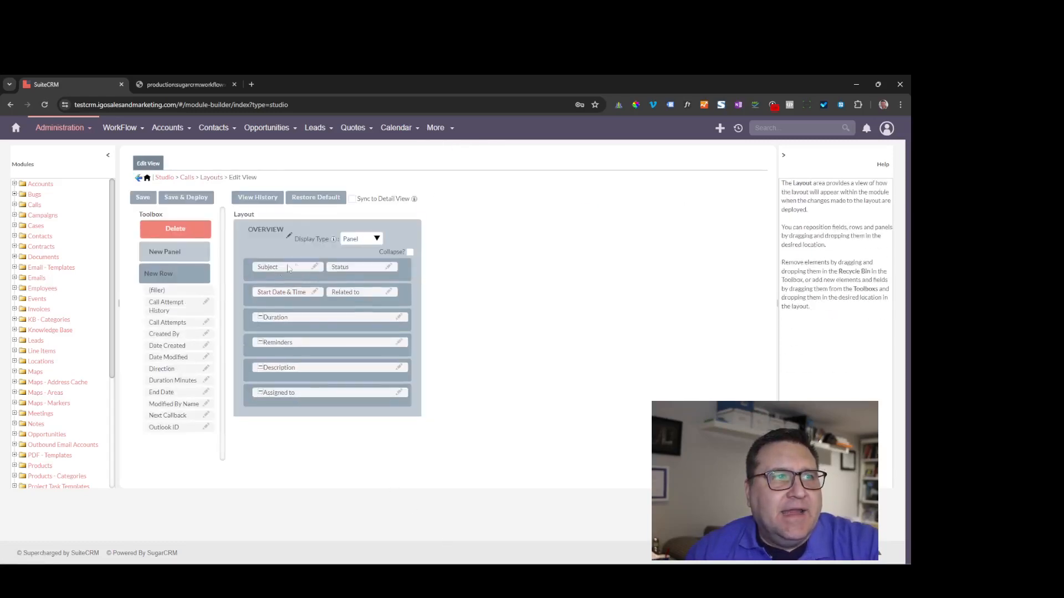
left_click_drag(174, 271, 294, 340)
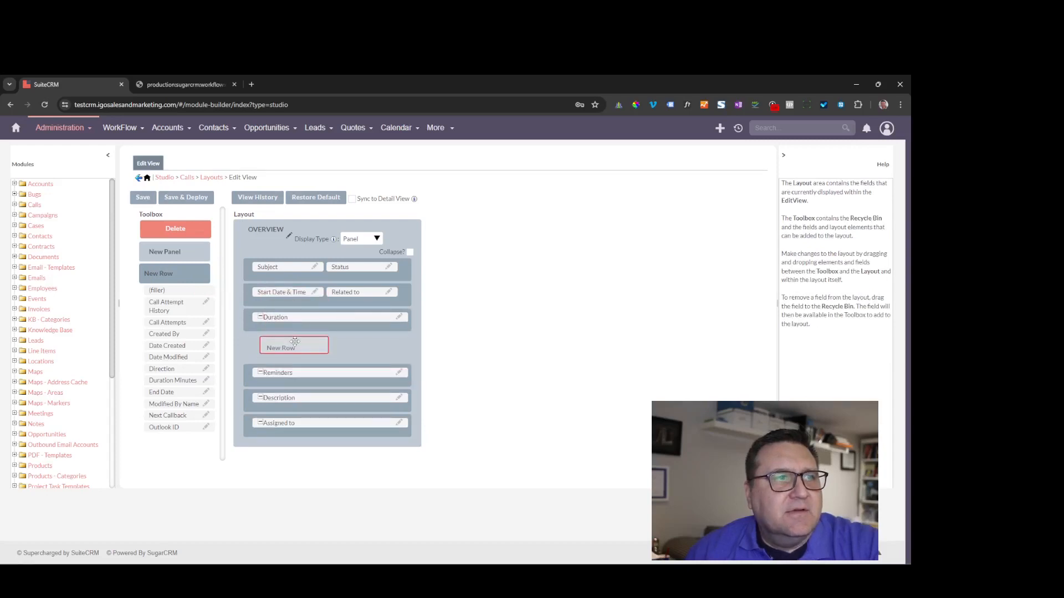
left_click_drag(295, 341, 295, 341)
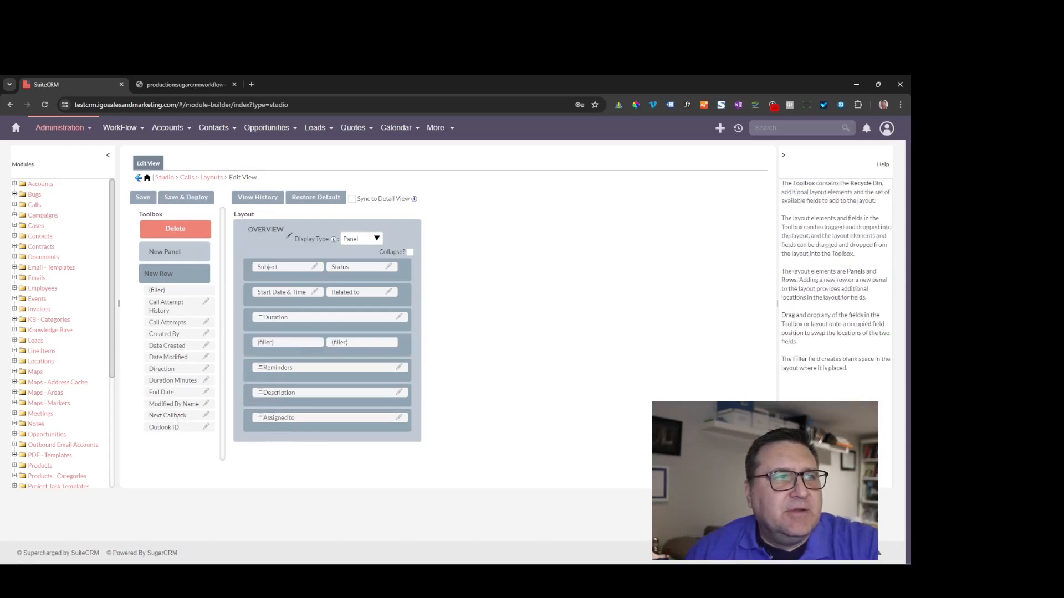
Place the Next Callback field in the new row, enable Sync to Detail View, and save and deploy the layout.
left_click_drag(178, 417, 284, 342)
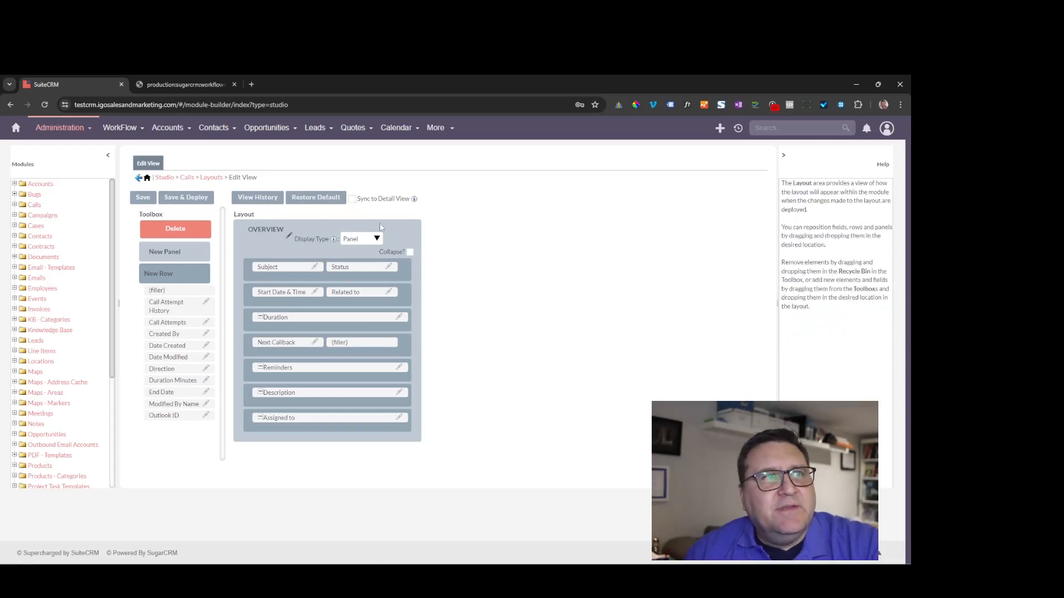
left_click(353, 199)
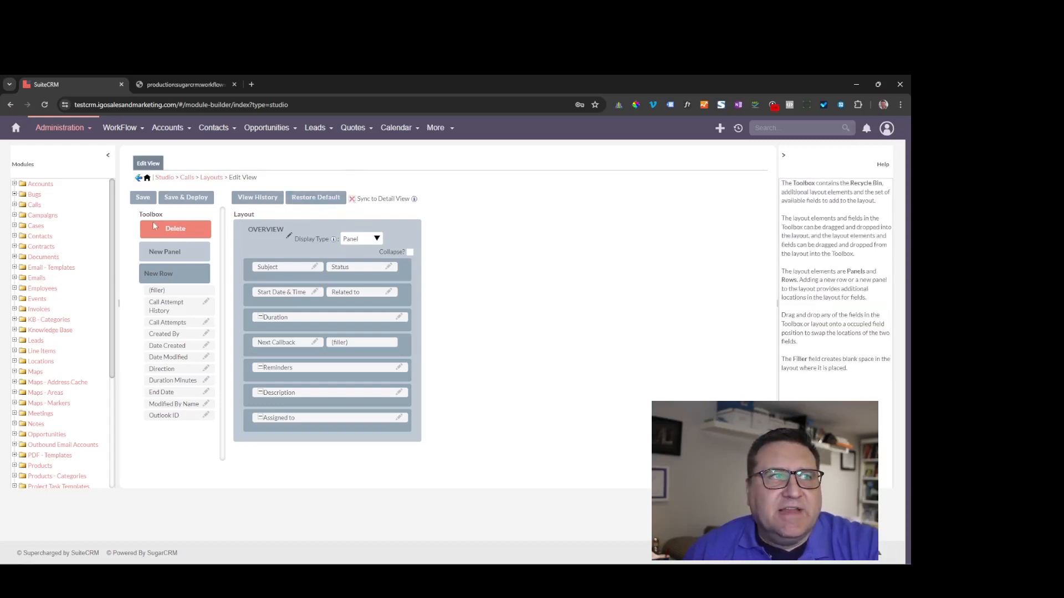
left_click(186, 198)
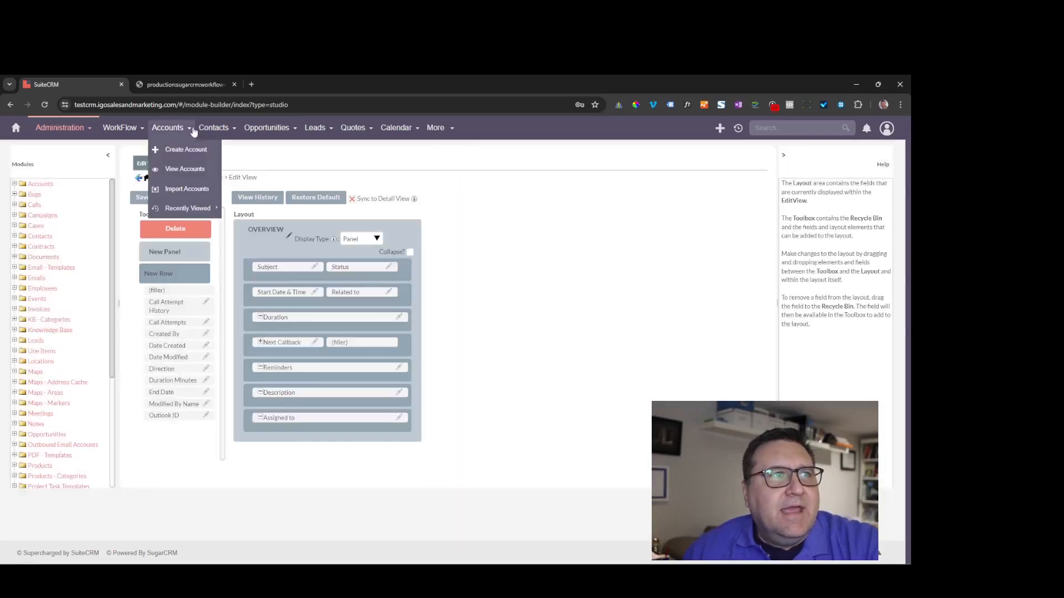
Open the Calls list in a new browser tab and view the B.H. Edwards Inc call to check the Next Callback field.
mouse_move(127, 135)
mouse_move(313, 129)
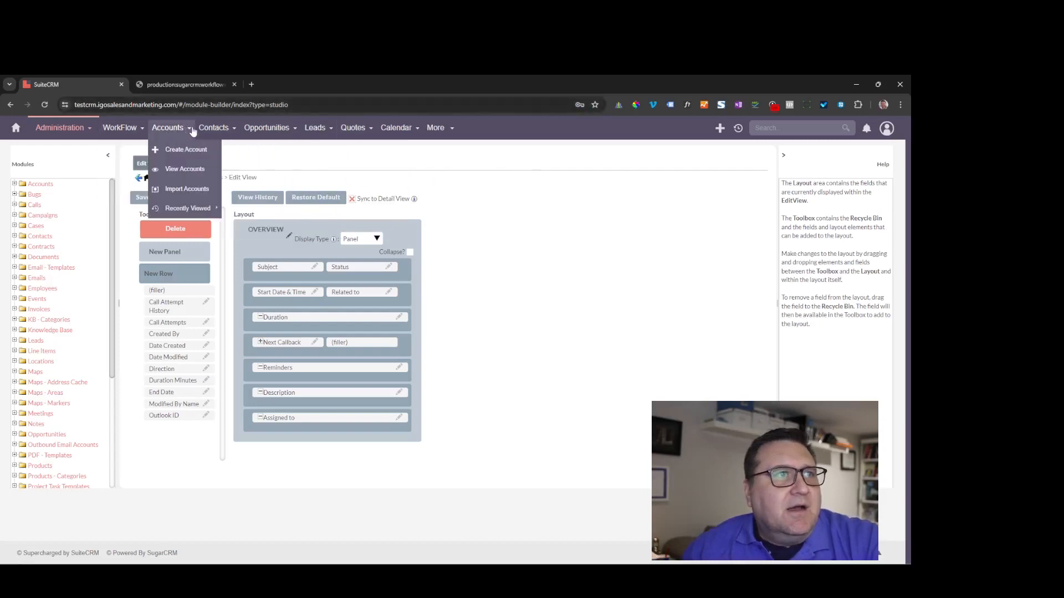
mouse_move(239, 129)
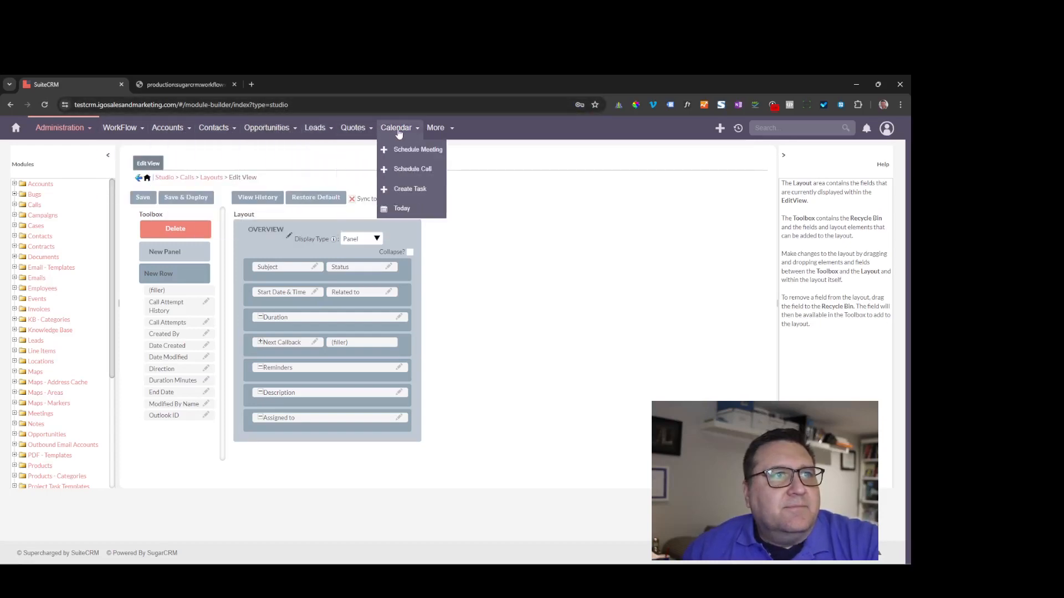
mouse_move(426, 131)
right_click(444, 227)
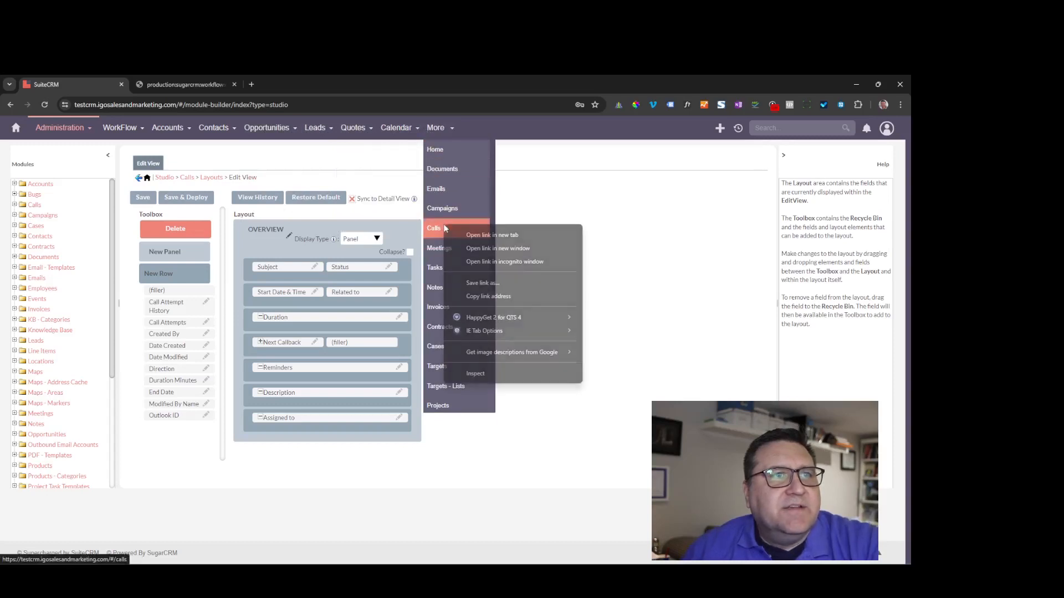
left_click(492, 235)
left_click(160, 83)
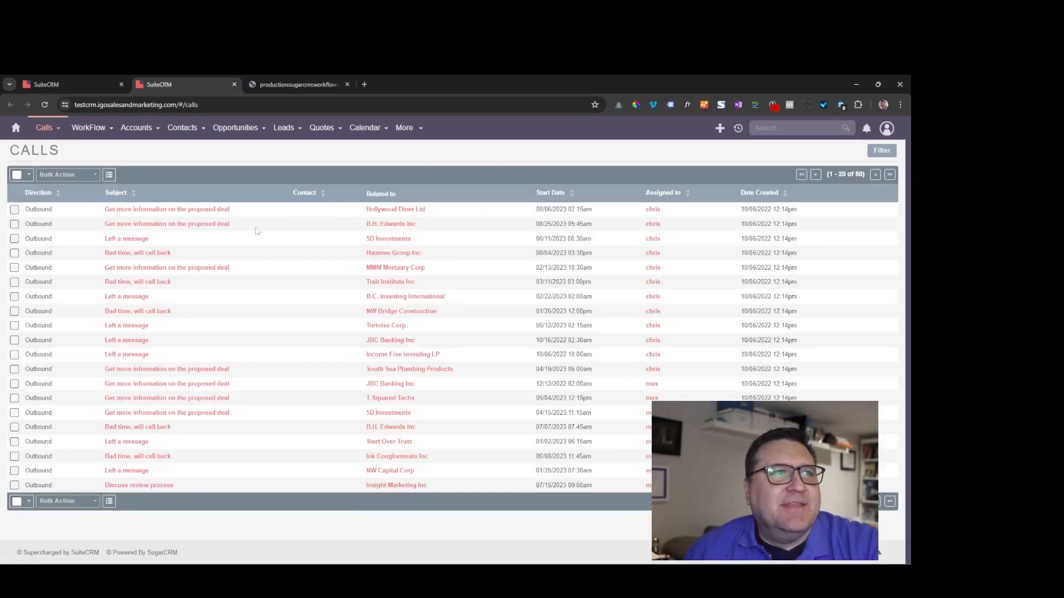
left_click(183, 227)
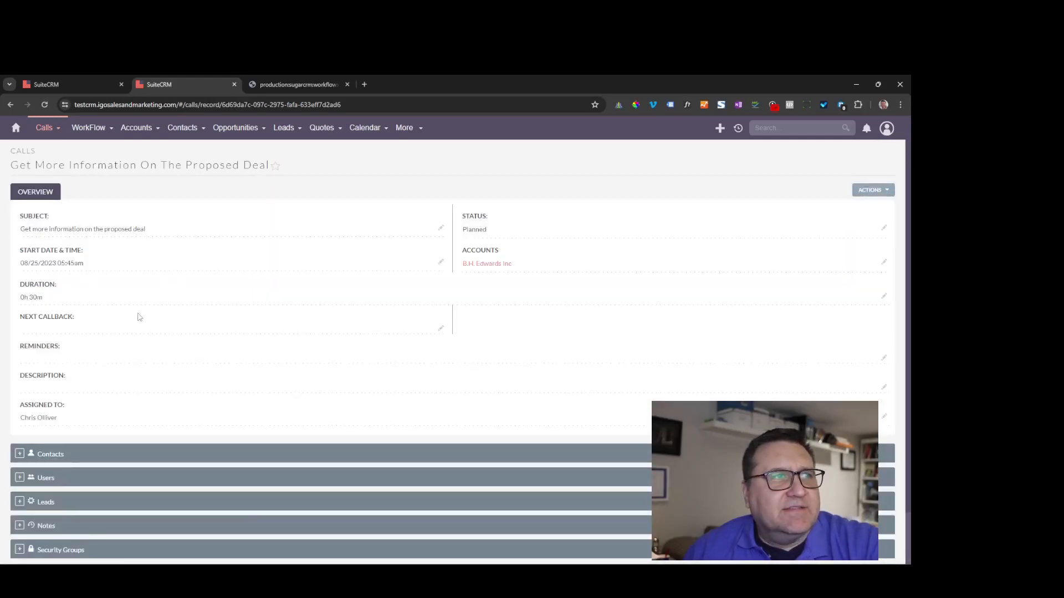
Consult the wiki's prerequisites for the recall fields and return to the call record.
left_click(31, 77)
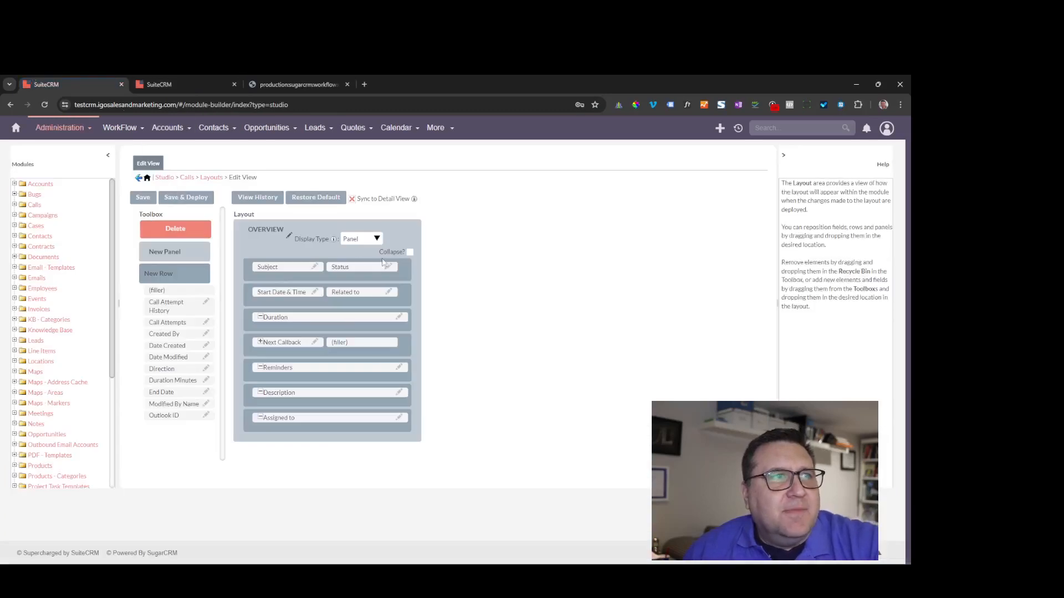
left_click(313, 83)
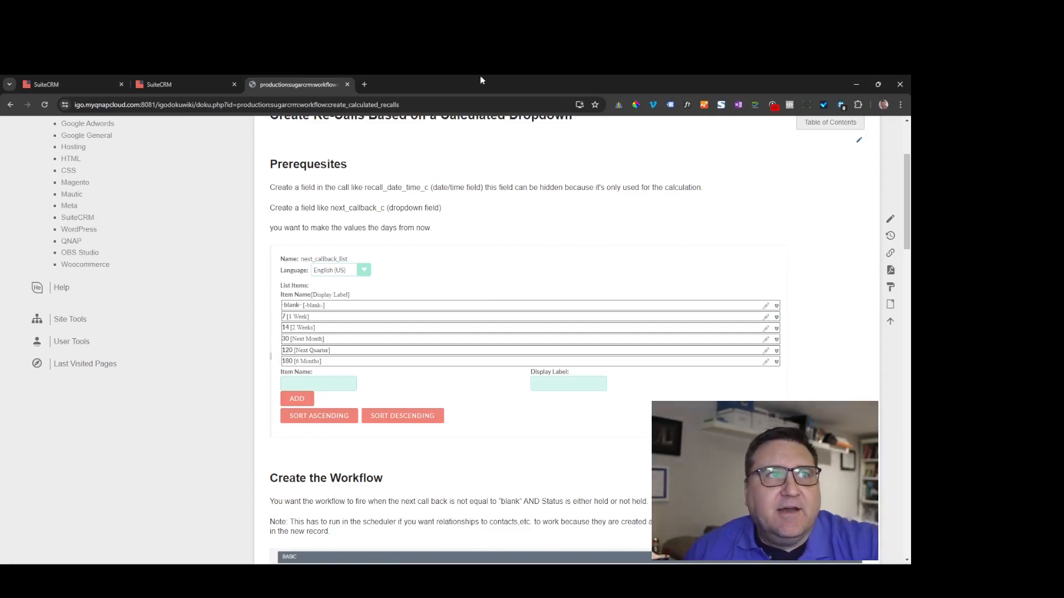
left_click(195, 82)
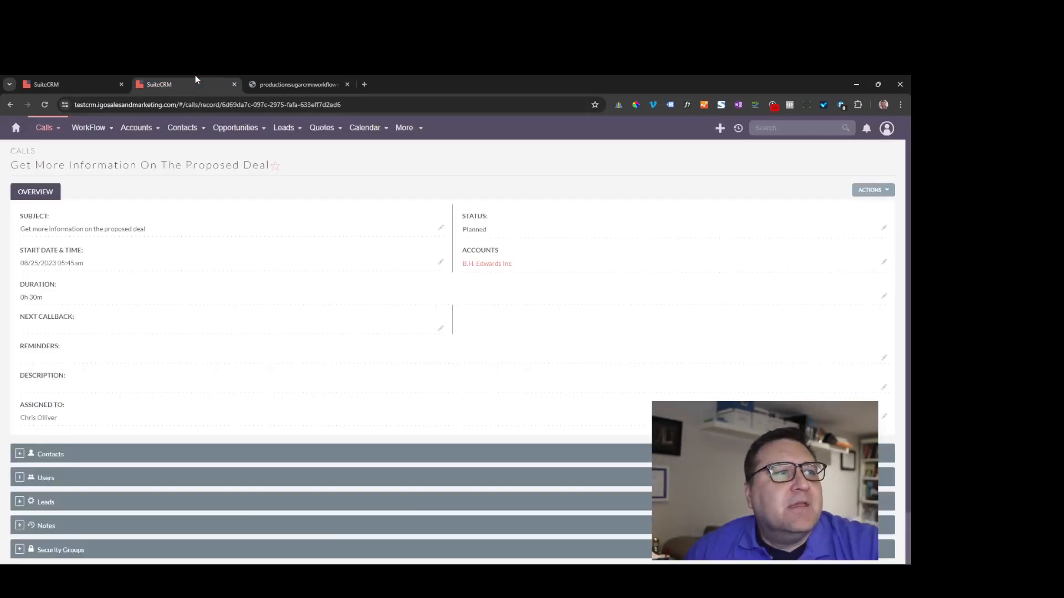
Start a new custom field for the Calls module in Studio with the Datetime data type.
left_click(72, 84)
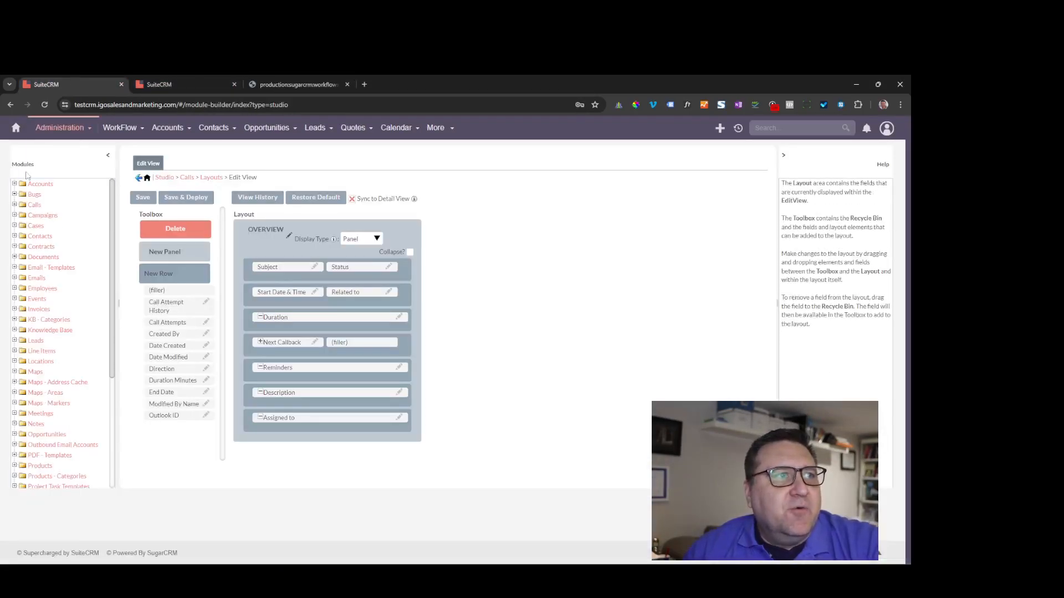
left_click(186, 177)
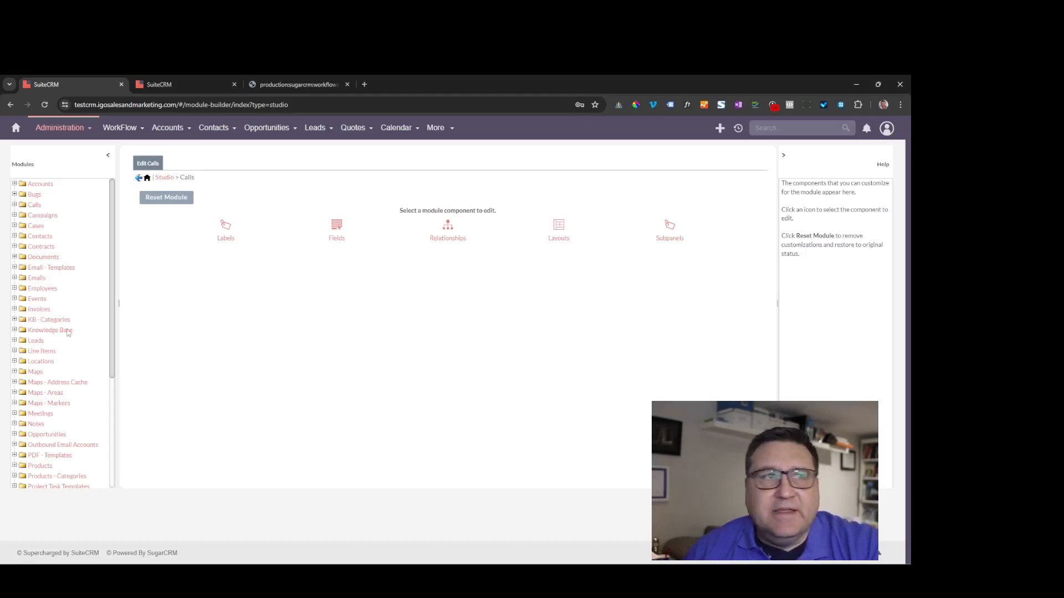
left_click(334, 235)
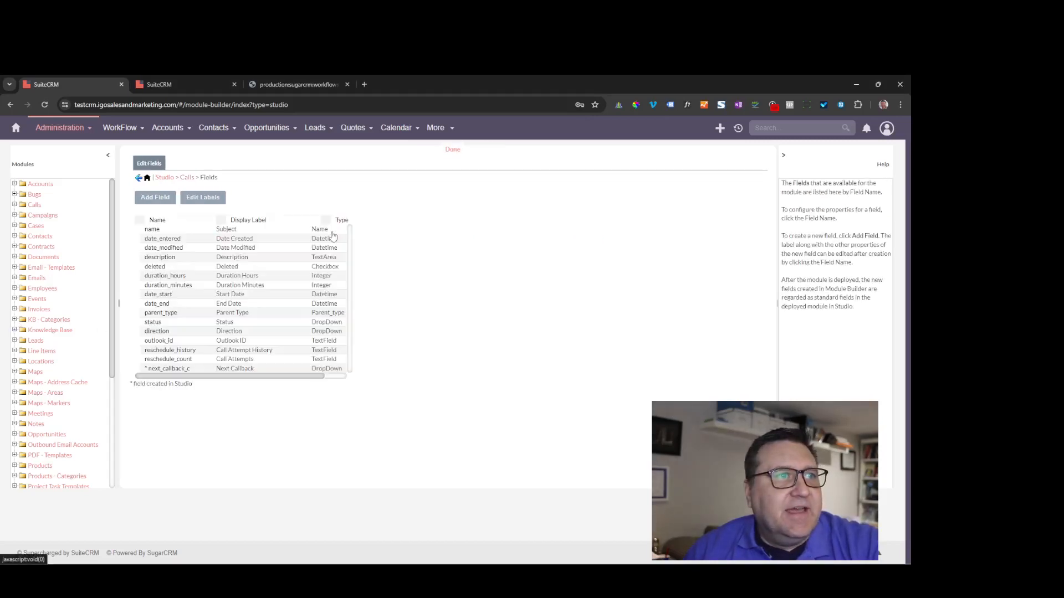
left_click(158, 200)
left_click(218, 216)
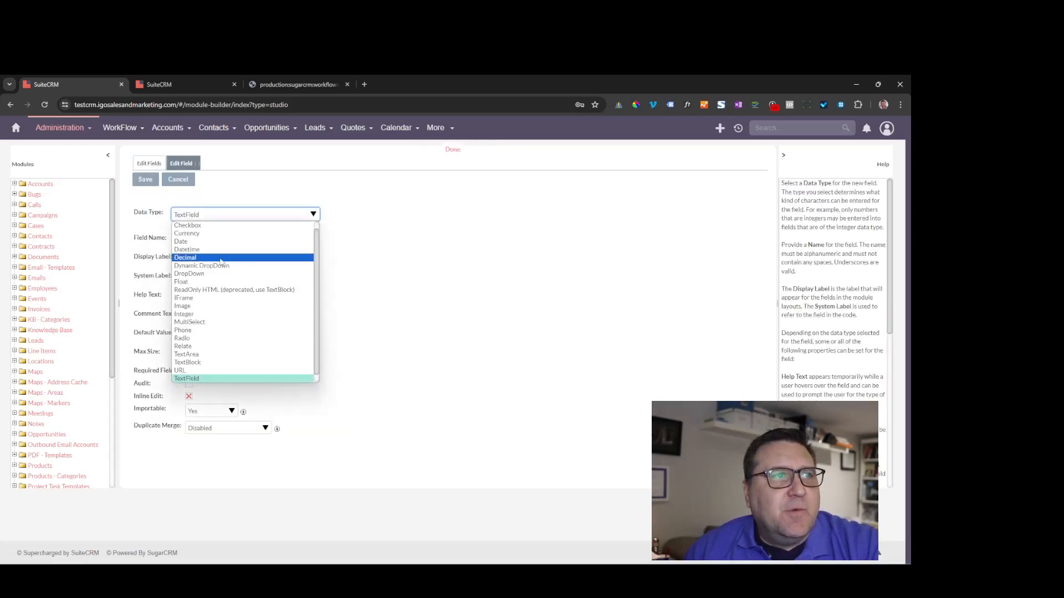
left_click(230, 250)
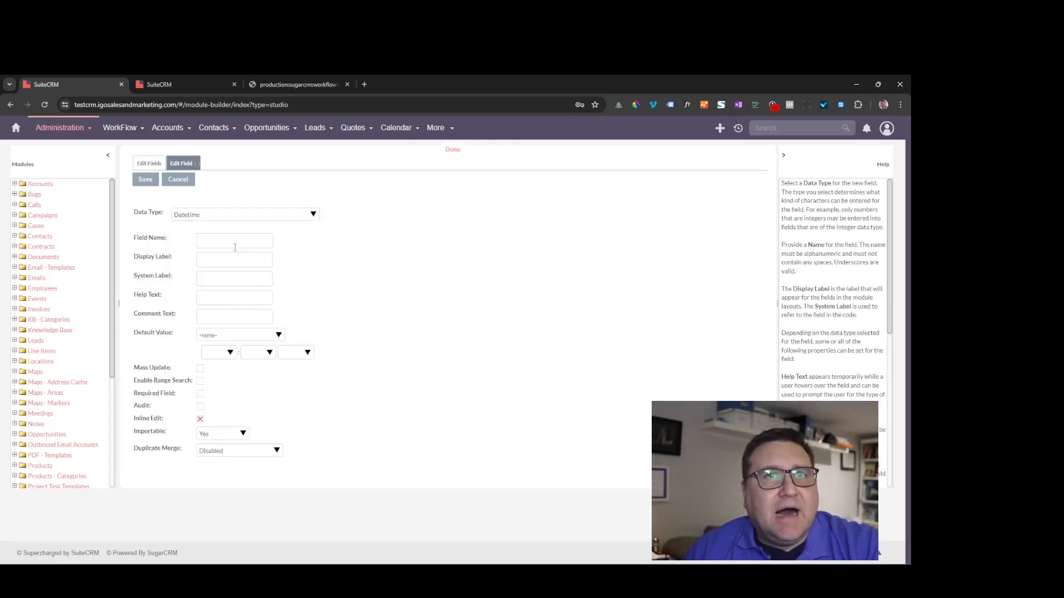
Check the wiki for the required field name, name the Datetime field Recall_Date_Time, and save it.
left_click(215, 238)
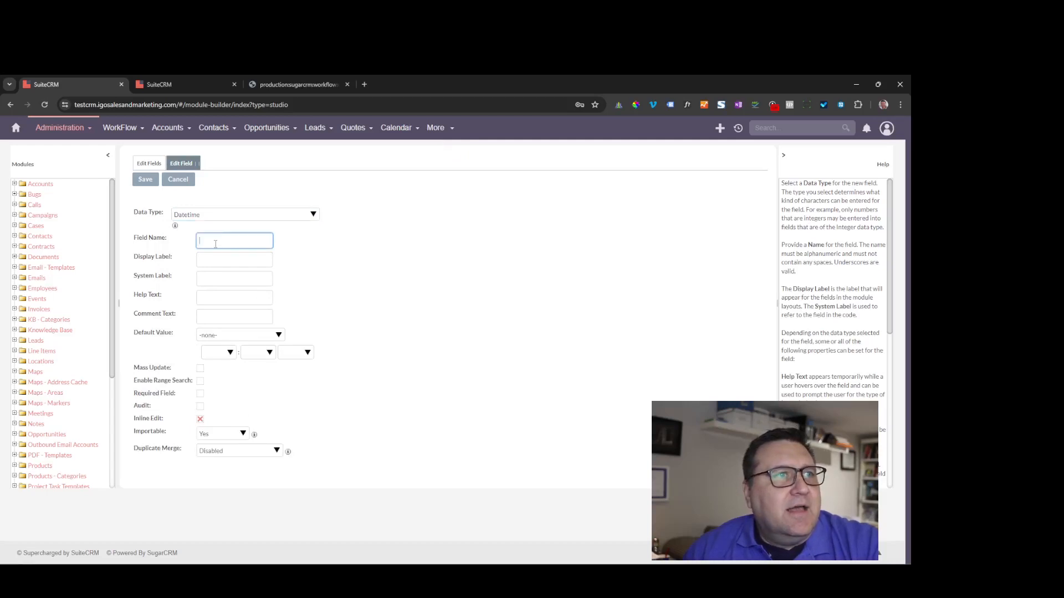
left_click(298, 84)
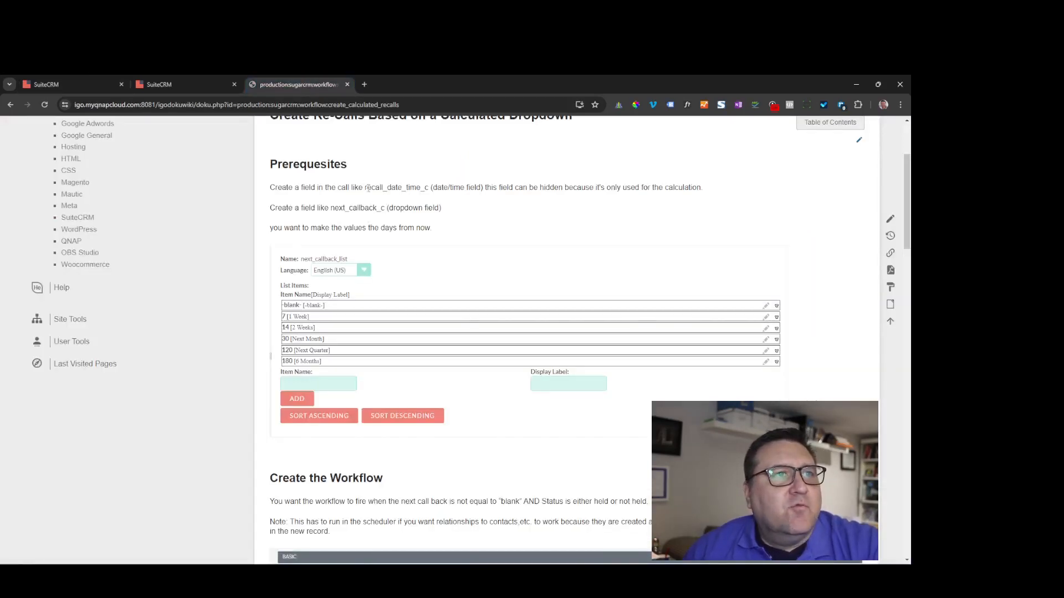
left_click(178, 78)
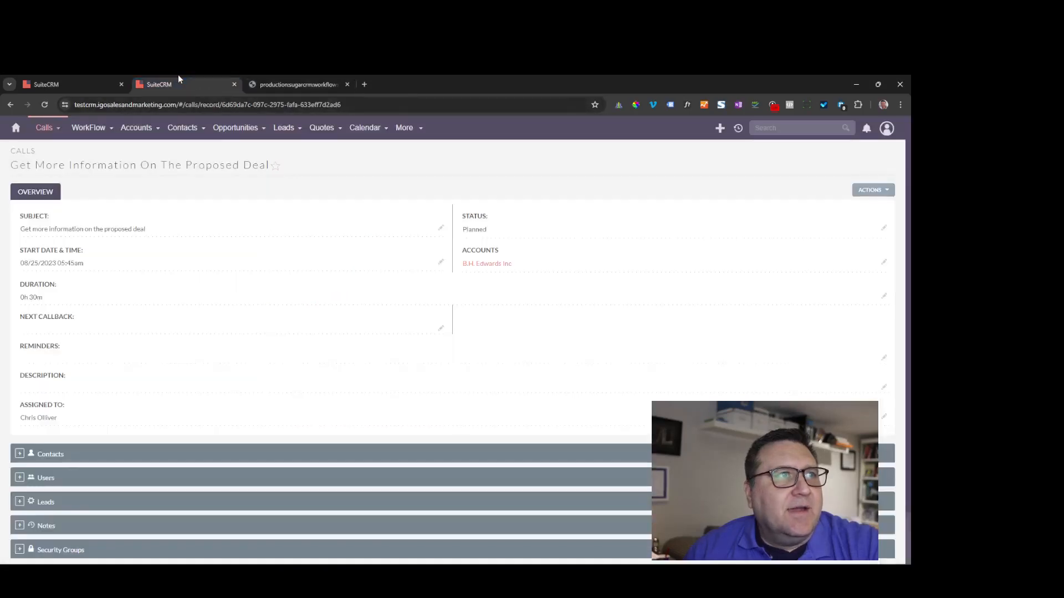
left_click(81, 81)
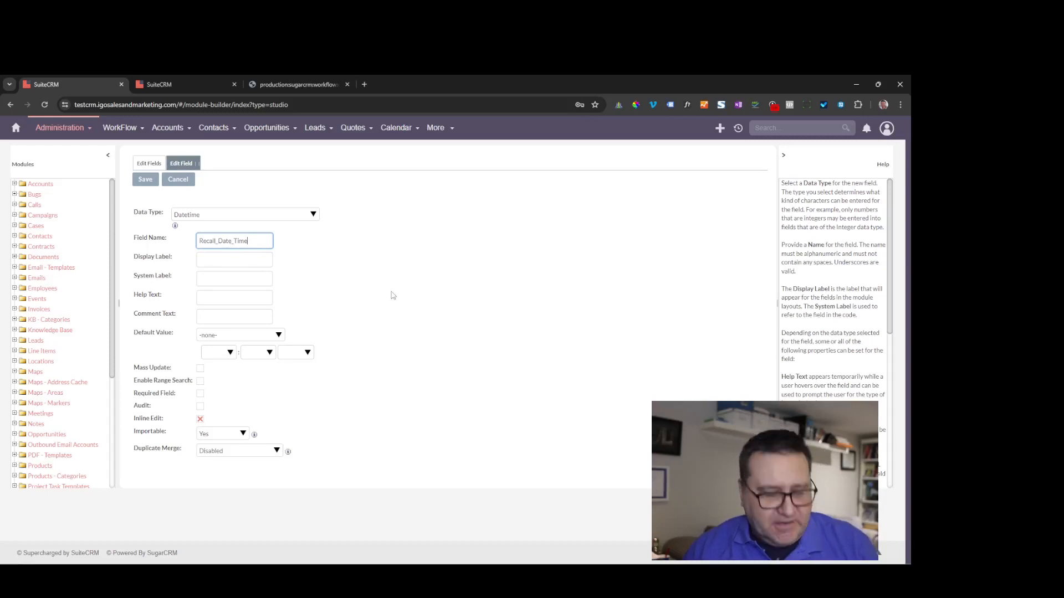
key("Tab")
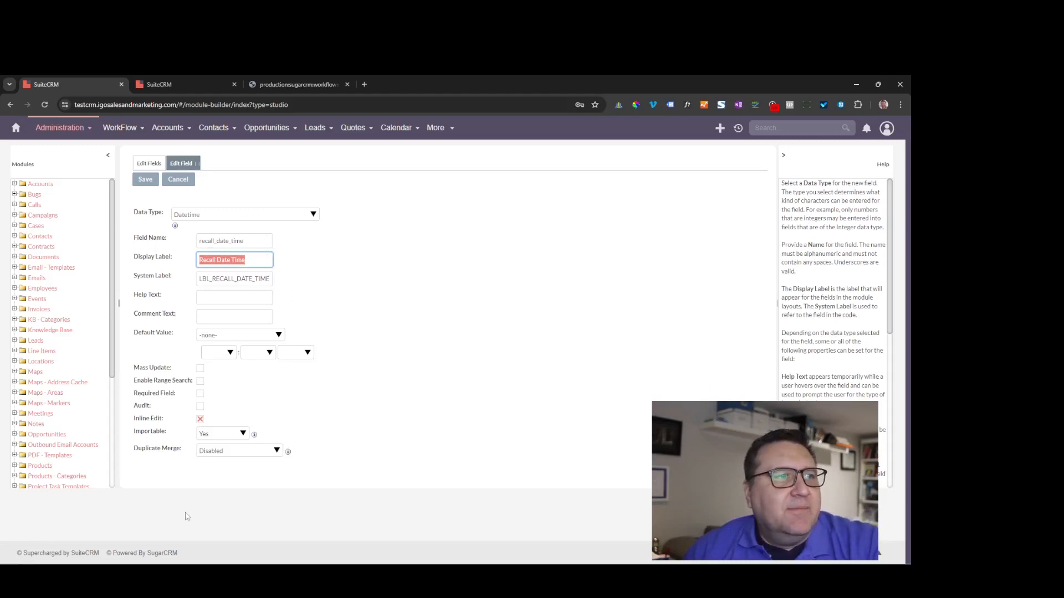
left_click(144, 183)
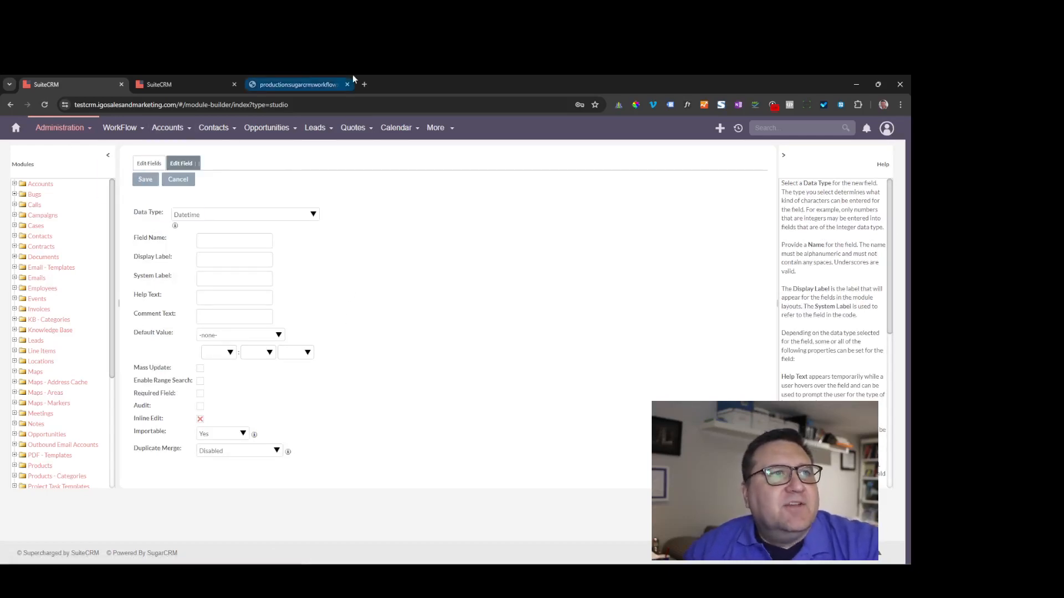
Read the wiki's Create the Workflow section for the required basic settings and conditions.
left_click(310, 84)
scroll(427, 324, "down", 3)
scroll(427, 324, "down", 3)
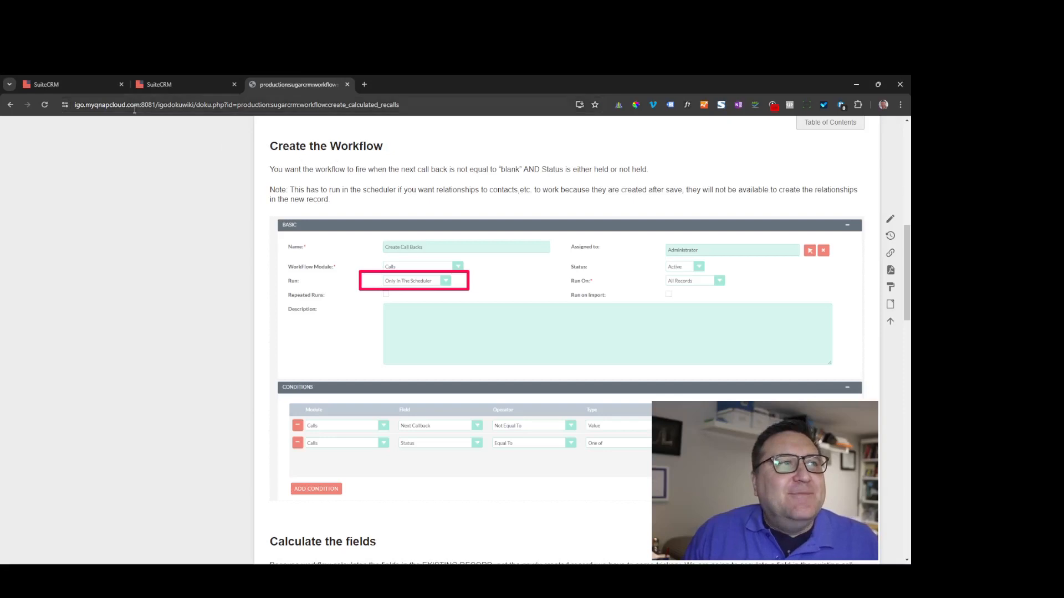
Return to the CRM administration, open the Workflow Manager and start a new workflow.
left_click(58, 80)
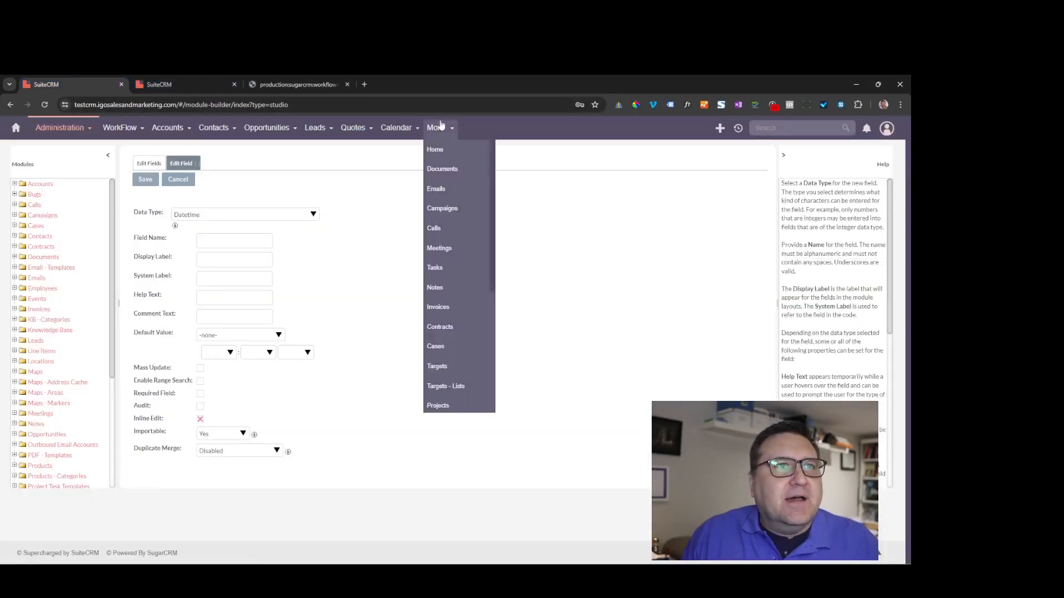
mouse_move(434, 137)
scroll(450, 310, "down", 3)
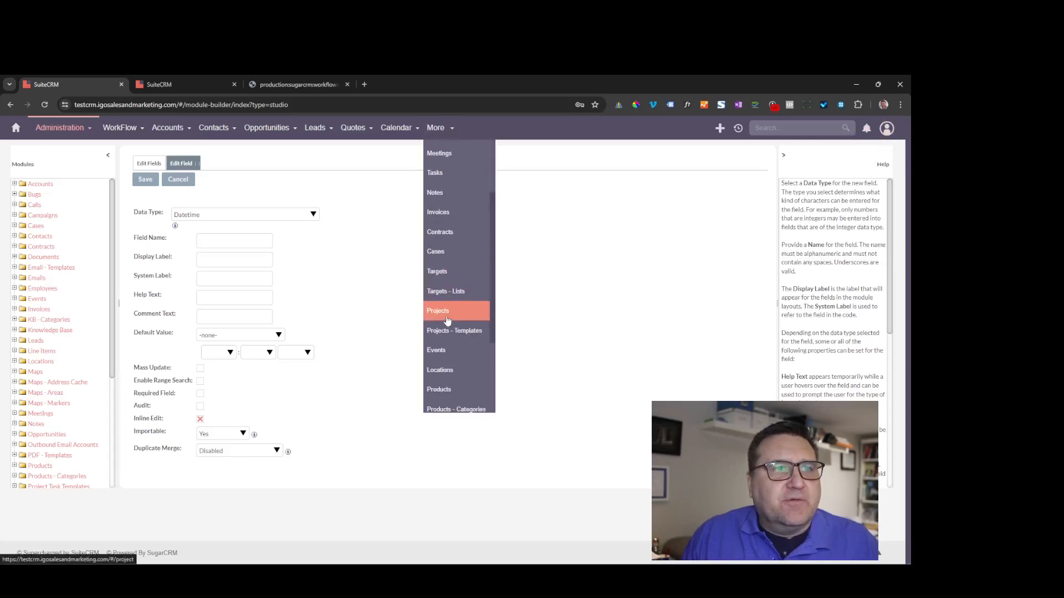
scroll(457, 321, "up", 3)
scroll(464, 298, "down", 3)
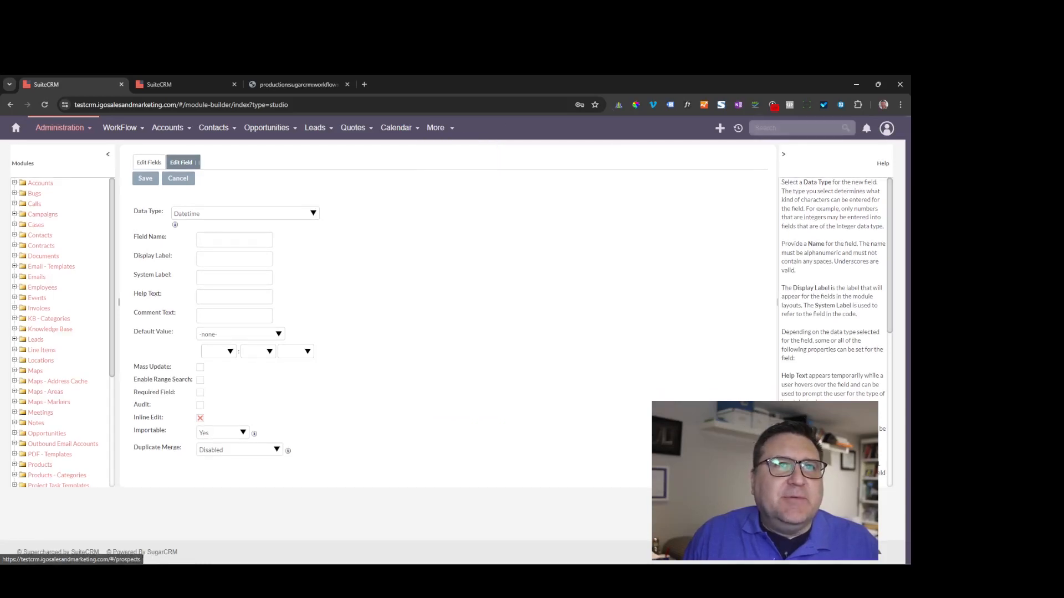
mouse_move(885, 133)
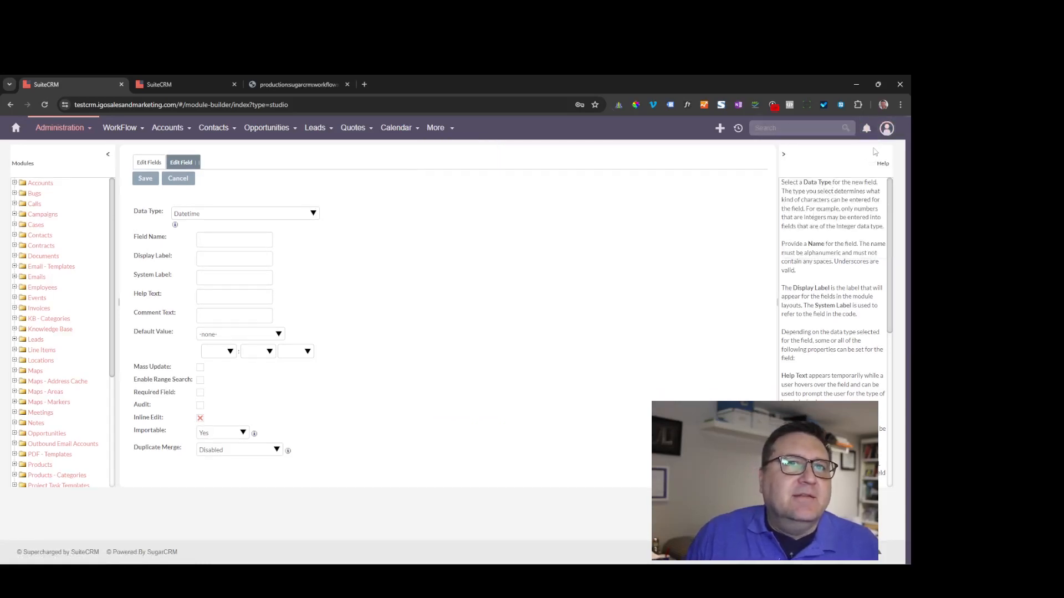
left_click(809, 214)
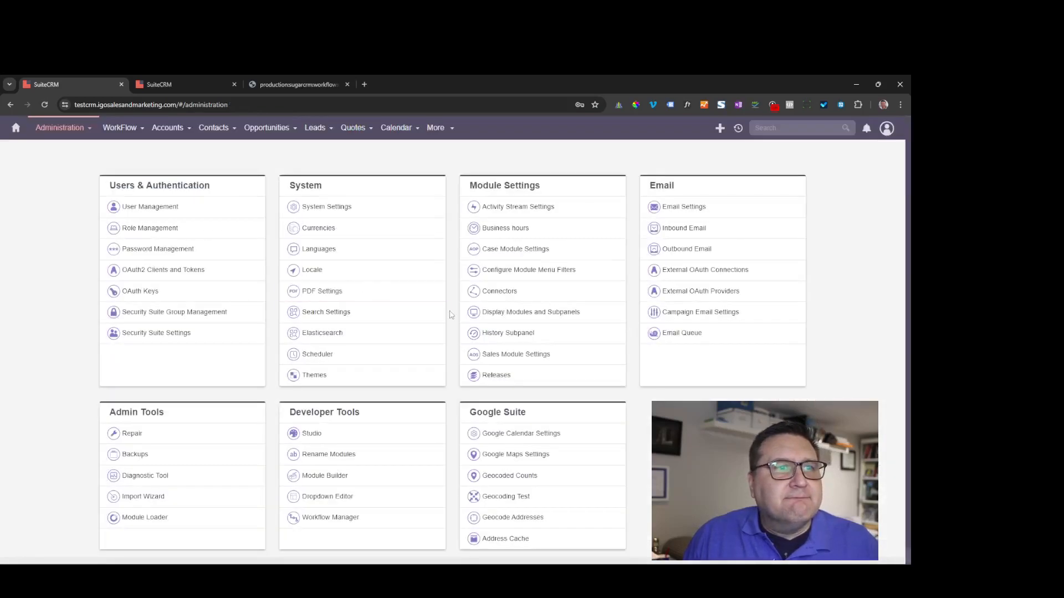
left_click(334, 518)
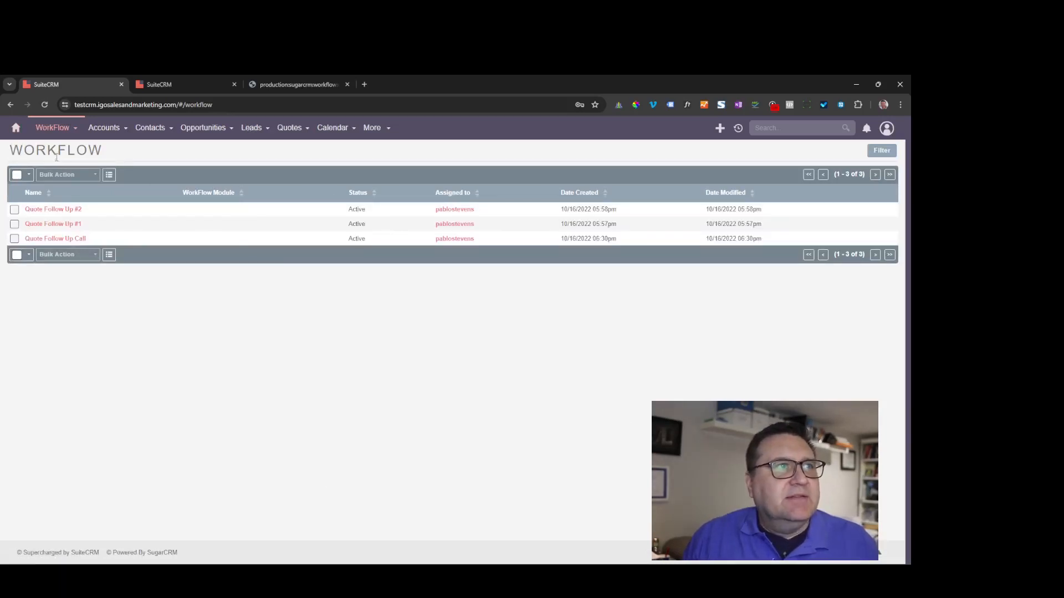
mouse_move(55, 128)
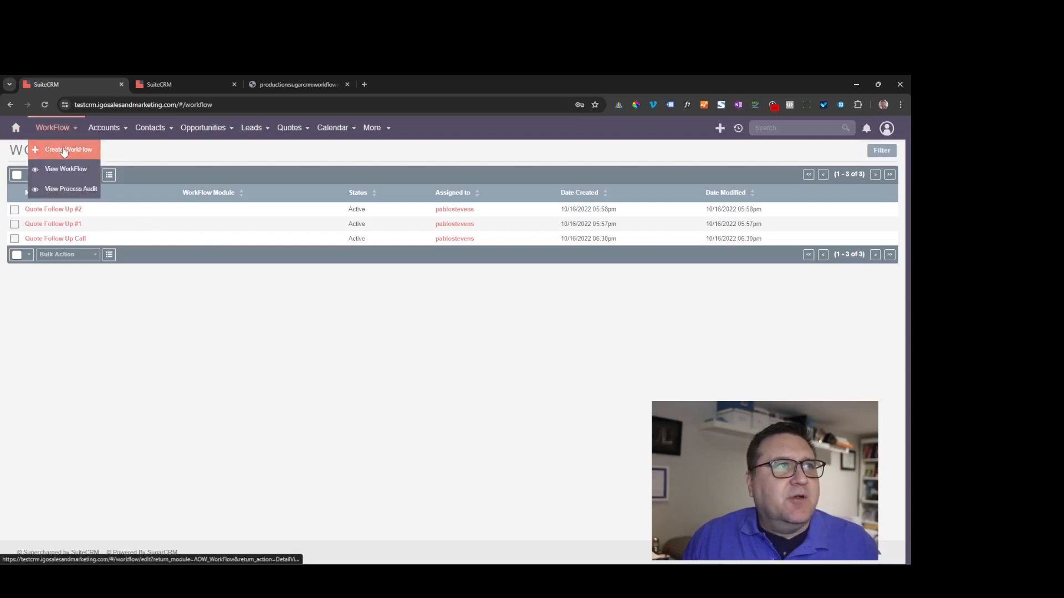
left_click(63, 152)
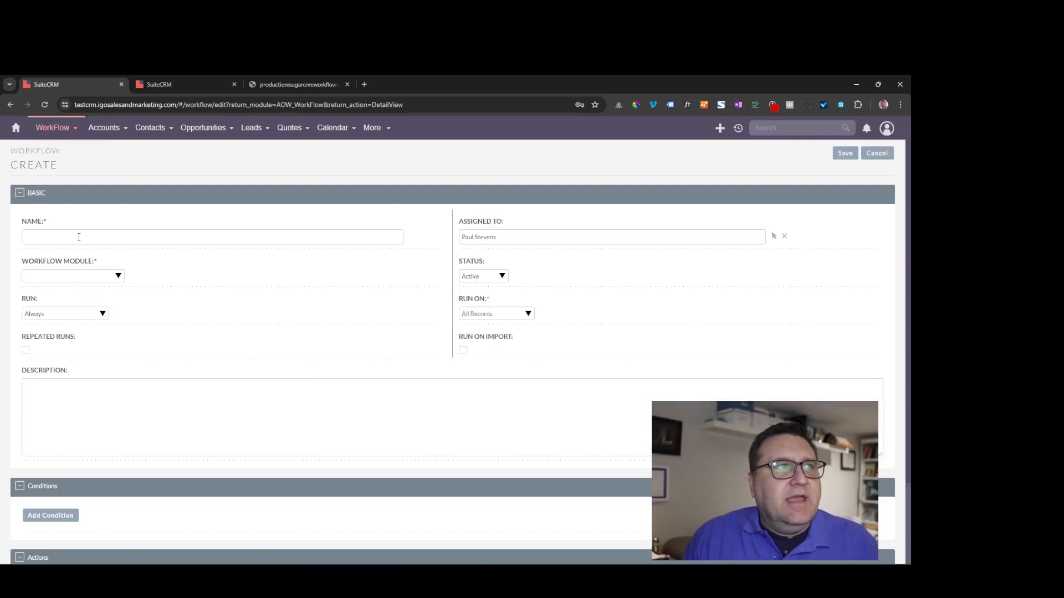
Name the workflow Follow Up Call Creation and set its workflow module to Calls.
left_click(72, 239)
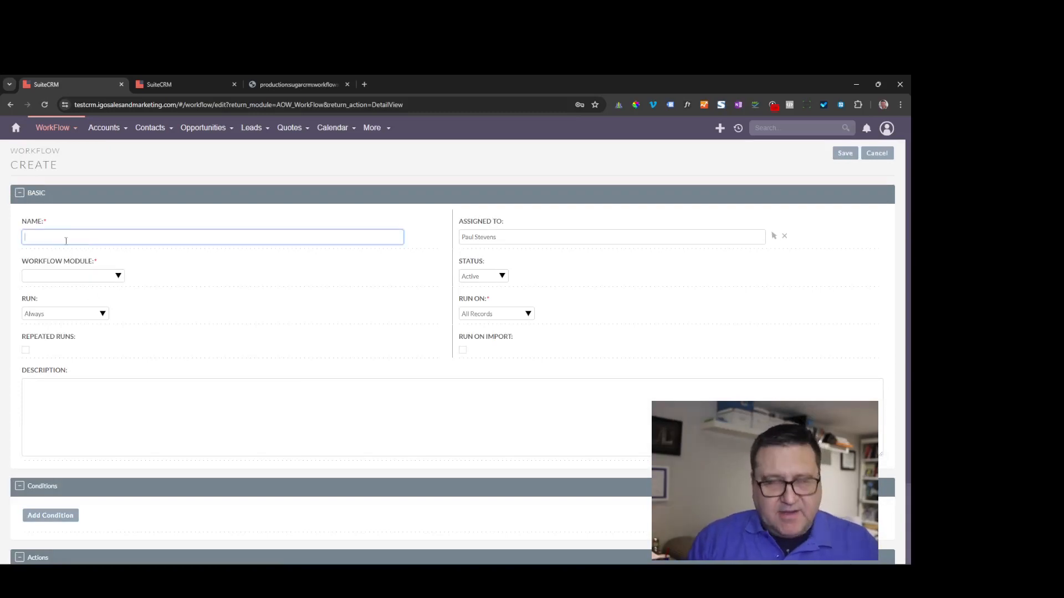
type("Follow Up Call")
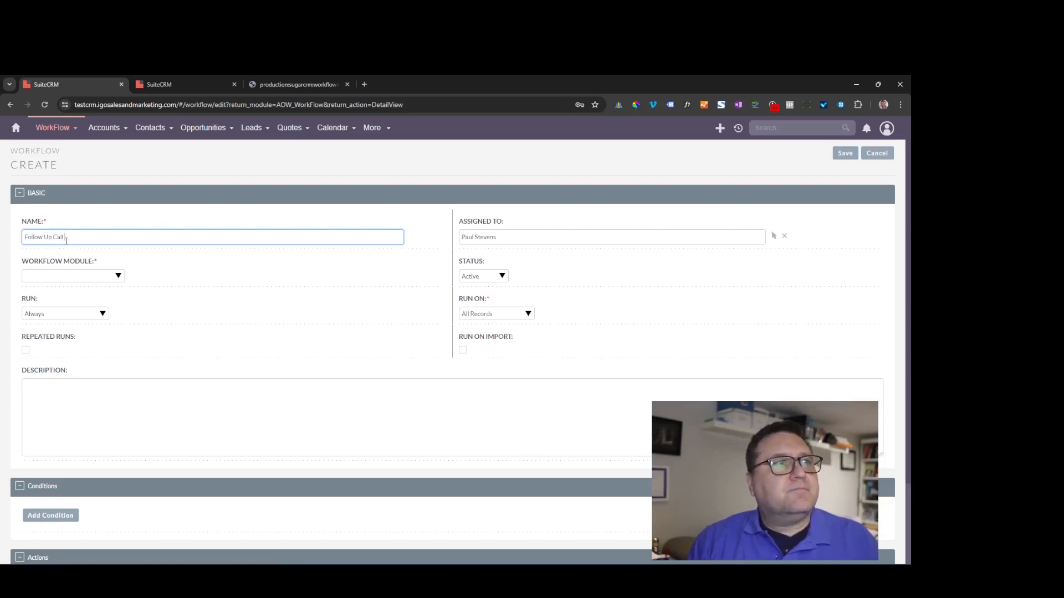
type("Creation")
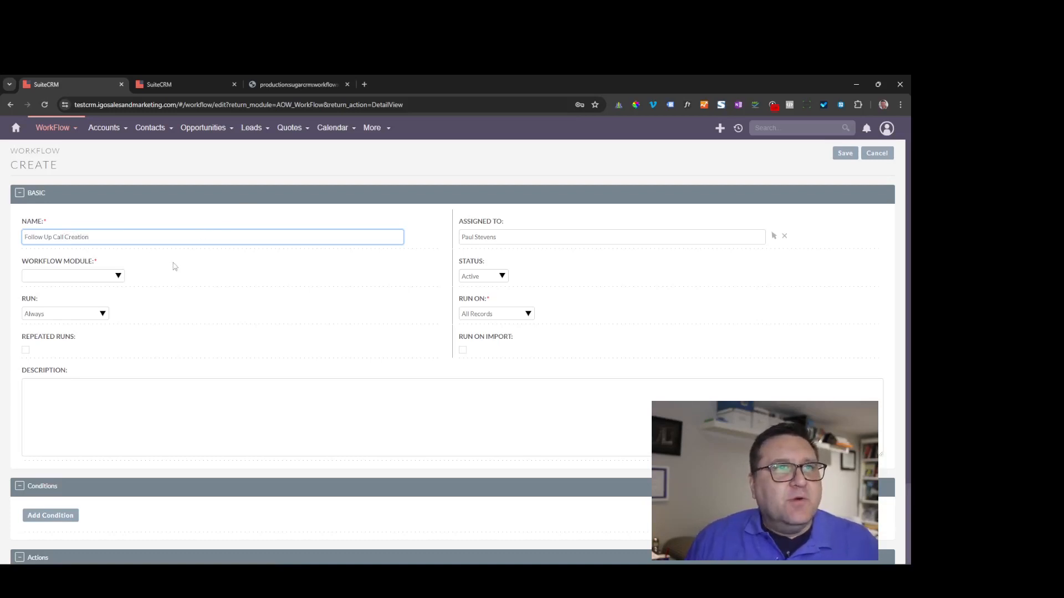
left_click(77, 277)
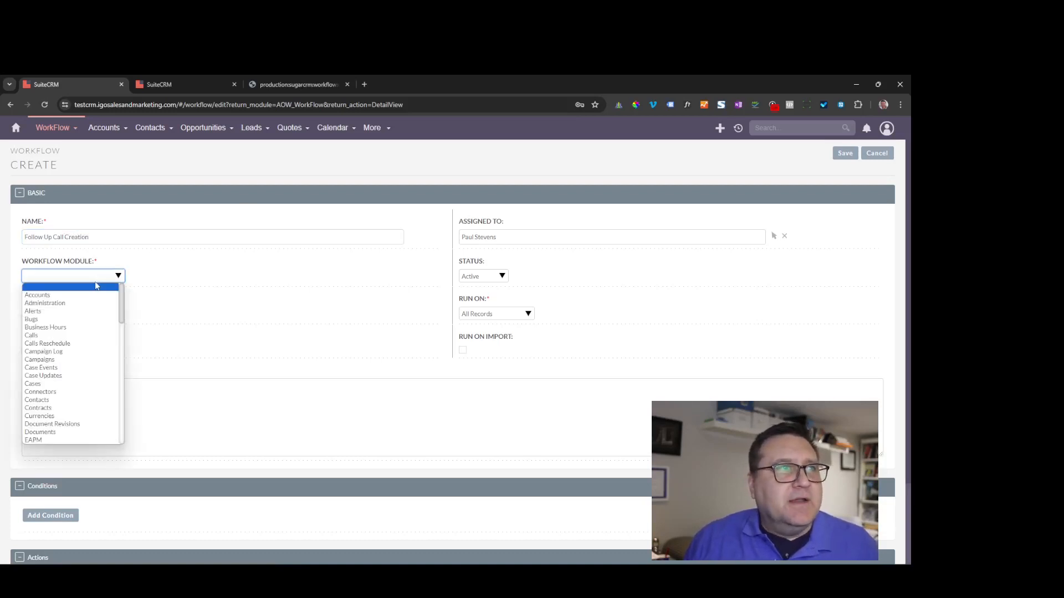
left_click(69, 336)
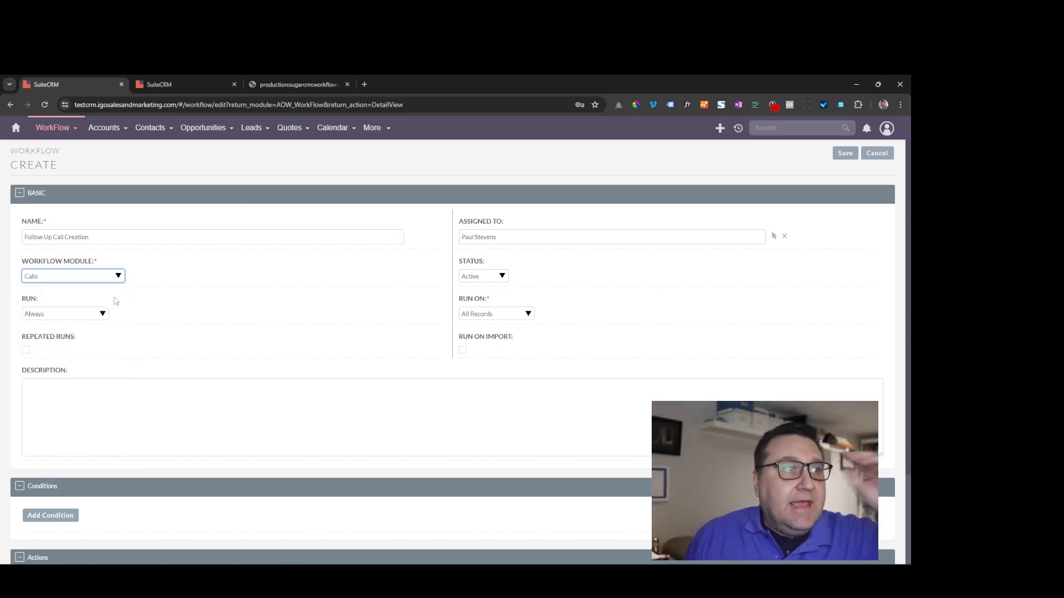
Set the workflow to run Only In The Scheduler and keep it running on All Records.
left_click(91, 314)
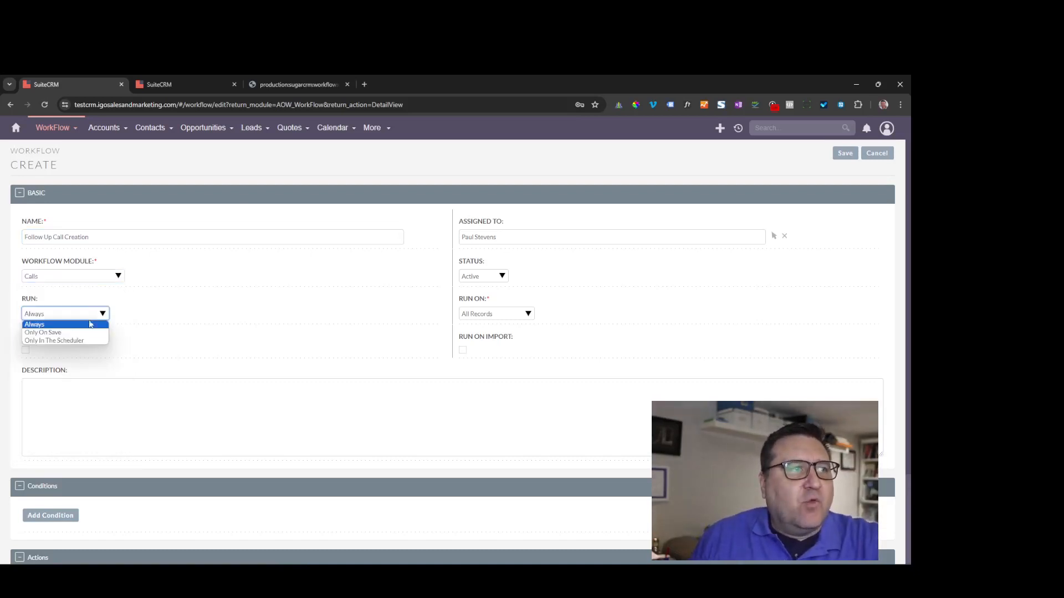
left_click(83, 341)
scroll(366, 318, "down", 1)
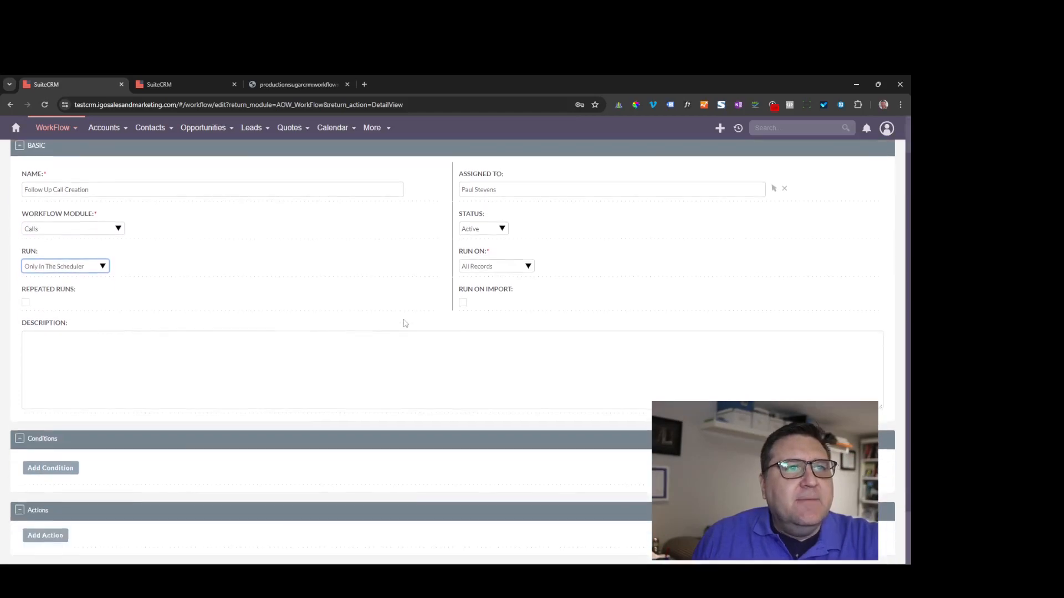
left_click(512, 271)
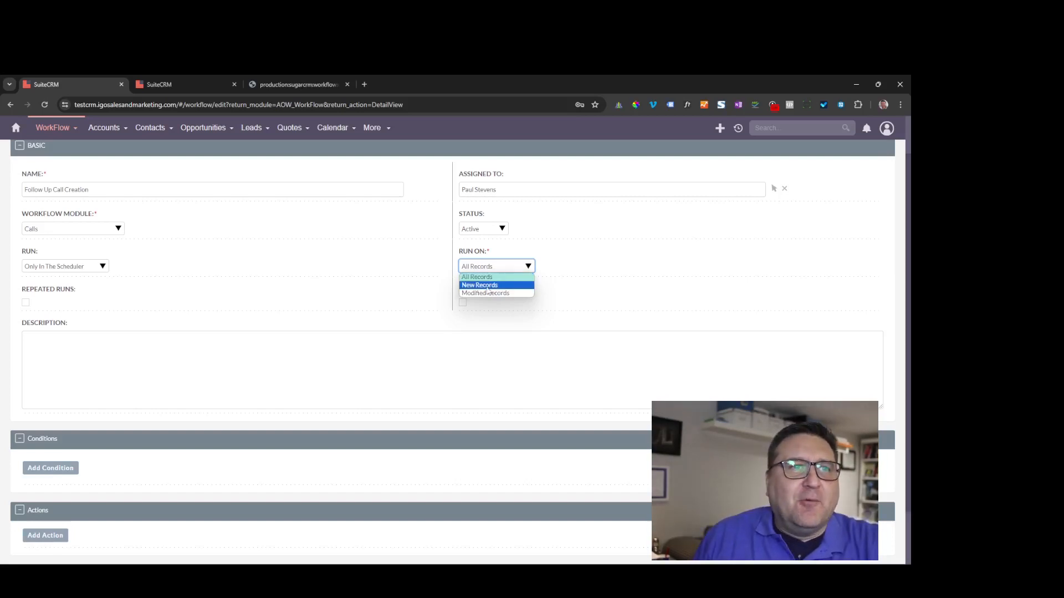
left_click(489, 280)
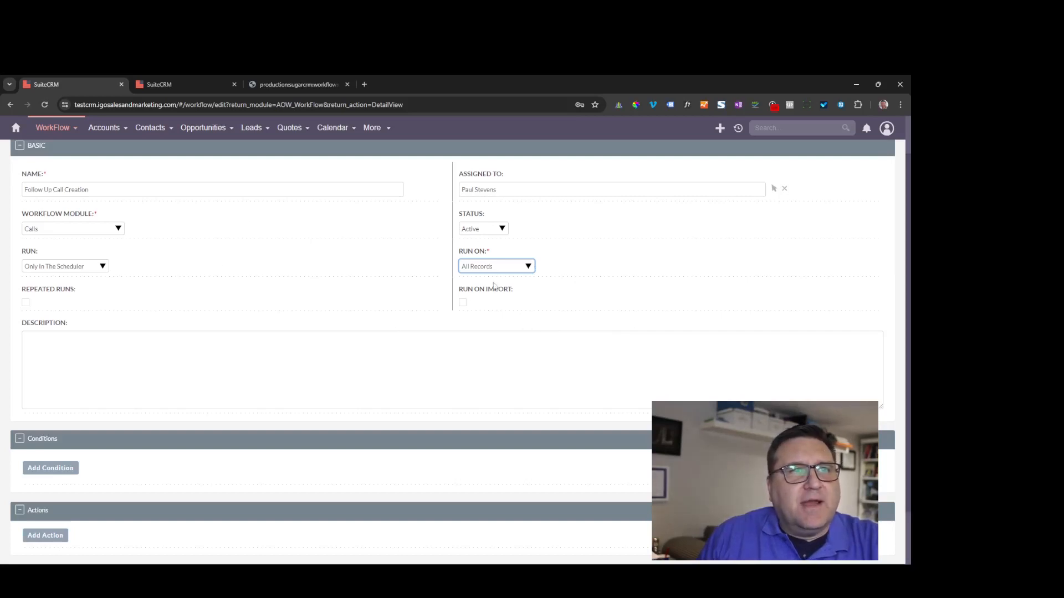
left_click(509, 268)
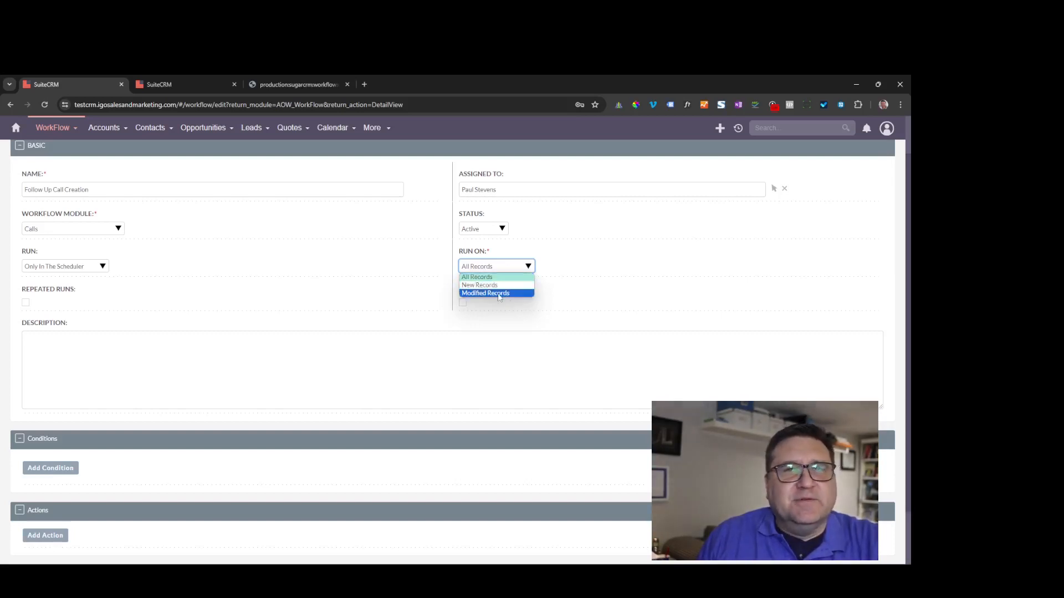
left_click(613, 273)
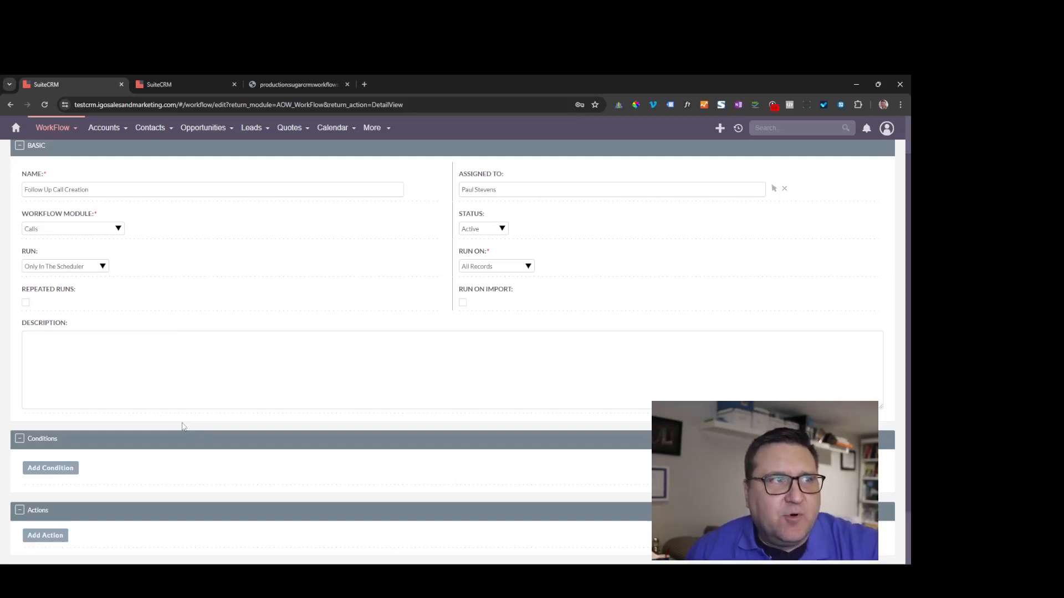
Add a condition line to the workflow and consult the wiki's example conditions before returning to the form.
scroll(207, 340, "down", 2)
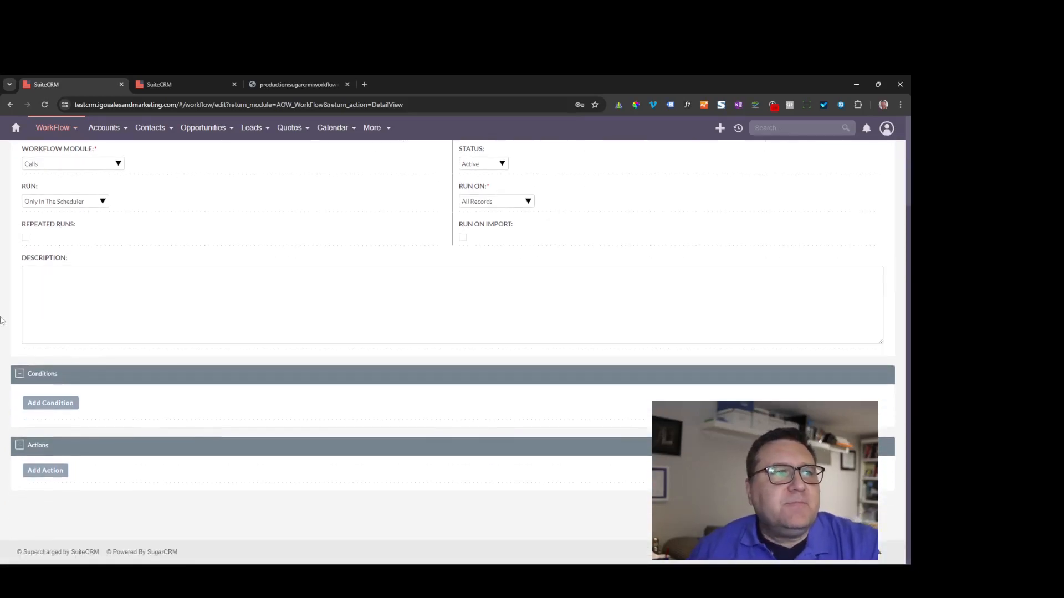
left_click(49, 403)
left_click(307, 82)
scroll(437, 344, "down", 2)
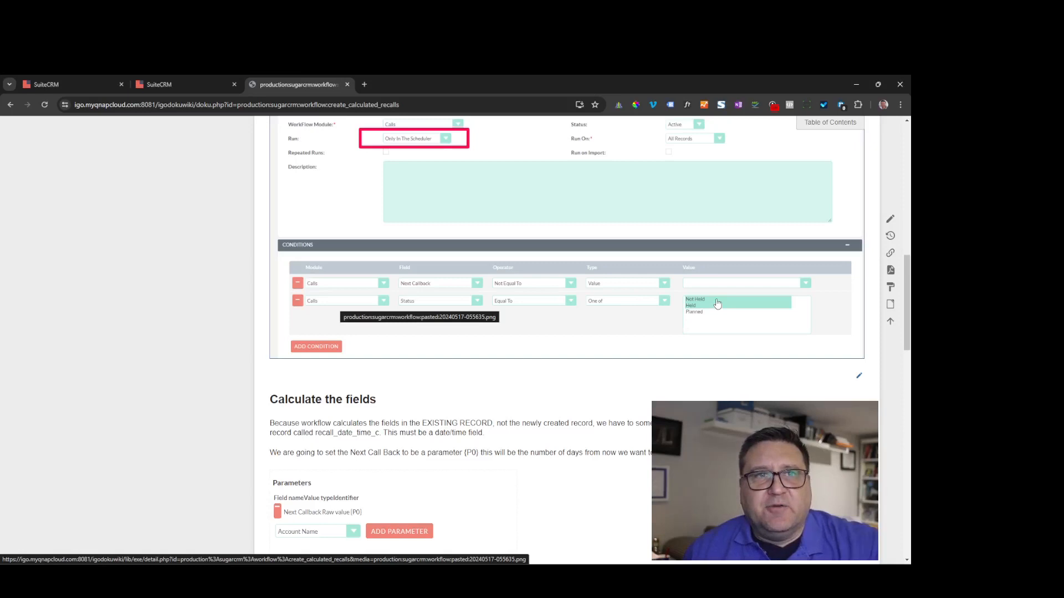
left_click(219, 77)
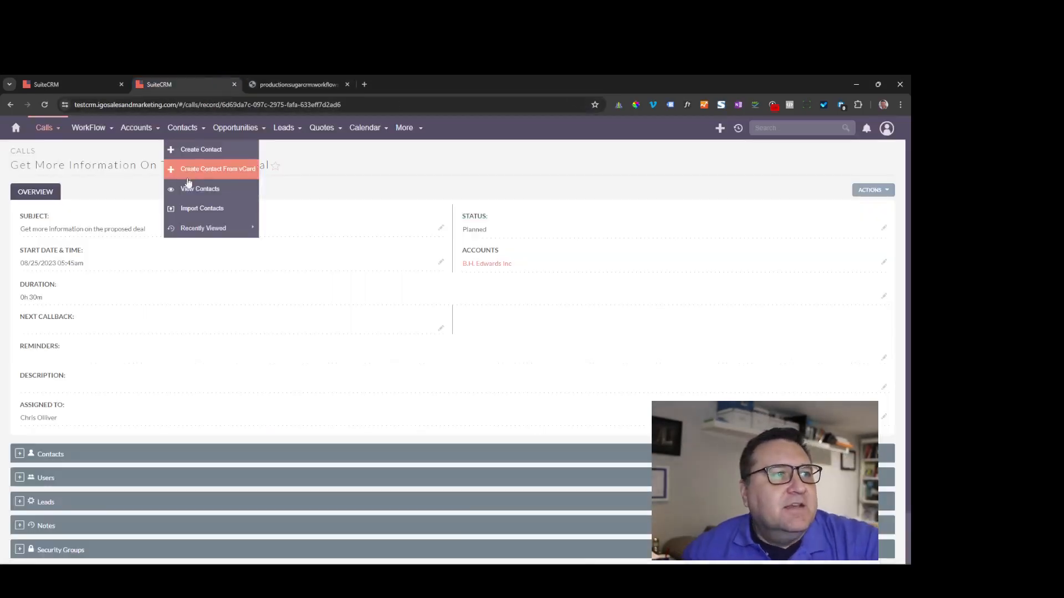
left_click(93, 80)
scroll(173, 393, "down", 1)
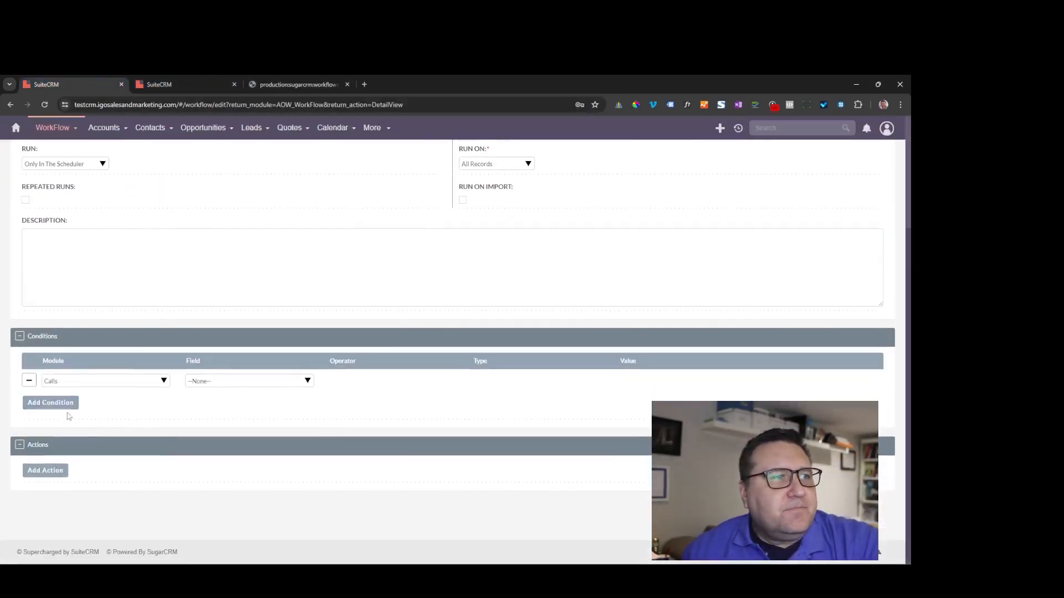
left_click(243, 381)
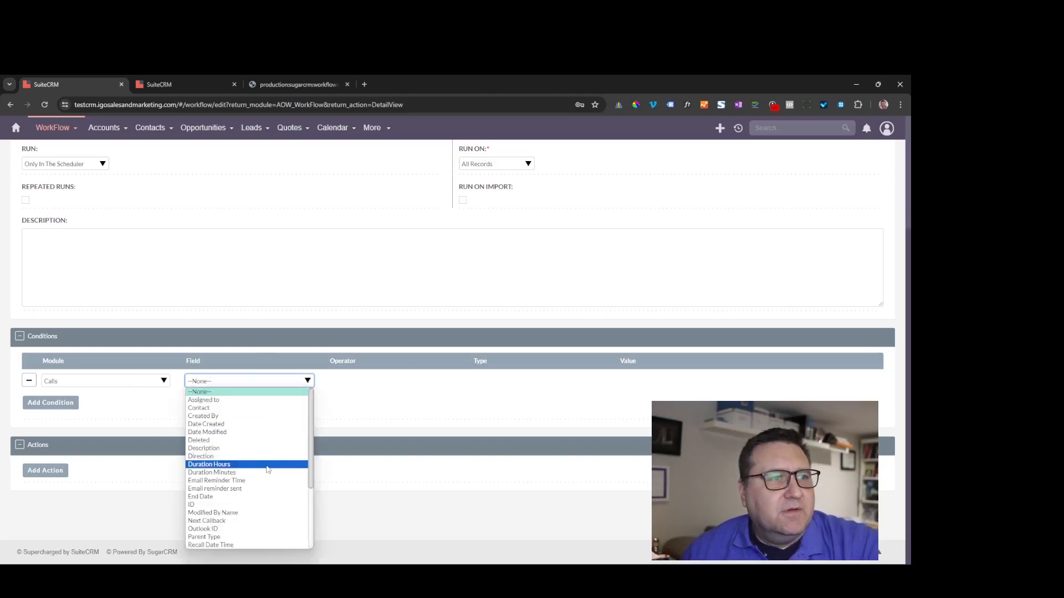
scroll(260, 466, "down", 4)
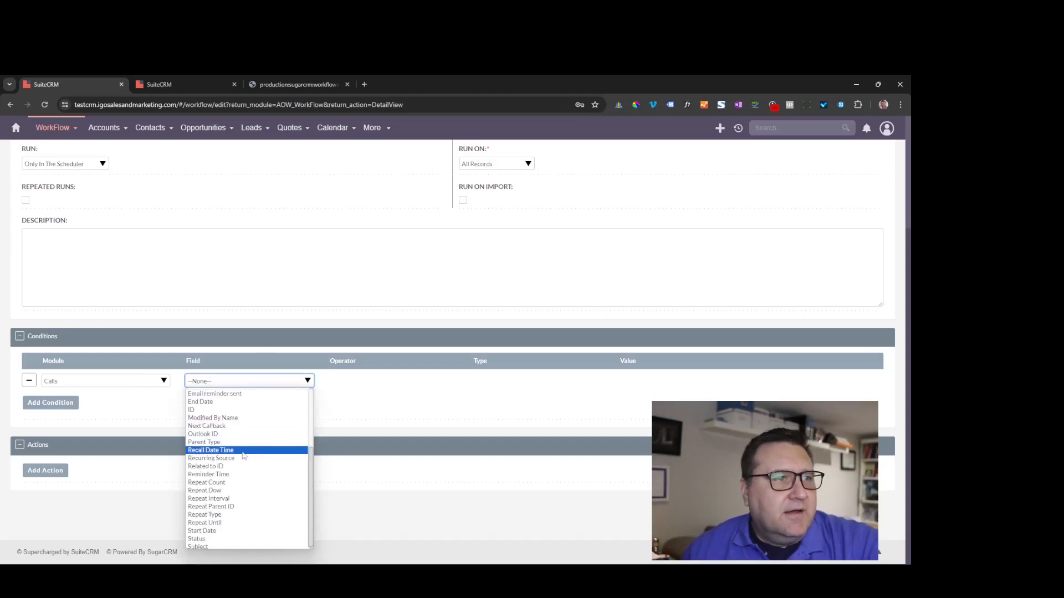
left_click(244, 451)
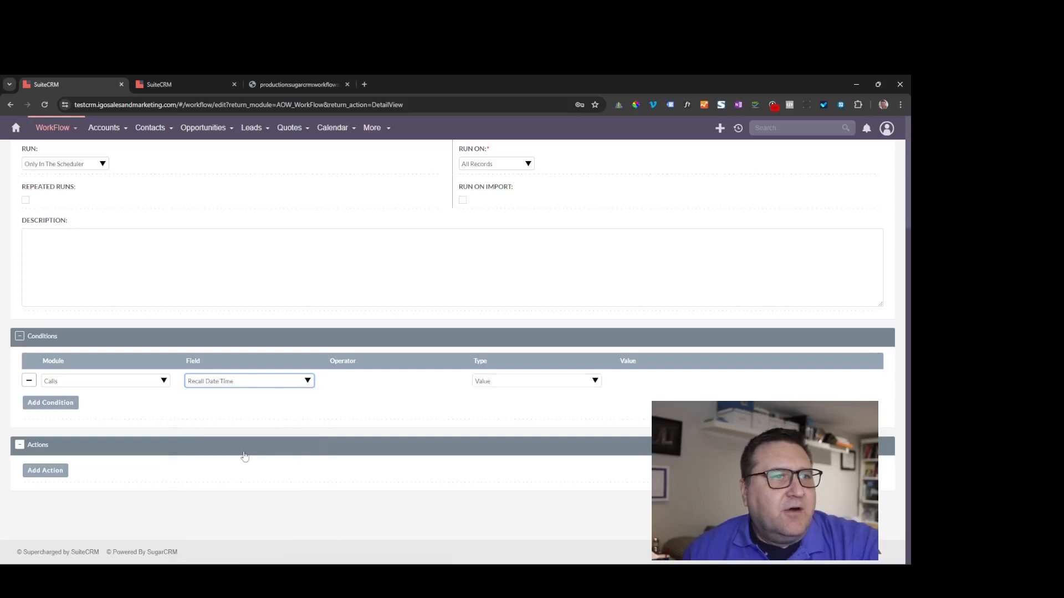
left_click(308, 382)
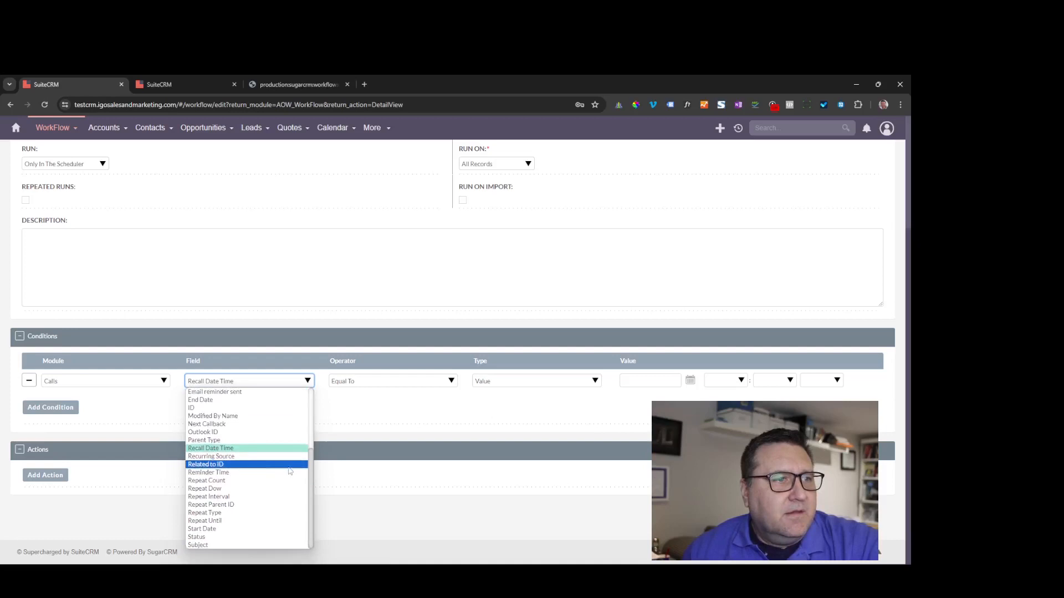
Recheck the wiki's conditions and set the first condition to Next Callback, Not Equal To, with a blank value.
left_click(325, 79)
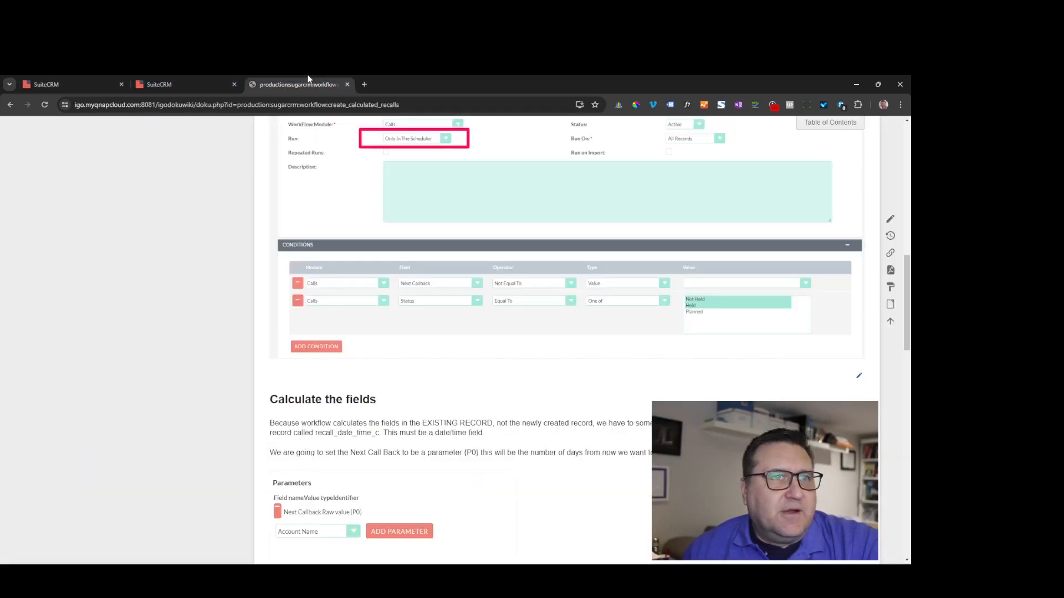
left_click(55, 82)
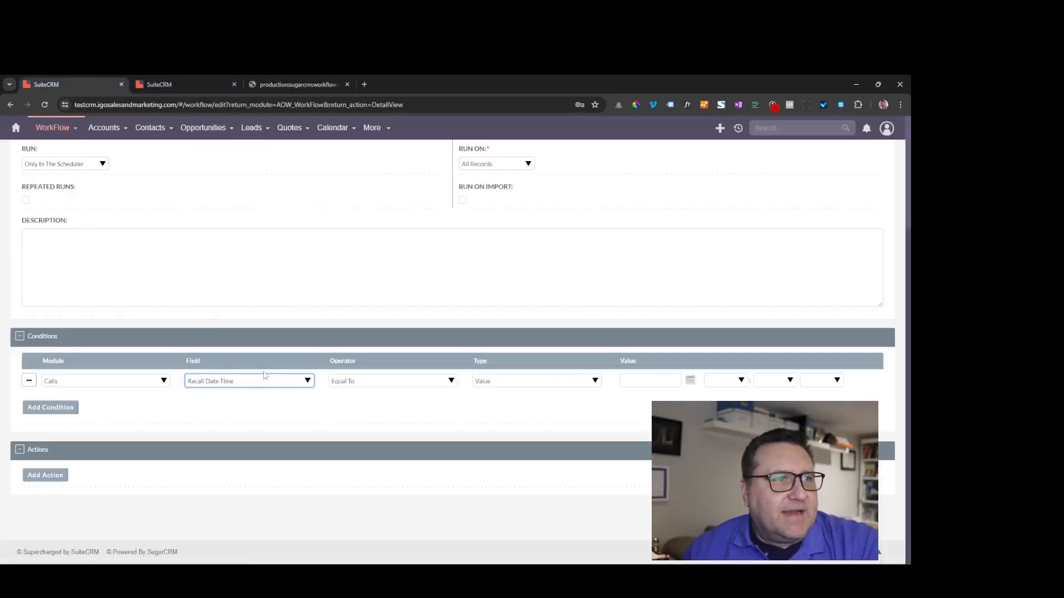
left_click(305, 381)
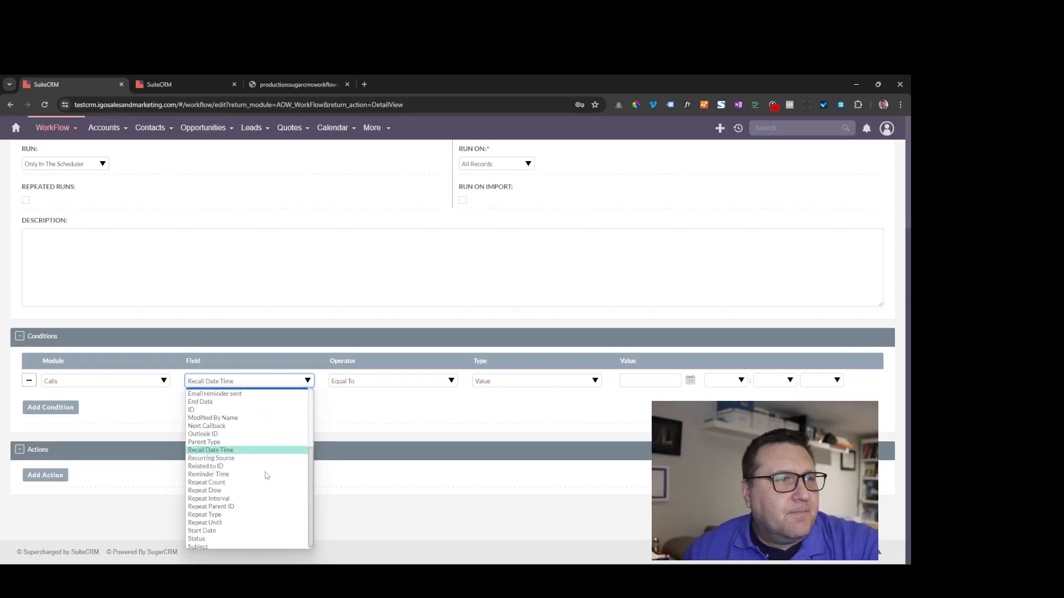
left_click(243, 426)
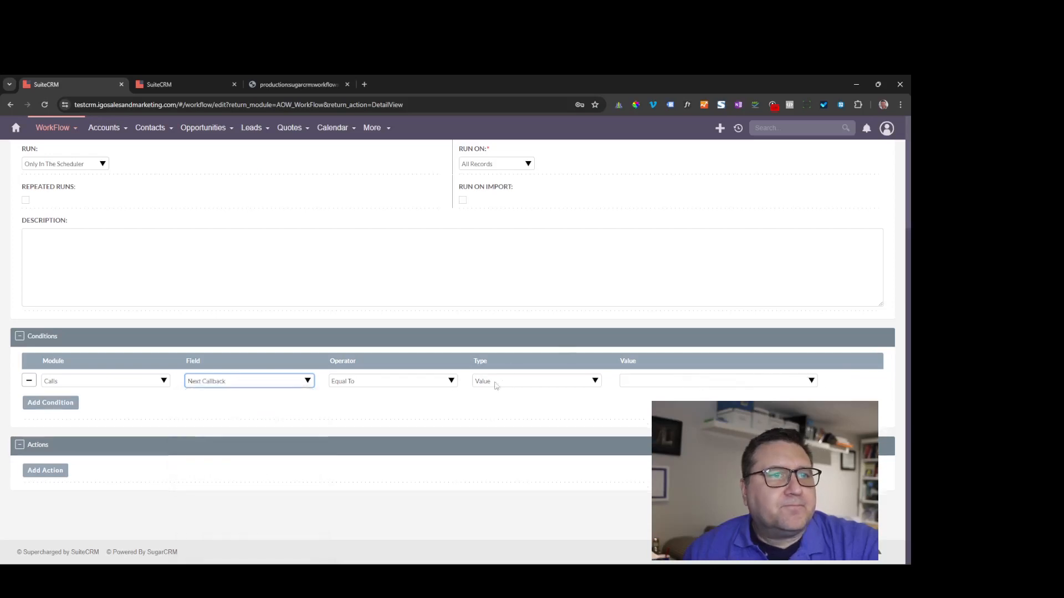
left_click(424, 382)
left_click(403, 398)
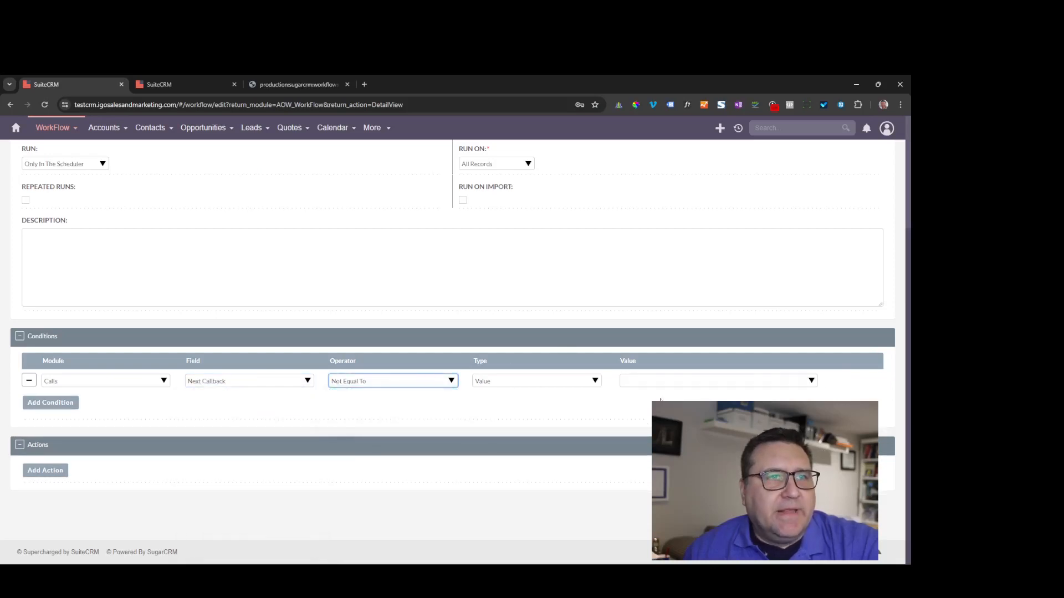
Add a second workflow condition on the Calls Status field and set its type to One of.
left_click(42, 404)
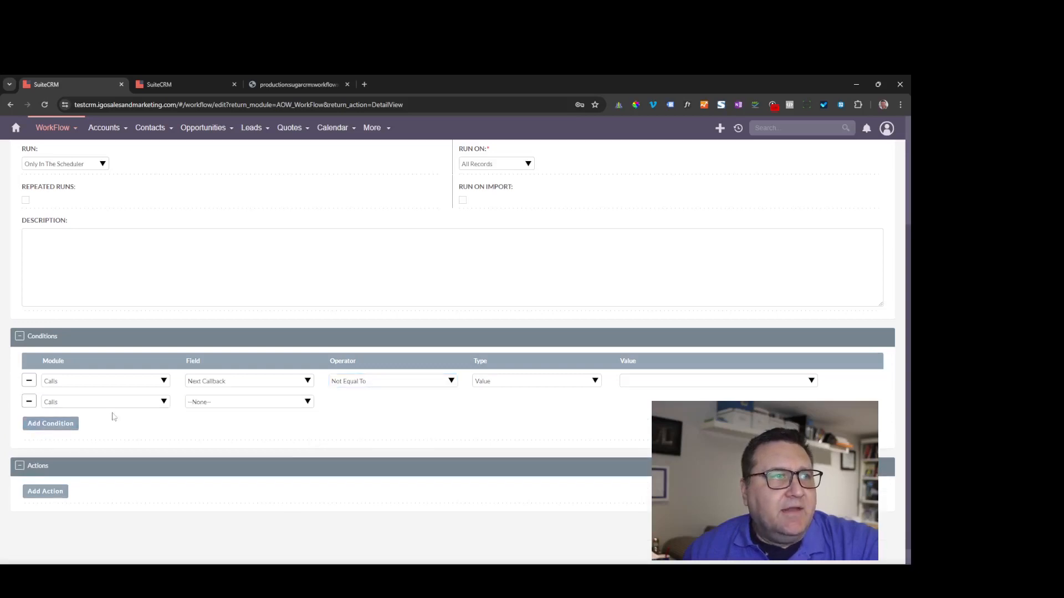
left_click(288, 403)
scroll(249, 338, "down", 3)
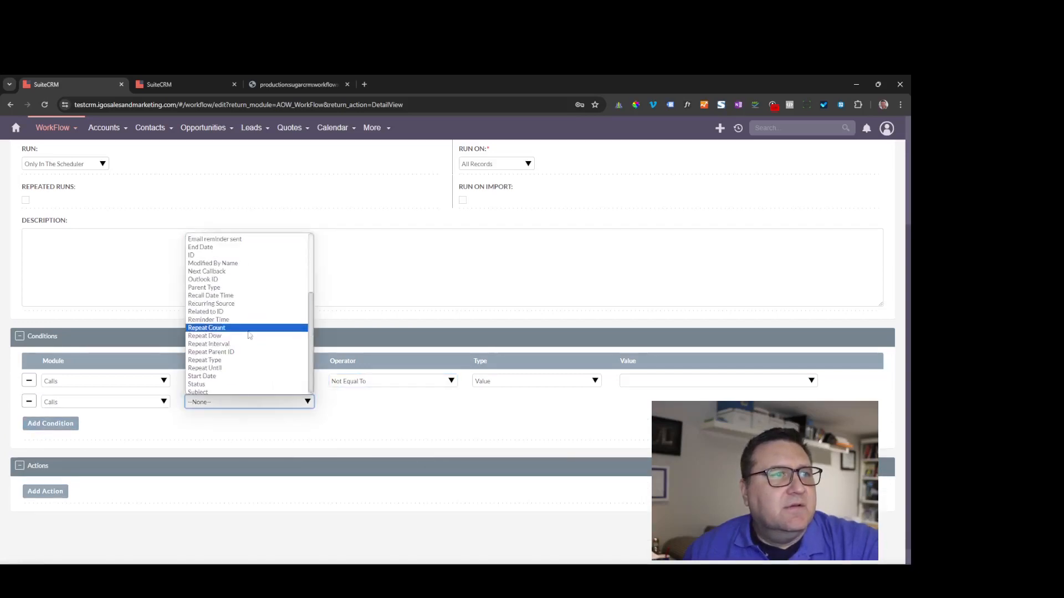
left_click(265, 382)
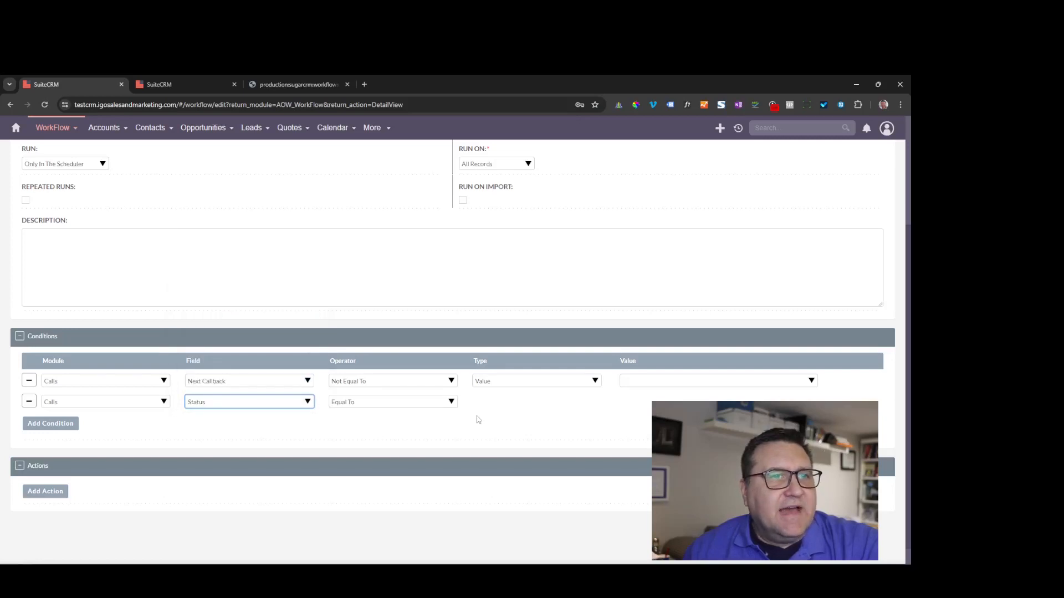
left_click(525, 400)
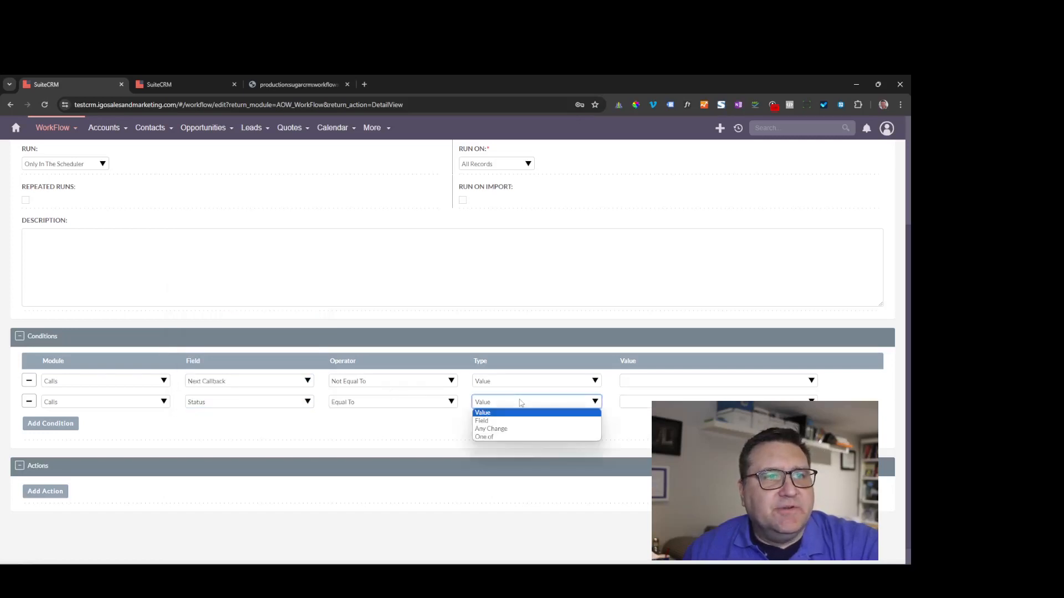
left_click(485, 437)
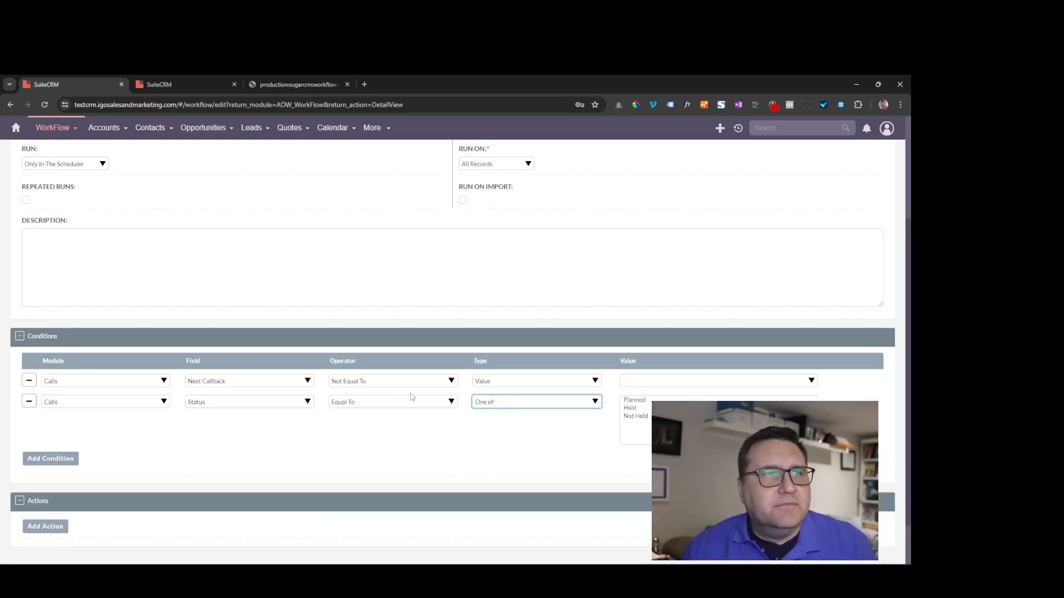
left_click(389, 405)
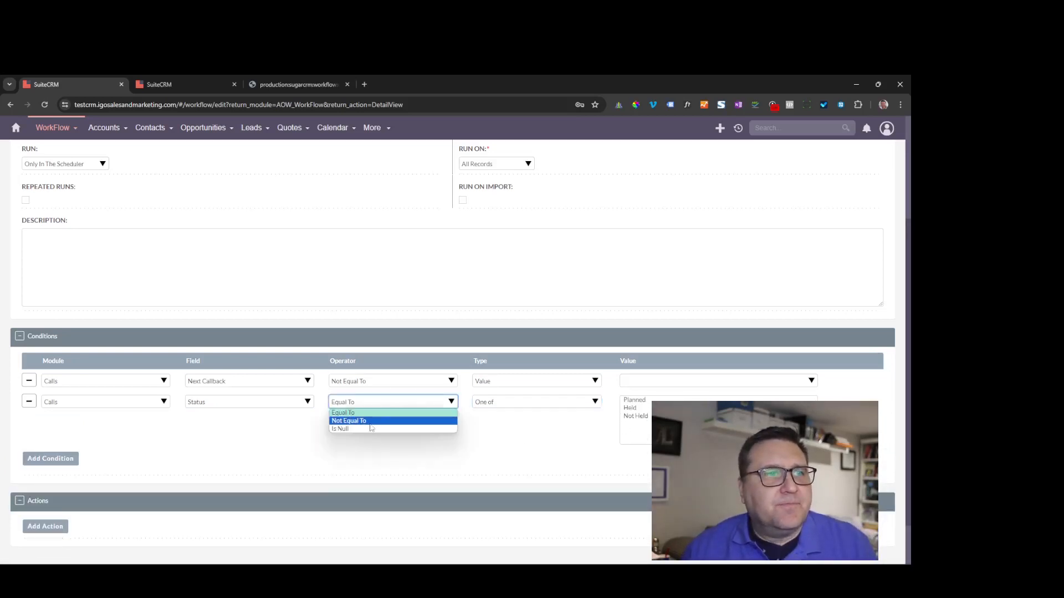
left_click(370, 423)
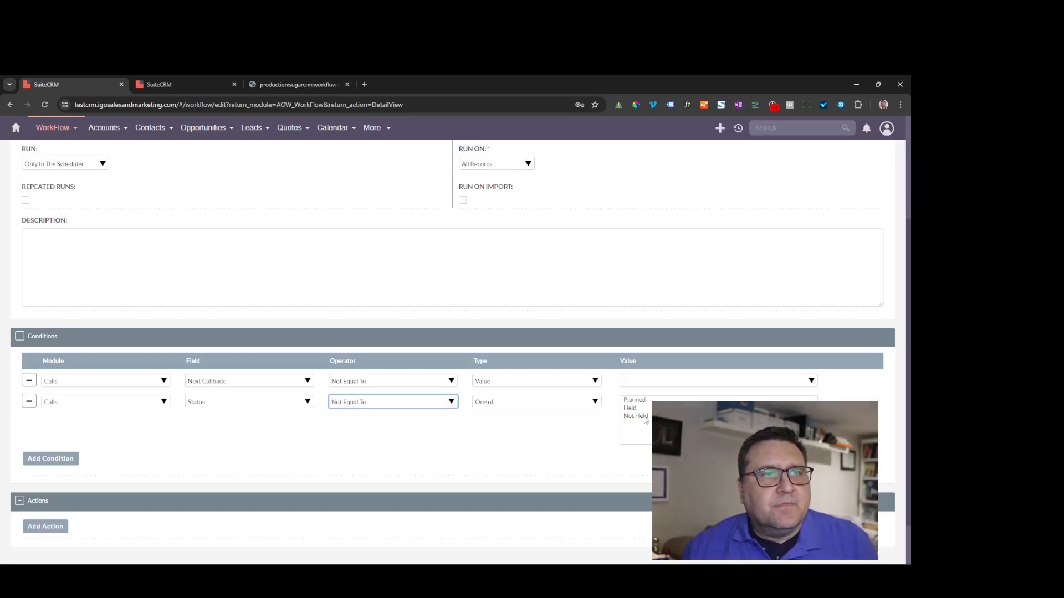
left_click(402, 405)
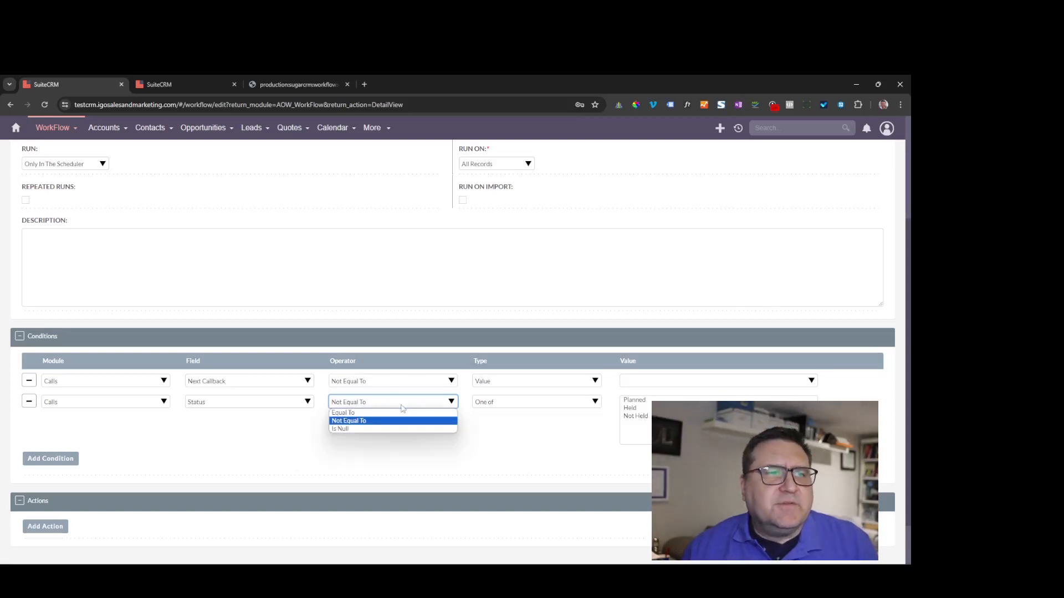
left_click(359, 413)
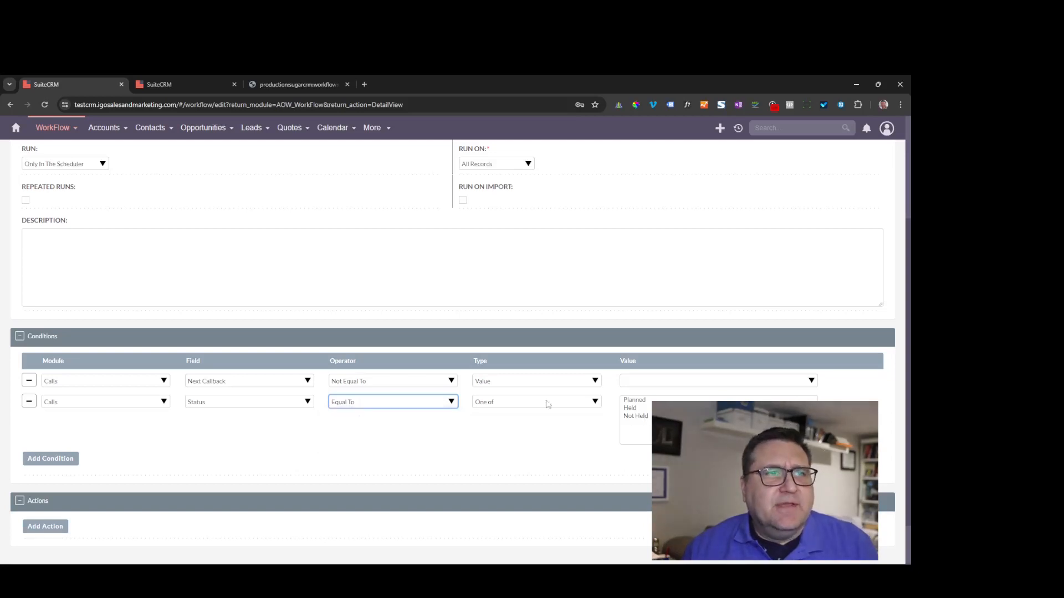
Select both Held and Not Held as the values of the Status condition.
left_click(632, 409)
left_click(644, 416, "ctrl")
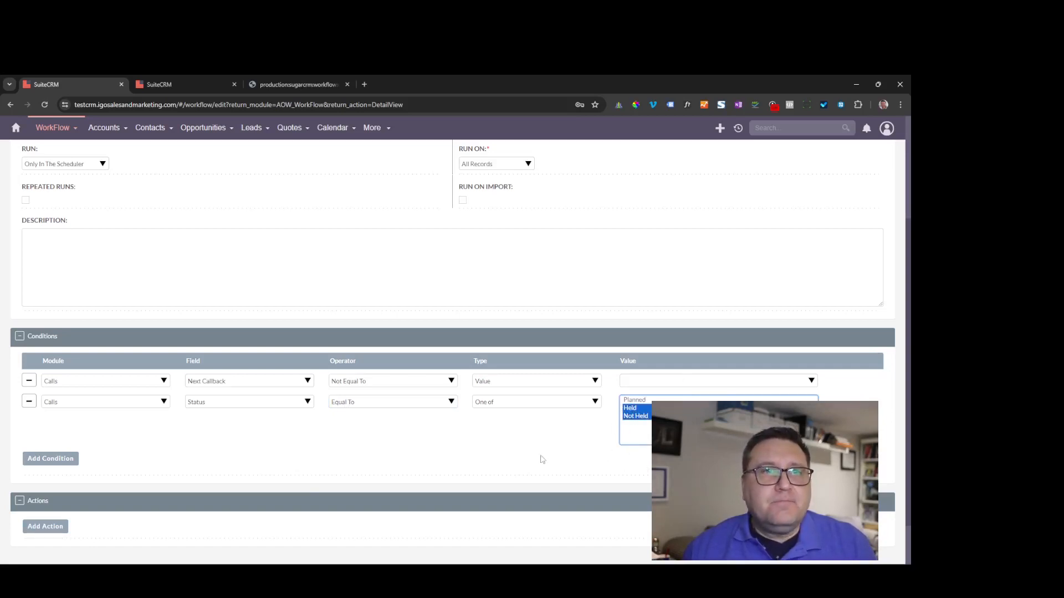
scroll(289, 410, "down", 2)
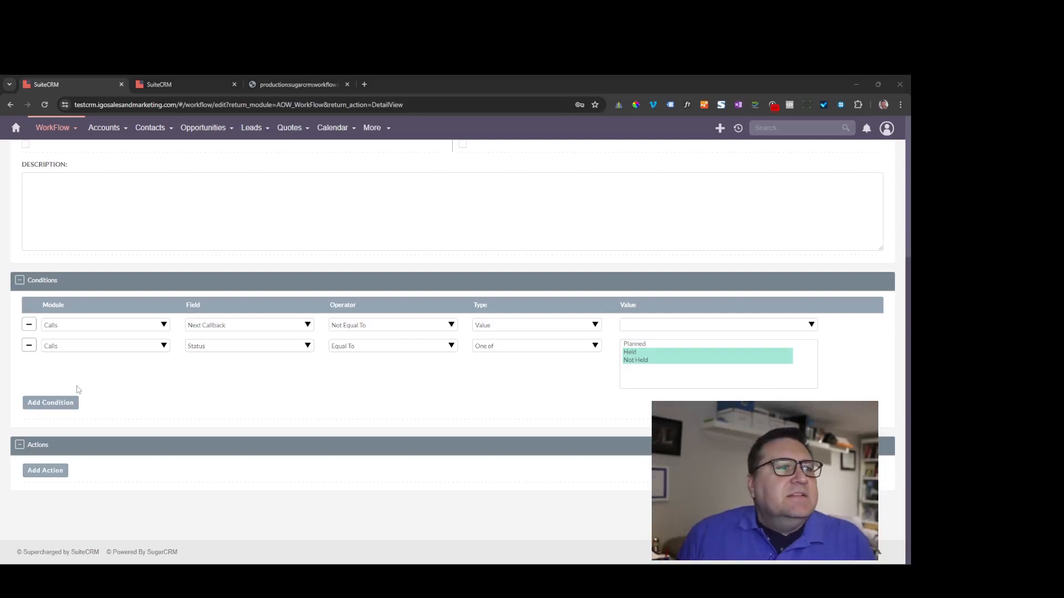
Consult the wiki's Calculate the fields section and add a Calculate Fields action named Calculate recall to the workflow.
left_click(296, 84)
scroll(376, 341, "down", 3)
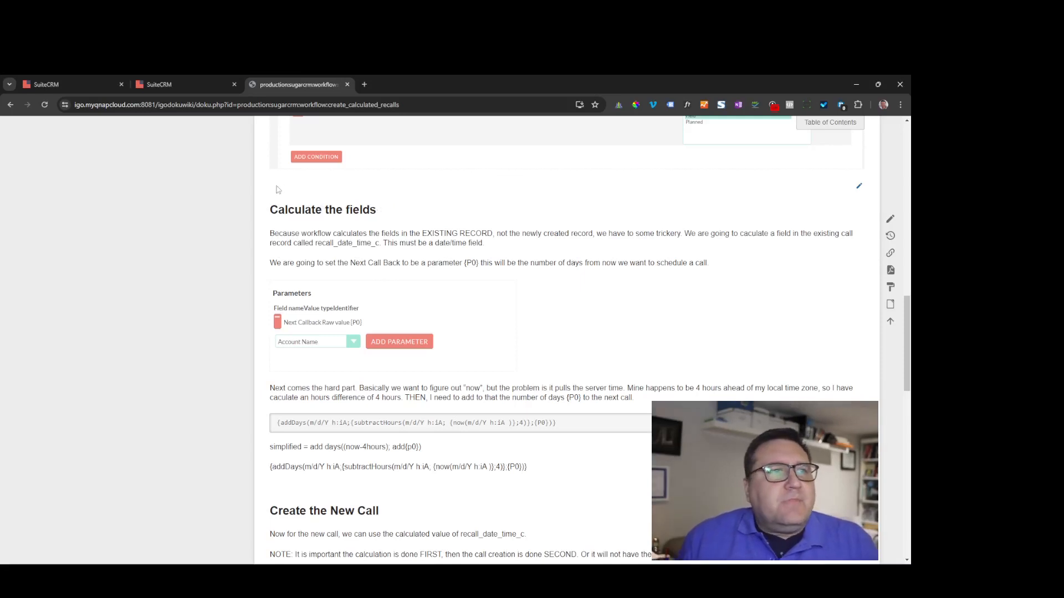
left_click(191, 84)
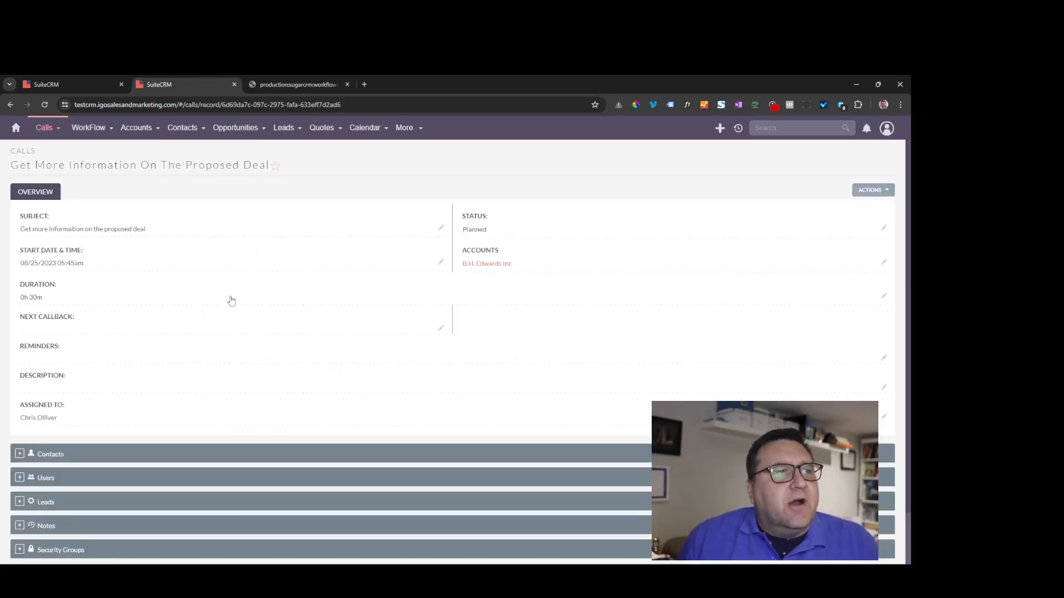
left_click(72, 84)
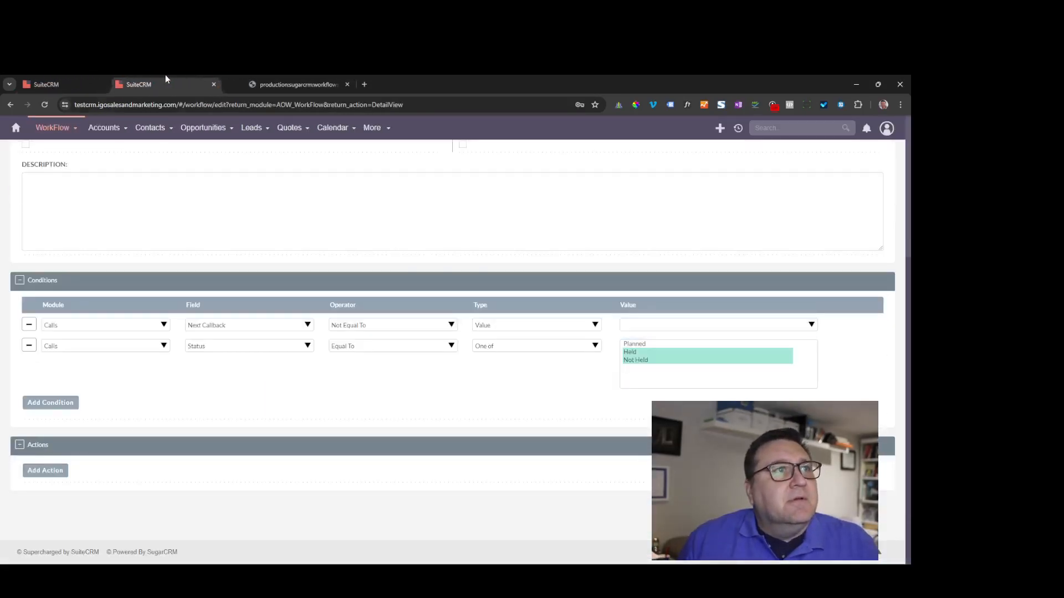
left_click(55, 471)
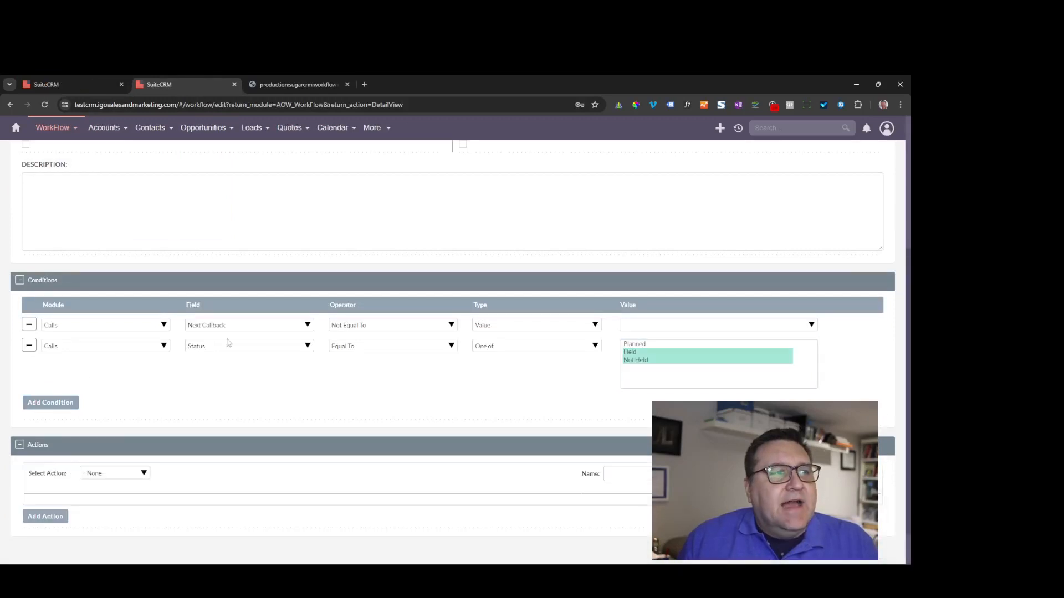
scroll(238, 322, "down", 1)
left_click(133, 429)
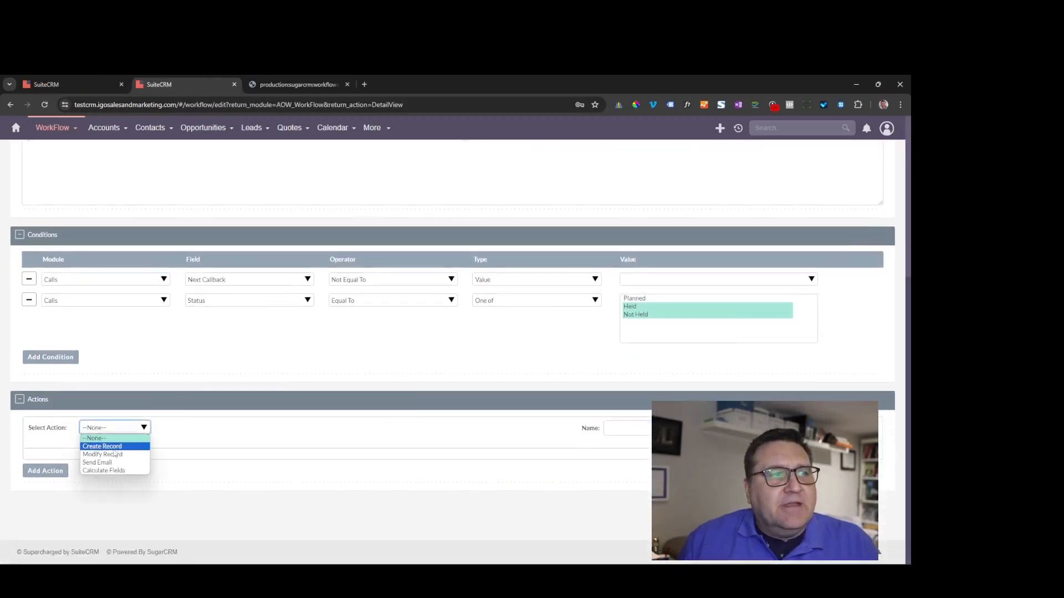
left_click(123, 471)
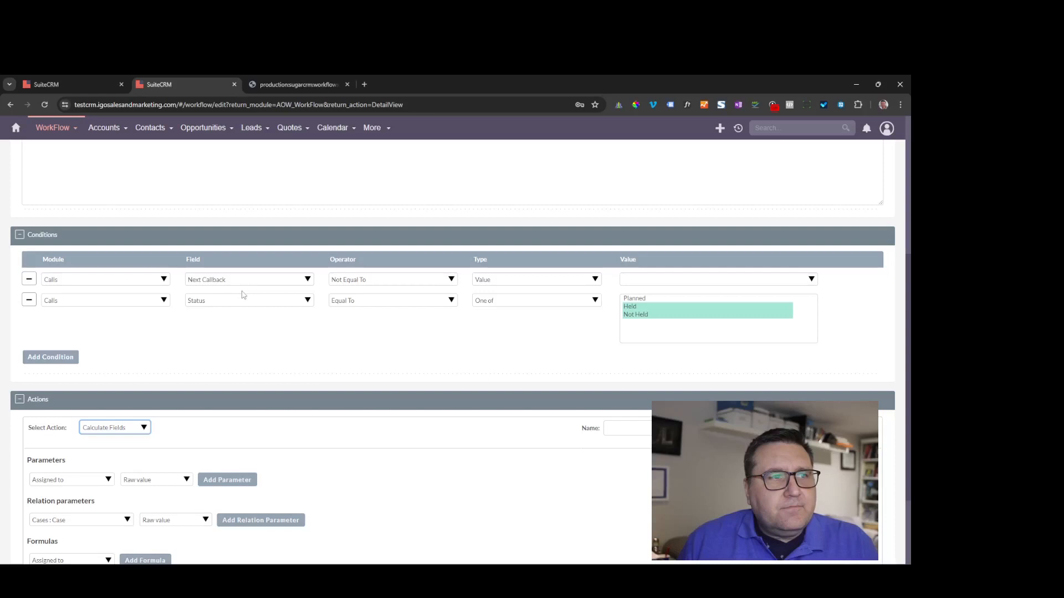
scroll(310, 267, "down", 2)
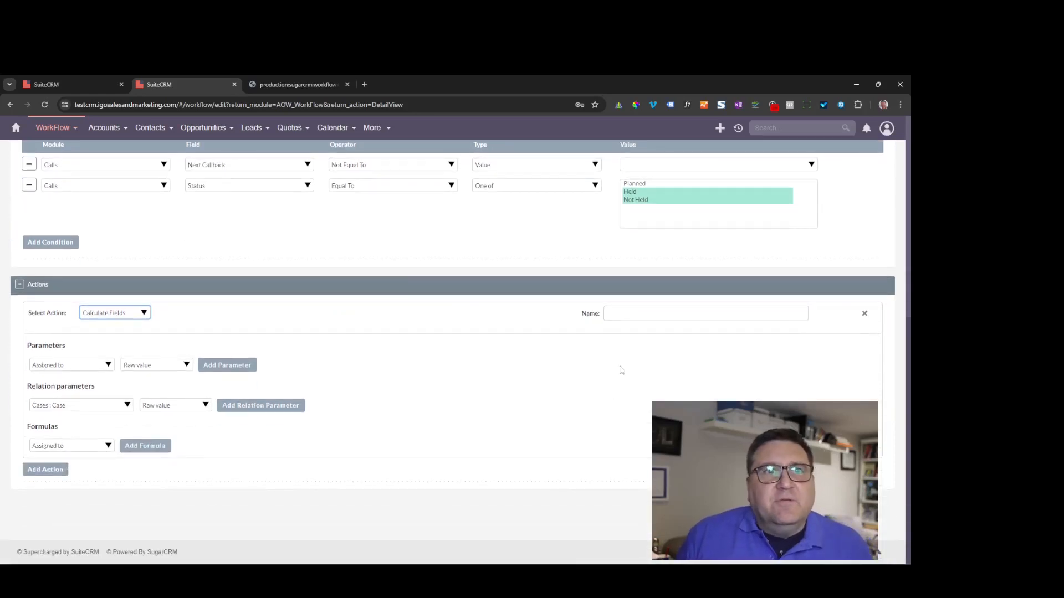
left_click(612, 313)
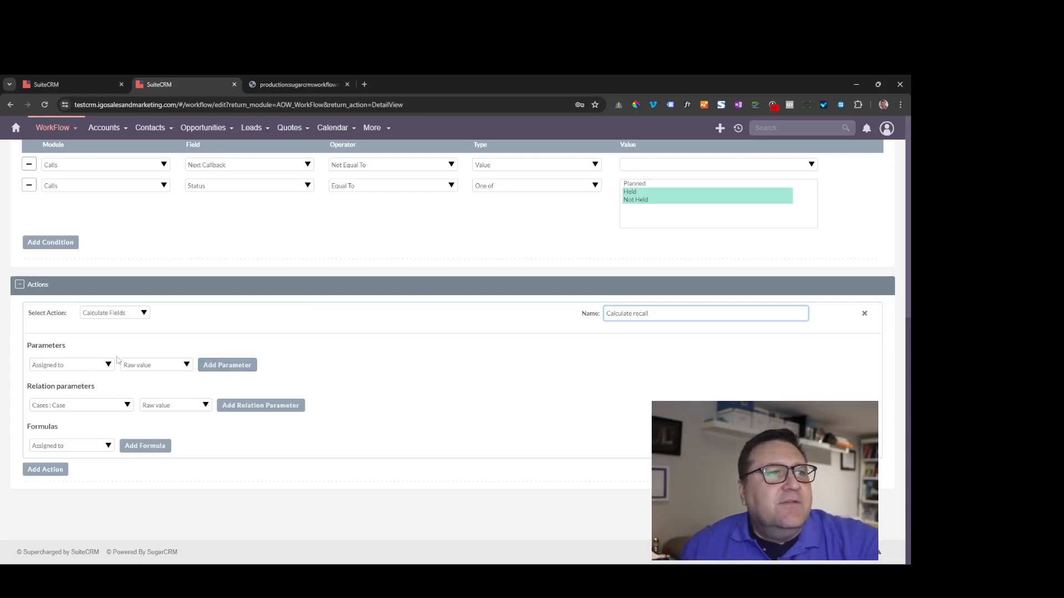
Recheck the wiki's parameter example and add Next Callback as a Raw value parameter of the Calculate recall action.
left_click(328, 80)
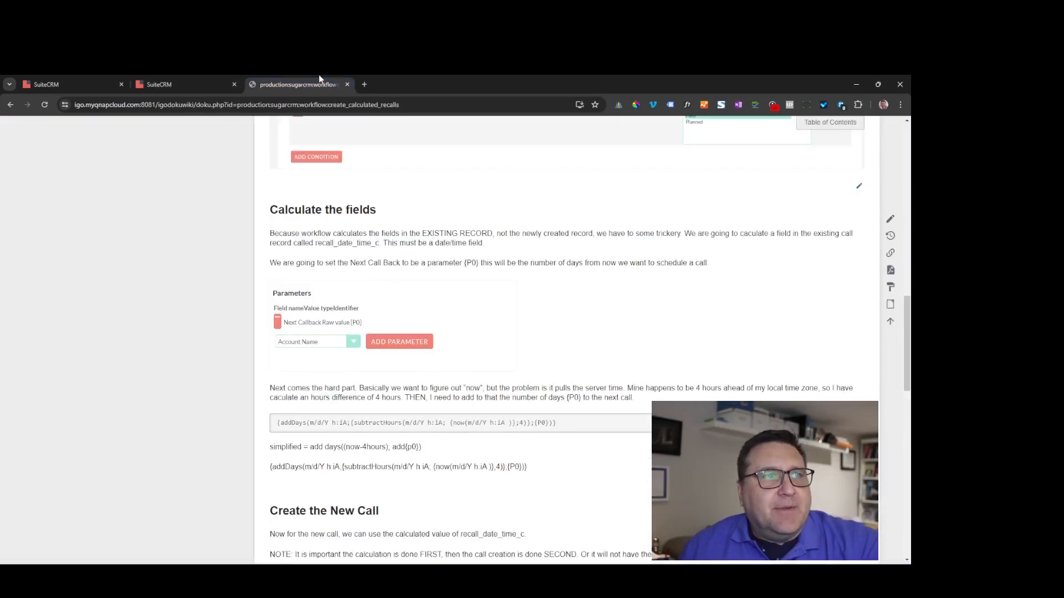
scroll(415, 384, "down", 1)
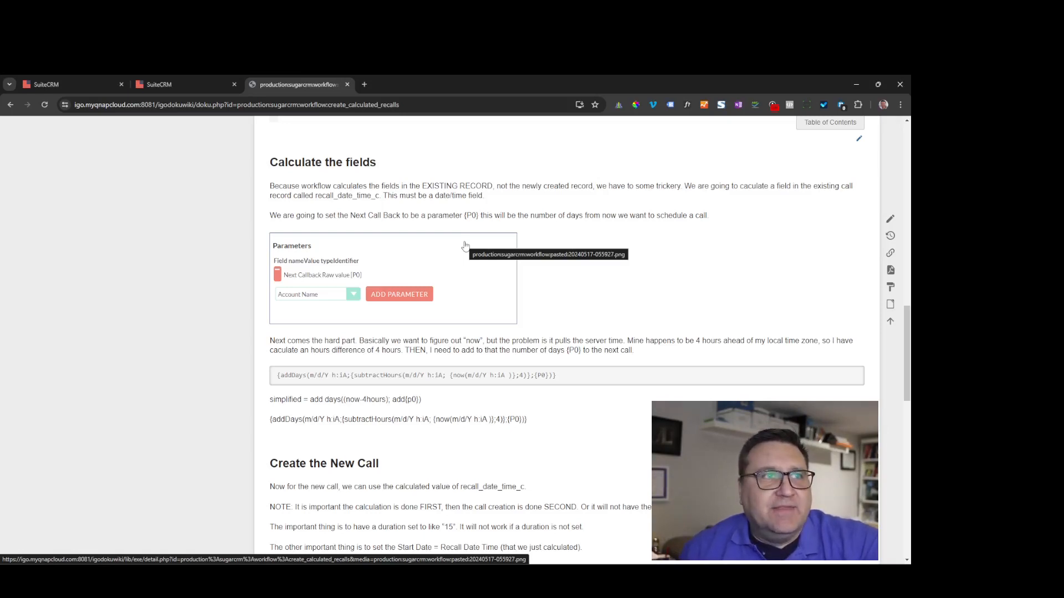
left_click(195, 81)
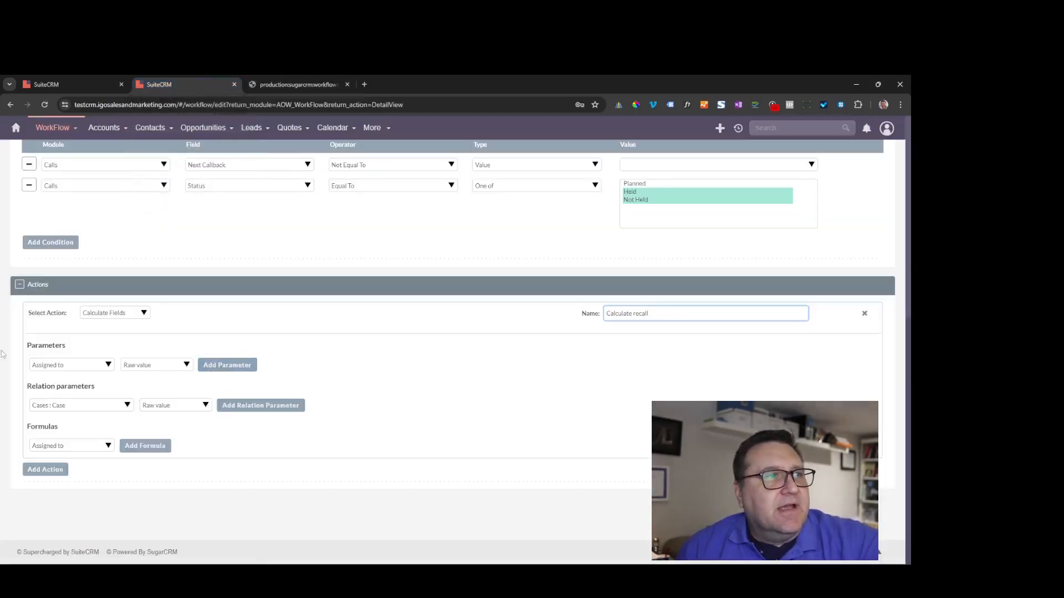
left_click(101, 366)
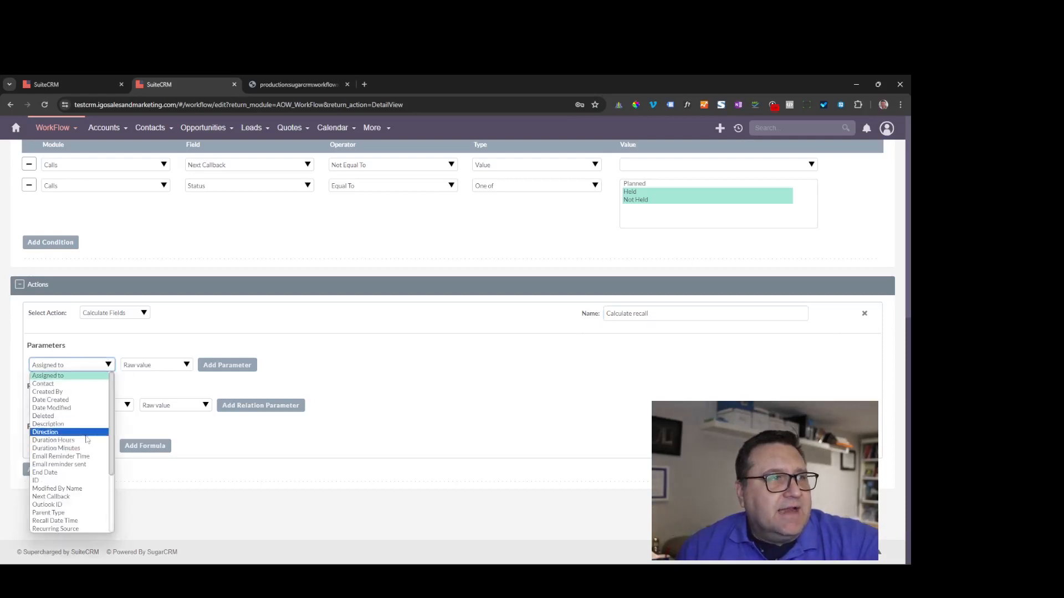
scroll(70, 473, "down", 3)
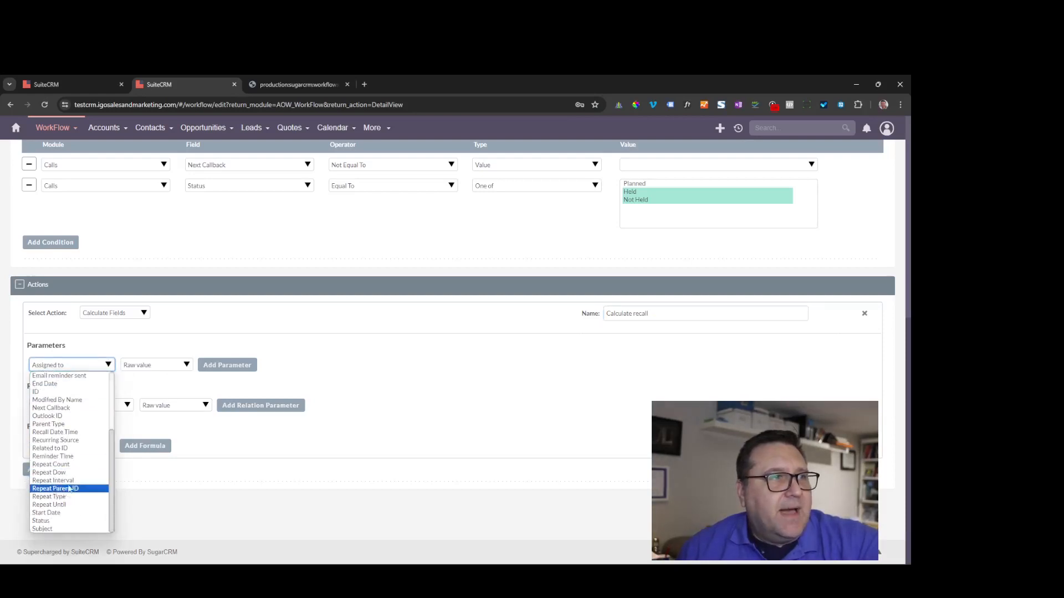
left_click(51, 408)
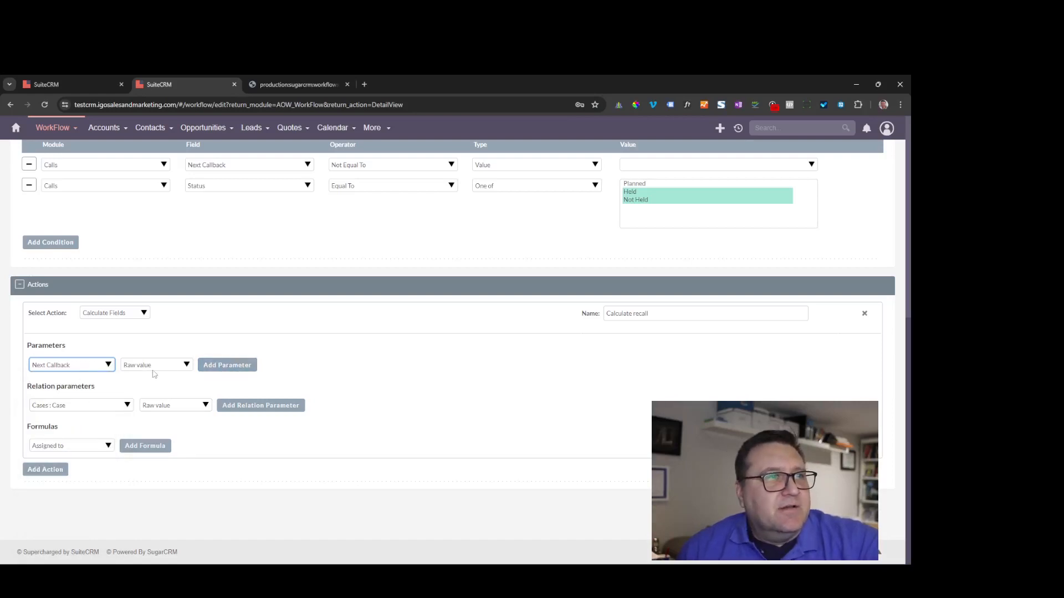
left_click(228, 366)
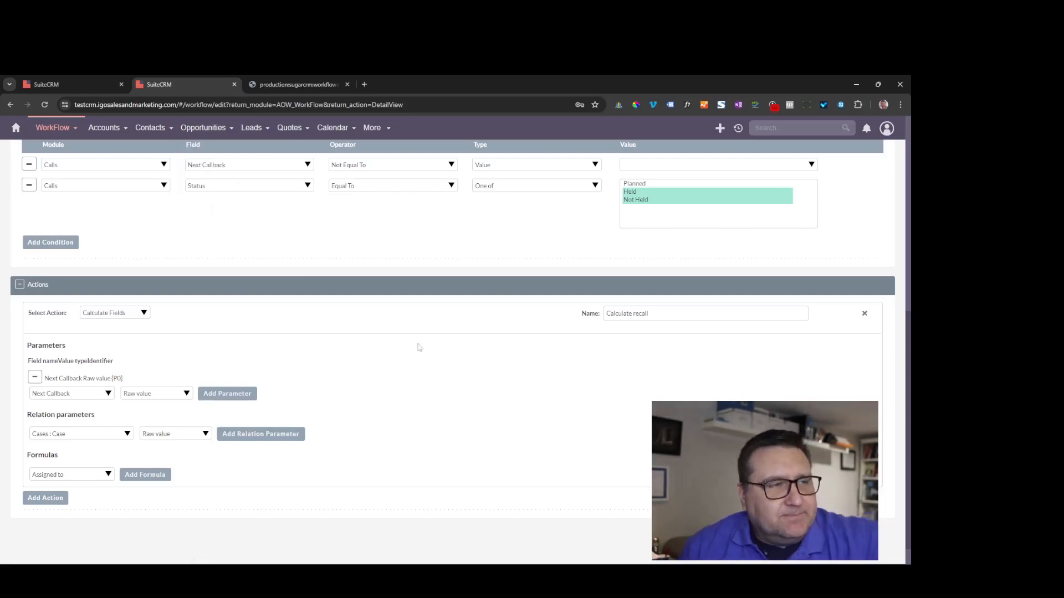
Look through the formula's available fields, then check the wiki's prerequisites and the call record before returning to the workflow form.
scroll(507, 382, "down", 1)
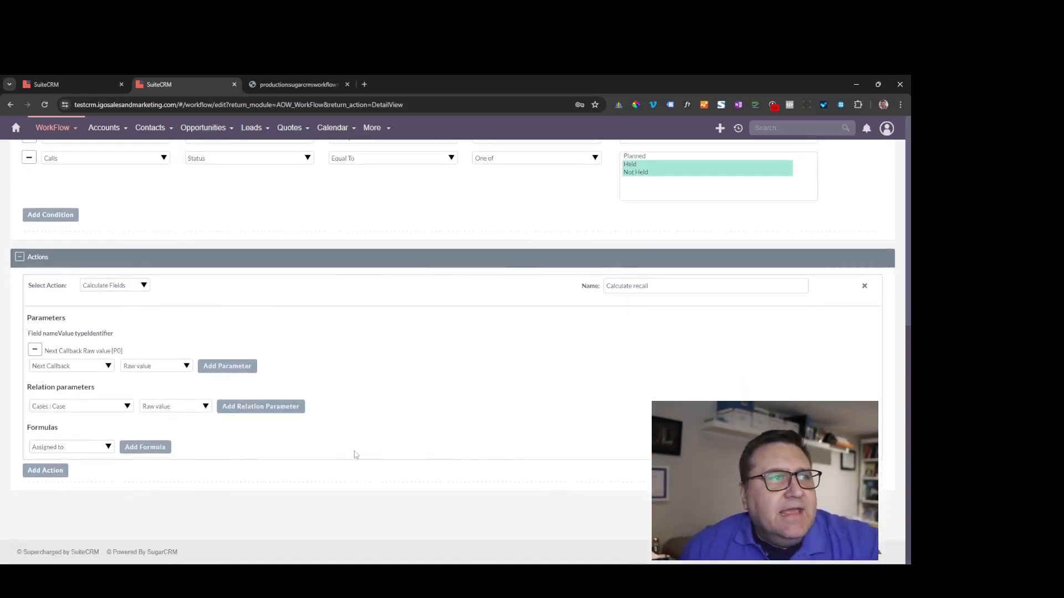
left_click(107, 449)
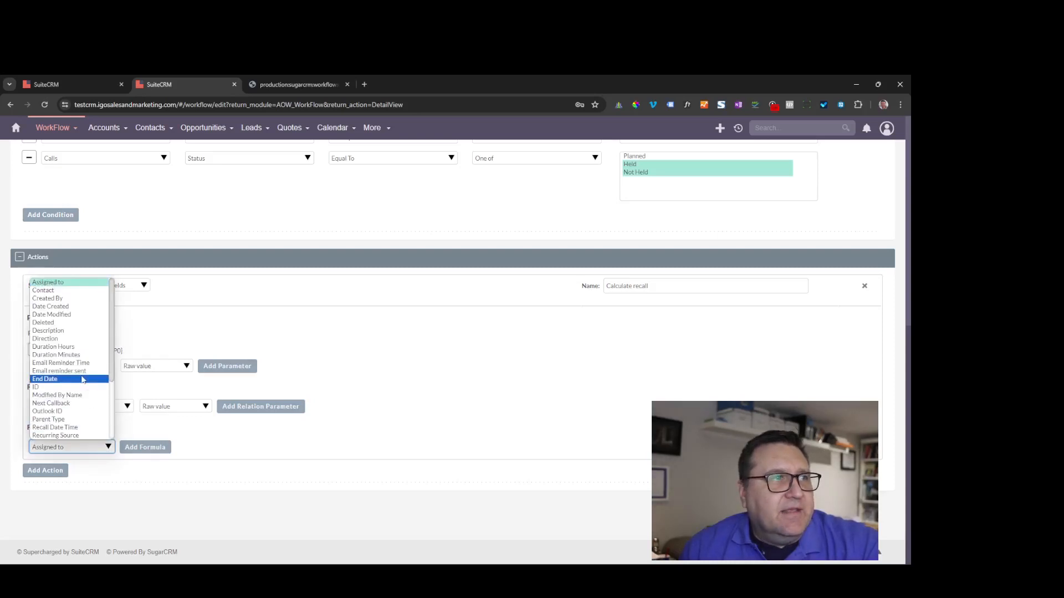
scroll(81, 381, "down", 4)
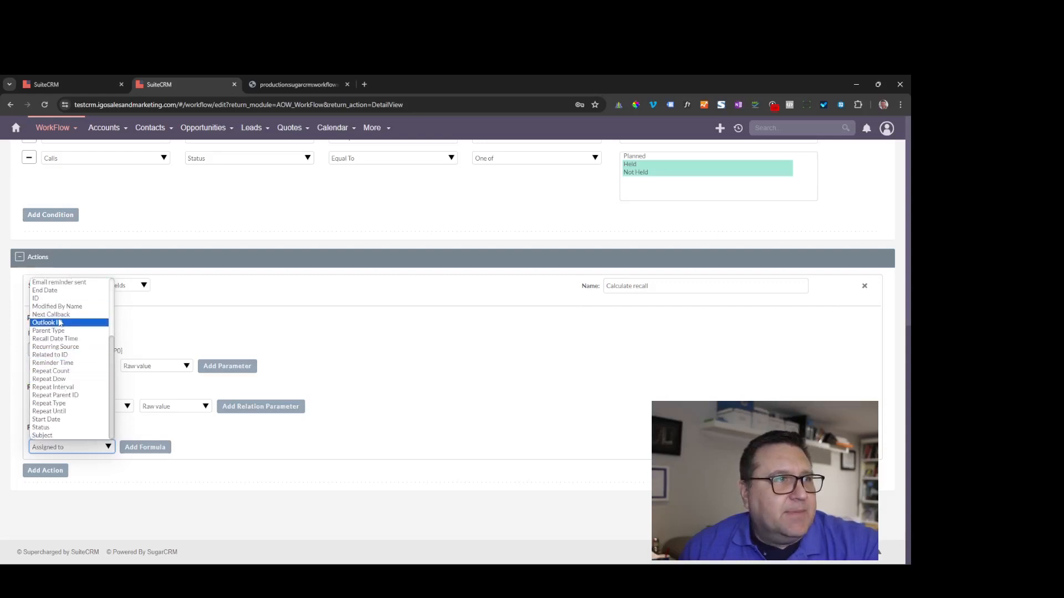
scroll(60, 326, "up", 4)
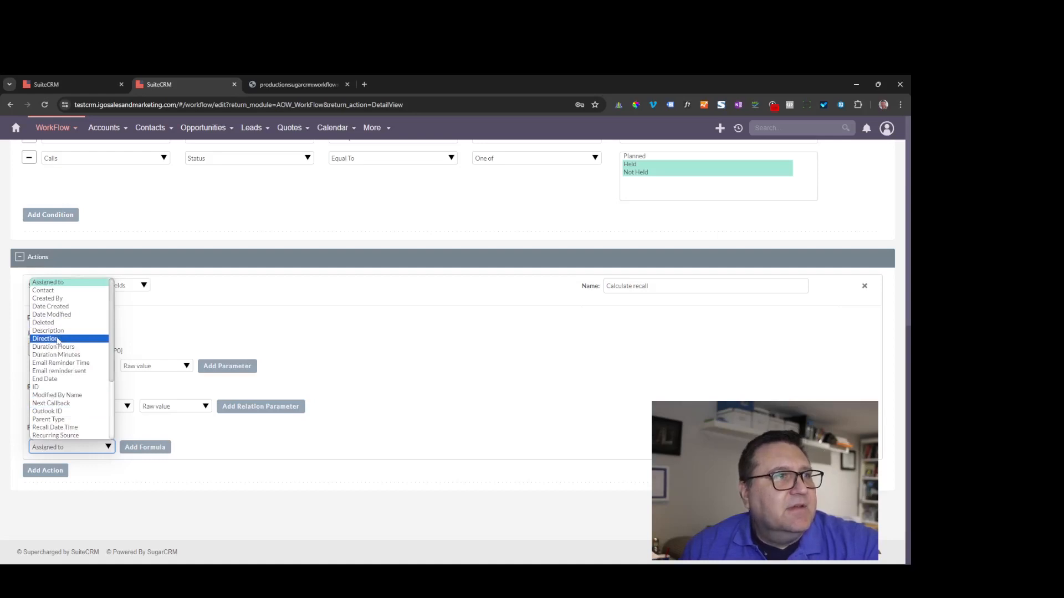
scroll(58, 340, "down", 4)
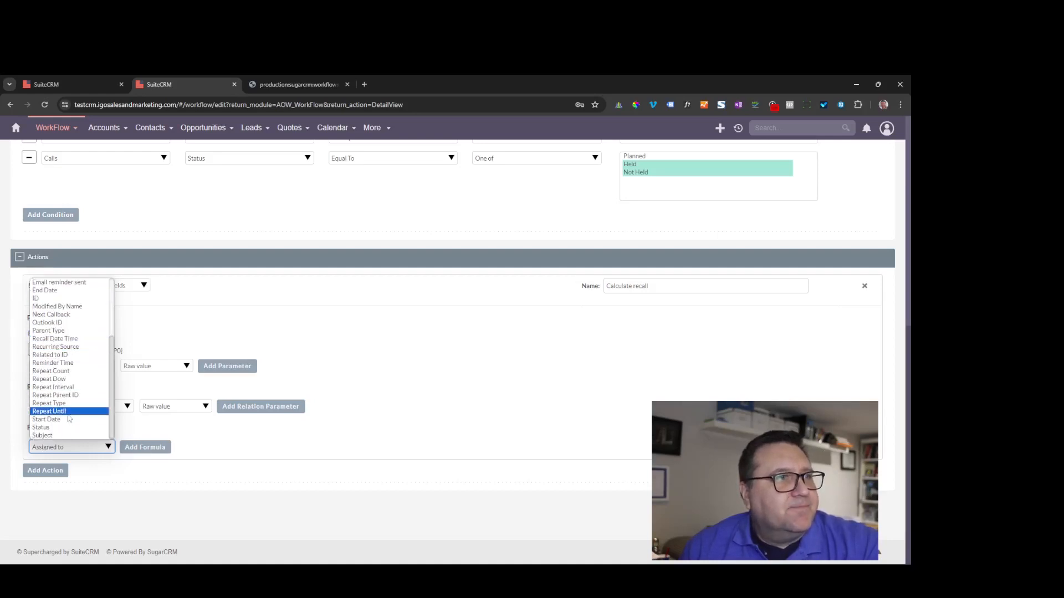
scroll(86, 318, "up", 4)
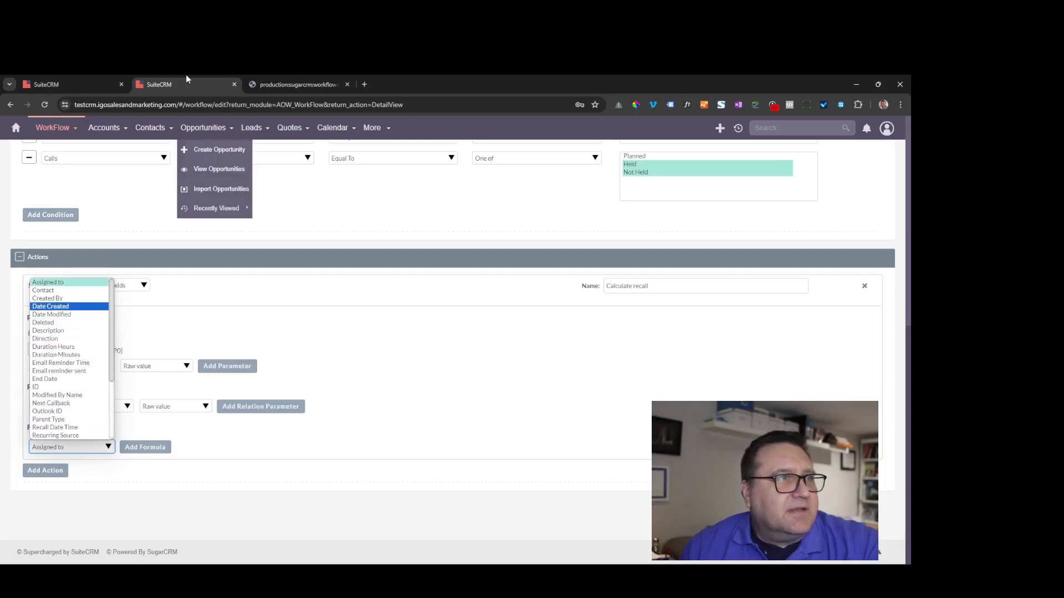
left_click(293, 84)
scroll(424, 369, "up", 10)
scroll(424, 370, "up", 1)
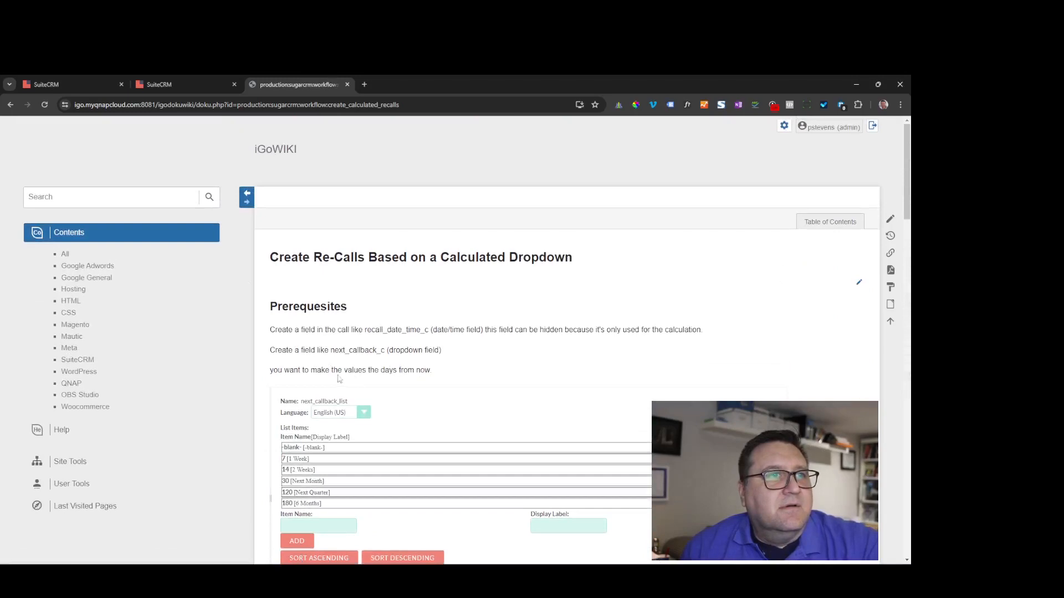
left_click(46, 81)
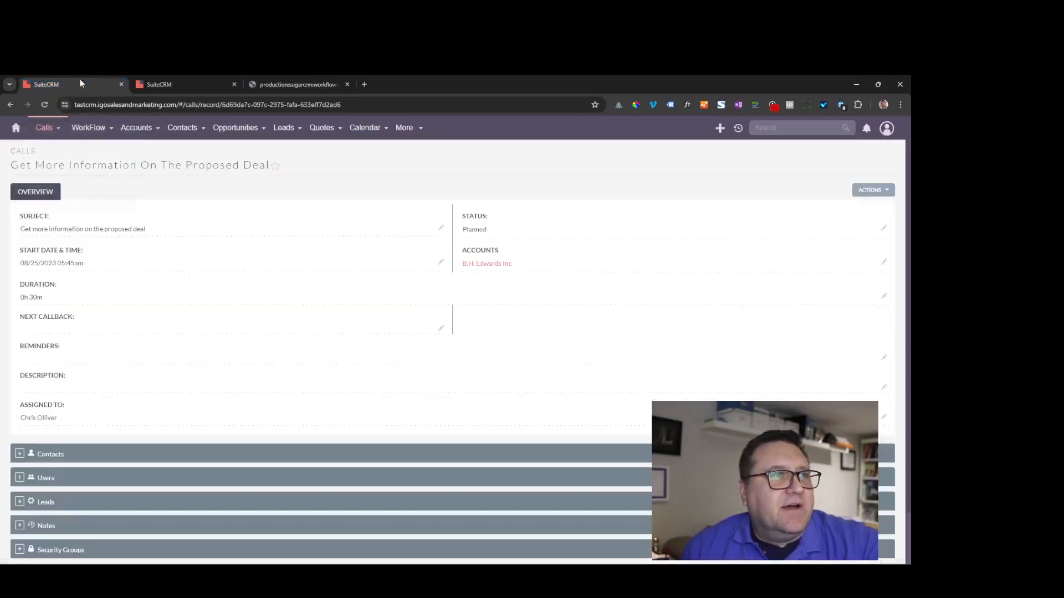
left_click(172, 75)
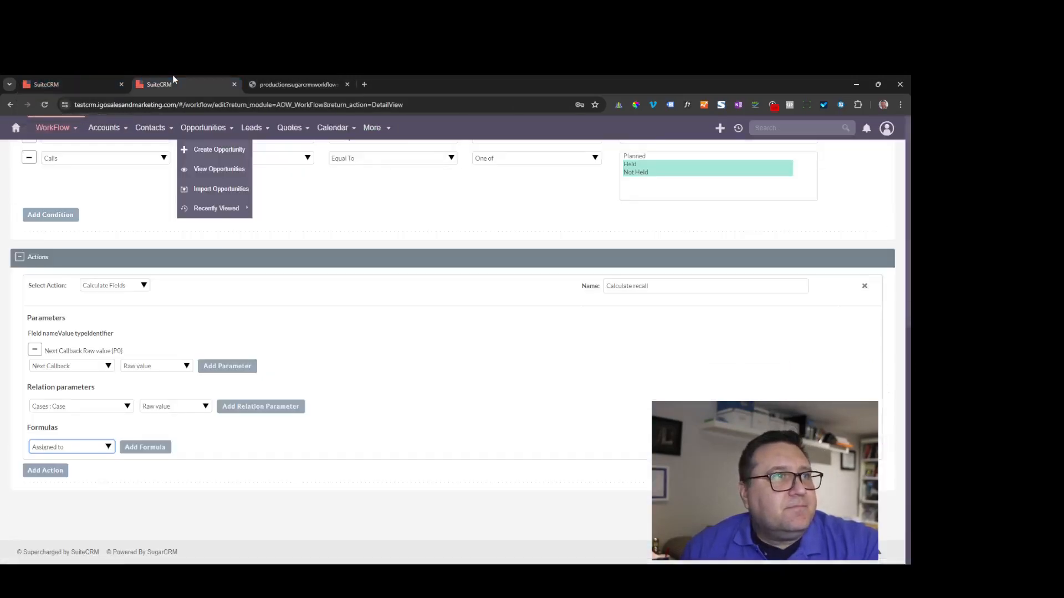
Add a formula for the Recall Date Time field to the Calculate recall action.
left_click(70, 446)
left_click(73, 428)
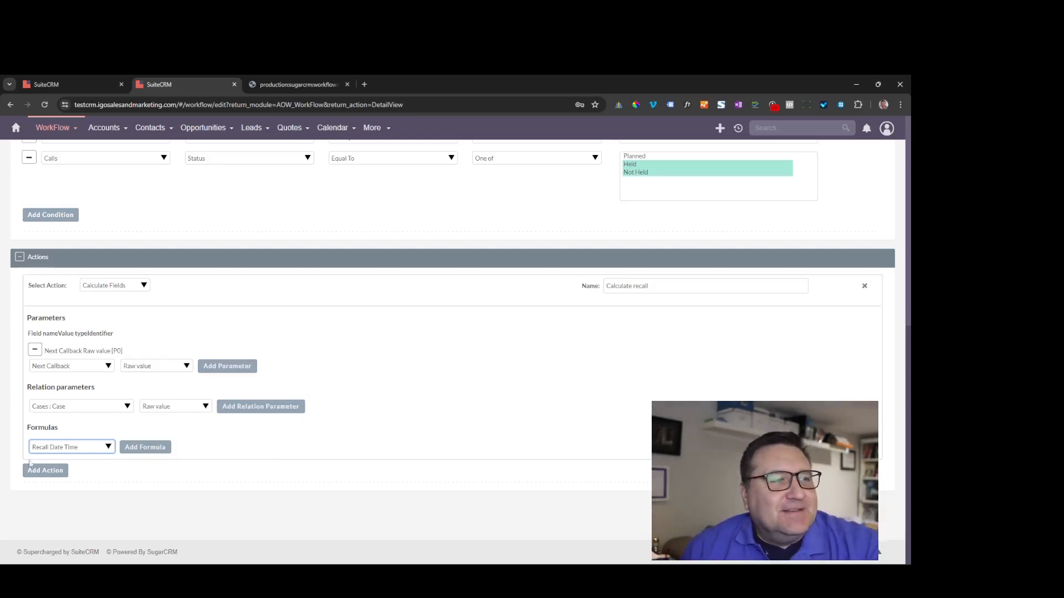
left_click(151, 451)
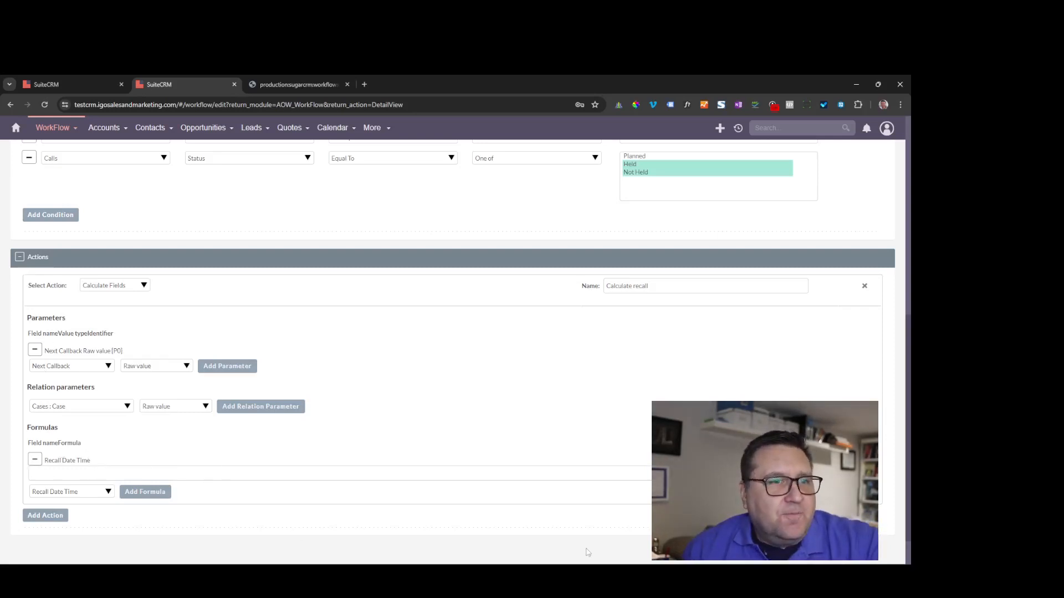
Copy the addDays formula from the wiki's Calculate the fields section and paste it as the Recall Date Time formula.
left_click(288, 78)
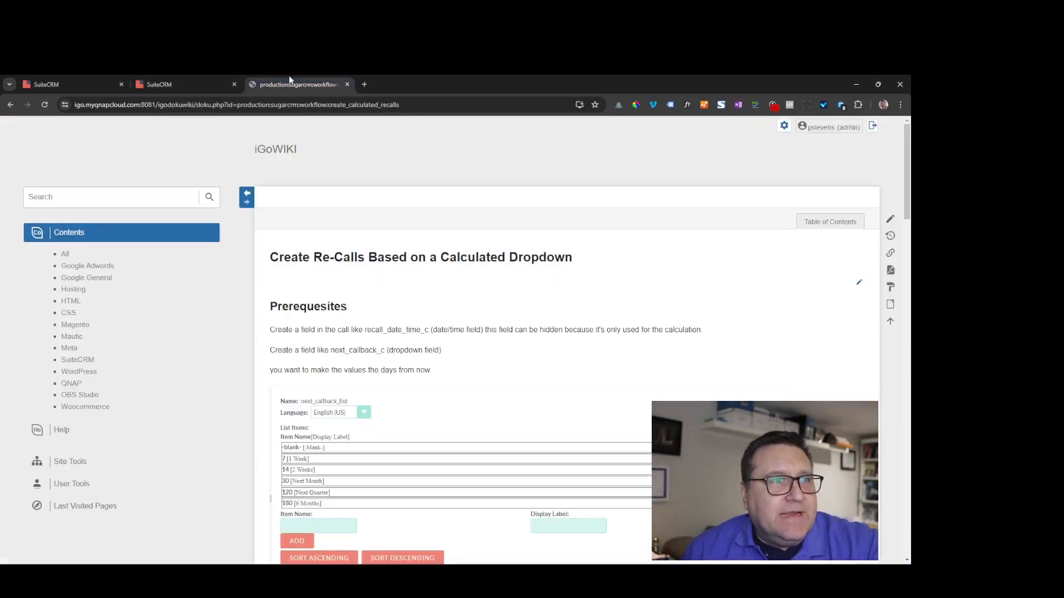
scroll(440, 317, "down", 15)
scroll(441, 317, "down", 2)
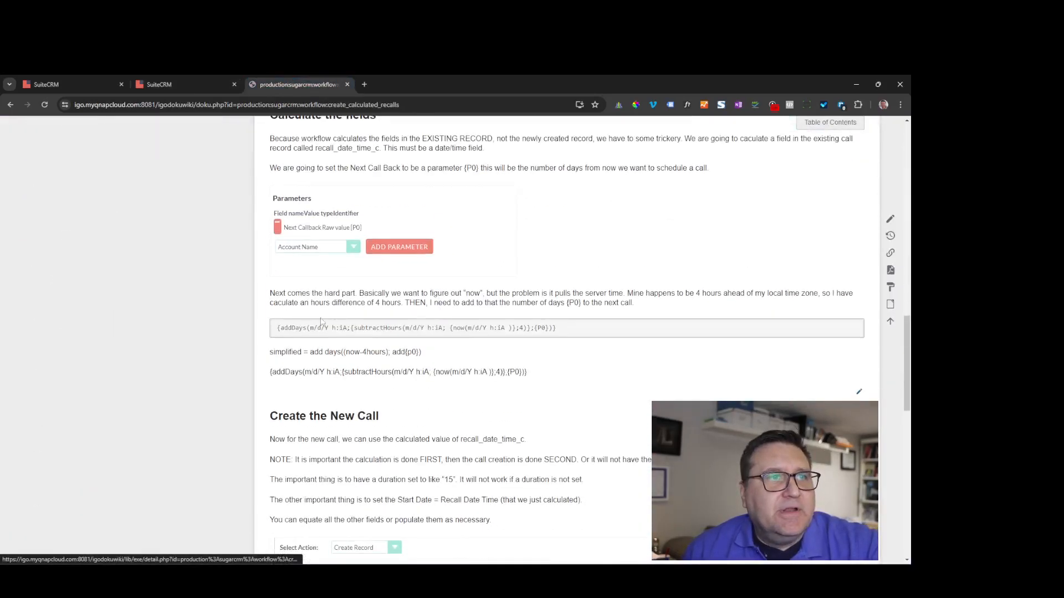
left_click_drag(278, 328, 559, 328)
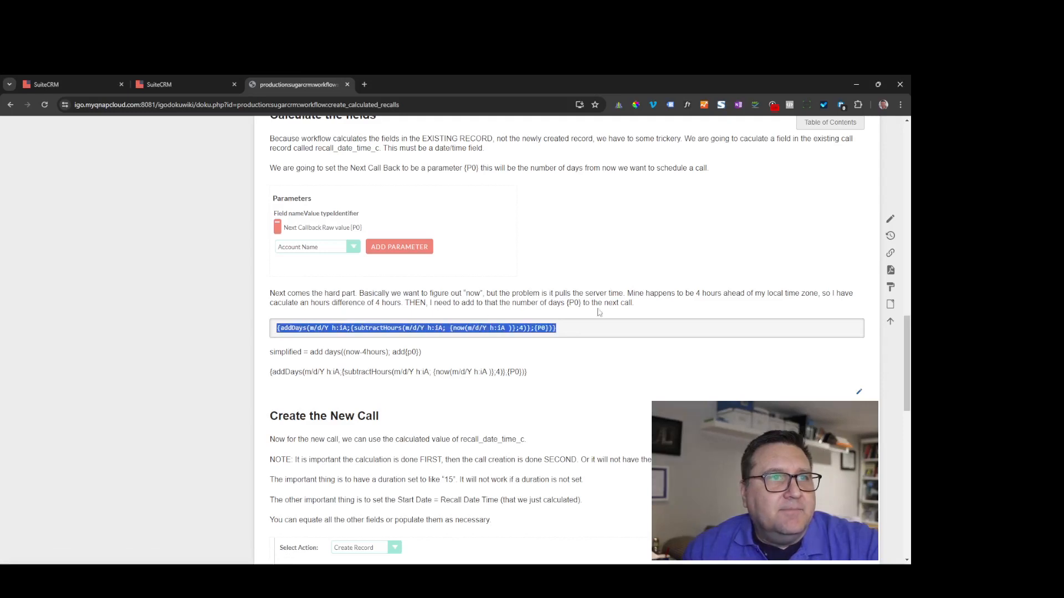
right_click(547, 328)
left_click(571, 337)
left_click(166, 84)
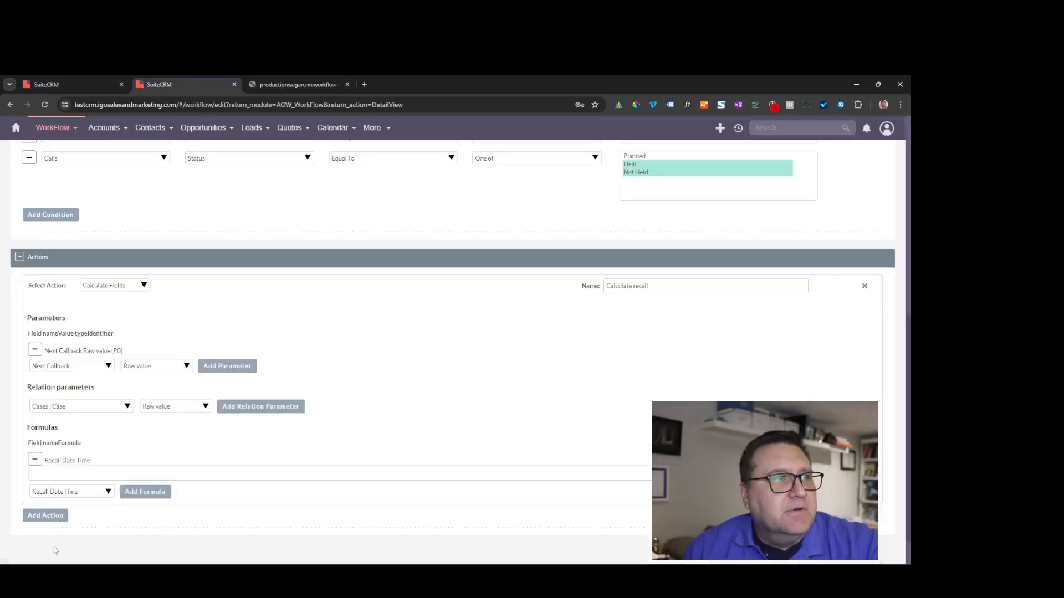
right_click(56, 475)
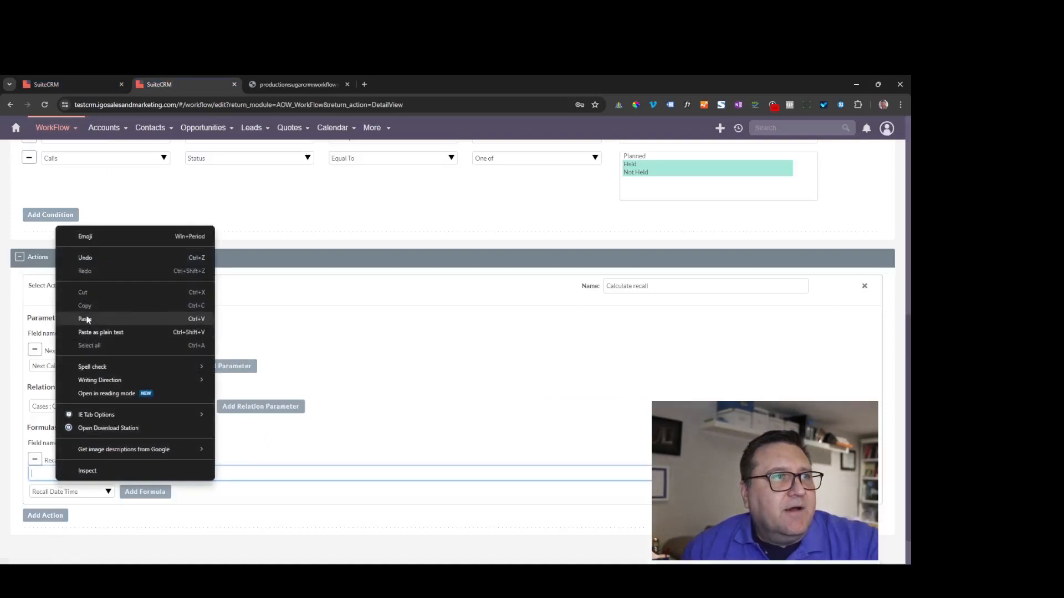
left_click(85, 319)
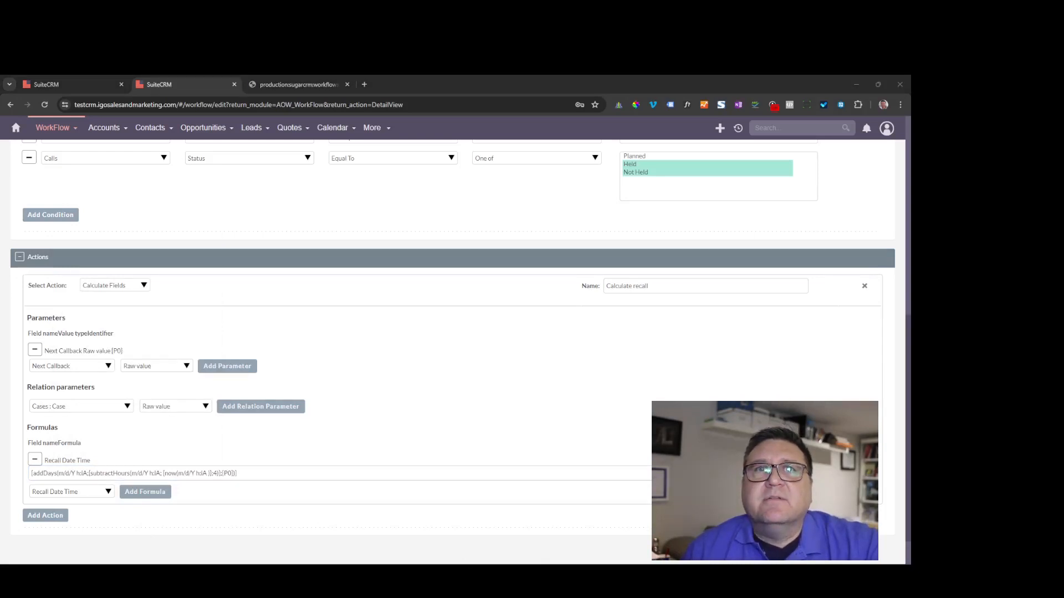
Switch to a maximized Notepad++ window and paste the copied formula into the empty new 2 document.
left_click_drag(1, 127, 454, 97)
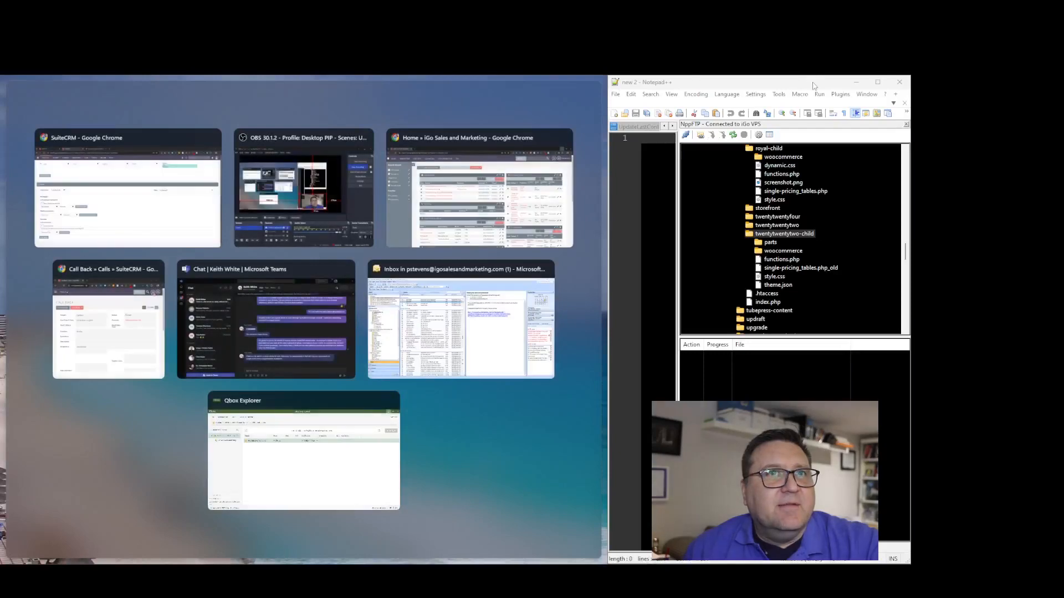
left_click(877, 82)
right_click(182, 201)
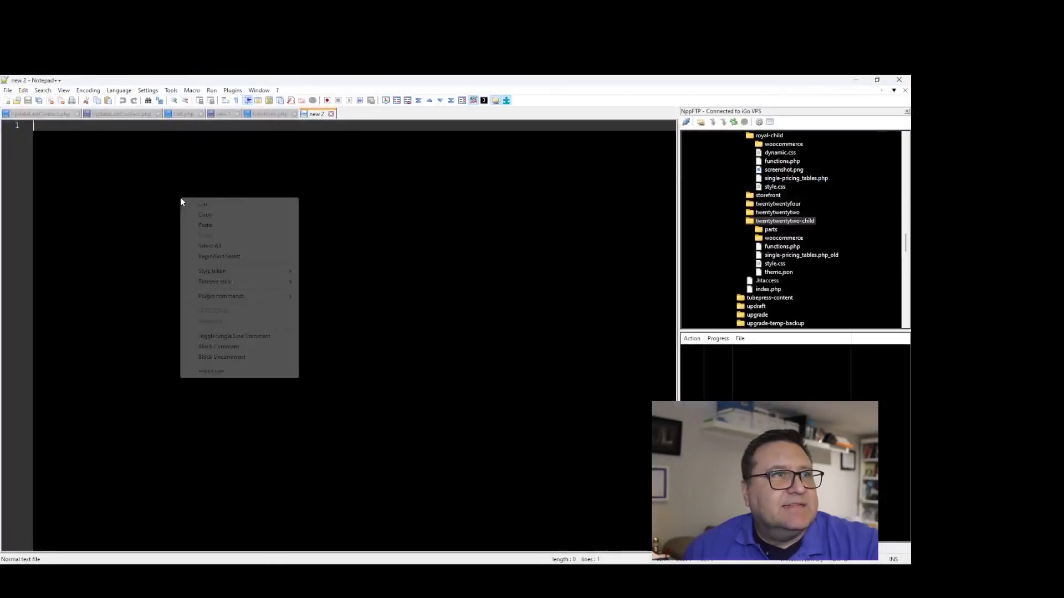
left_click(210, 225)
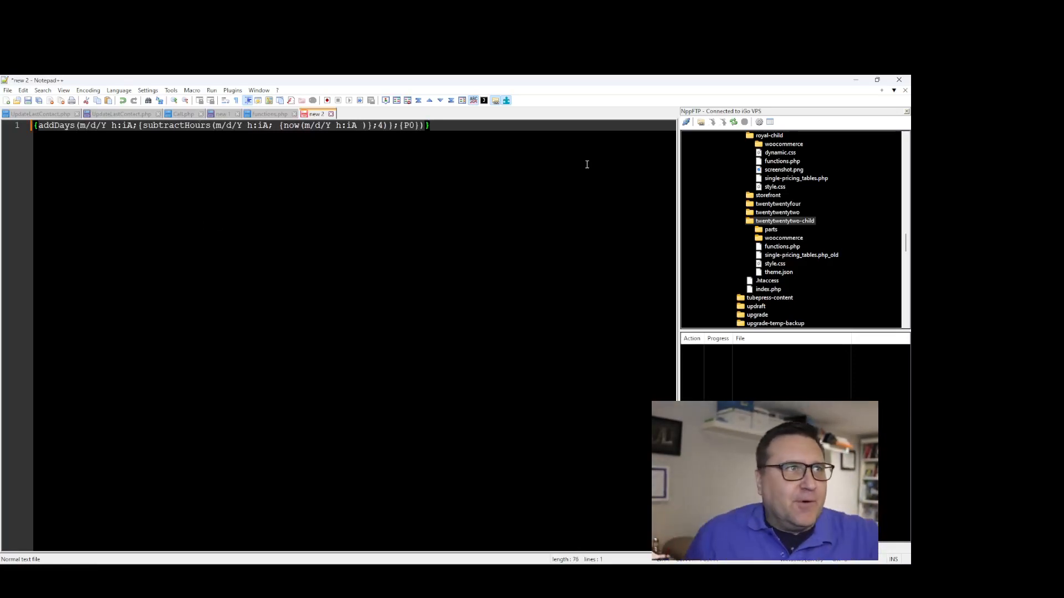
Put the formula's final closing brace on its own line and insert a line break after addDays.
left_click(79, 126)
left_click(423, 137)
key("Return")
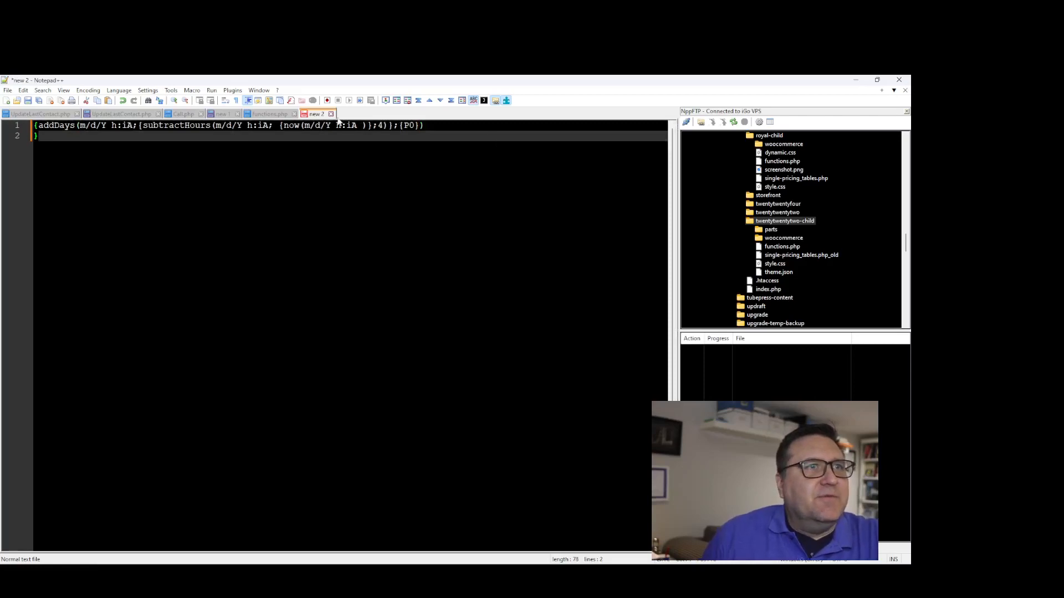
left_click(77, 126)
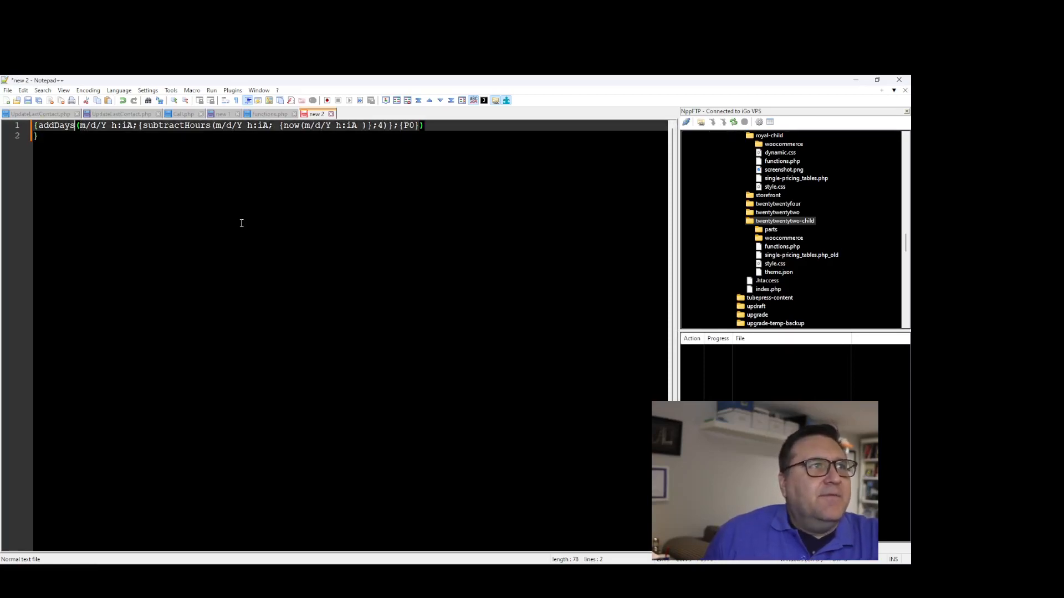
key("Left")
key("Return")
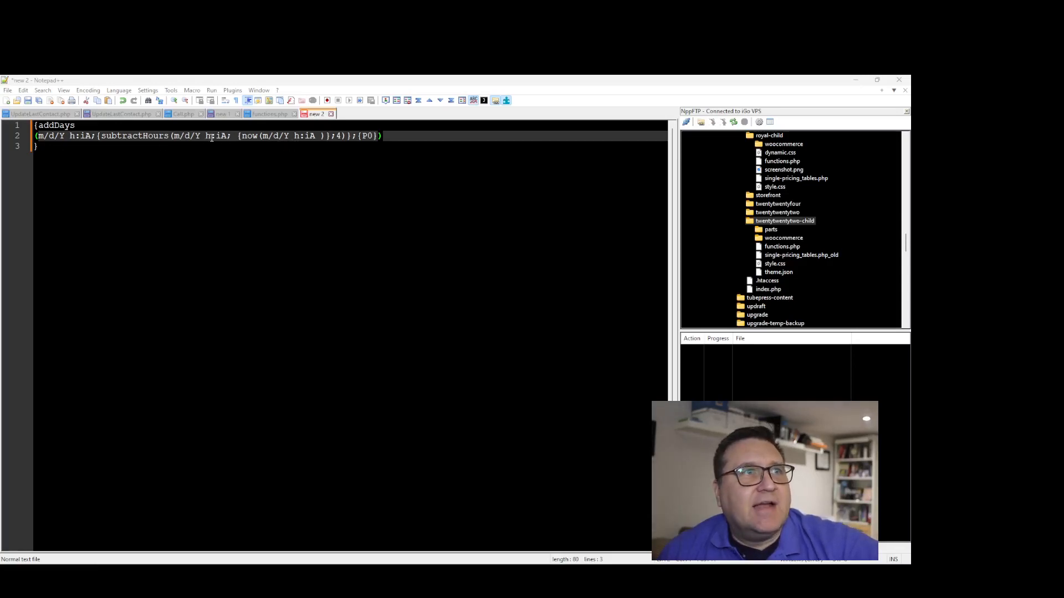
left_click(168, 135)
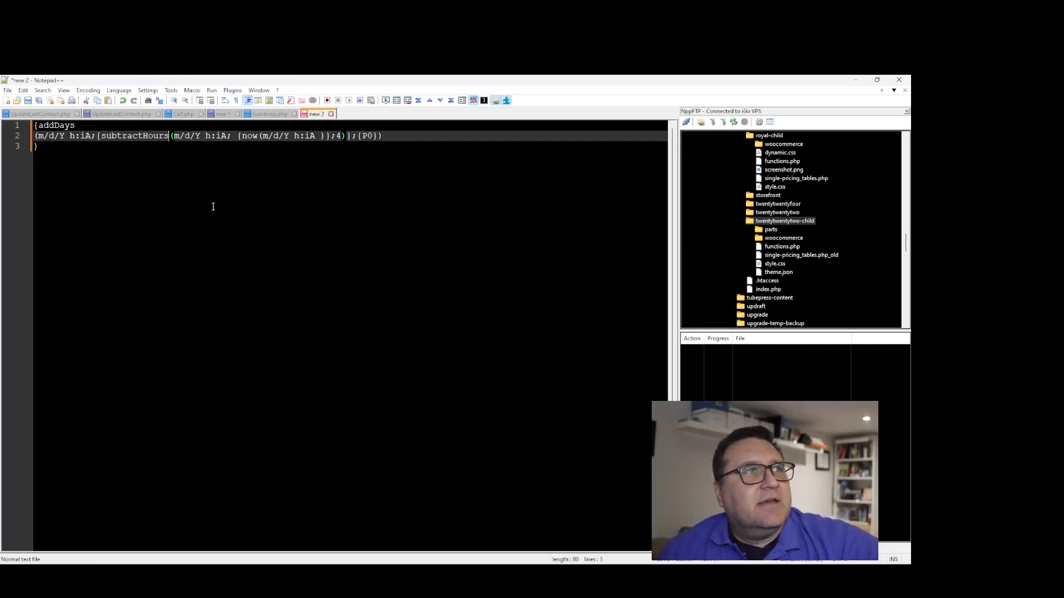
key("Return")
key("Tab")
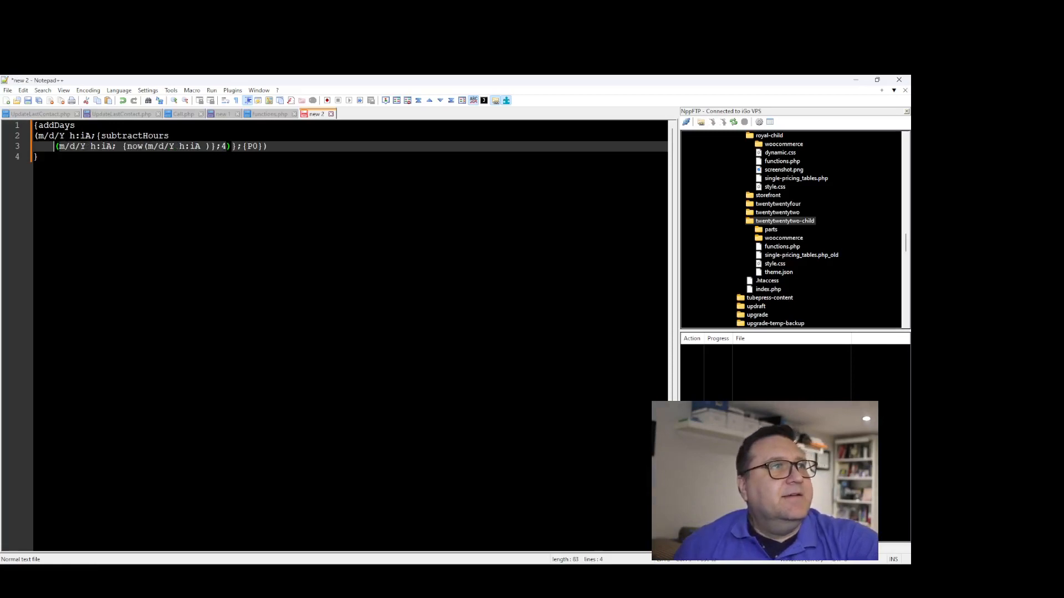
key("Right")
key("Right")
key("Right")
key("Right")
key("Right")
key("Right")
key("Right")
key("Right")
key("Right")
key("Right")
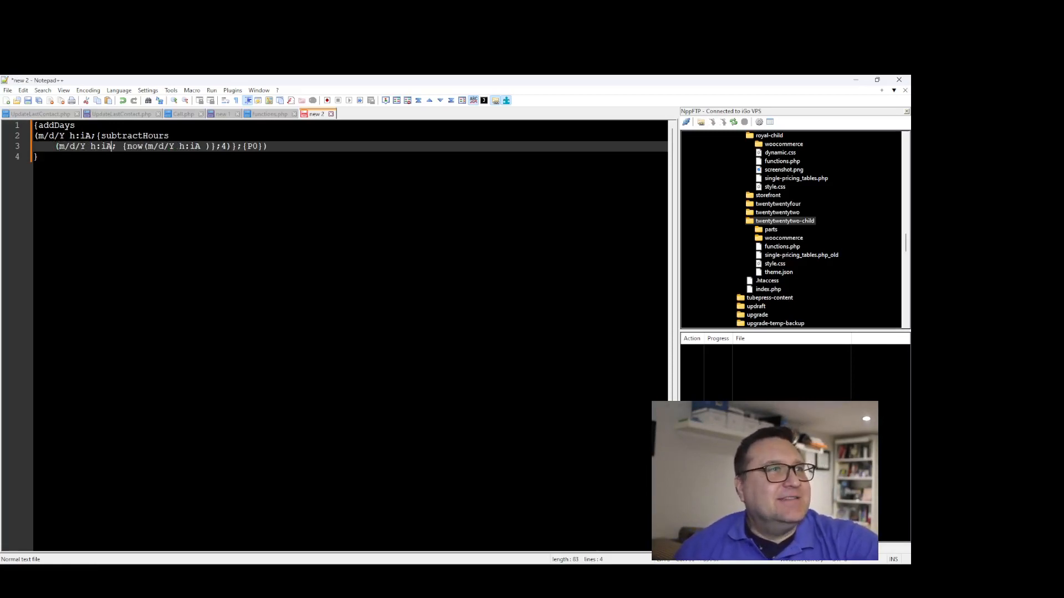
key("Up")
key("End")
key("Delete")
Break the formula before subtractHours so that it starts its own line, indented one level.
key("Left")
key("Left")
key("Left")
key("Left")
key("Left")
key("Left")
key("Left")
key("Left")
key("Left")
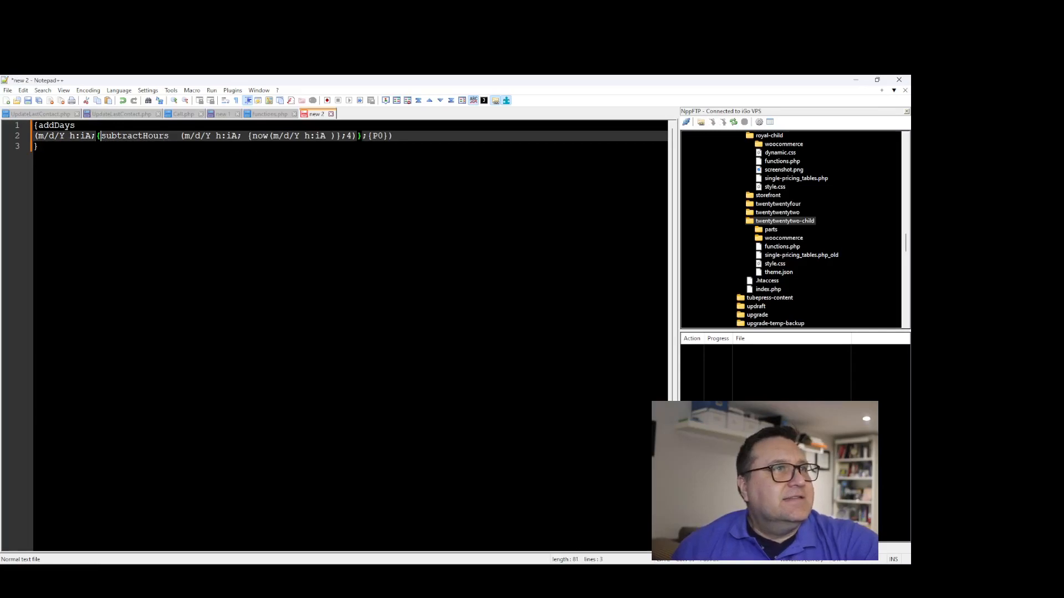
key("Return")
key("Tab")
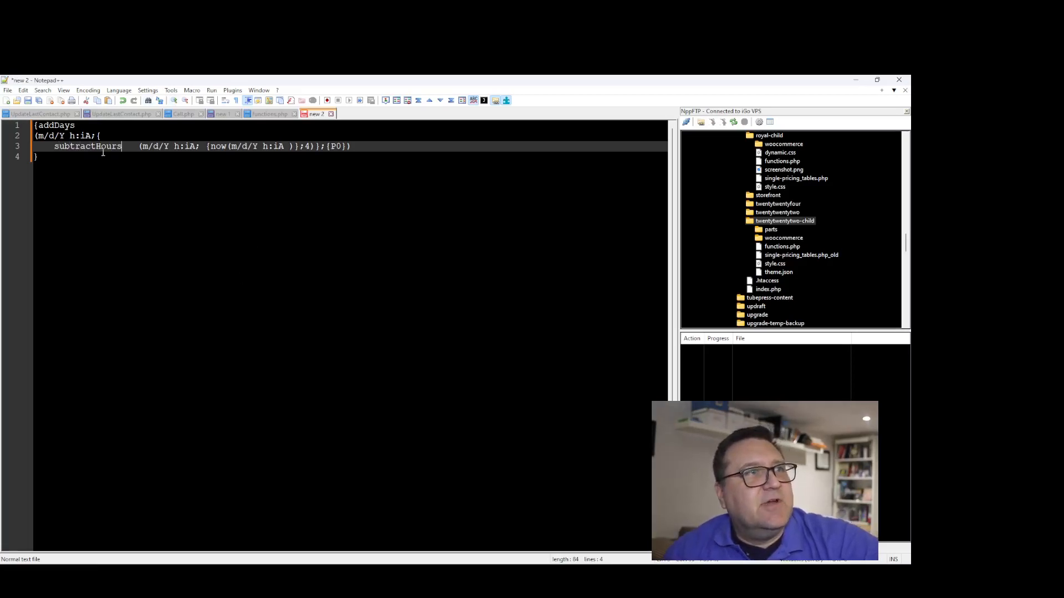
Move the now(m/d/Y h:iA) part onto its own line, indented two levels further.
left_click(209, 146)
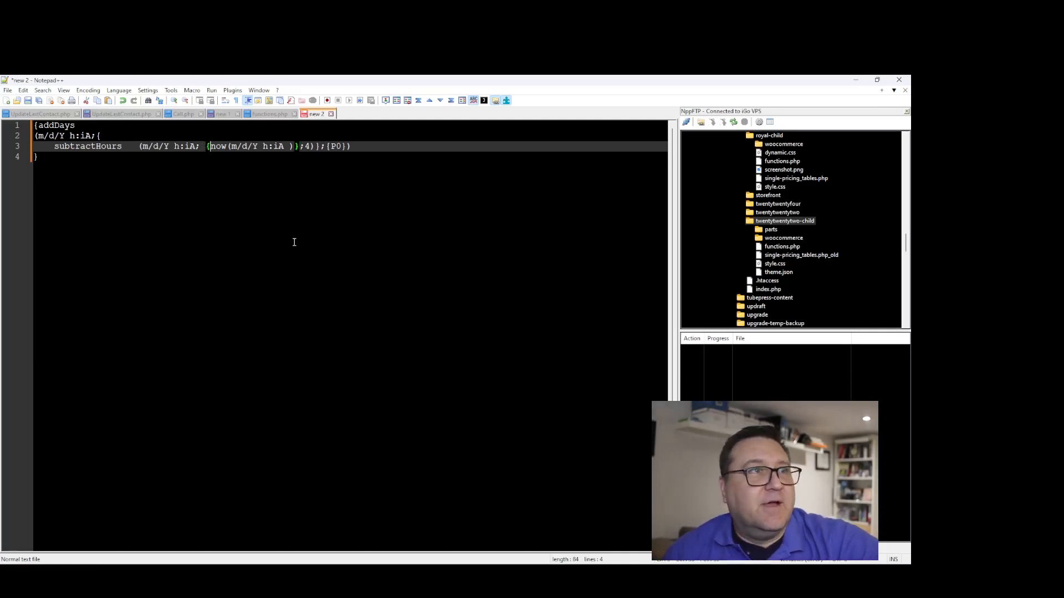
key("Return")
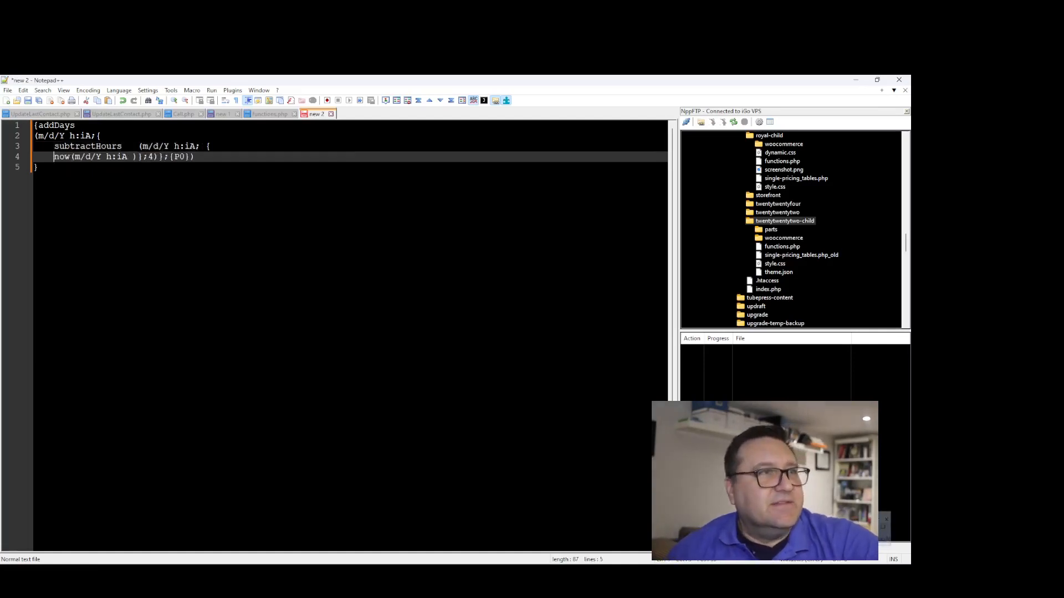
key("Tab")
key("Tab")
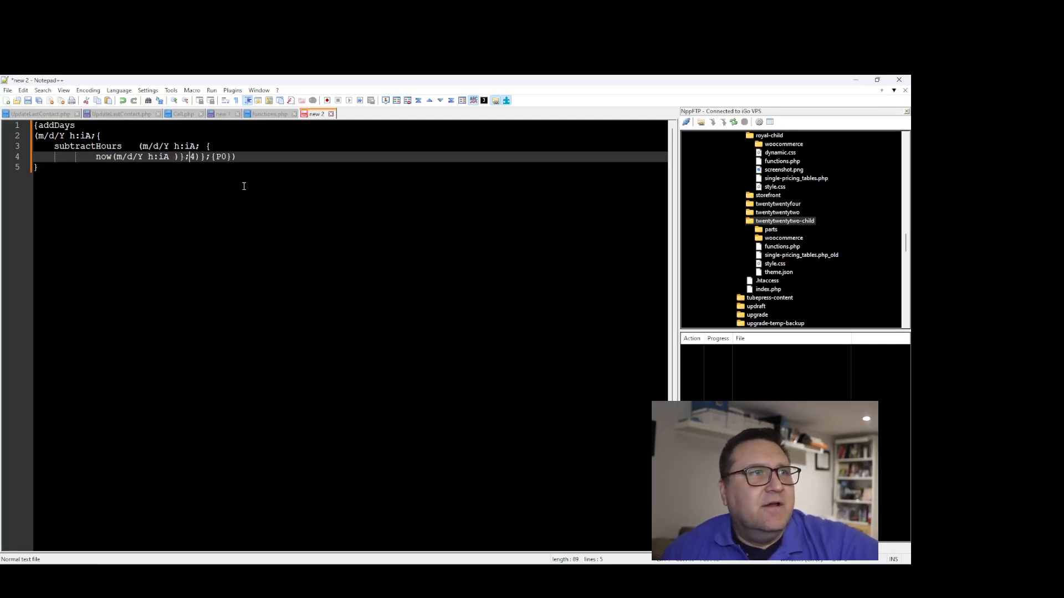
Point out the 4-hour offset, place {P0}) on its own unindented line, and return to the SuiteCRM workflow form.
double_click(192, 157)
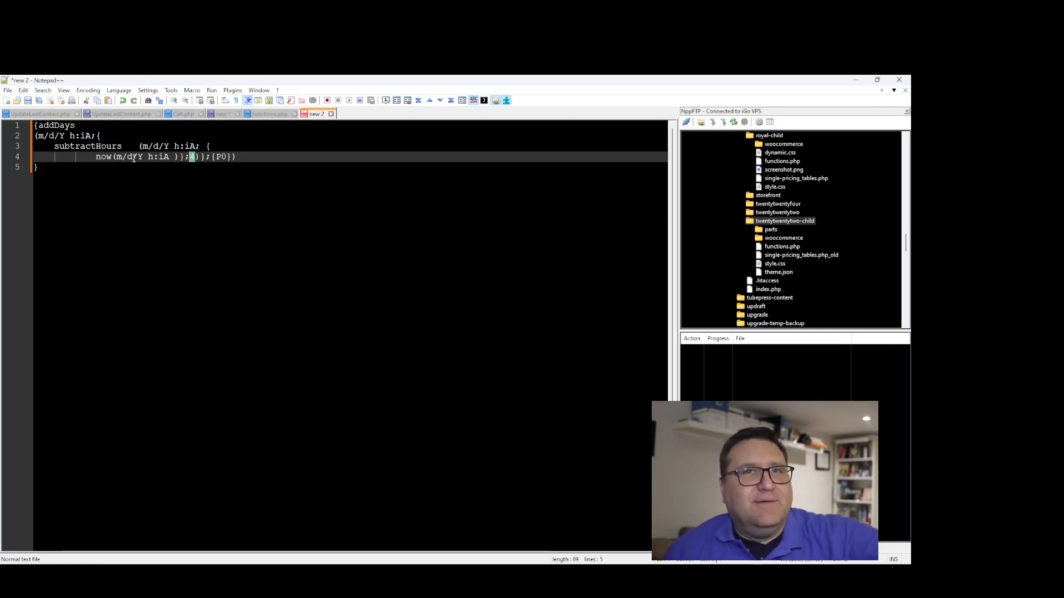
left_click(200, 158)
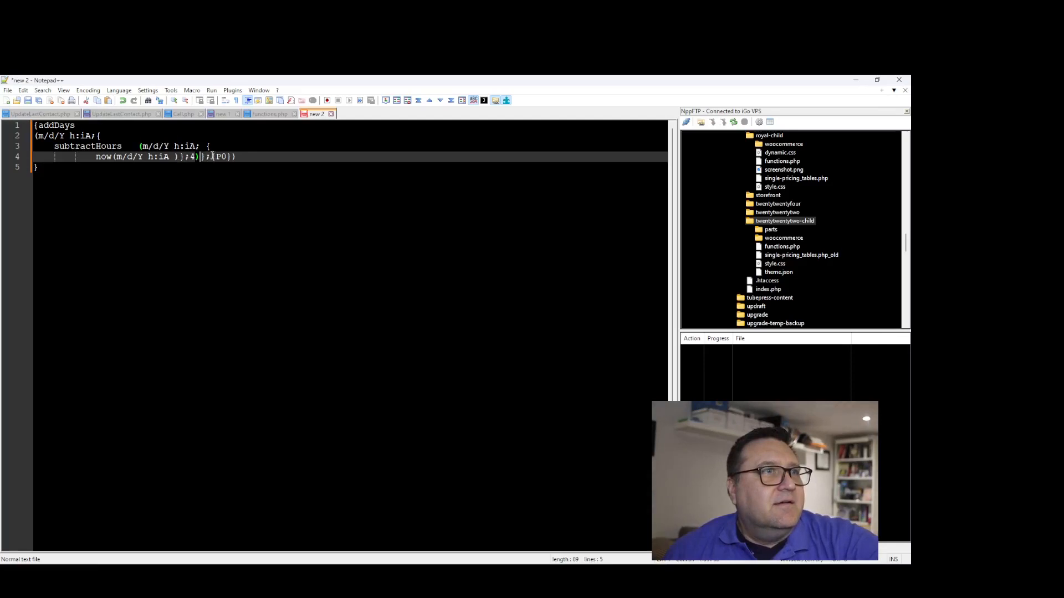
left_click(214, 159)
key("Return")
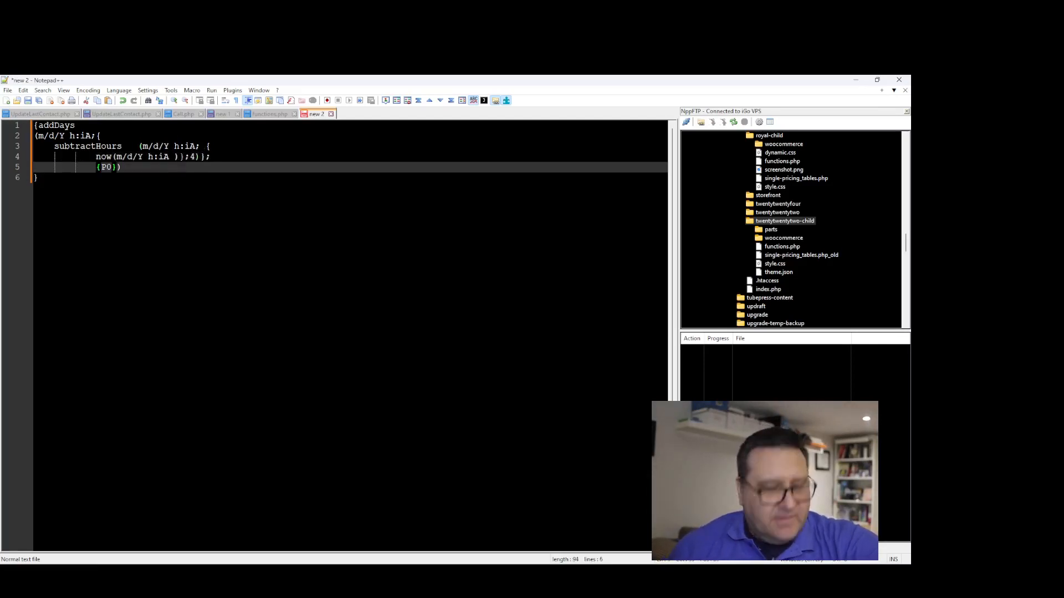
key("BackSpace")
key("BackSpace")
key("BackSpace")
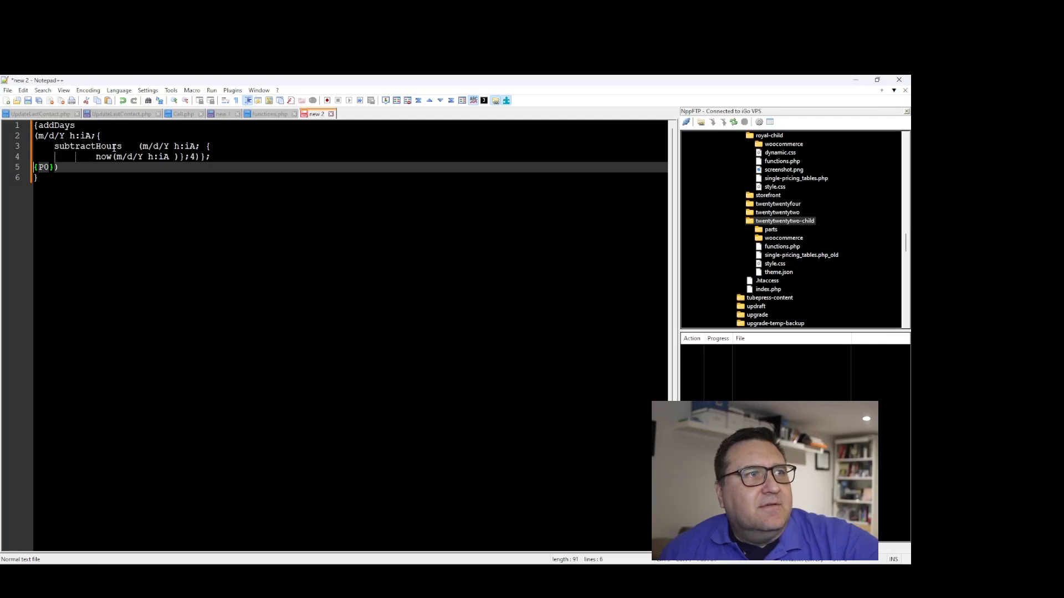
left_click(143, 158)
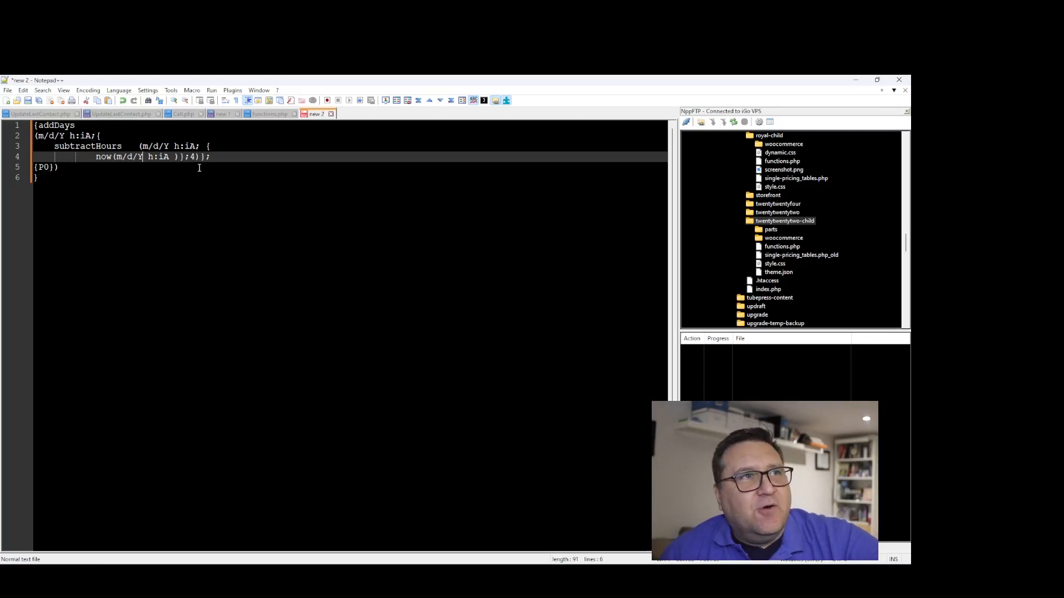
left_click(49, 167)
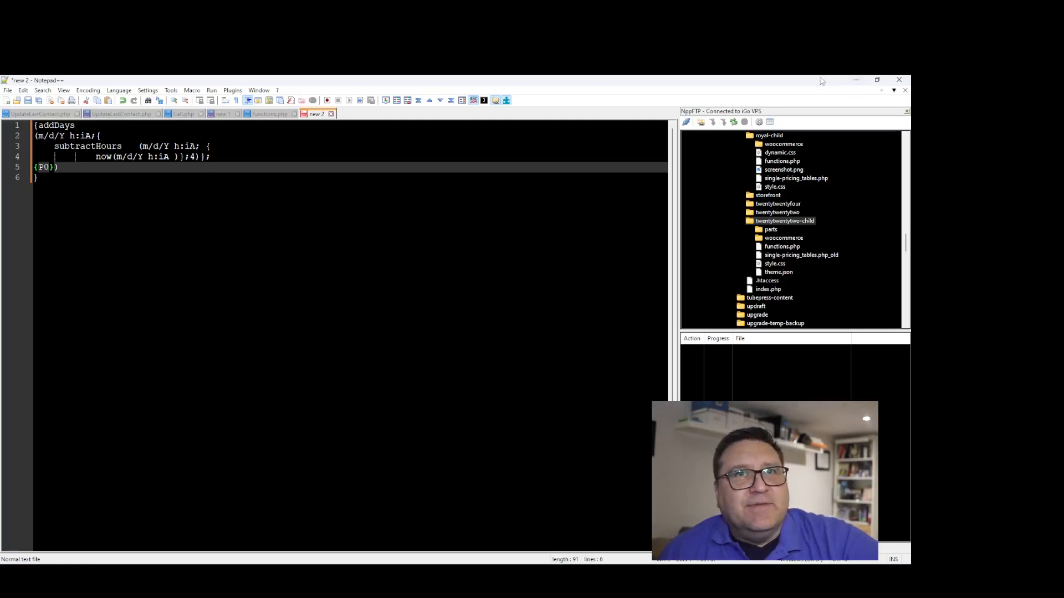
left_click(854, 81)
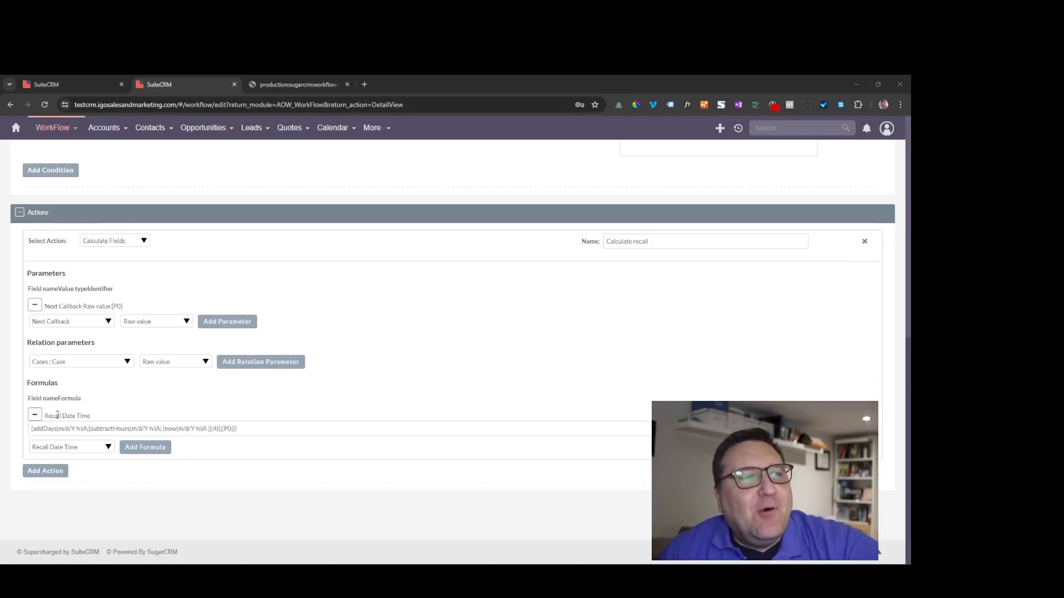
Try 0 as the subtractHours offset in the Recall Date Time formula and set it back to 4.
left_click(215, 431)
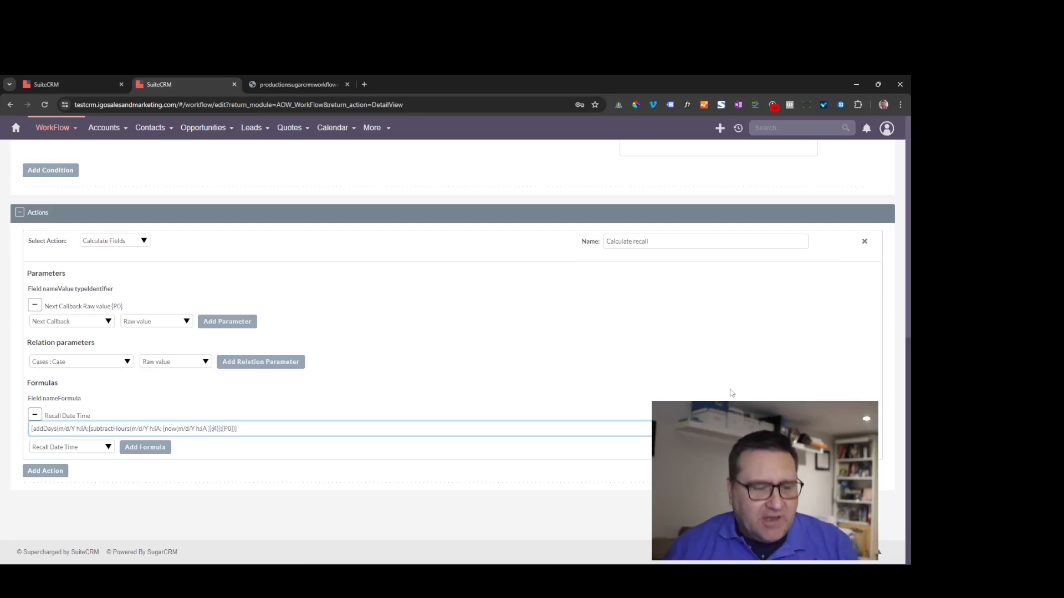
key("BackSpace")
type("0")
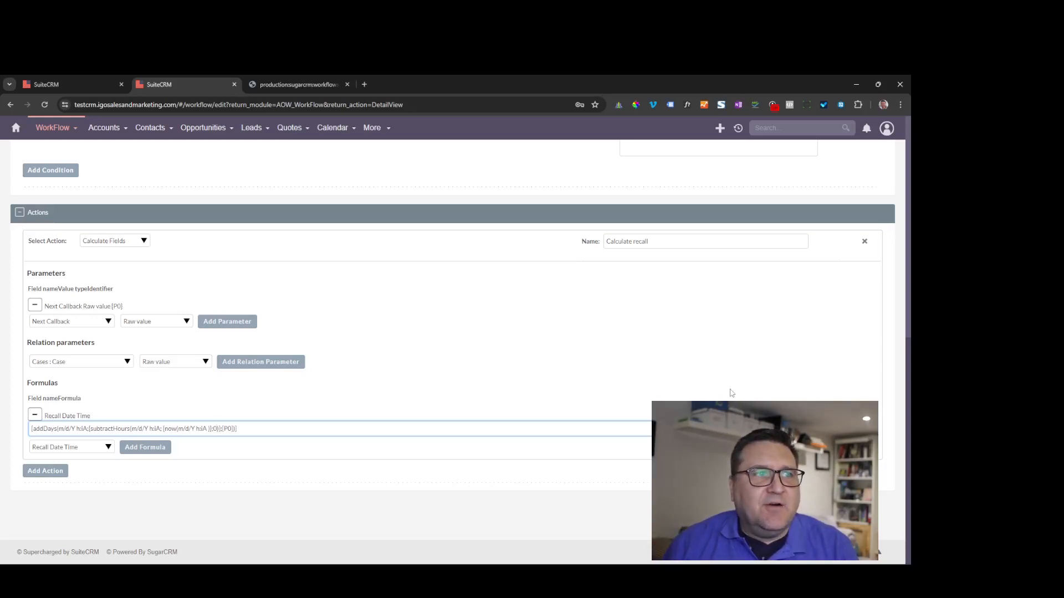
key("Delete")
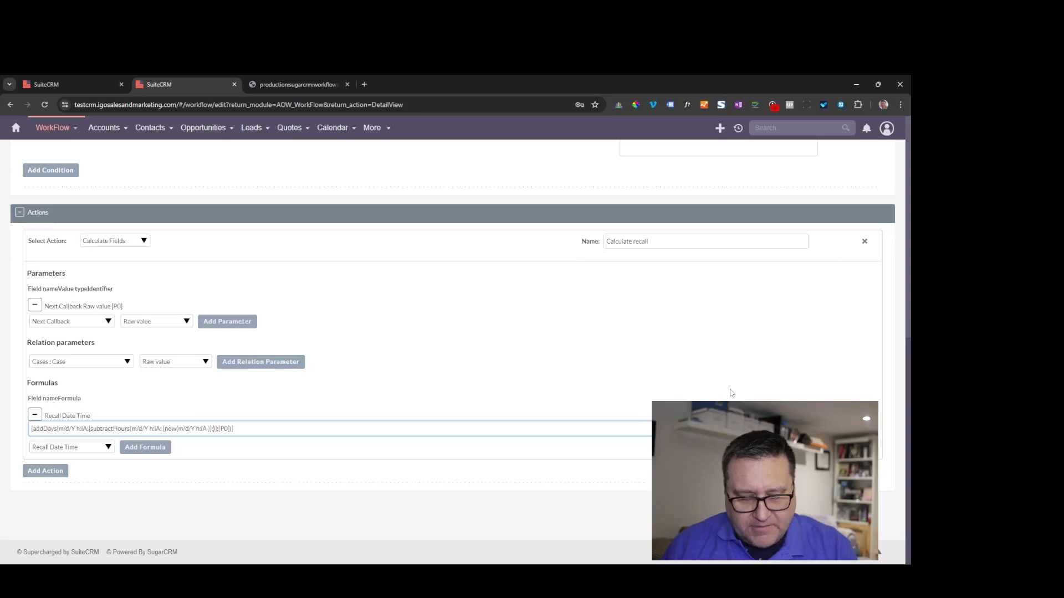
type("4")
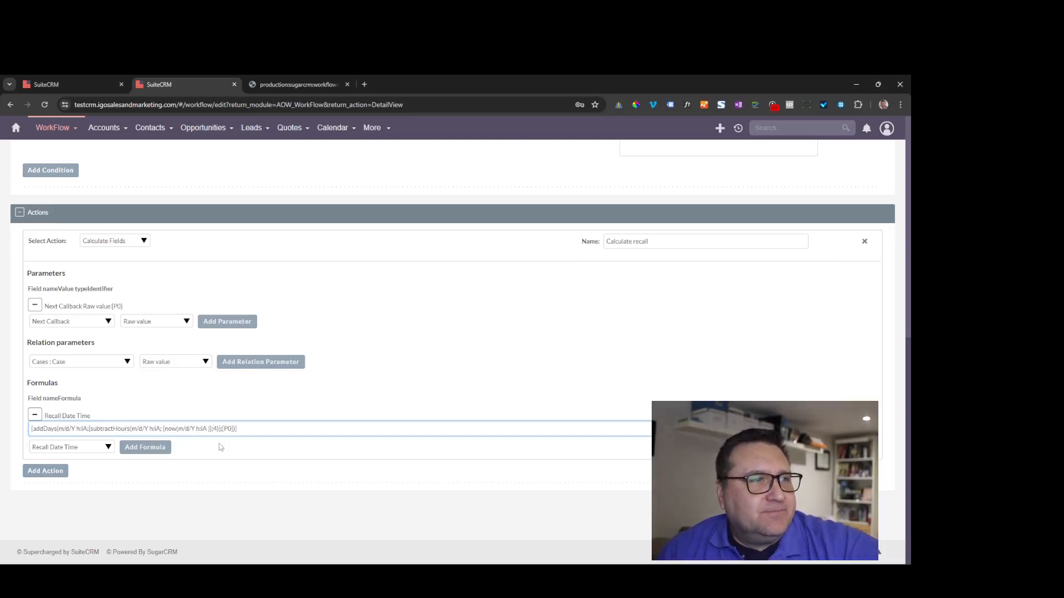
Consult the wiki's Create the New Call section for the settings of the call creation action.
left_click(307, 83)
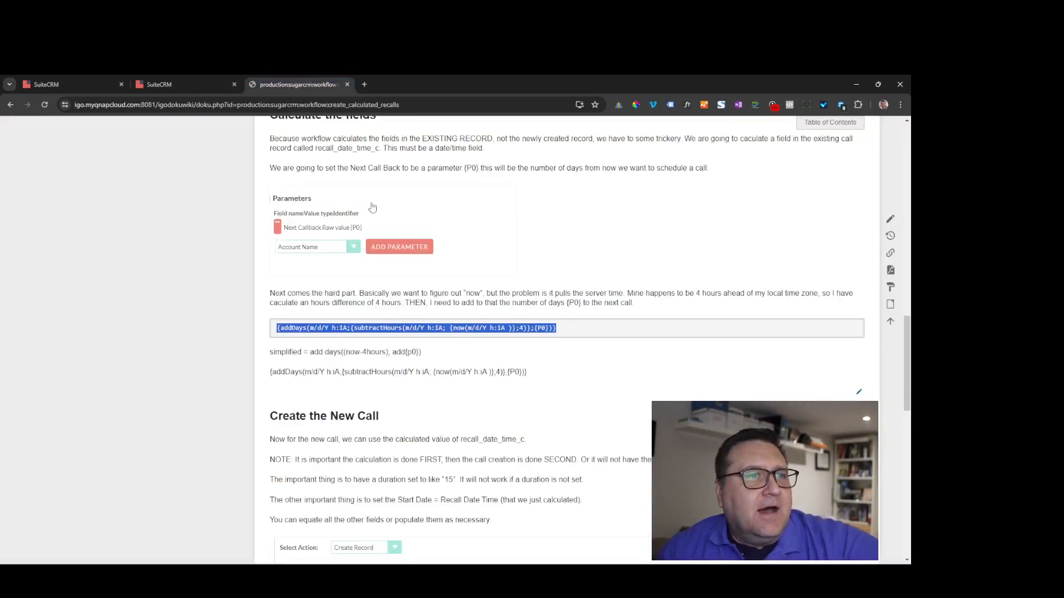
scroll(477, 315, "down", 5)
scroll(465, 250, "up", 4)
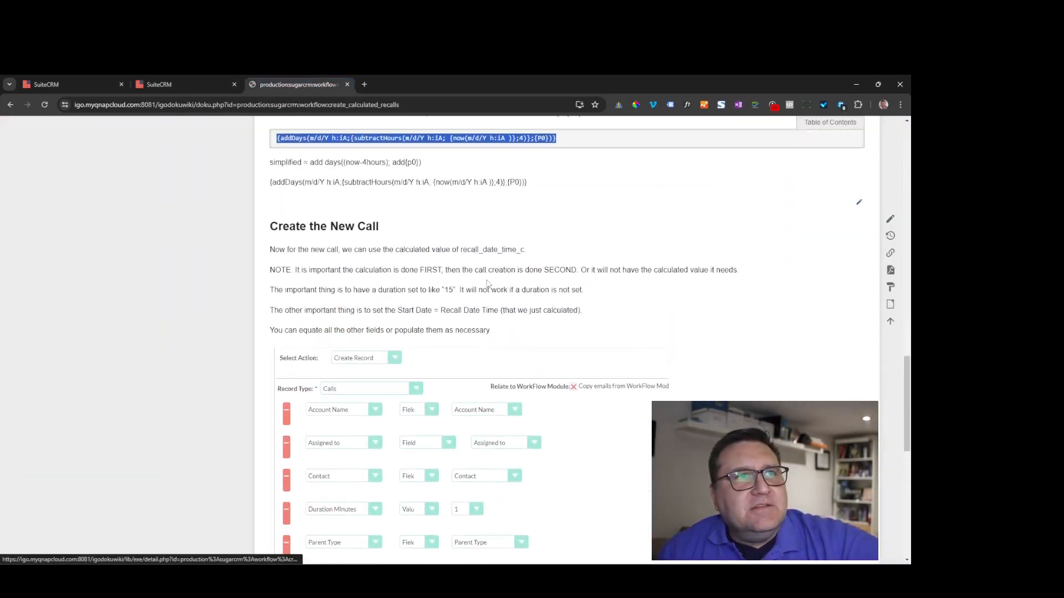
Return to the SuiteCRM workflow form and add a second action of type Create Record below Calculate recall.
scroll(318, 225, "up", 1)
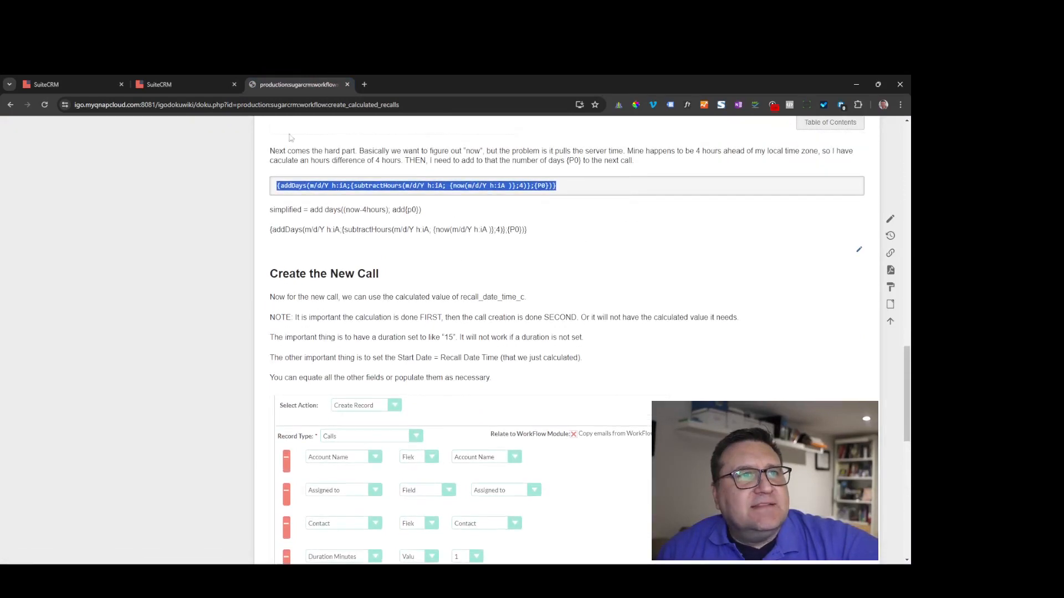
left_click(186, 81)
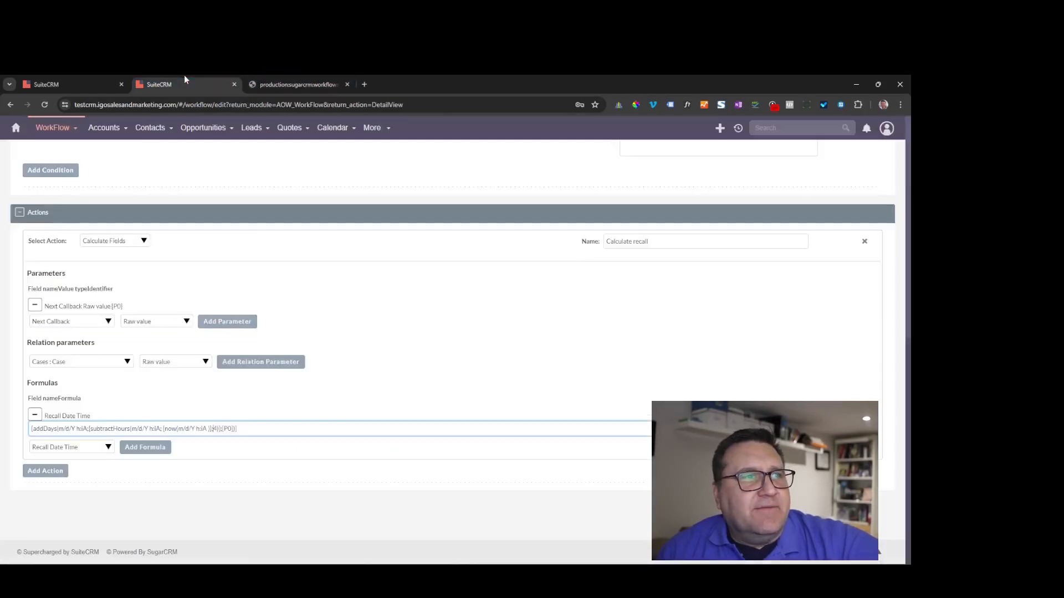
left_click(42, 474)
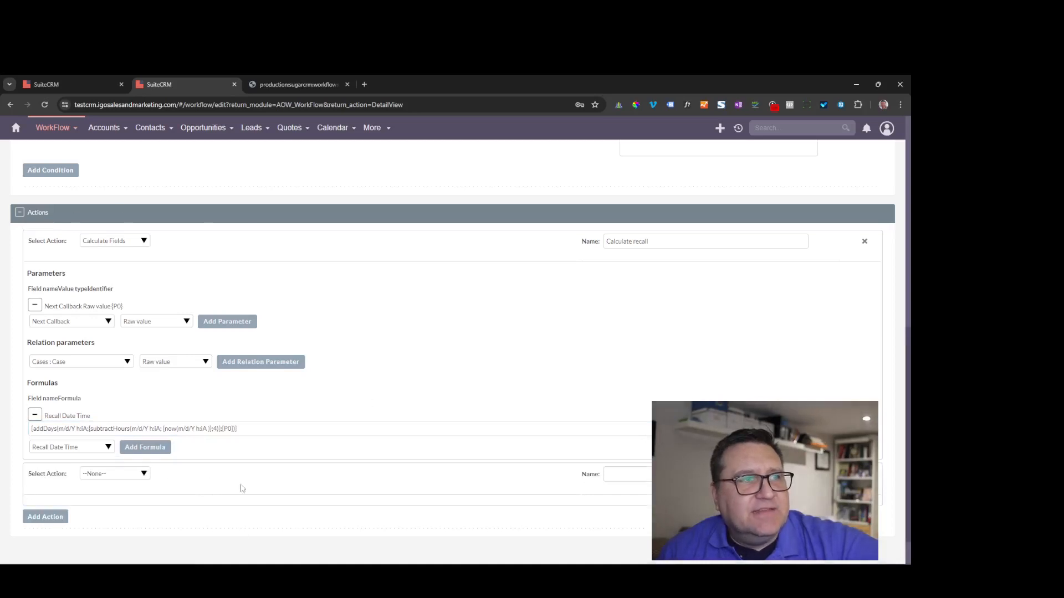
left_click(146, 475)
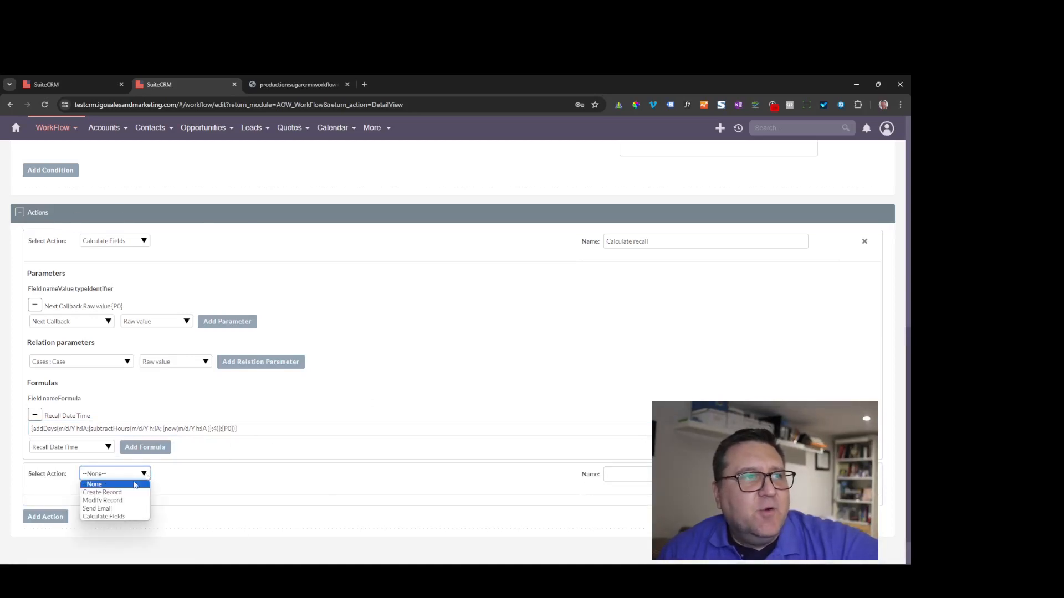
left_click(128, 493)
scroll(316, 322, "down", 2)
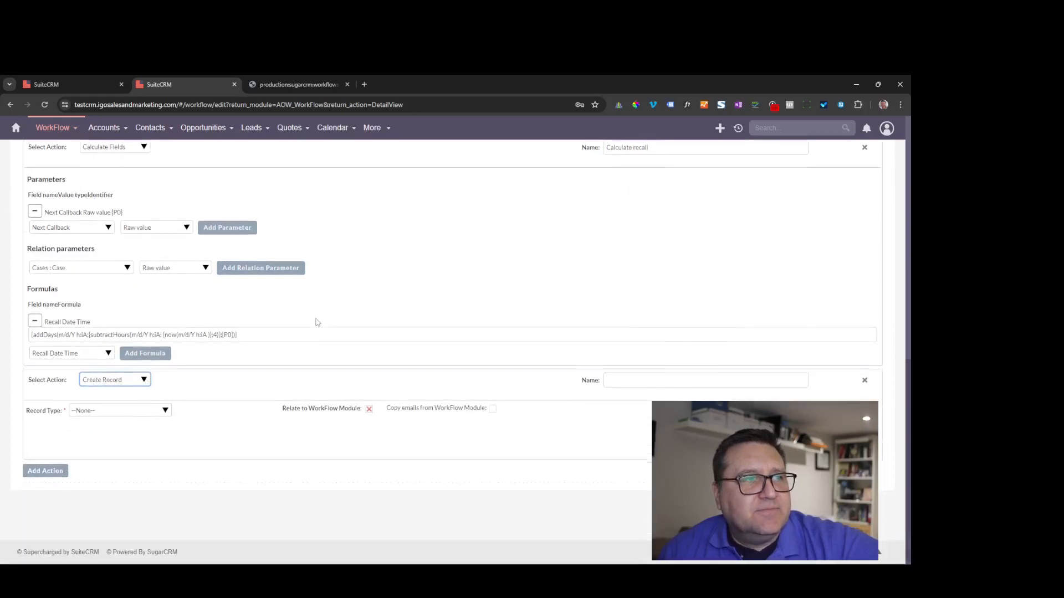
Set the new action's record type to Calls and name the action Create Call.
left_click(122, 411)
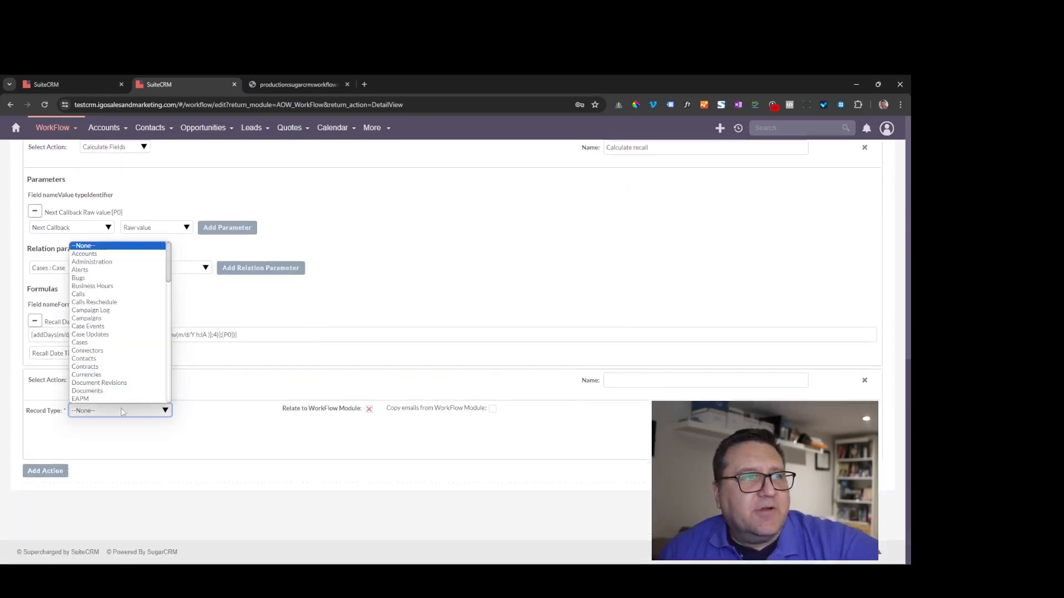
left_click(97, 294)
scroll(366, 355, "down", 1)
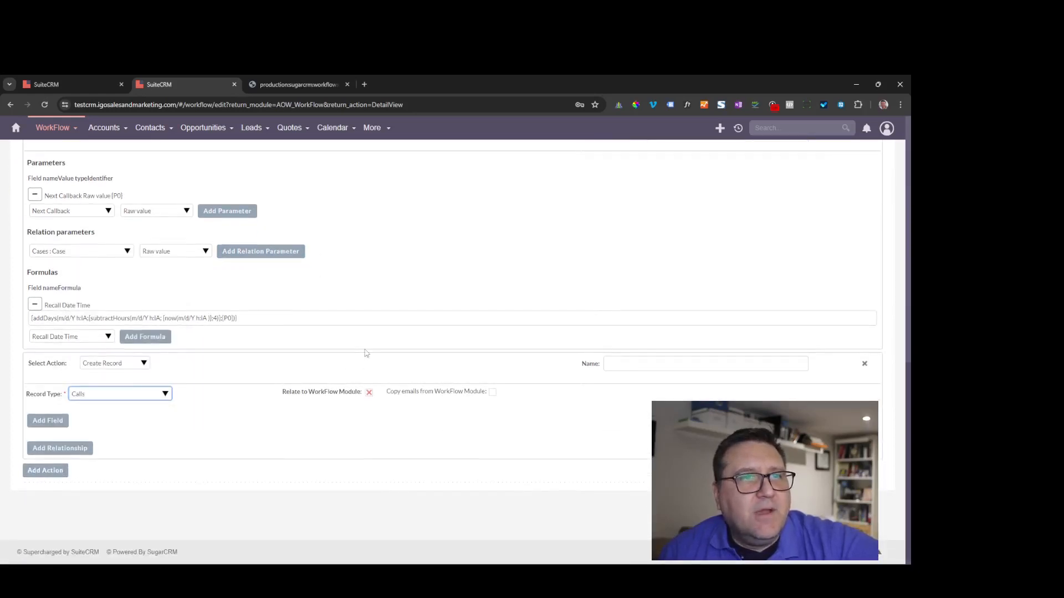
left_click(637, 367)
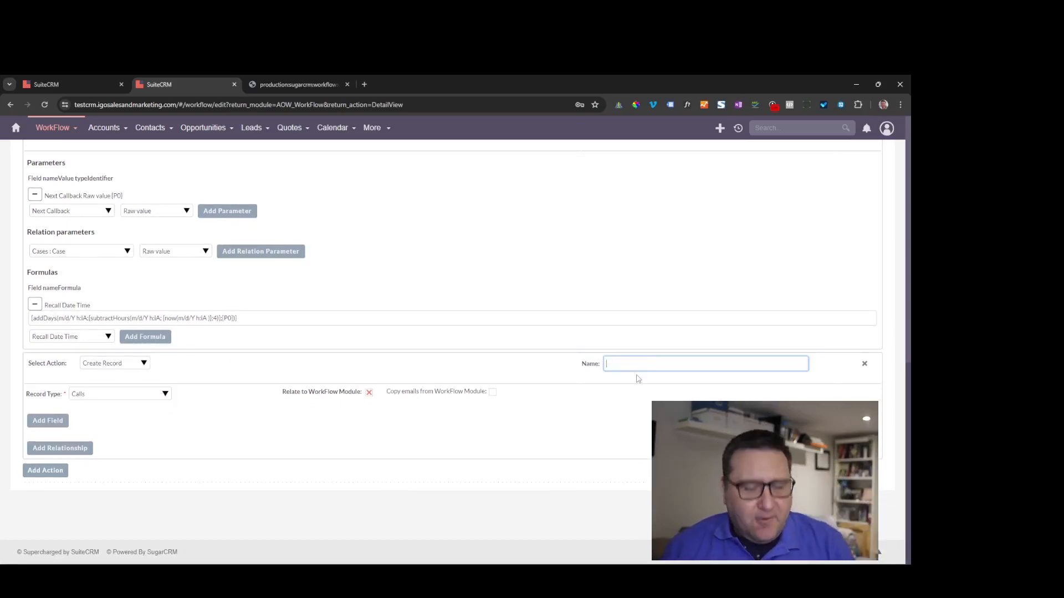
type("Create Call")
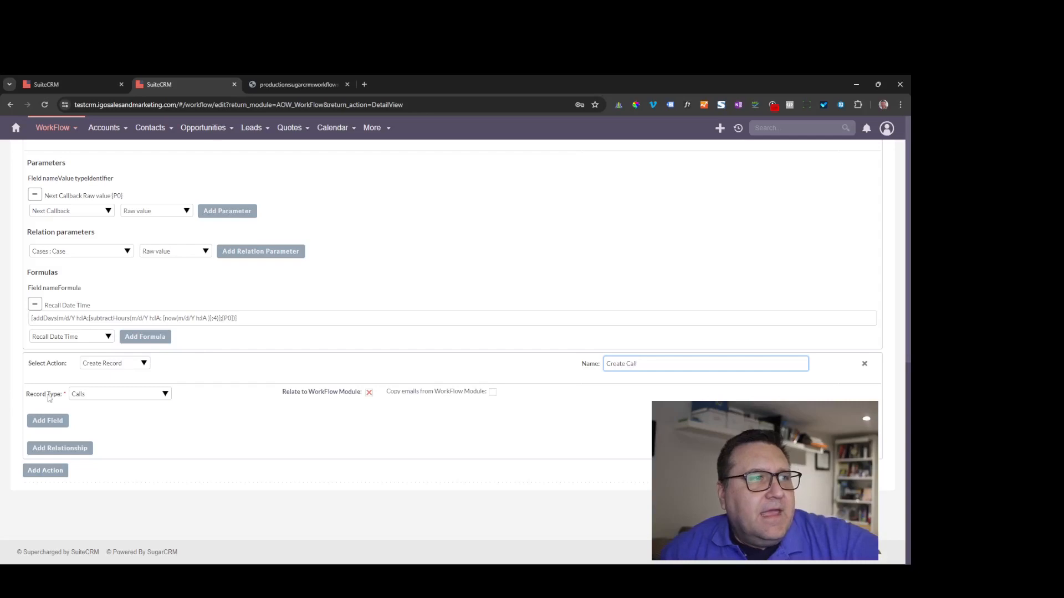
Add an Assigned to field to the Create Call action, filled from the Assigned to field.
left_click(50, 423)
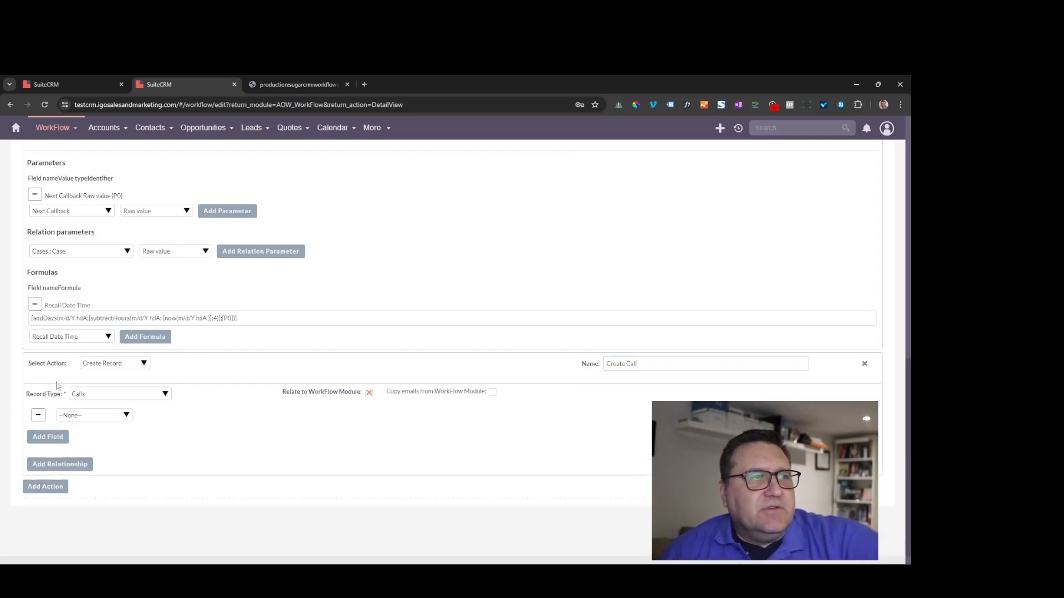
left_click(113, 416)
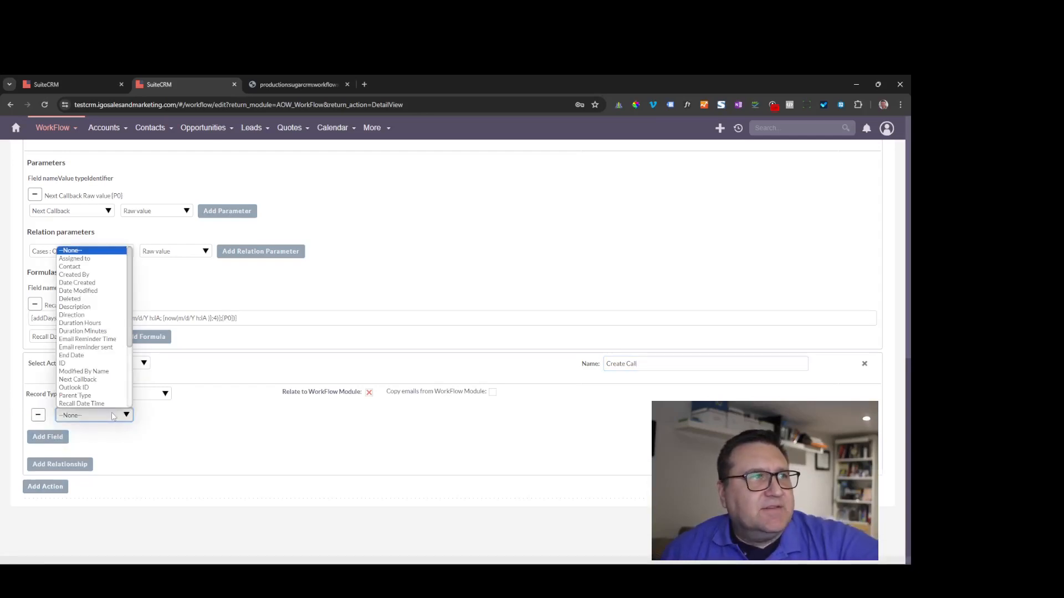
left_click(86, 264)
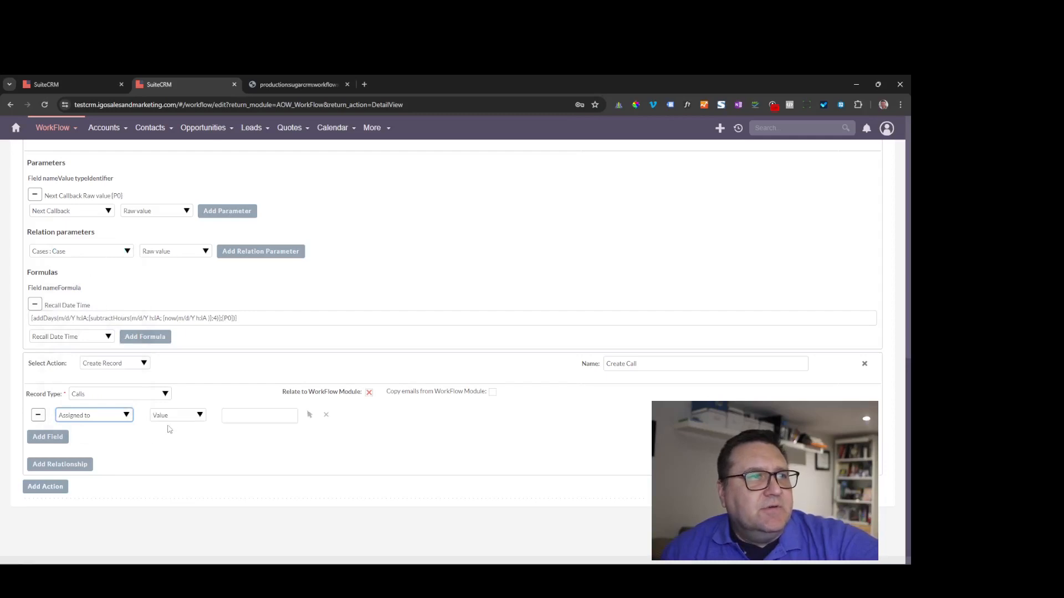
left_click(175, 416)
left_click(176, 435)
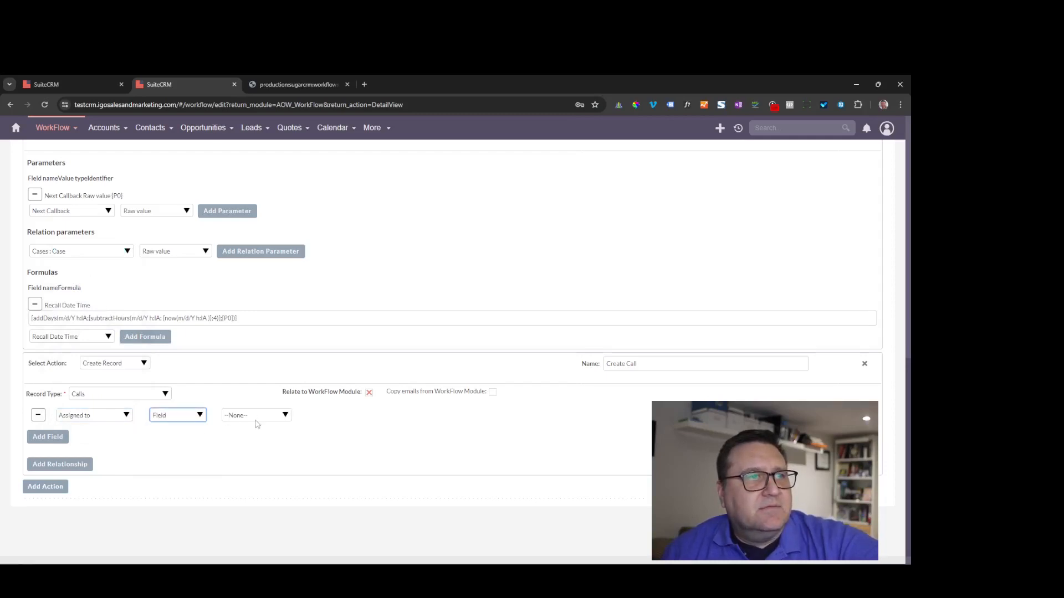
left_click(256, 416)
left_click(247, 432)
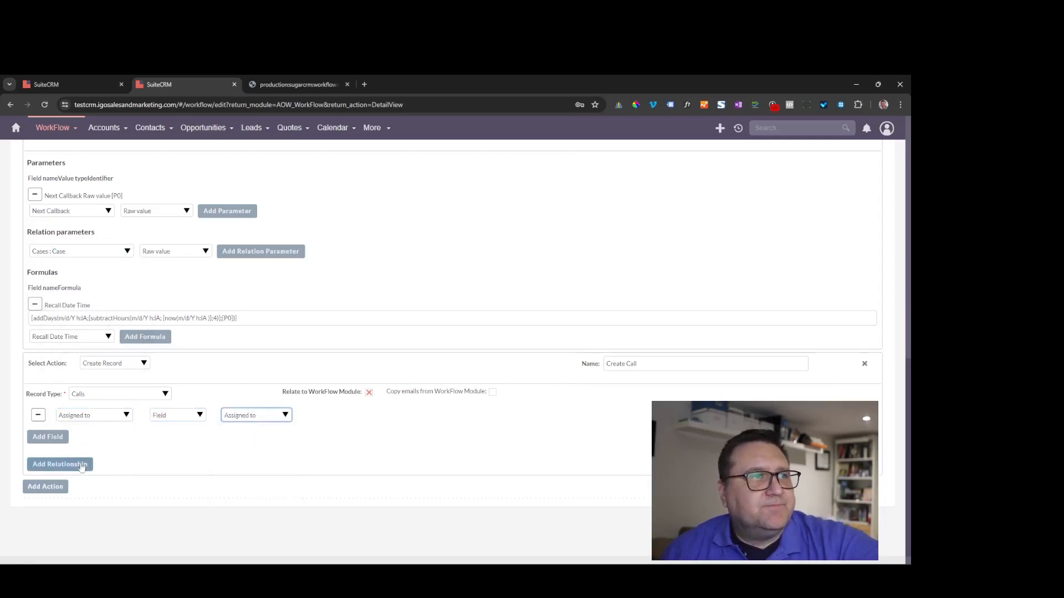
Add a Contact field to the Create Call action, filled from the Contact field.
left_click(48, 437)
left_click(93, 438)
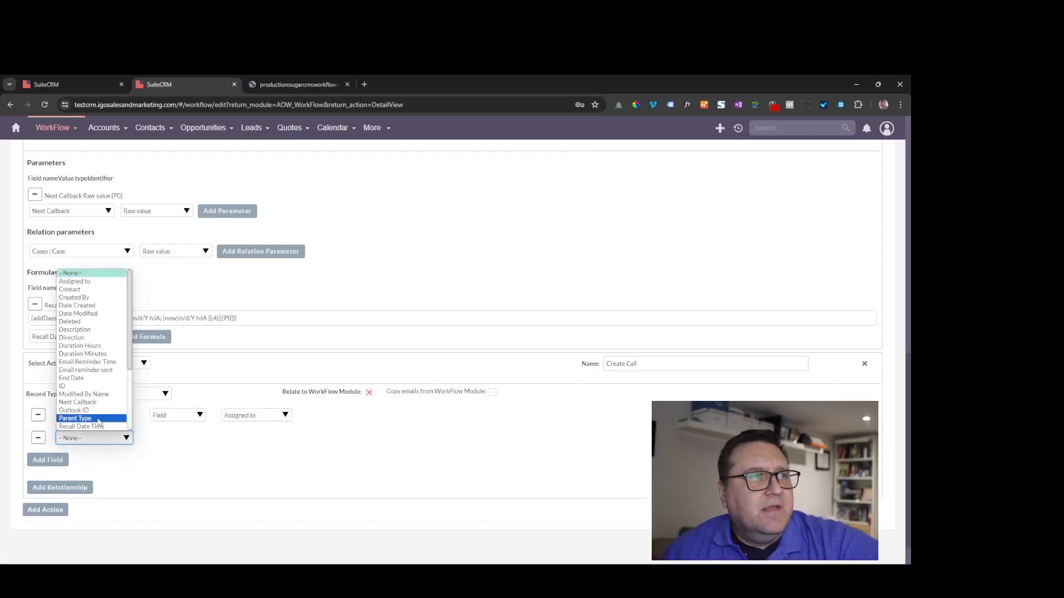
left_click(81, 290)
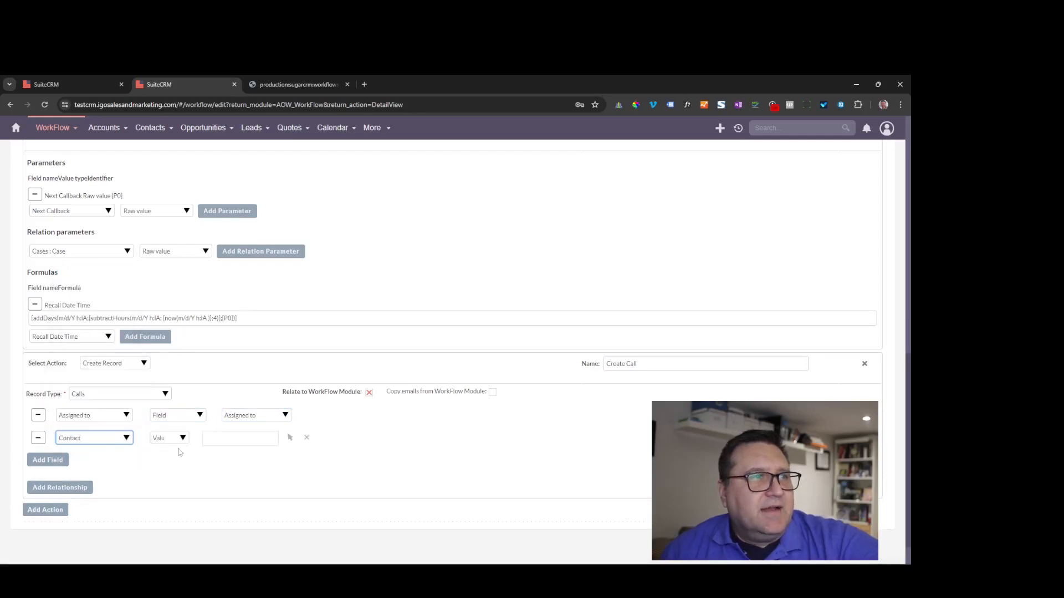
left_click(176, 439)
left_click(166, 455)
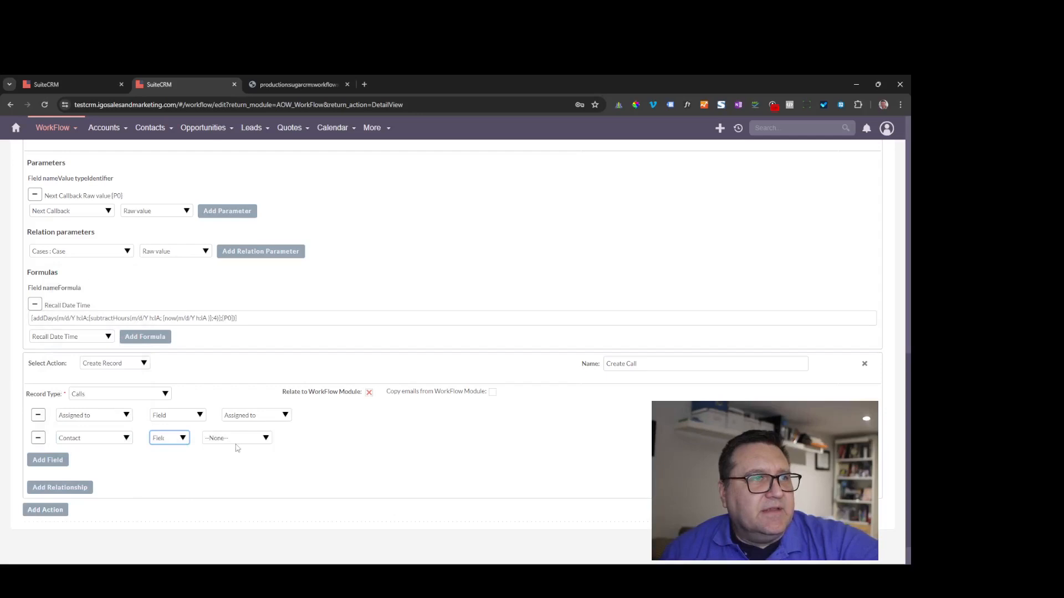
left_click(240, 439)
left_click(216, 465)
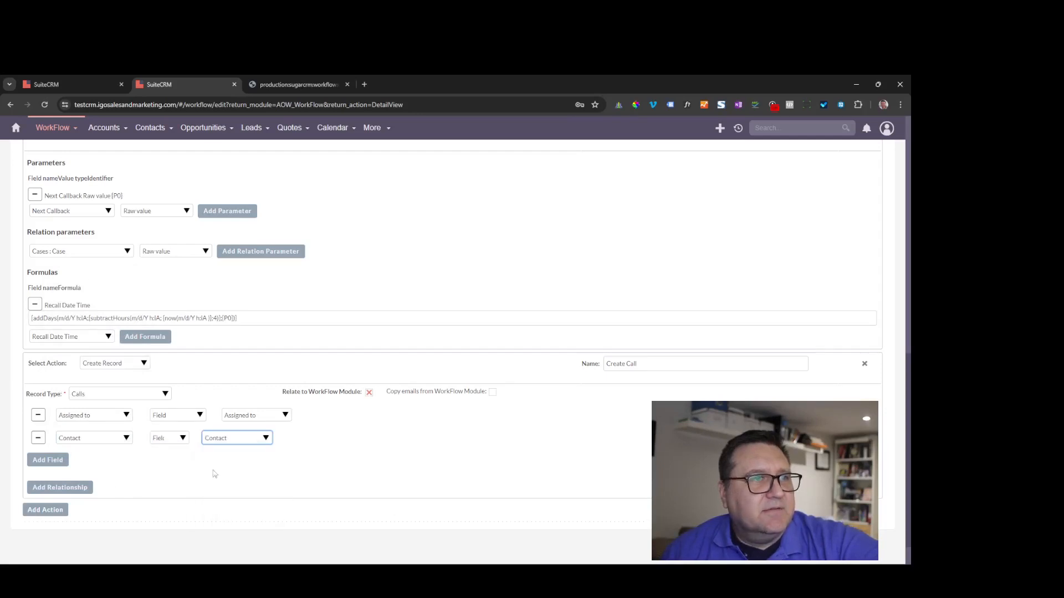
Add a Date Created field using the Date option with Now, and add another empty field row beneath it.
left_click(48, 461)
left_click(91, 462)
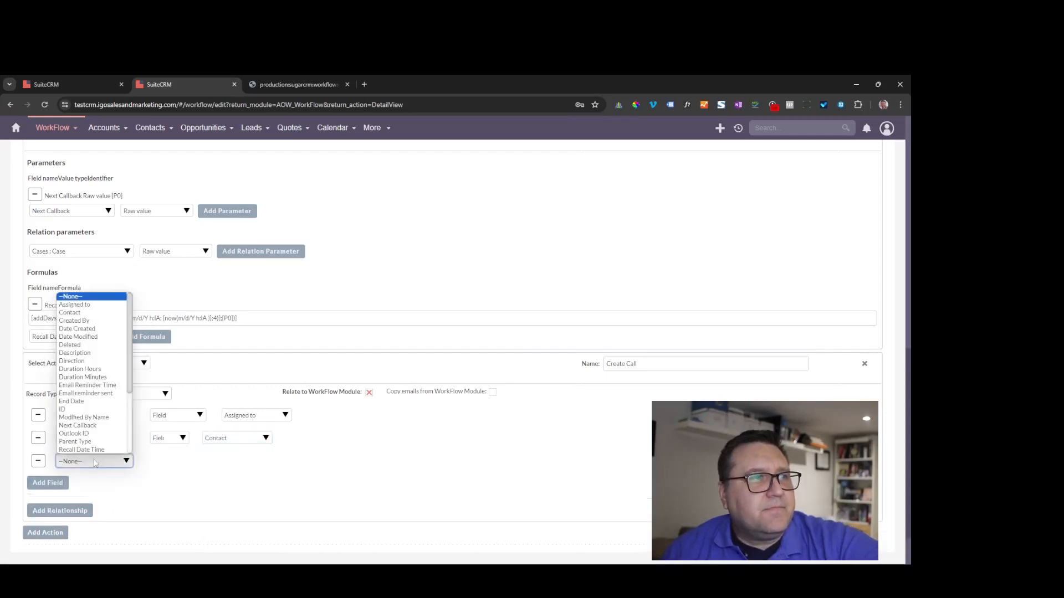
left_click(92, 329)
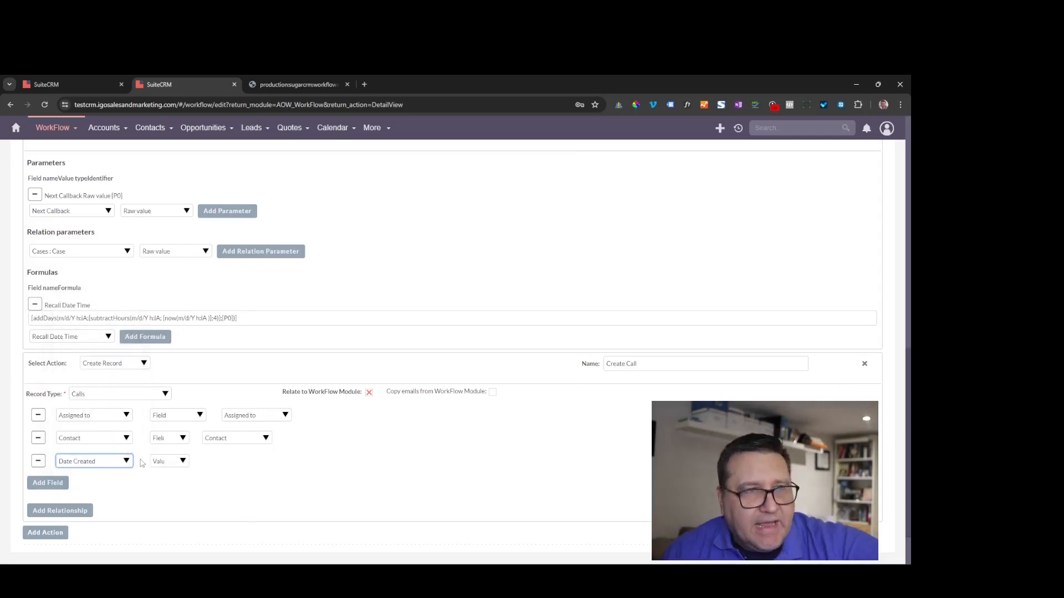
left_click(169, 461)
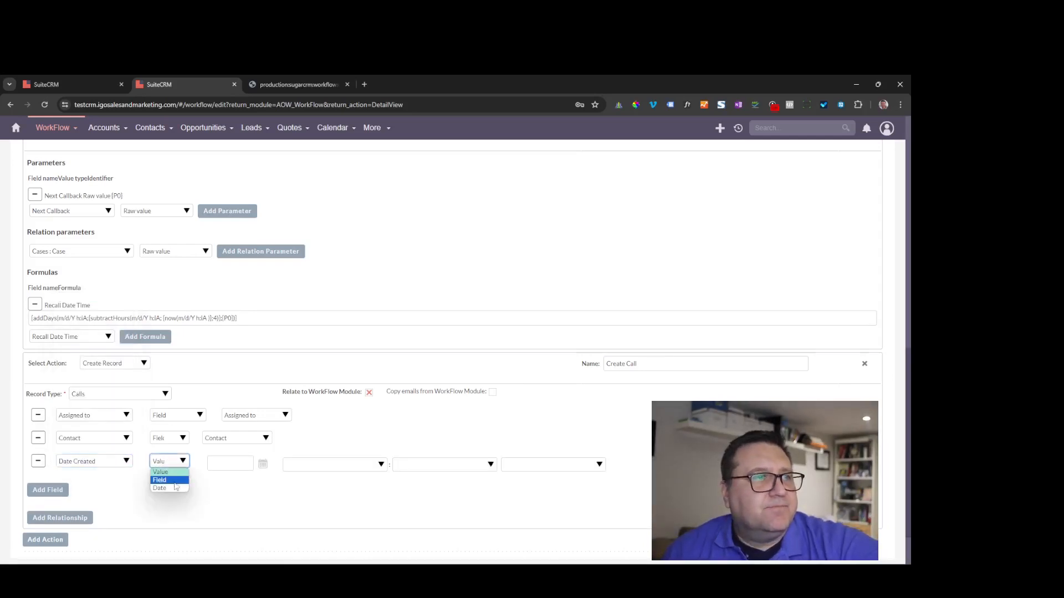
left_click(175, 488)
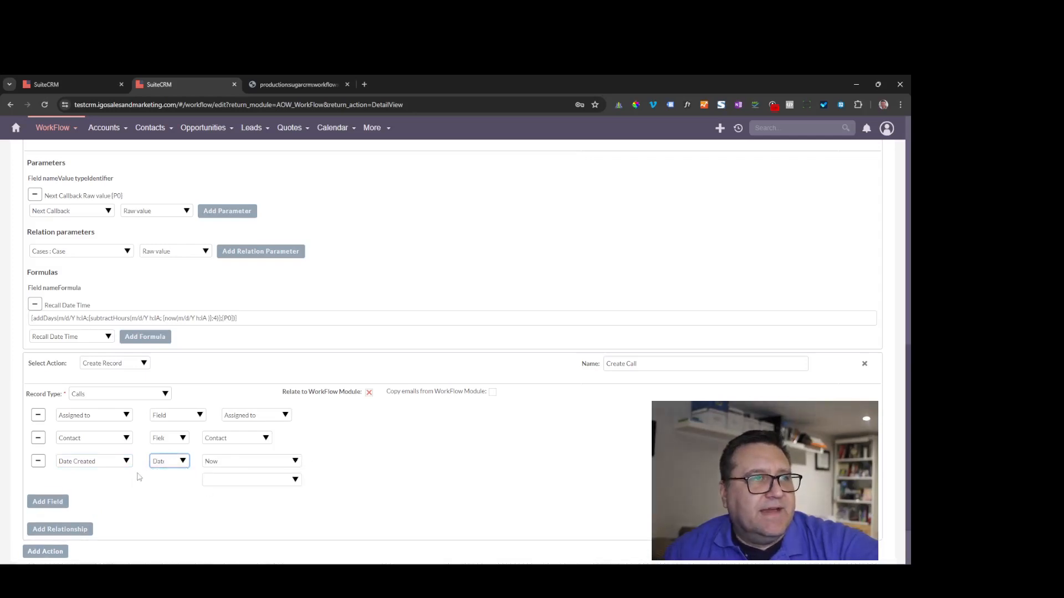
scroll(89, 443, "down", 2)
left_click_drag(44, 422, 32, 412)
left_click(47, 424)
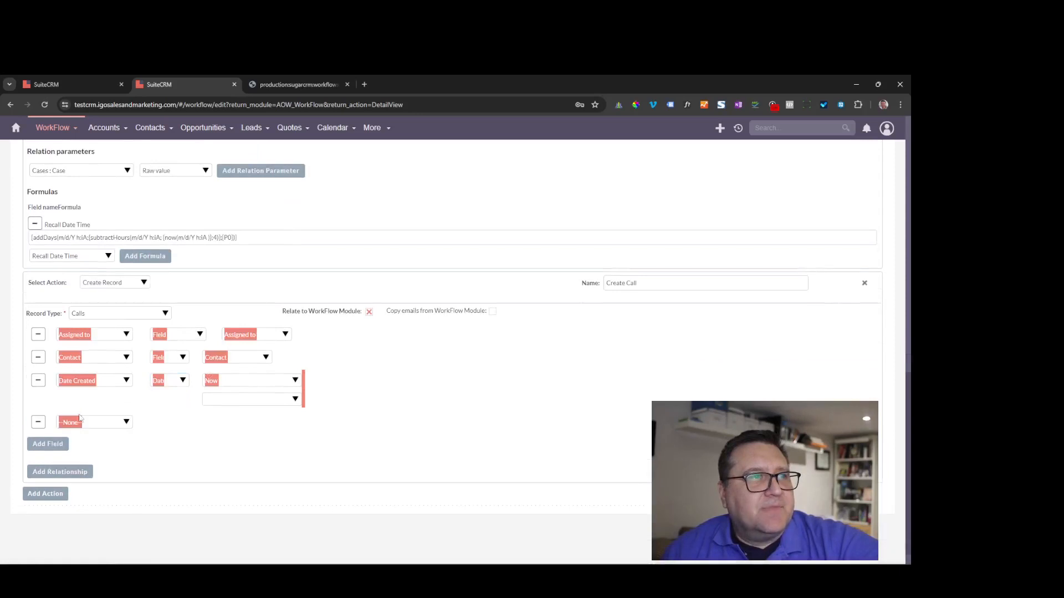
left_click(93, 426)
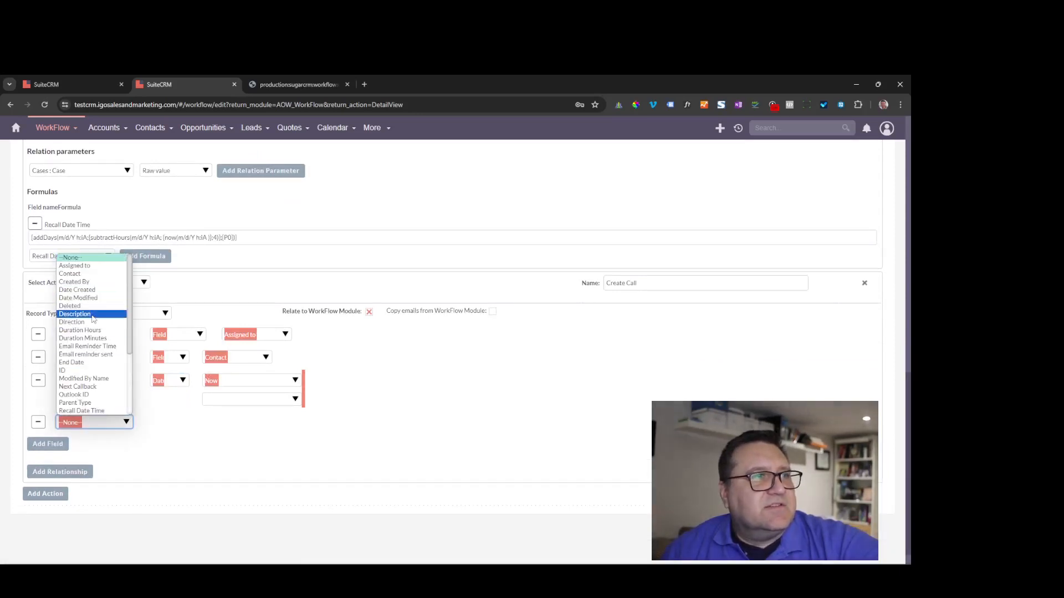
left_click(93, 315)
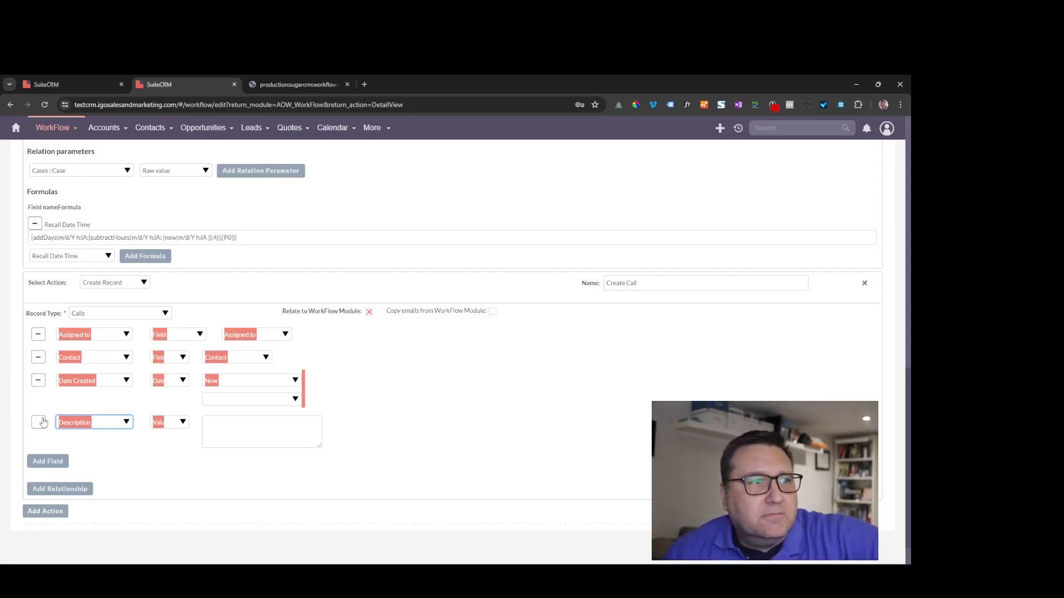
left_click(235, 441)
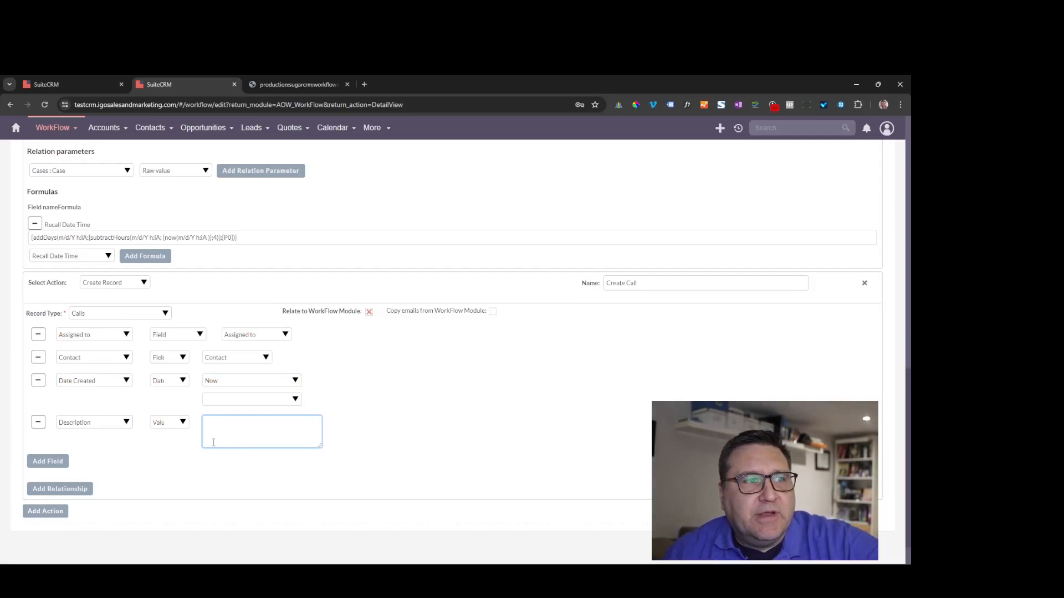
Set the fourth field row of the Create Call action to Direction, filled from the Direction field.
left_click(95, 420)
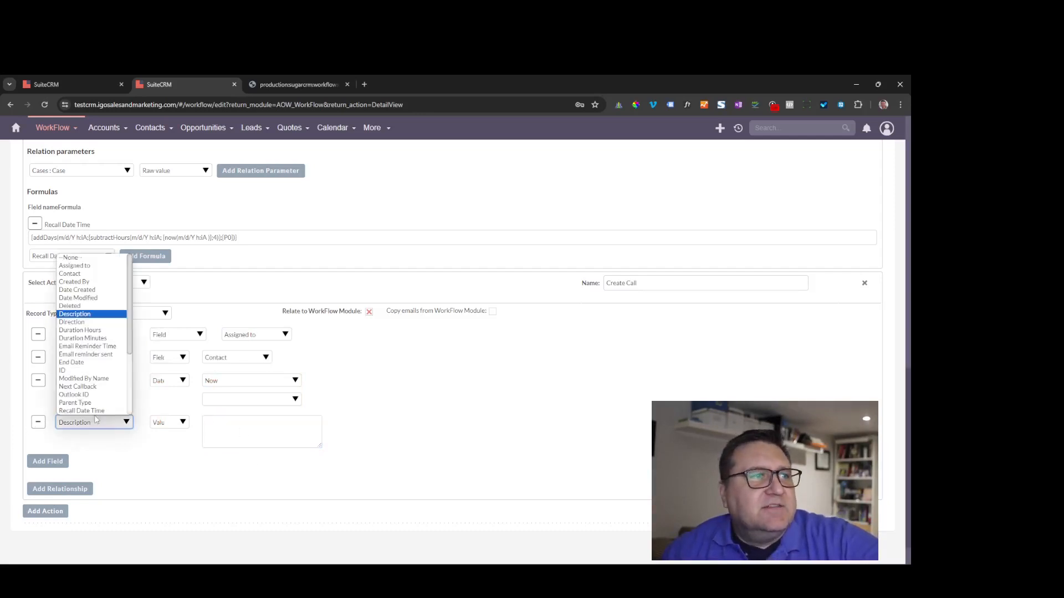
left_click(98, 323)
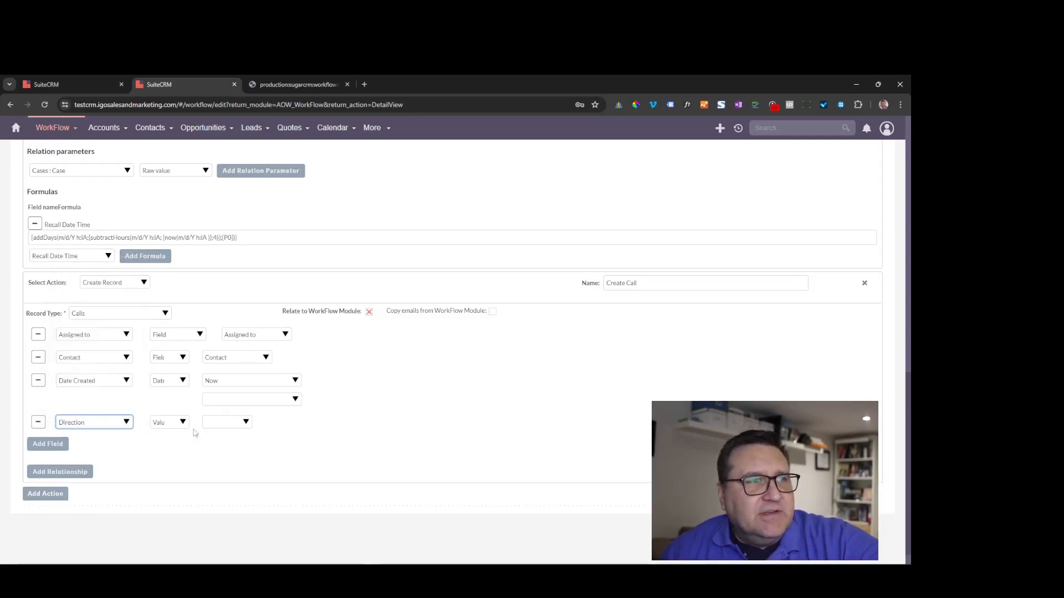
left_click(169, 423)
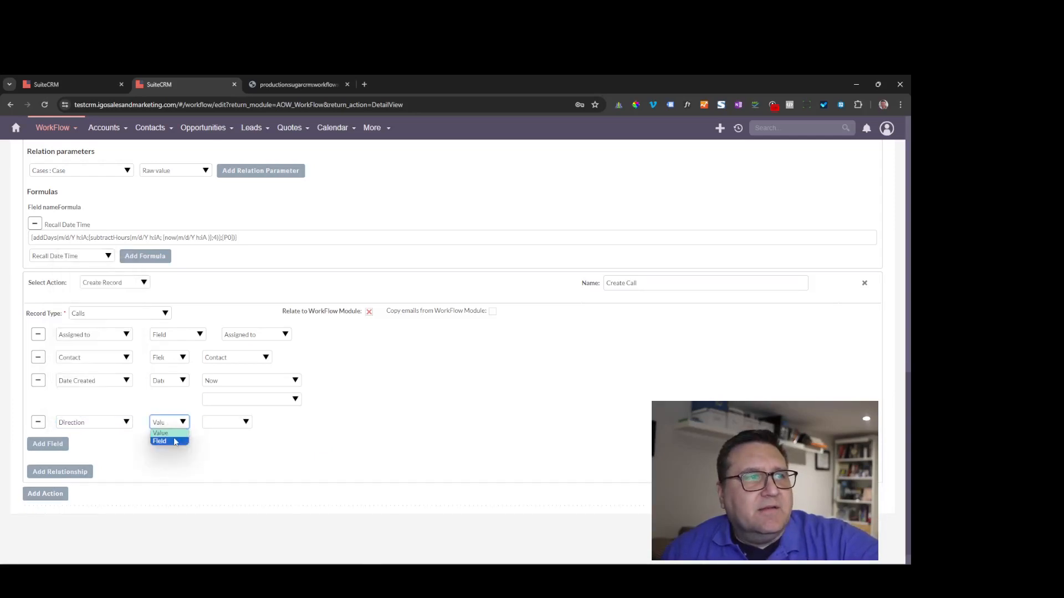
left_click(175, 442)
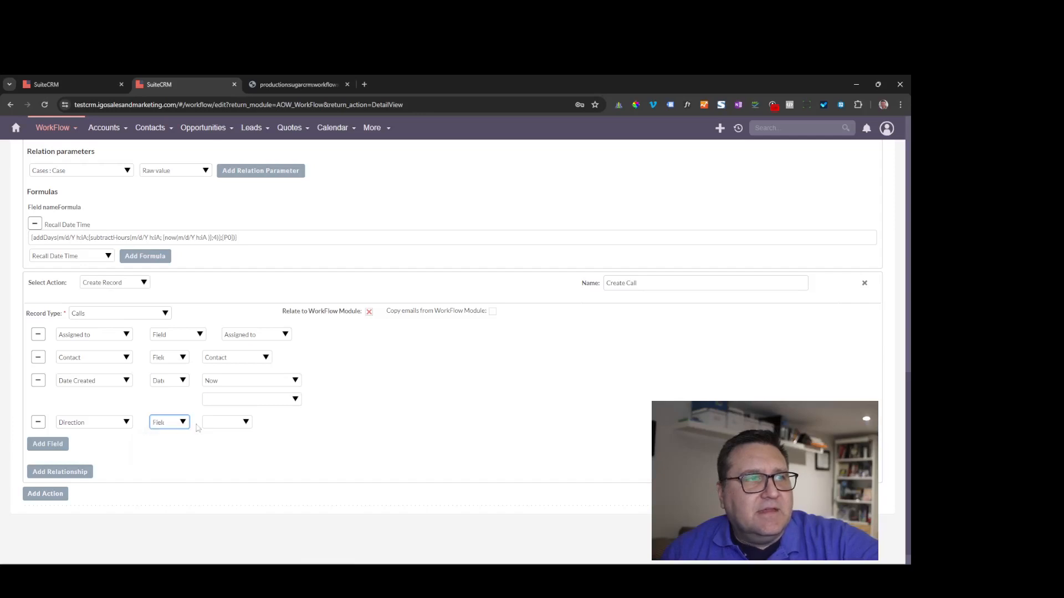
left_click(238, 422)
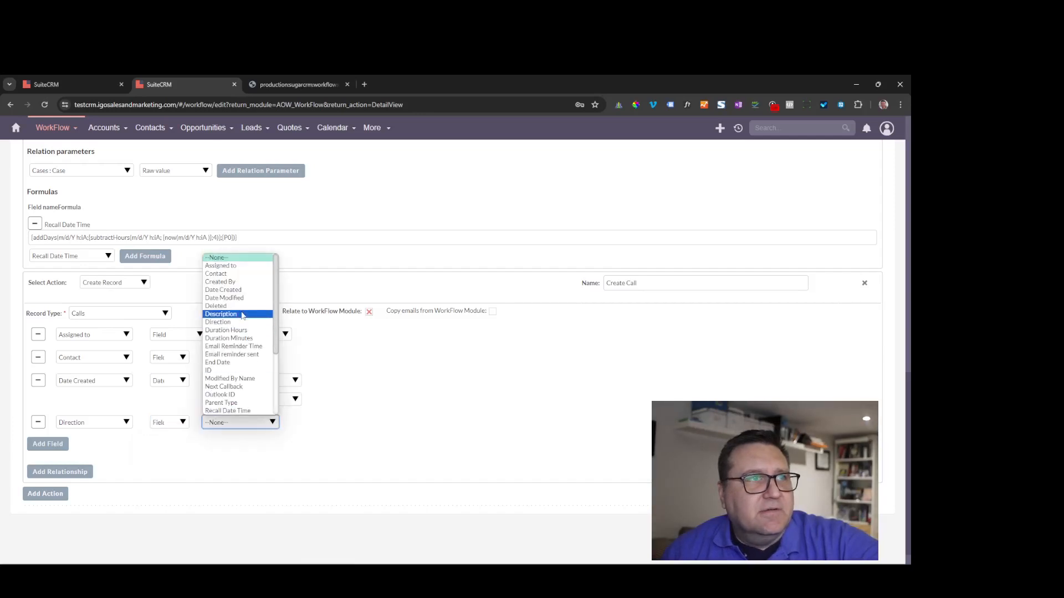
left_click(240, 322)
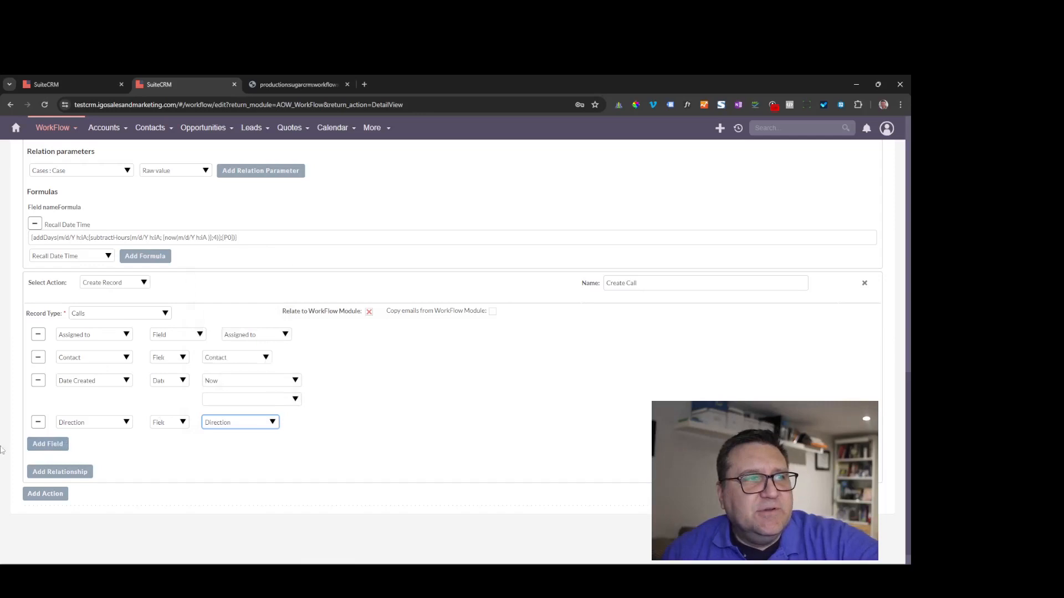
Add a Duration Hours field to the Create Call action with the value 0.
left_click(52, 445)
left_click(79, 446)
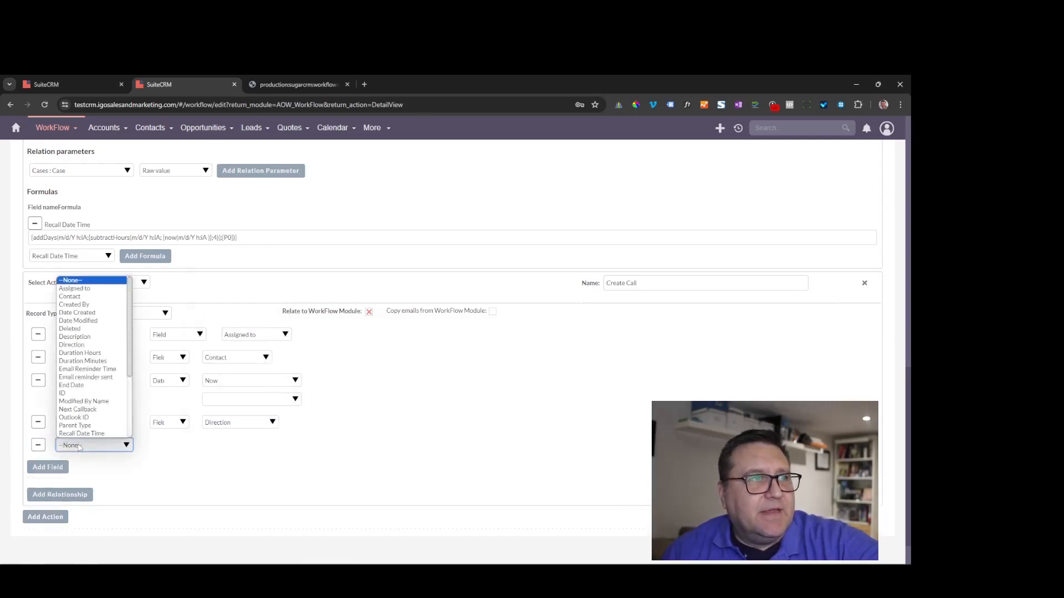
left_click(105, 354)
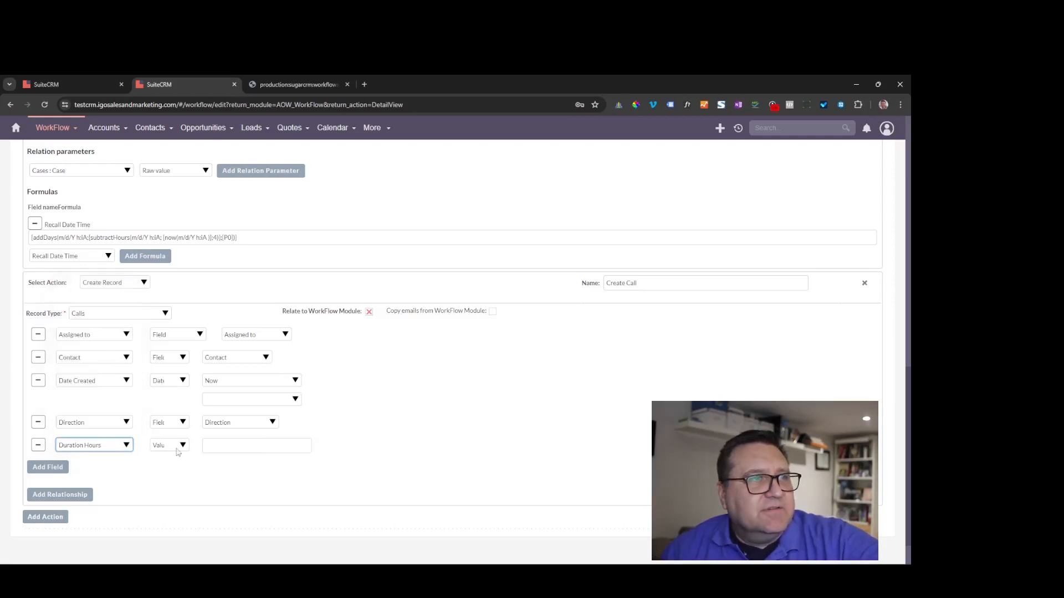
left_click(178, 447)
left_click(211, 447)
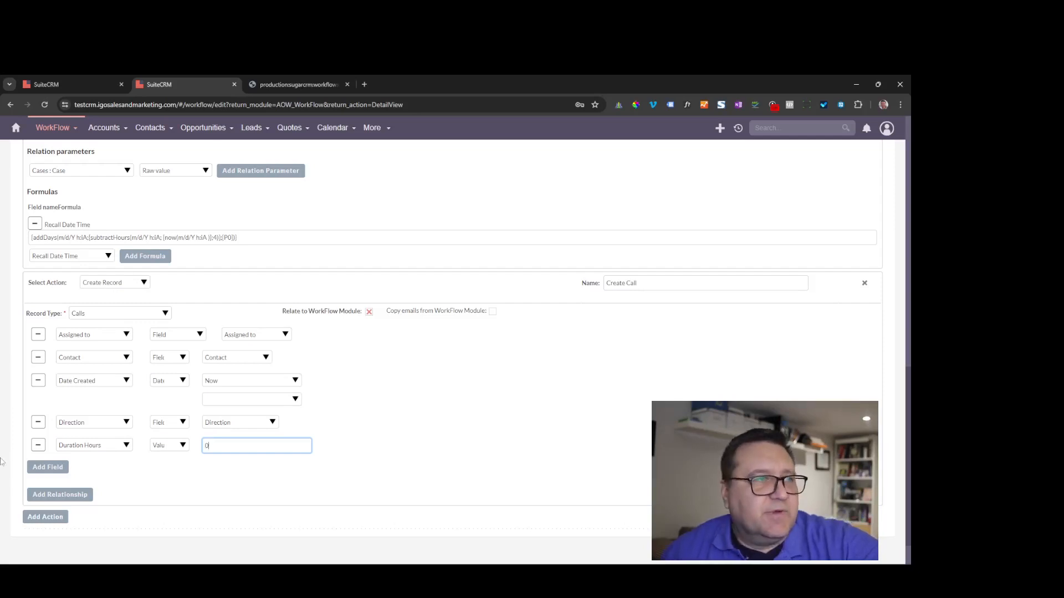
Add a Duration Minutes field to the Create Call action with the value 1.
left_click(48, 467)
left_click(93, 469)
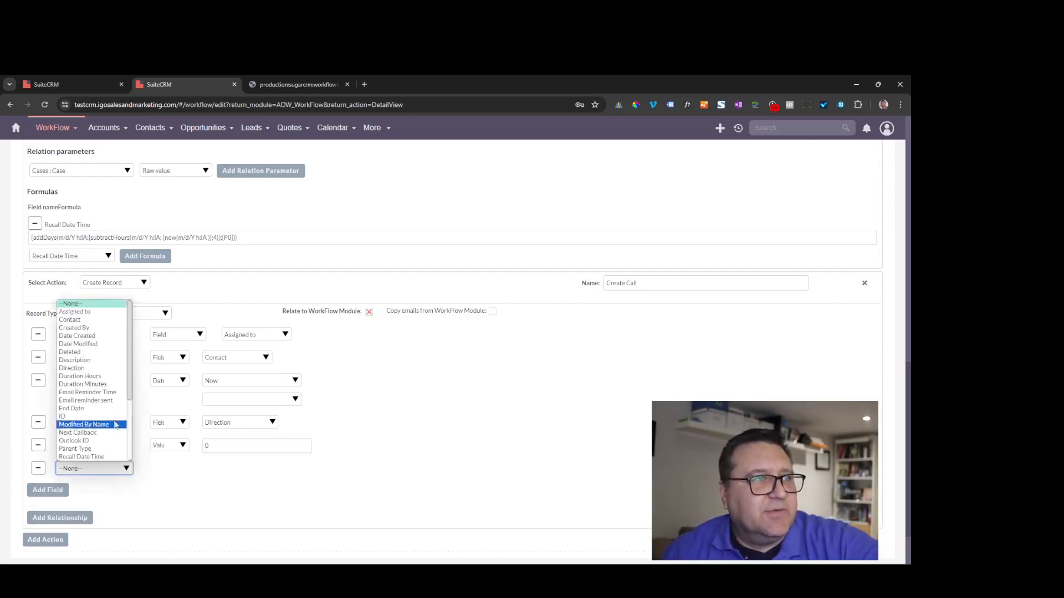
left_click(114, 384)
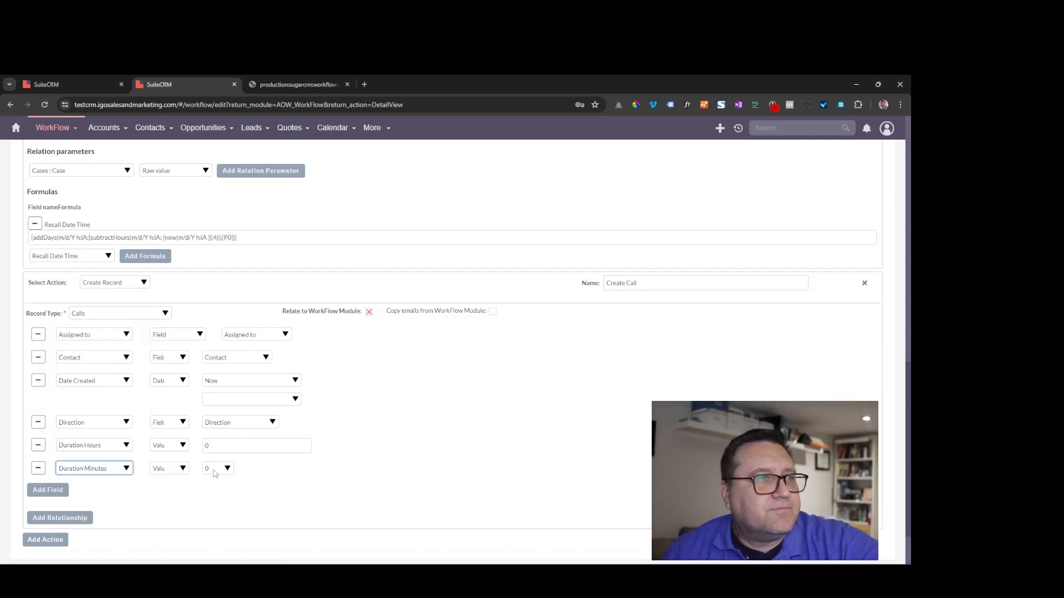
left_click(224, 471)
left_click(212, 488)
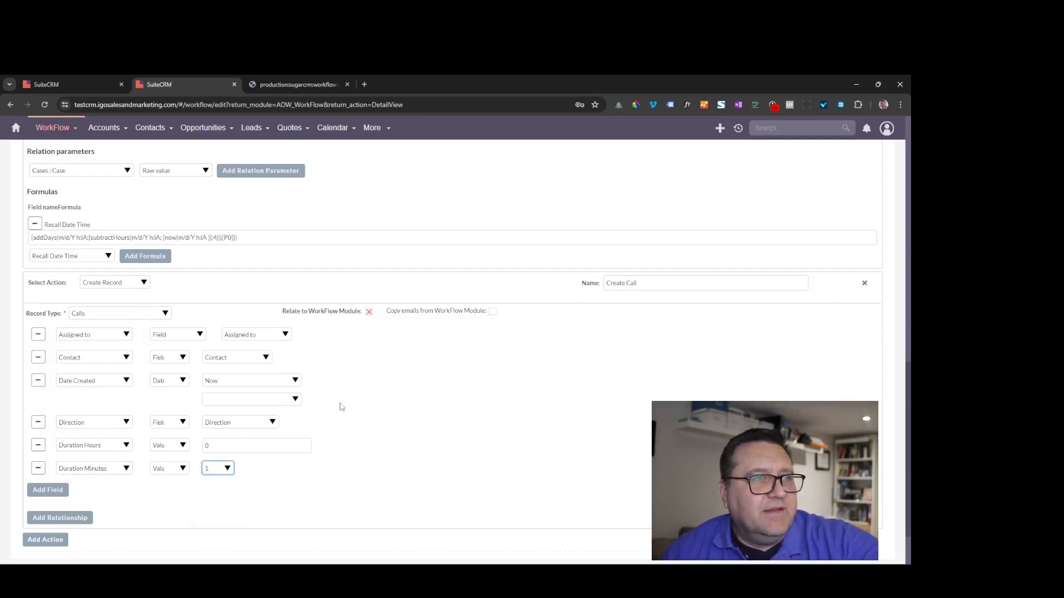
Add a Parent Type field to the Create Call action, filled from the Parent Type field.
scroll(340, 404, "down", 2)
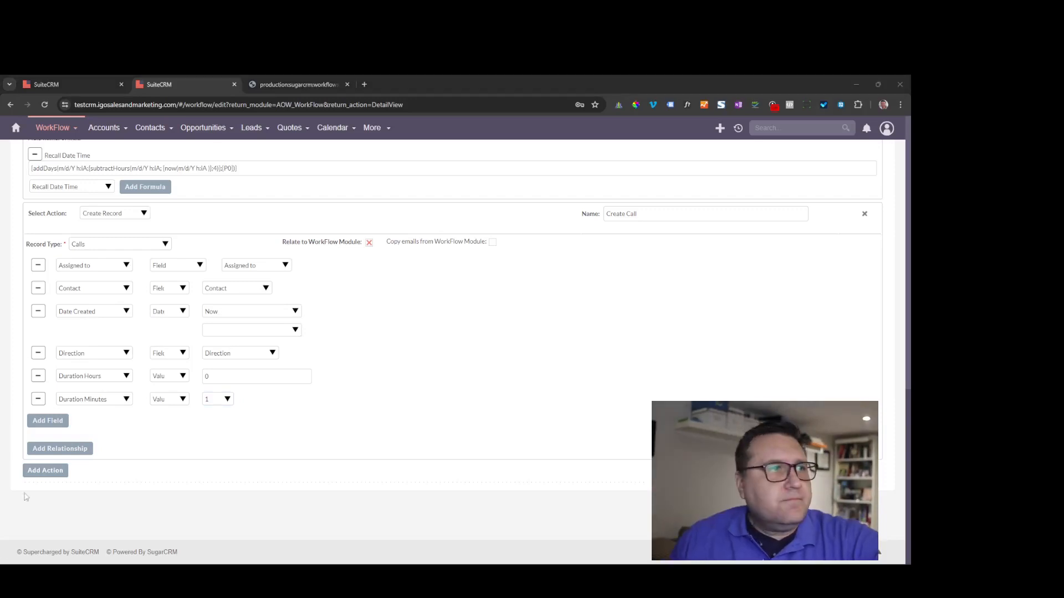
left_click(50, 421)
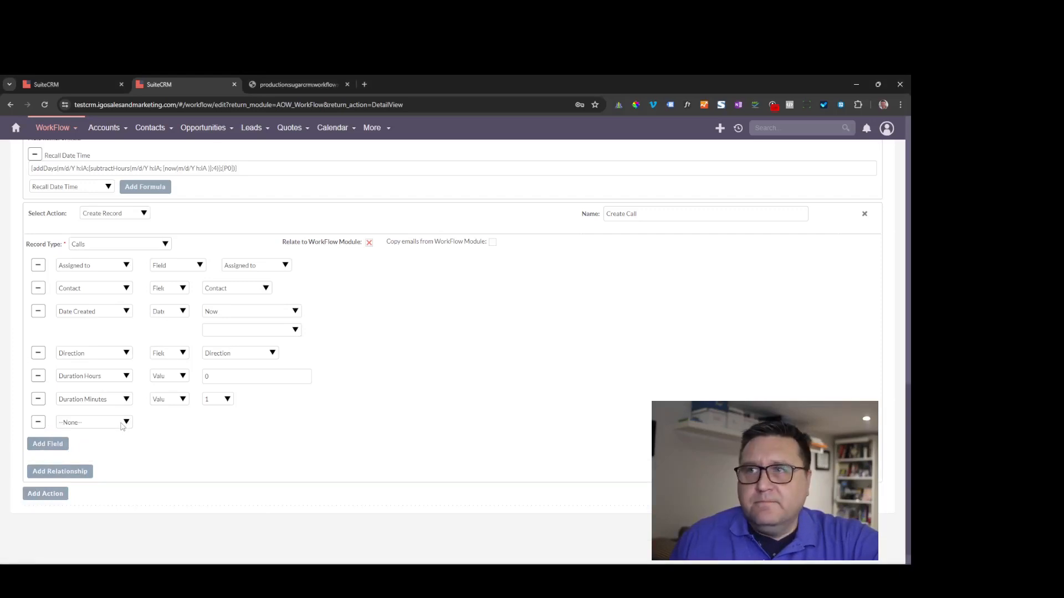
left_click(112, 424)
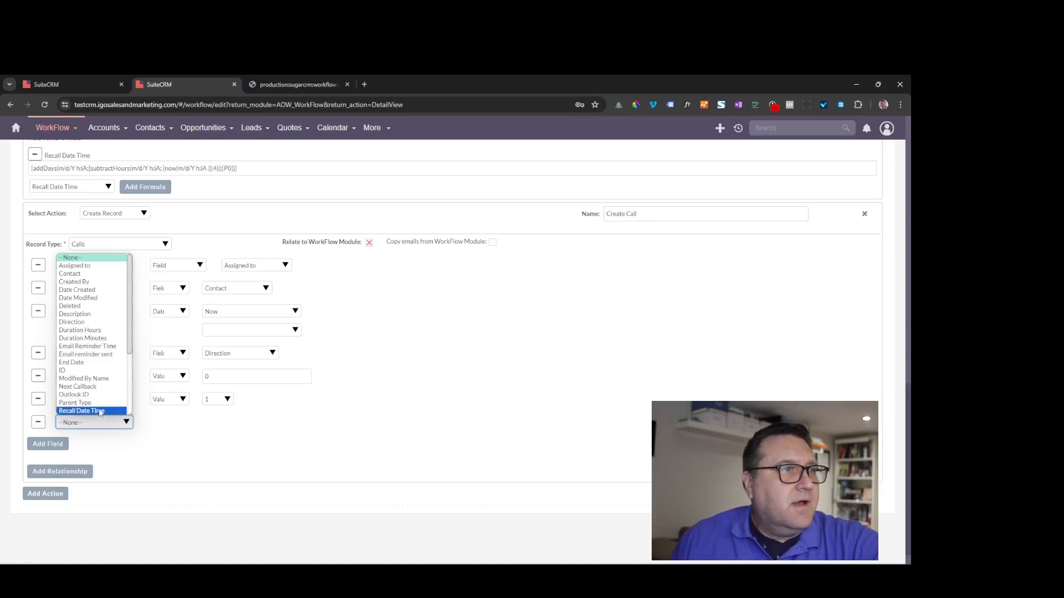
left_click(104, 404)
scroll(255, 413, "down", 1)
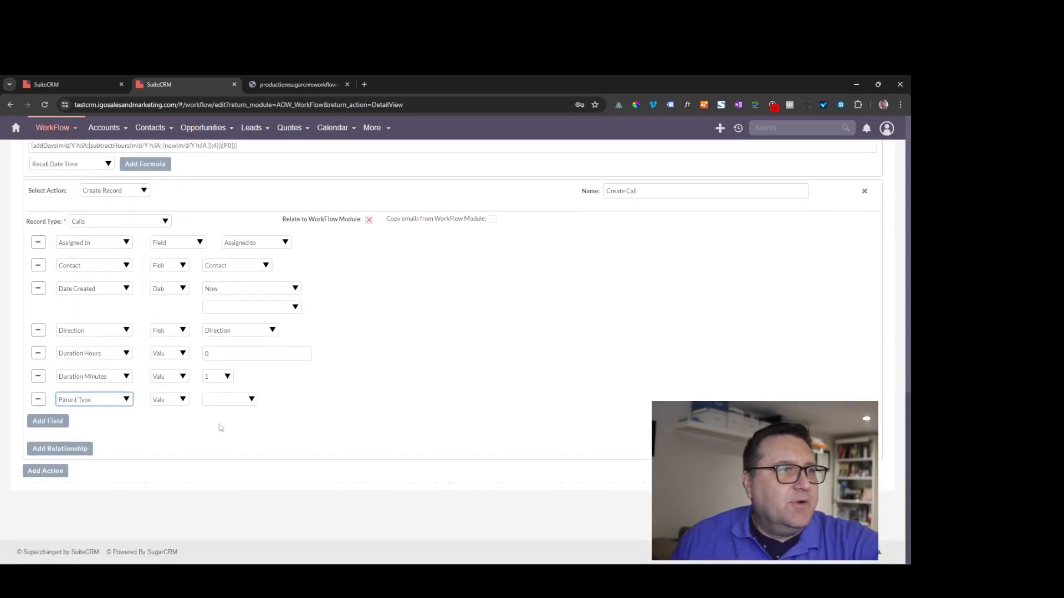
left_click(171, 400)
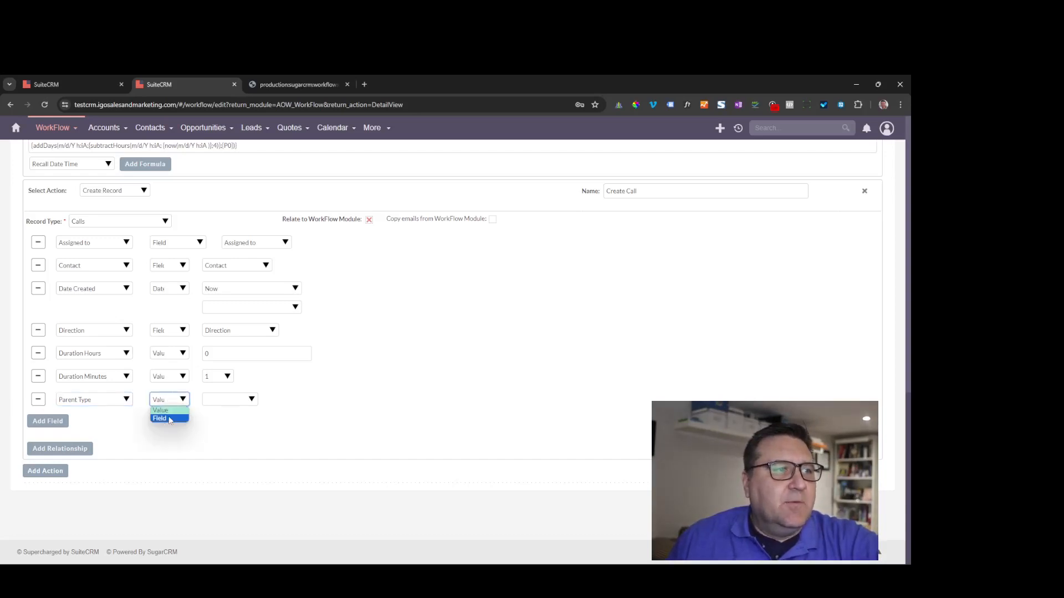
left_click(170, 419)
left_click(264, 400)
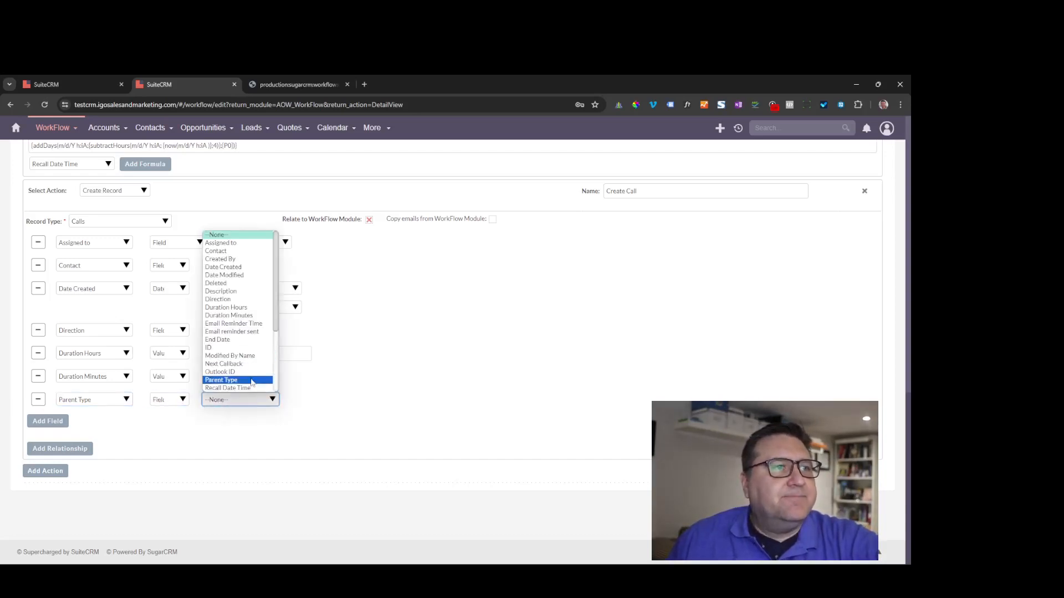
left_click(252, 382)
Add a Related to ID field to the Create Call action, filled from the Related to ID field.
left_click(58, 423)
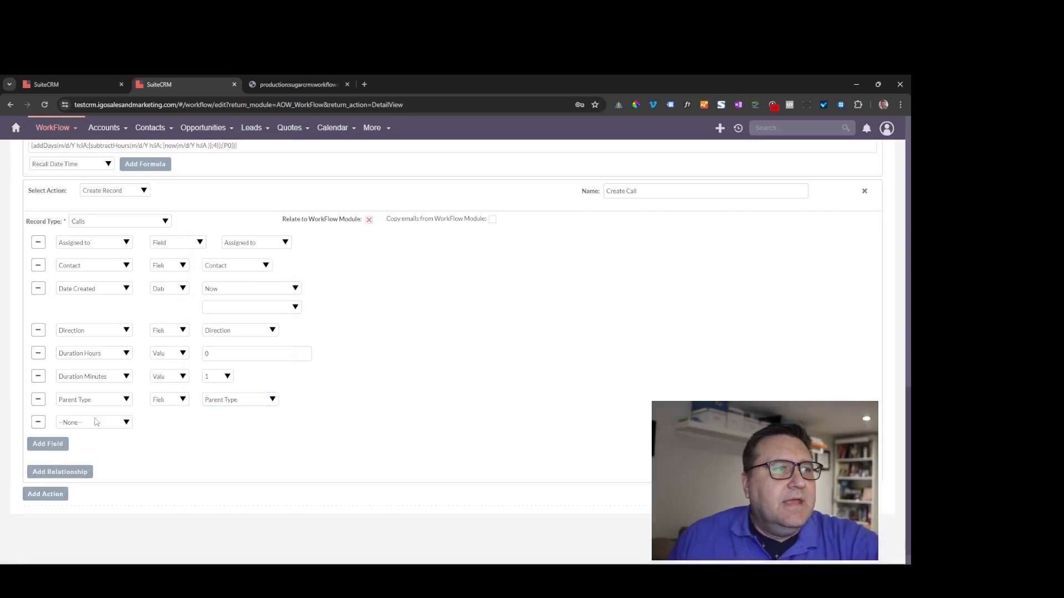
left_click(97, 422)
scroll(122, 403, "down", 3)
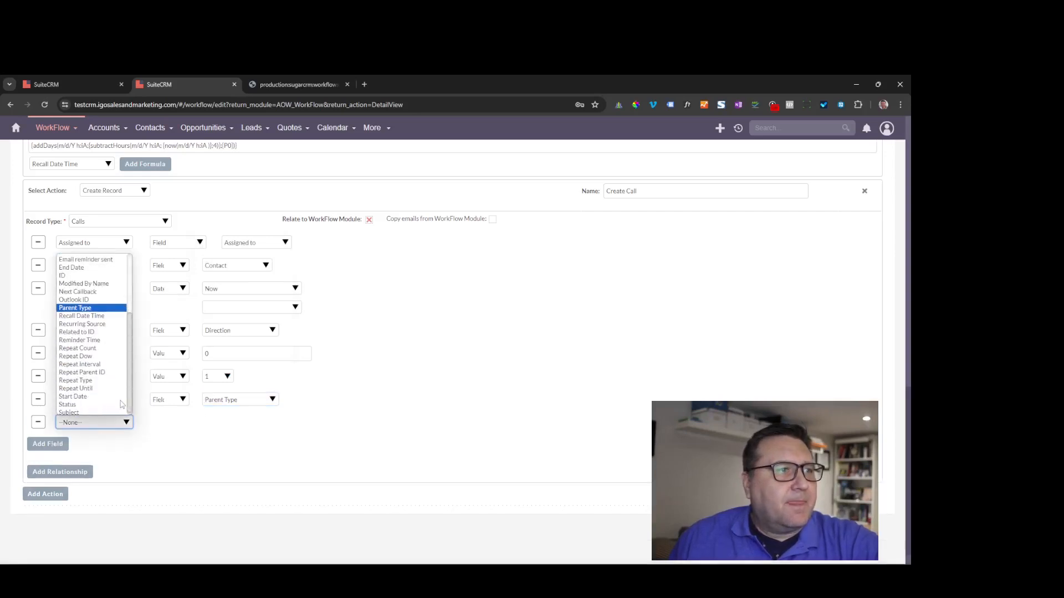
left_click(104, 334)
left_click(174, 425)
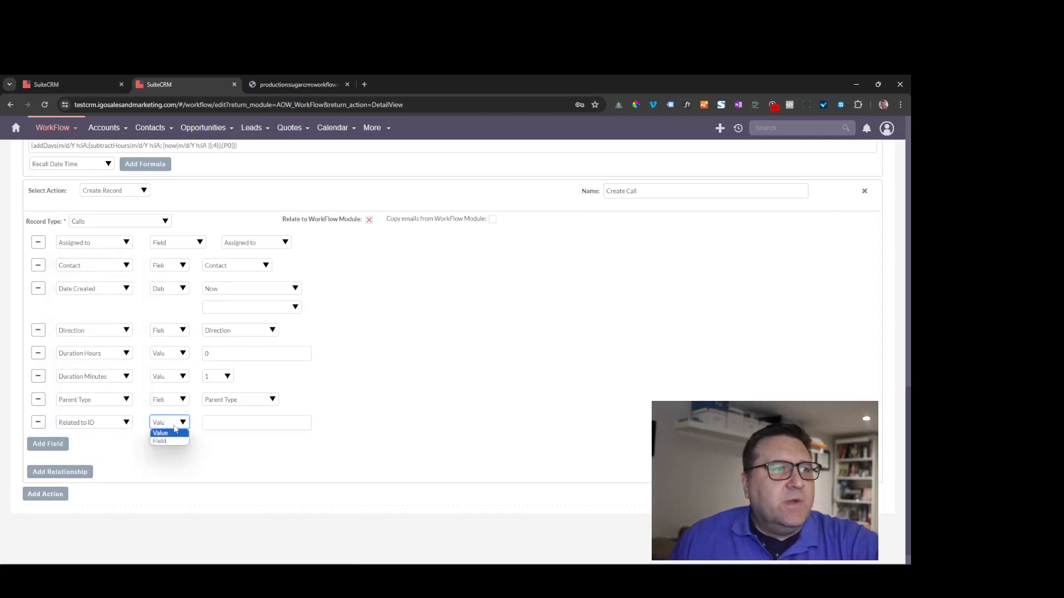
left_click(160, 441)
left_click(230, 424)
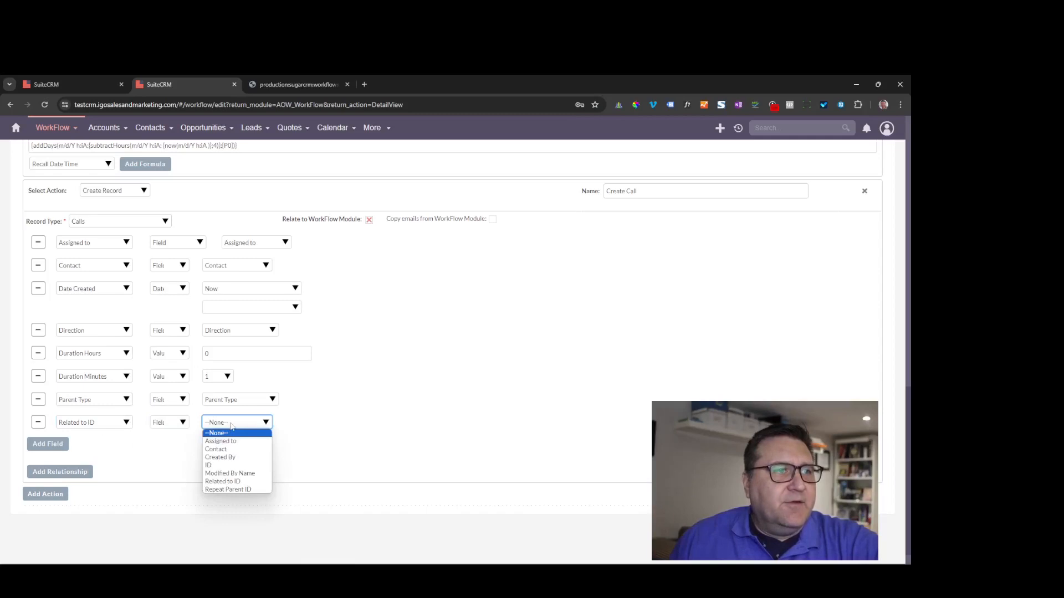
left_click(258, 482)
Add a Status field to the Create Call action with the value Planned.
left_click(51, 445)
left_click(110, 446)
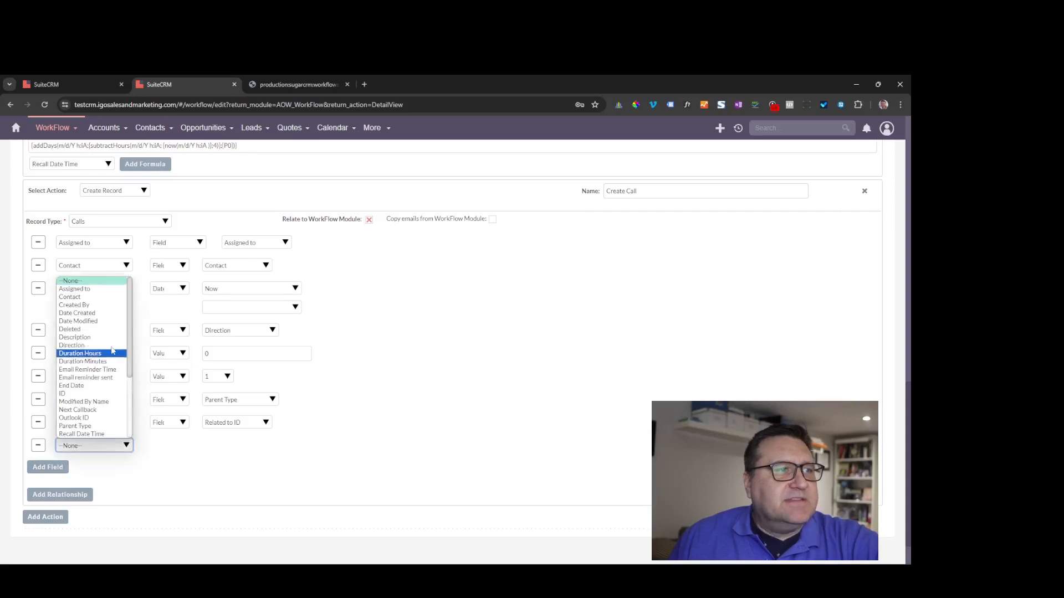
scroll(104, 345, "down", 5)
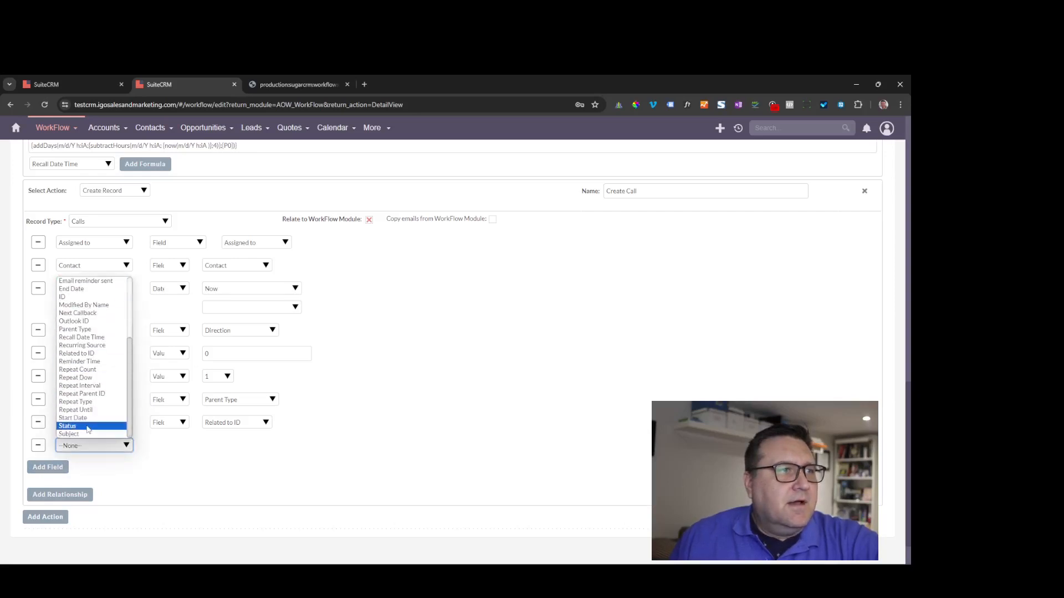
left_click(87, 427)
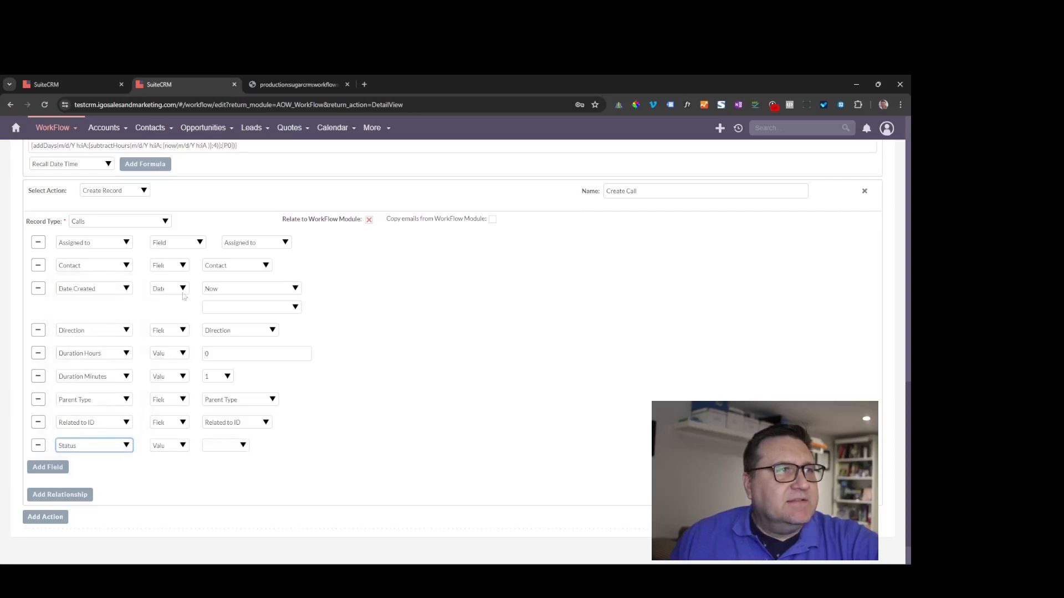
left_click(218, 446)
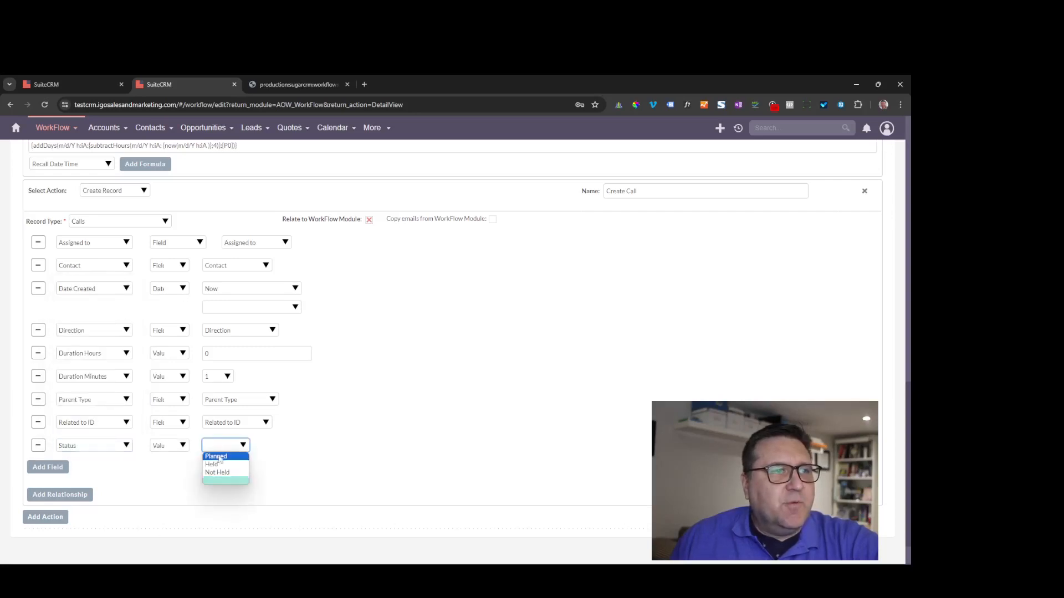
left_click(222, 457)
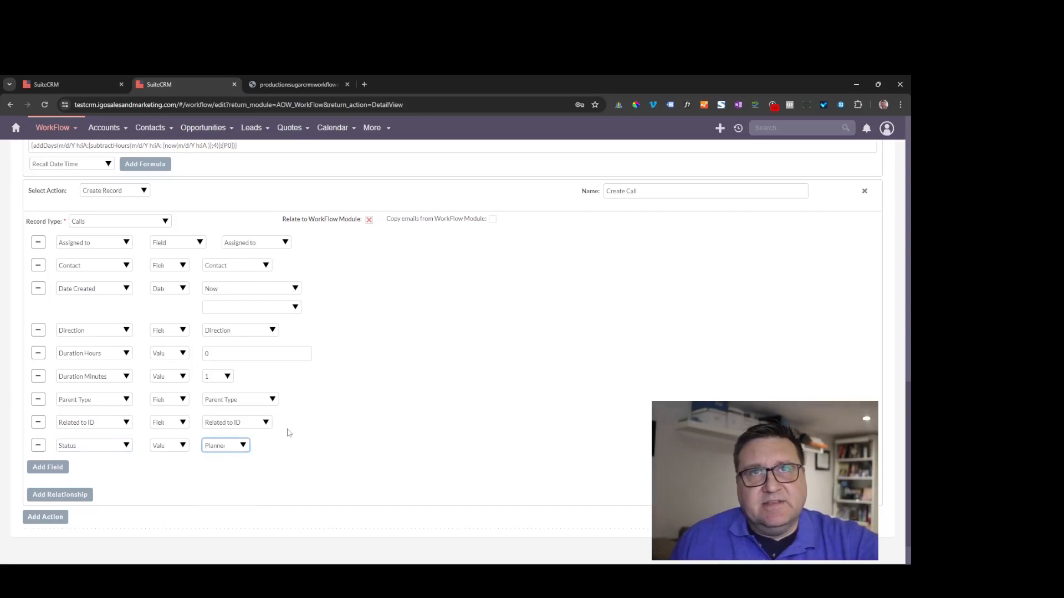
Add a Subject field to the Create Call action with the value "Call Back".
left_click(52, 470)
left_click(94, 468)
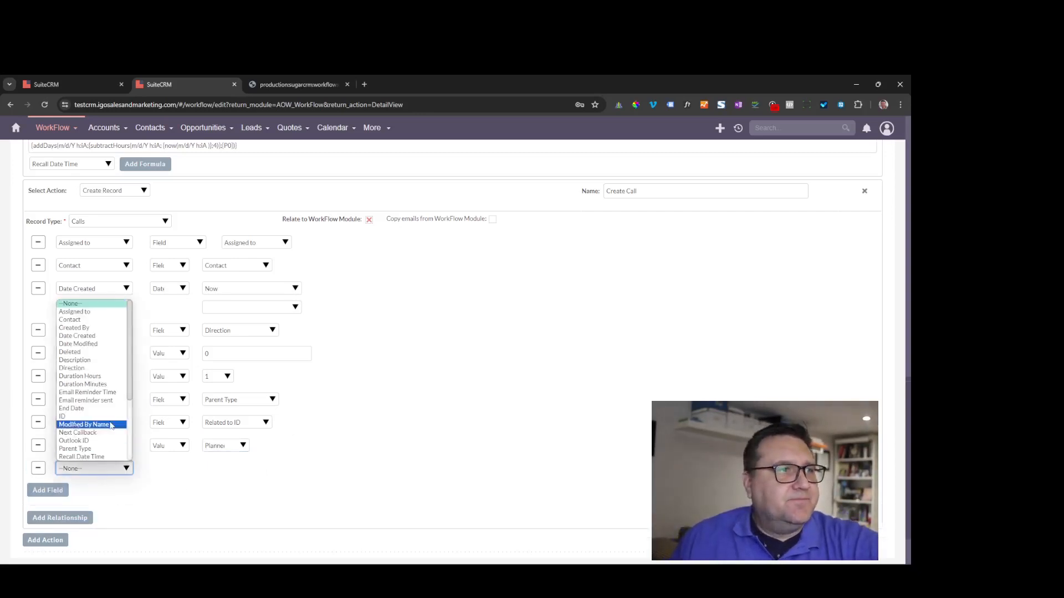
scroll(110, 410, "down", 1)
scroll(123, 391, "down", 3)
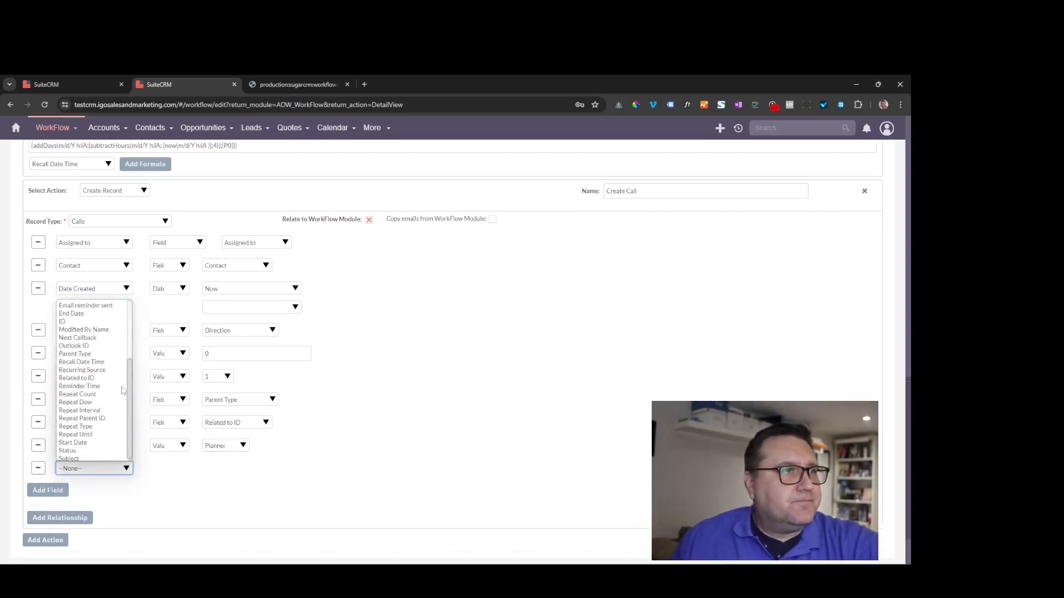
left_click(75, 458)
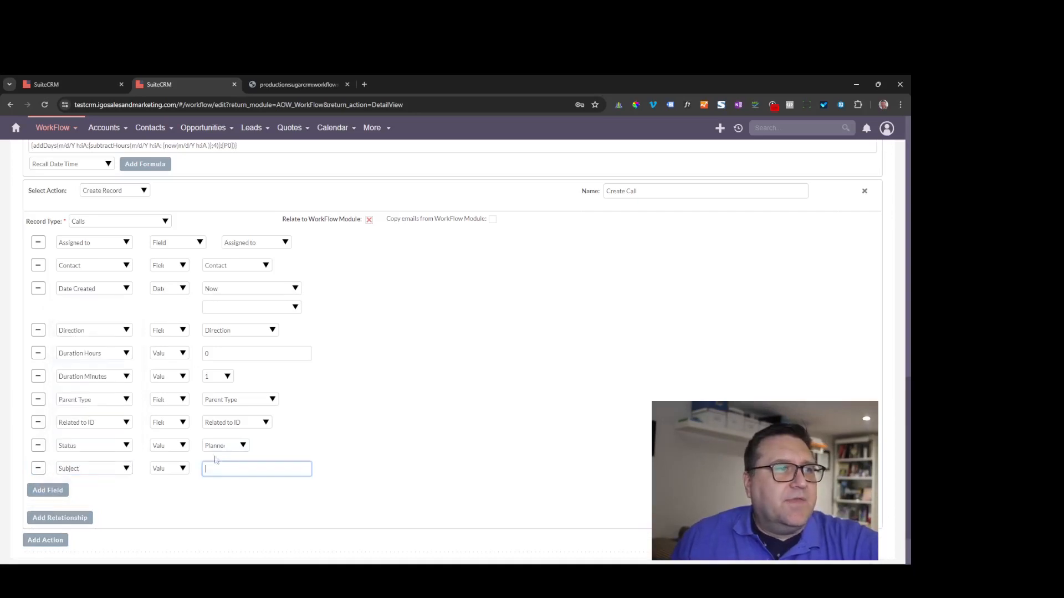
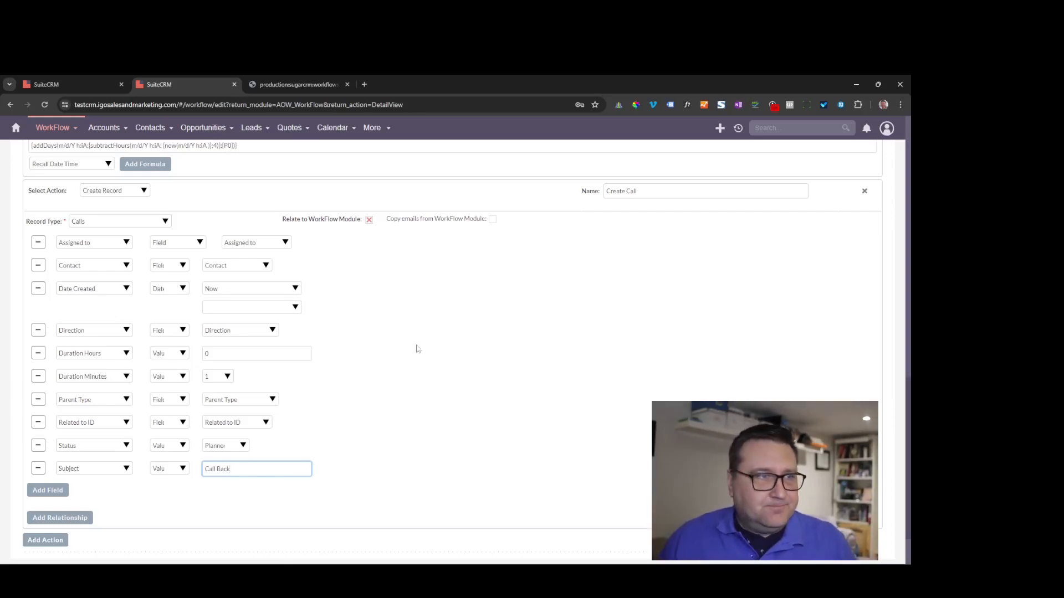
Review the wiki guide's call field mappings and Add The Relationships section, and compare them with the Create Call action.
left_click(299, 84)
scroll(342, 234, "down", 4)
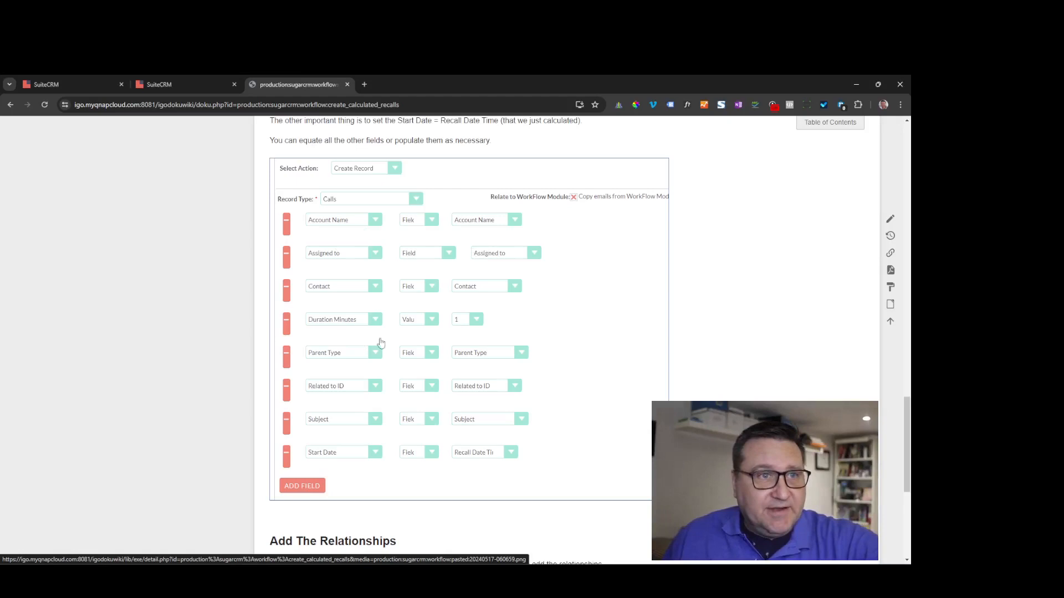
scroll(459, 384, "down", 5)
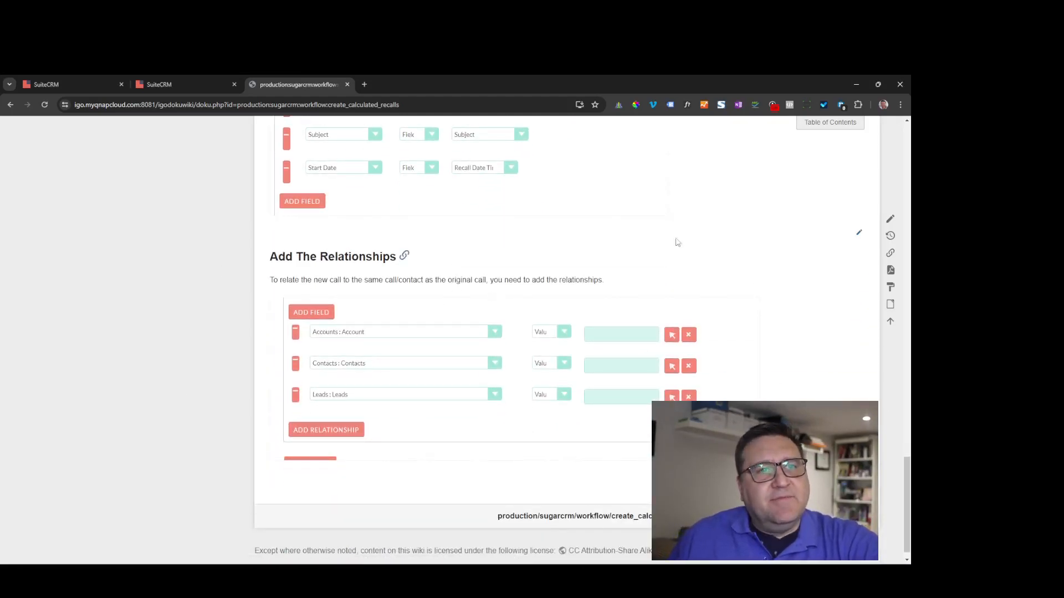
left_click(163, 80)
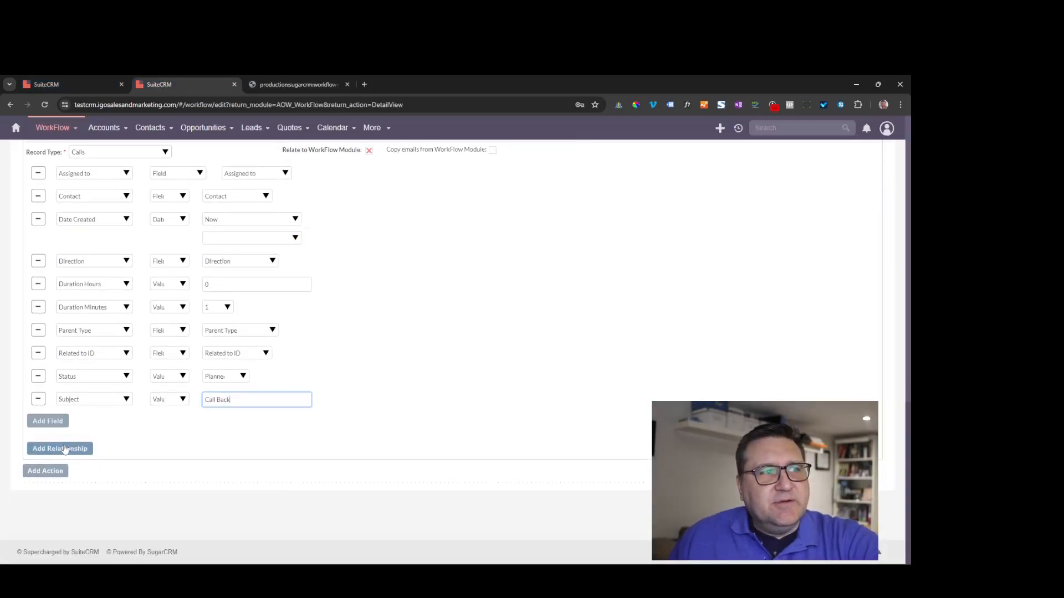
scroll(451, 333, "up", 3)
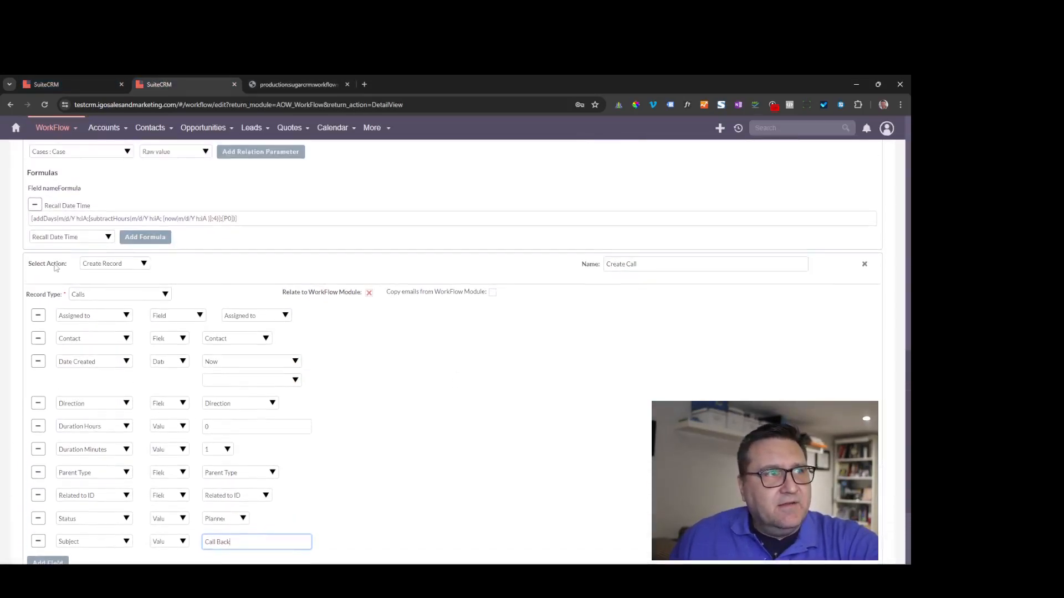
scroll(509, 460, "down", 3)
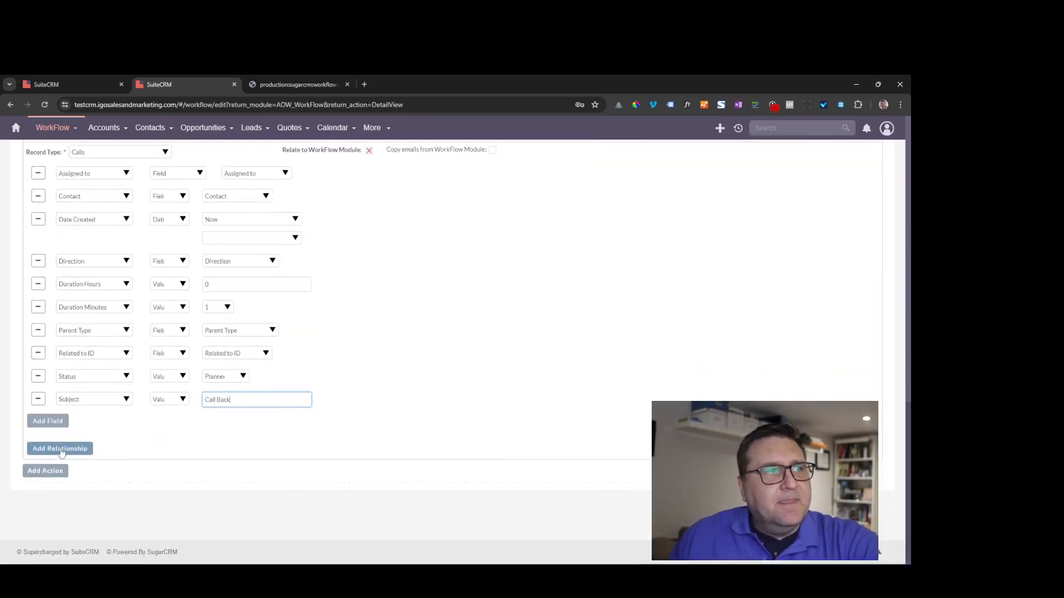
Add a relationship row to the Create Call action, set to Accounts : Account with the Field option.
left_click(62, 449)
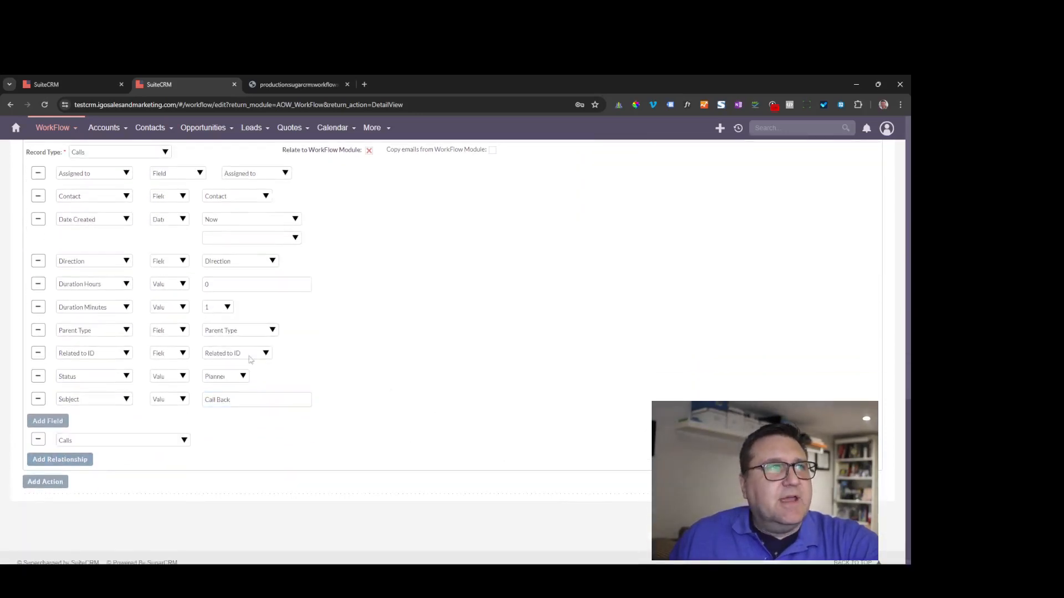
left_click(161, 447)
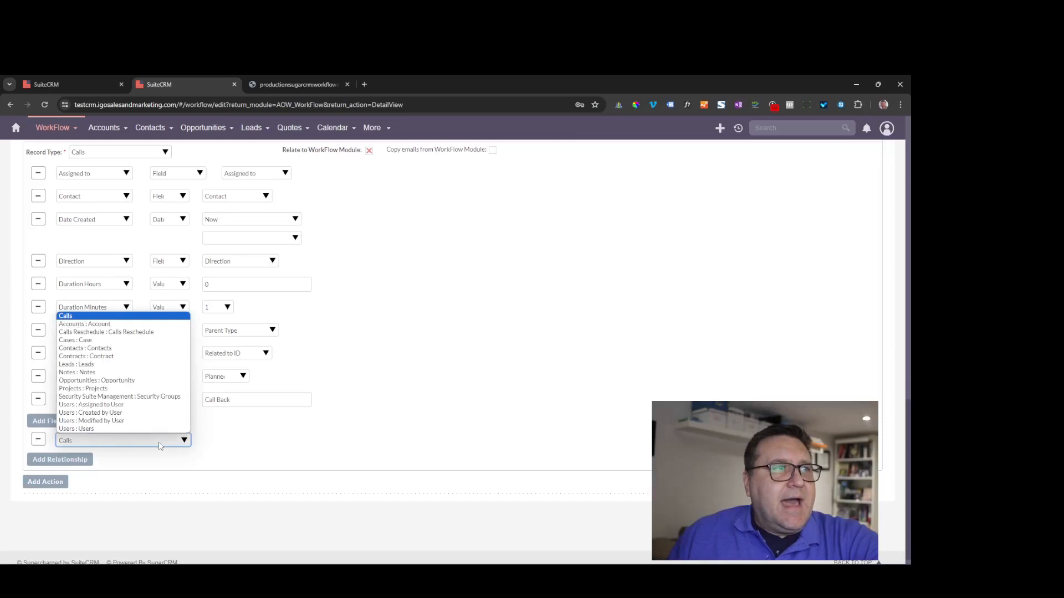
left_click(152, 328)
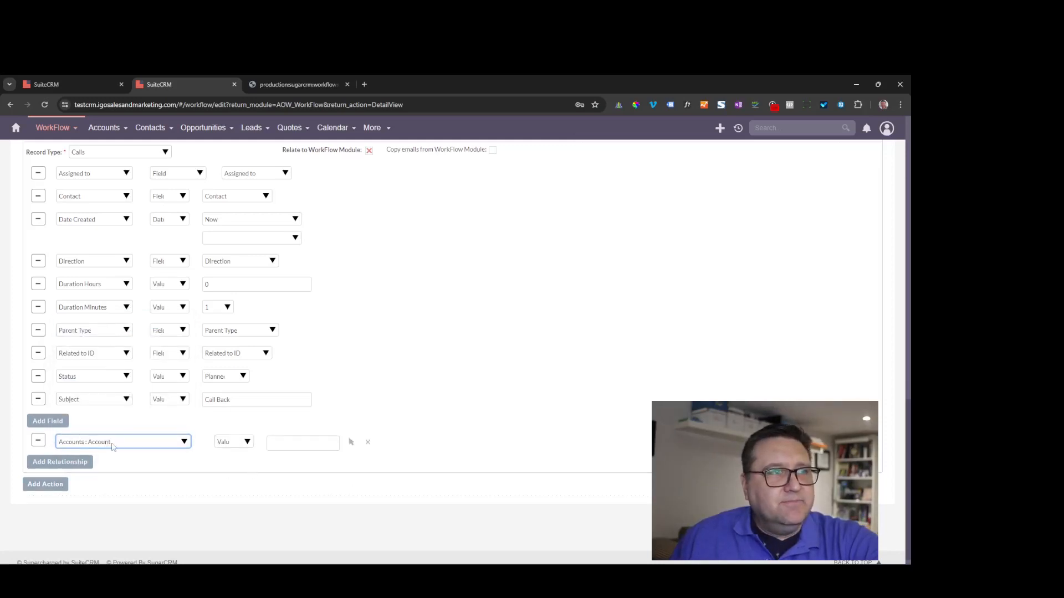
left_click(248, 443)
left_click(226, 465)
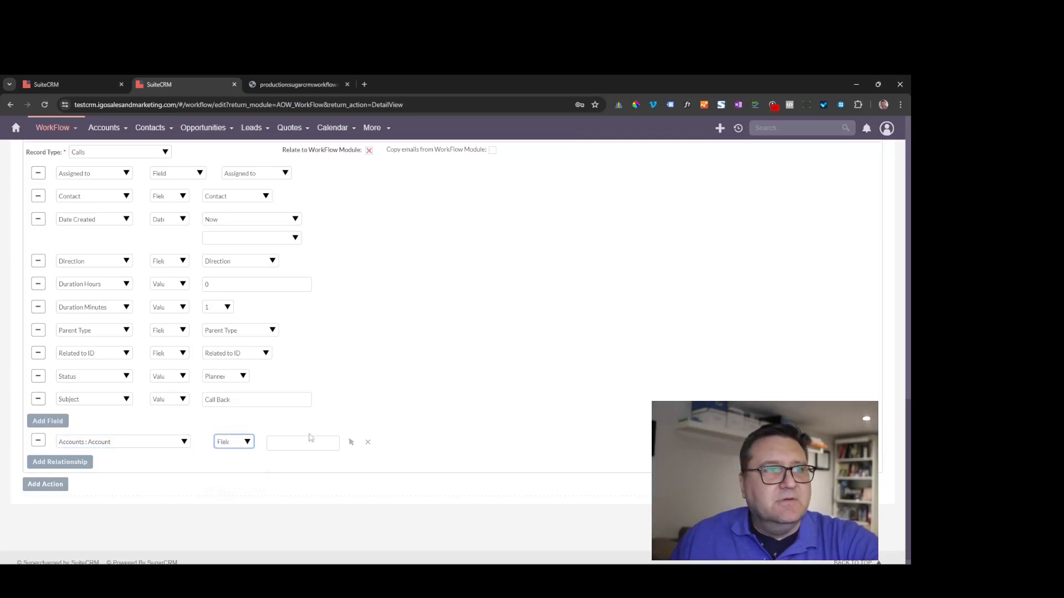
left_click(304, 442)
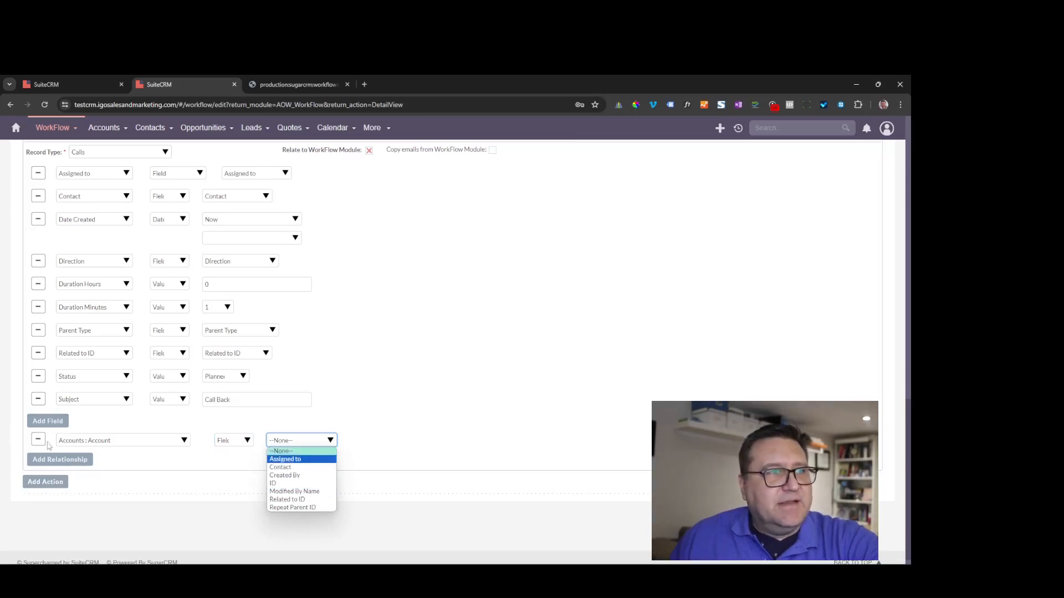
Change the Create Call action's relationship row to Contacts : Contacts, using the Field option with Contact.
left_click(121, 441)
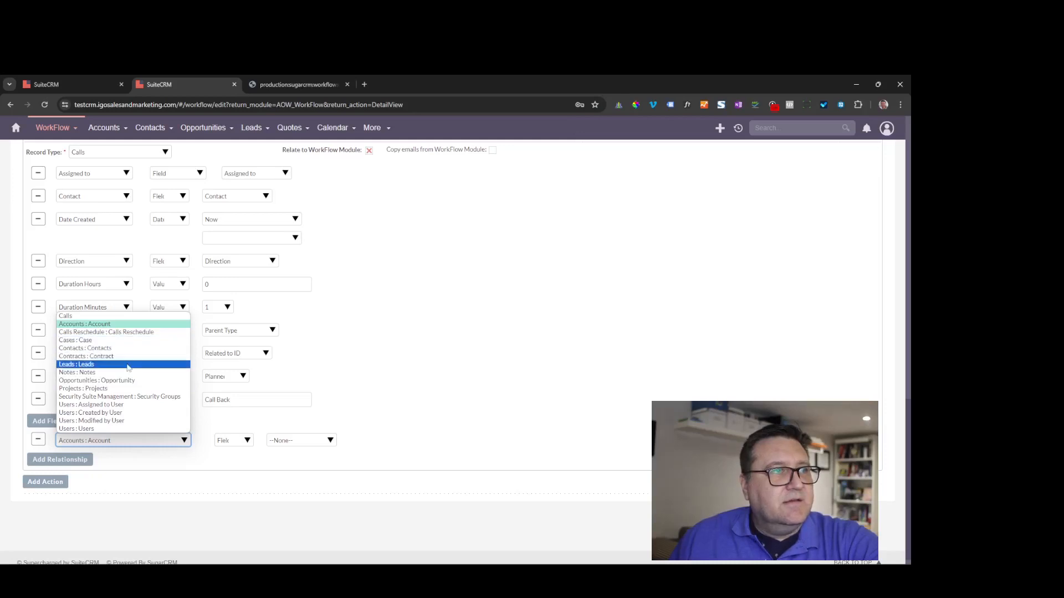
left_click(105, 348)
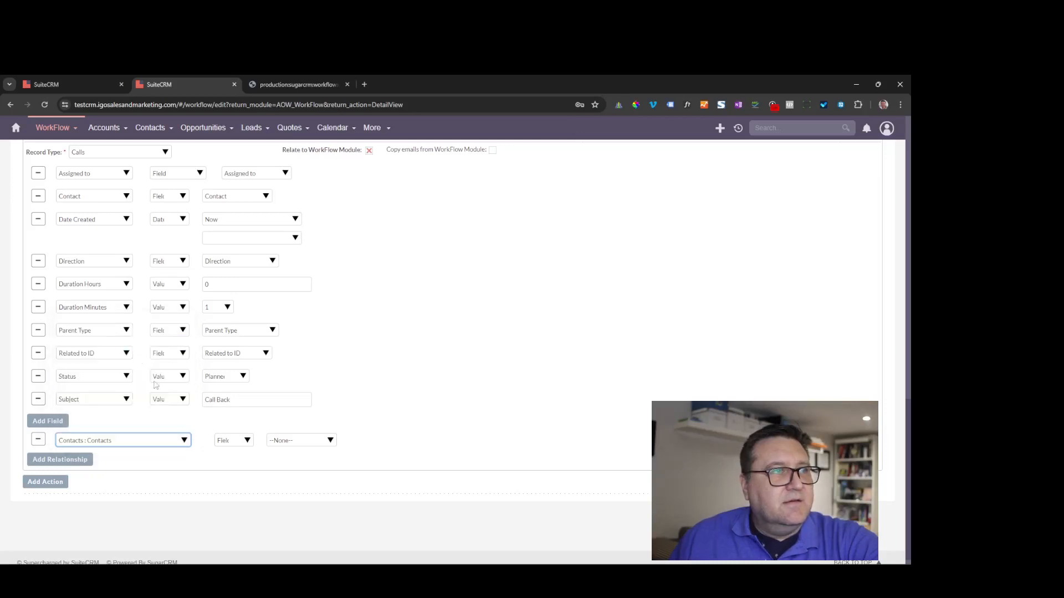
left_click(251, 446)
left_click(236, 463)
left_click(293, 442)
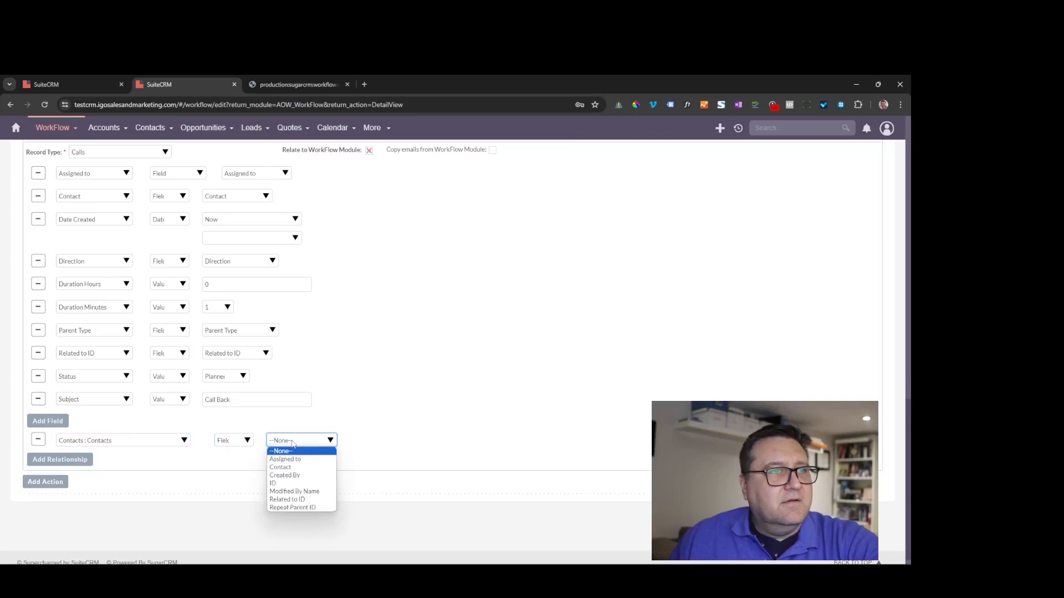
left_click(286, 467)
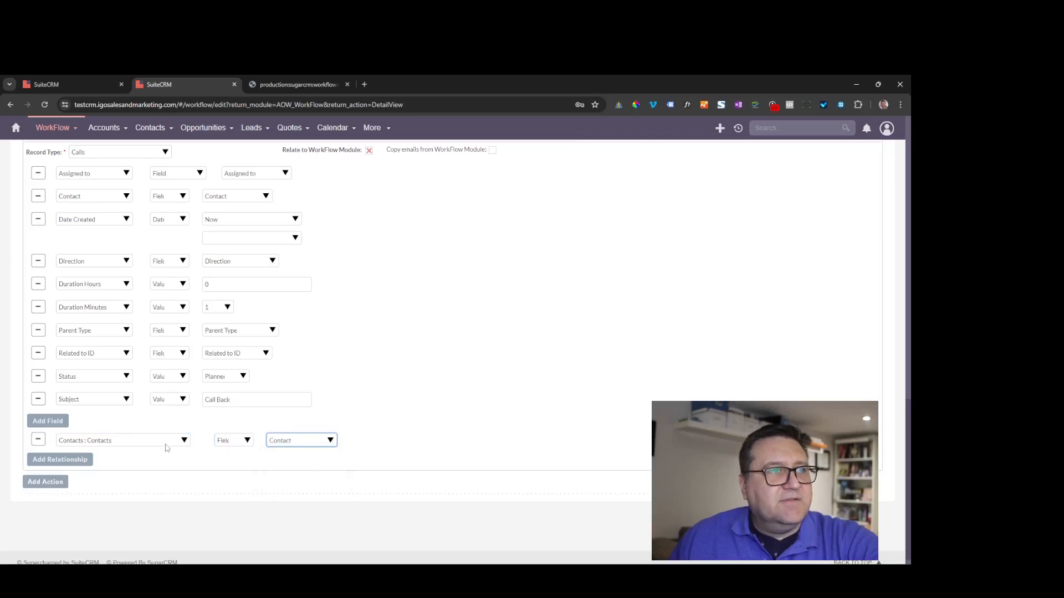
Add a Leads : Leads relationship to the Create Call action, using the Field option with Related to ID.
left_click(86, 465)
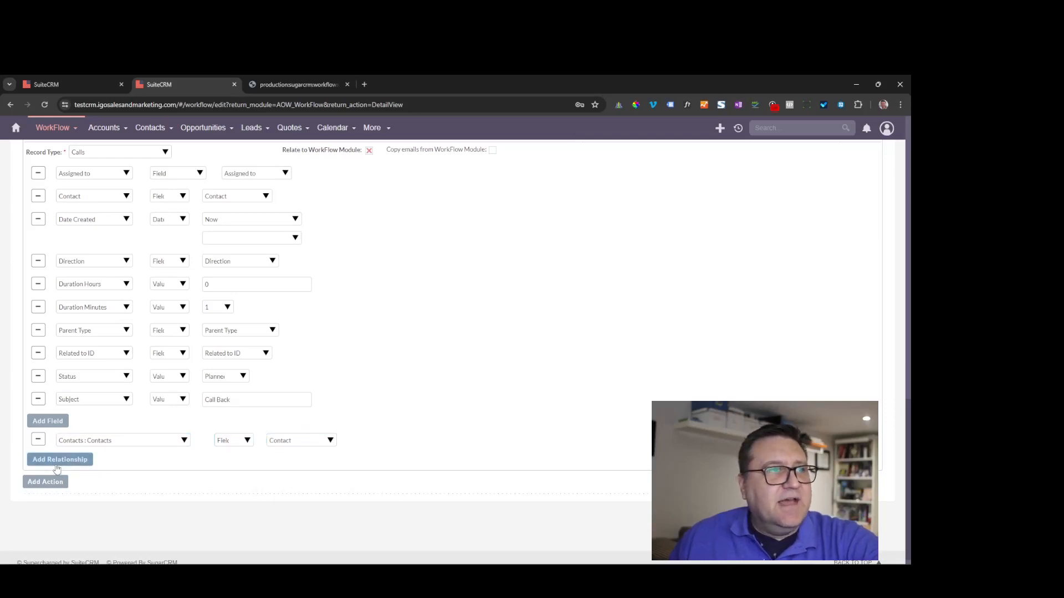
left_click(121, 459)
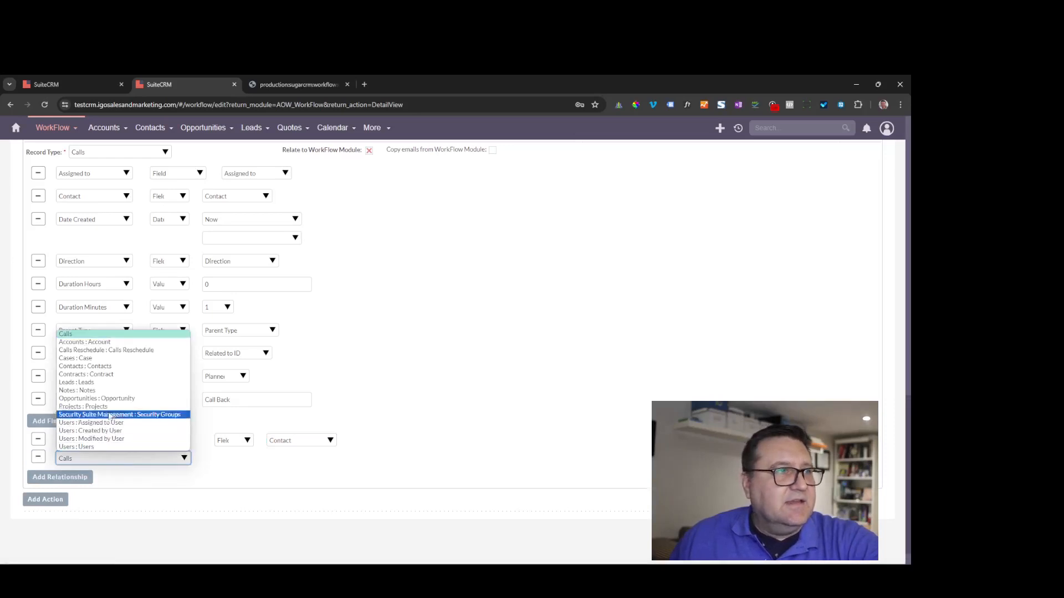
left_click(93, 384)
left_click(233, 461)
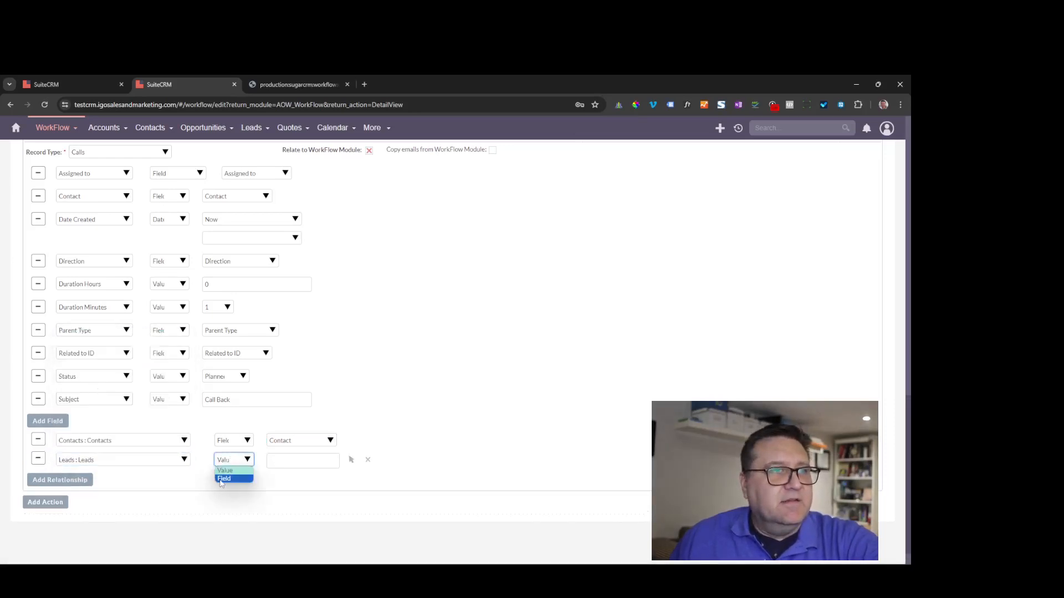
left_click(222, 479)
left_click(287, 458)
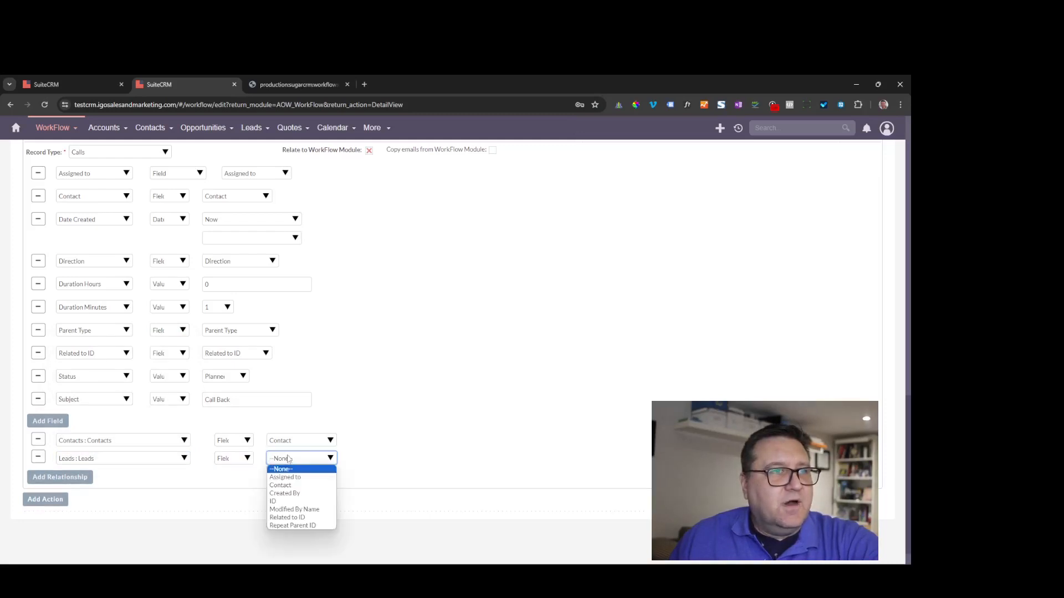
left_click(329, 522)
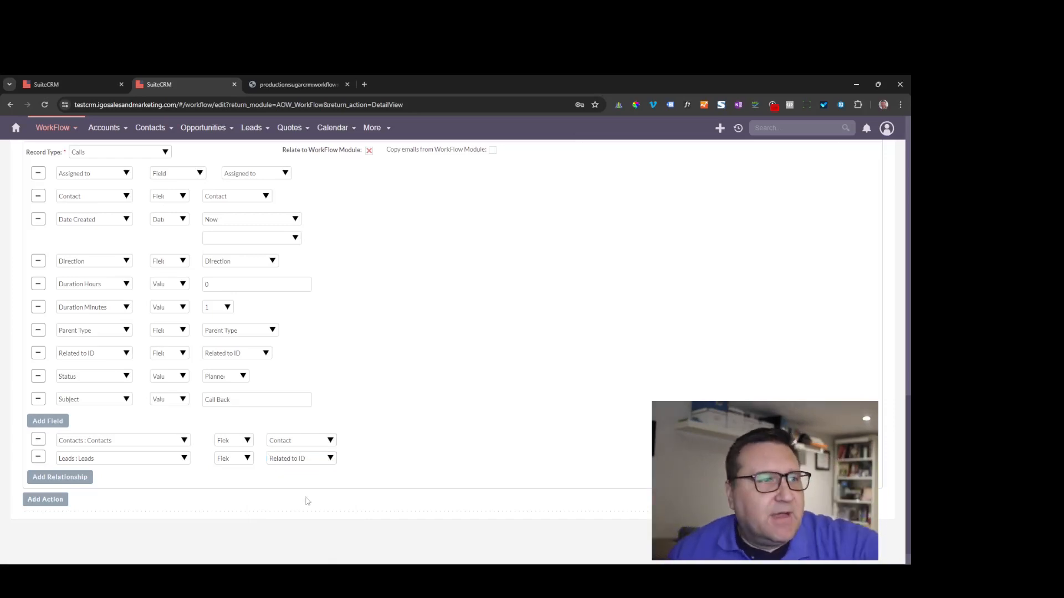
Check the wiki guide's Add The Relationships section against the relationship rows of the Create Call action.
left_click(311, 84)
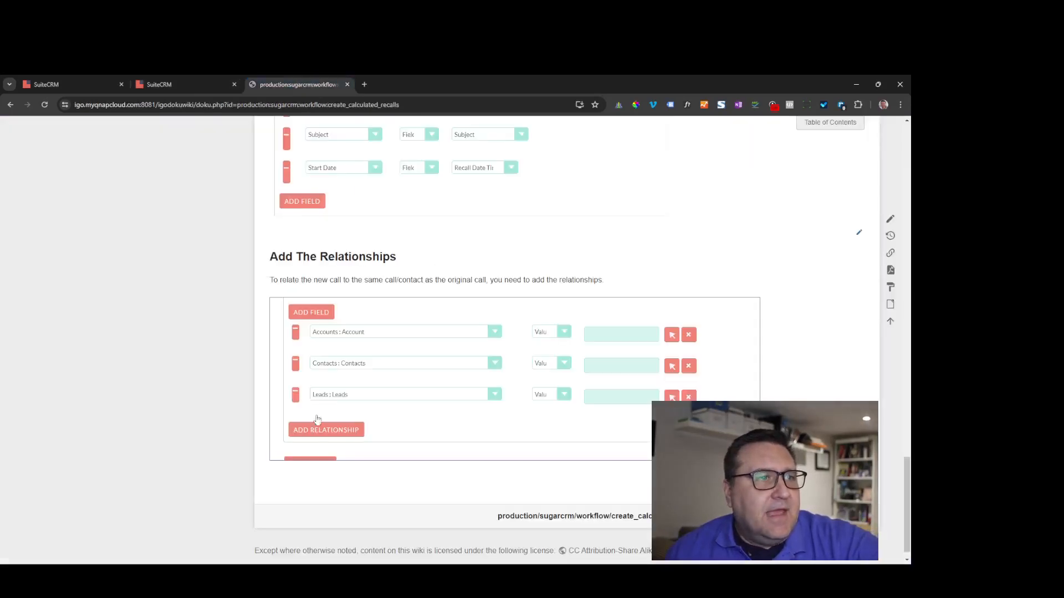
scroll(383, 321, "down", 1)
left_click(178, 84)
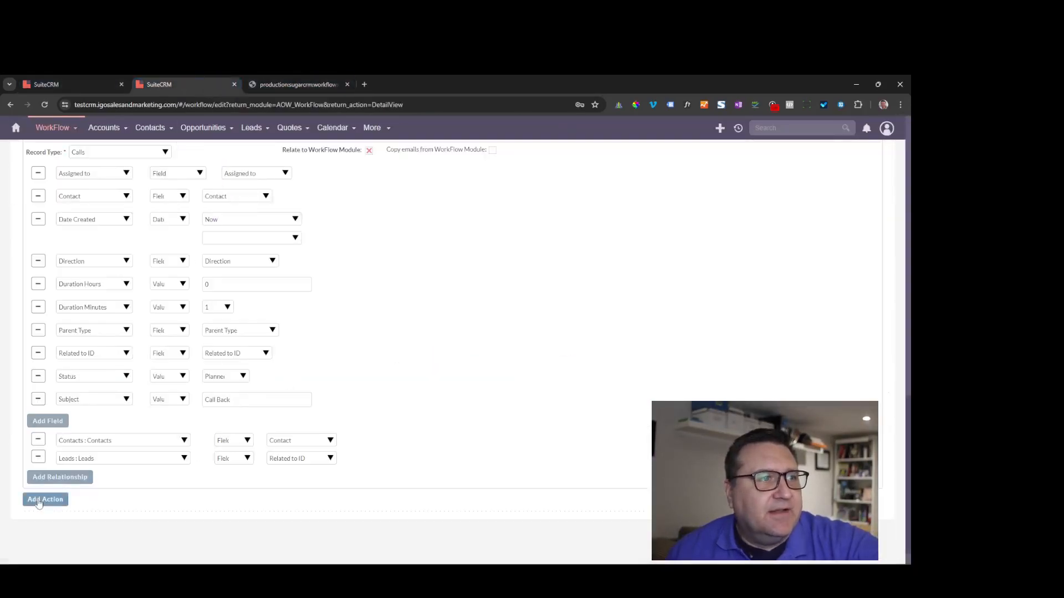
Switch to the other SuiteCRM site's browser window and open its existing Create Call Backs workflow.
left_click(61, 84)
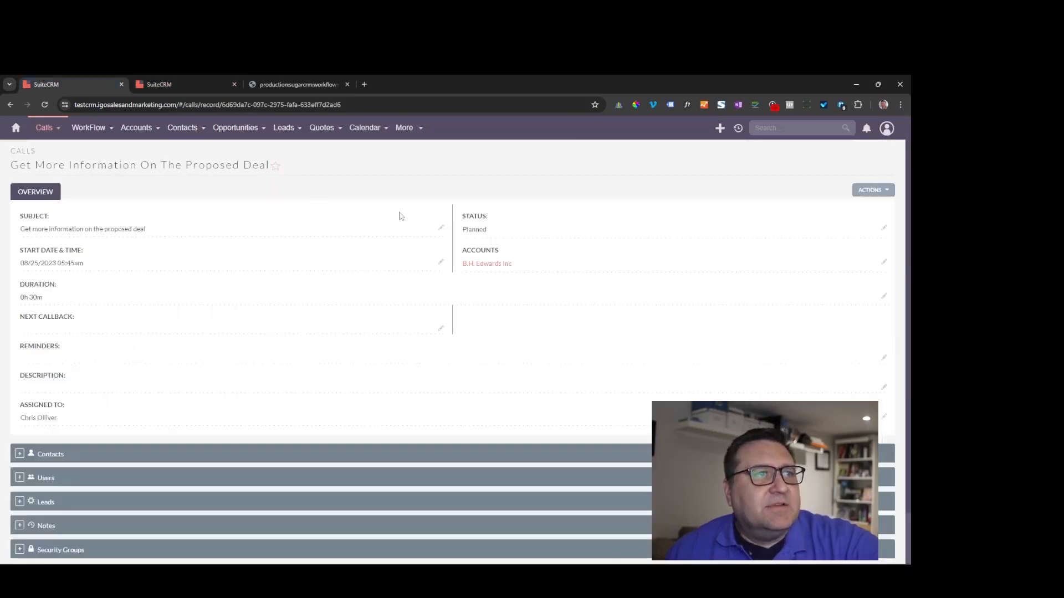
left_click_drag(909, 488, 442, 118)
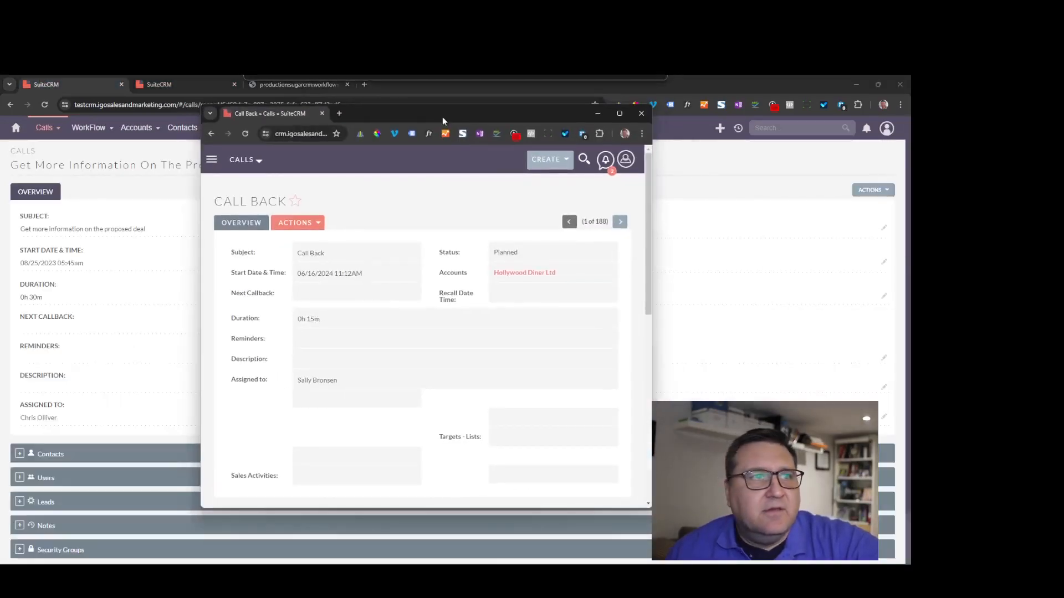
left_click(619, 113)
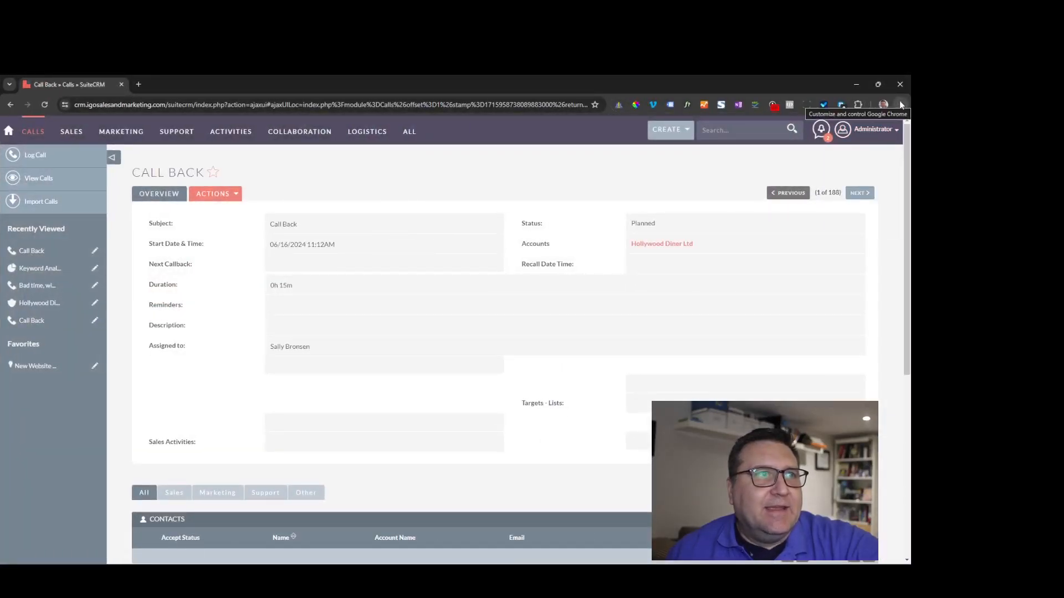
mouse_move(409, 133)
scroll(416, 340, "down", 10)
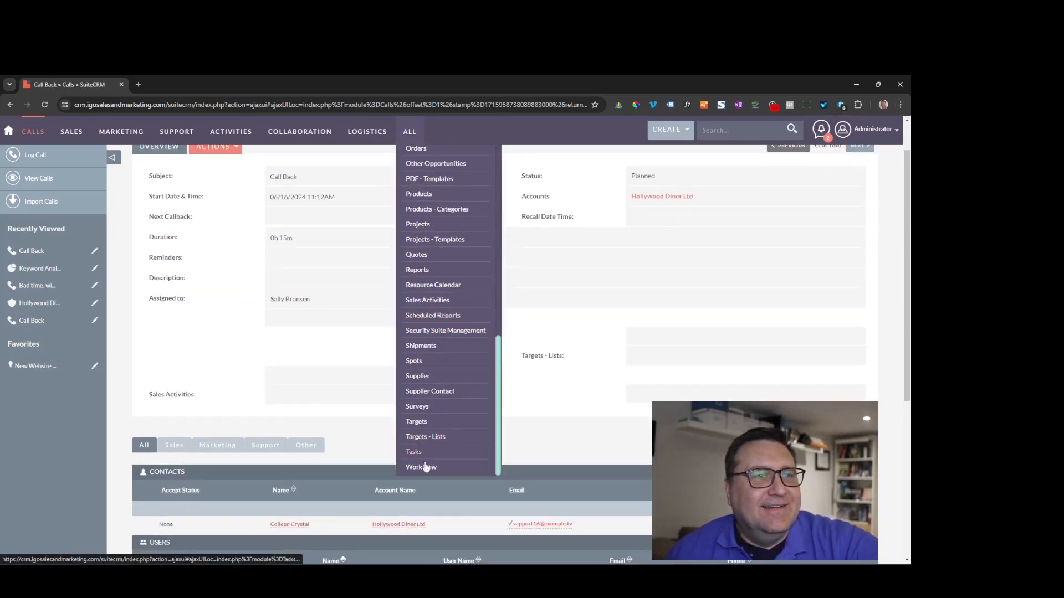
left_click(420, 467)
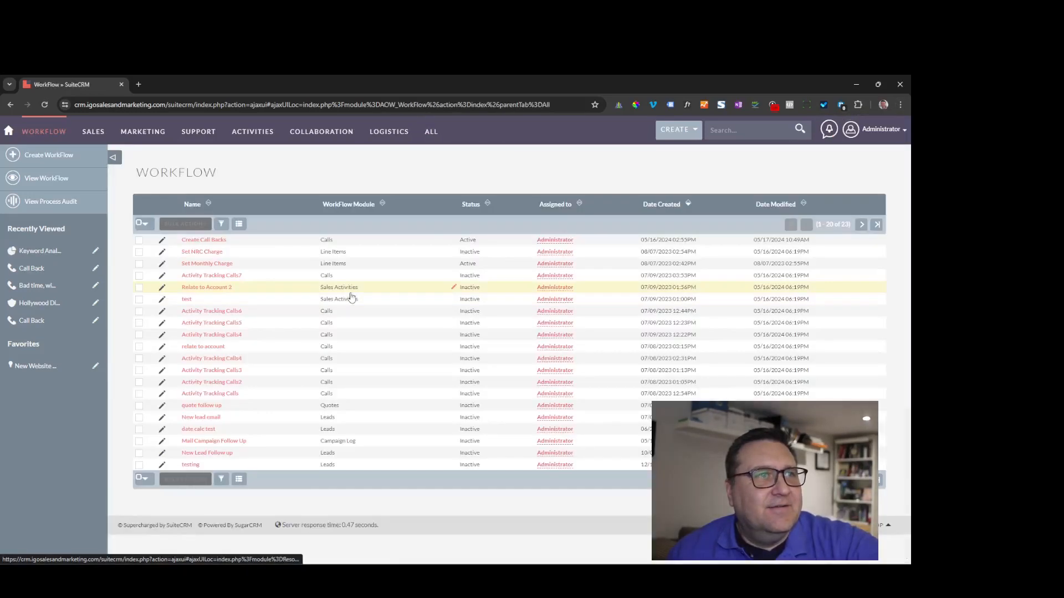
left_click(217, 240)
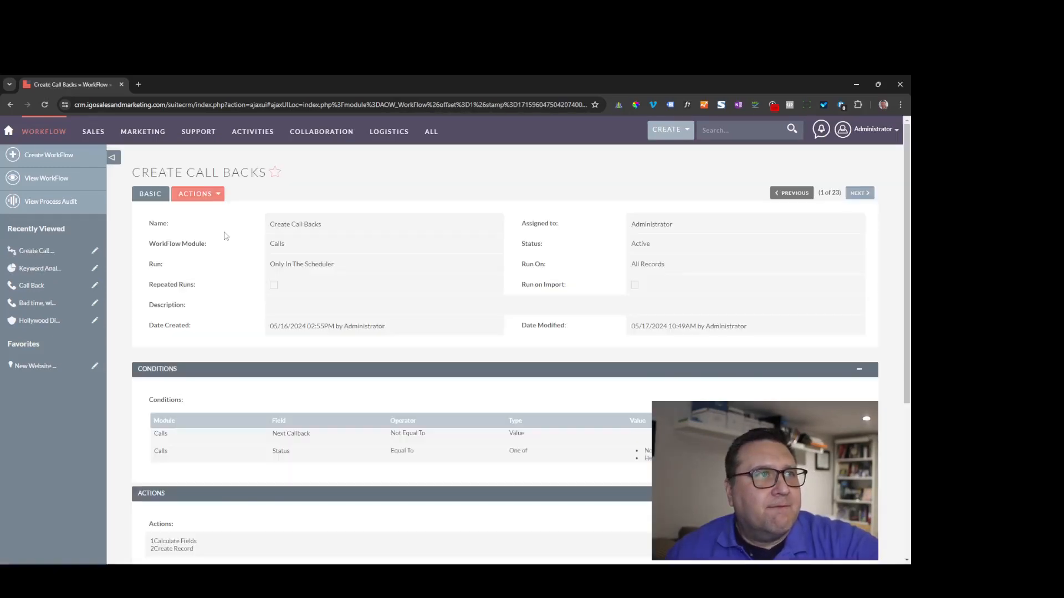
Open the existing Create Call Backs workflow for editing and examine its new-call field mappings and relationships.
scroll(299, 237, "down", 2)
scroll(258, 273, "up", 2)
scroll(100, 167, "up", 1)
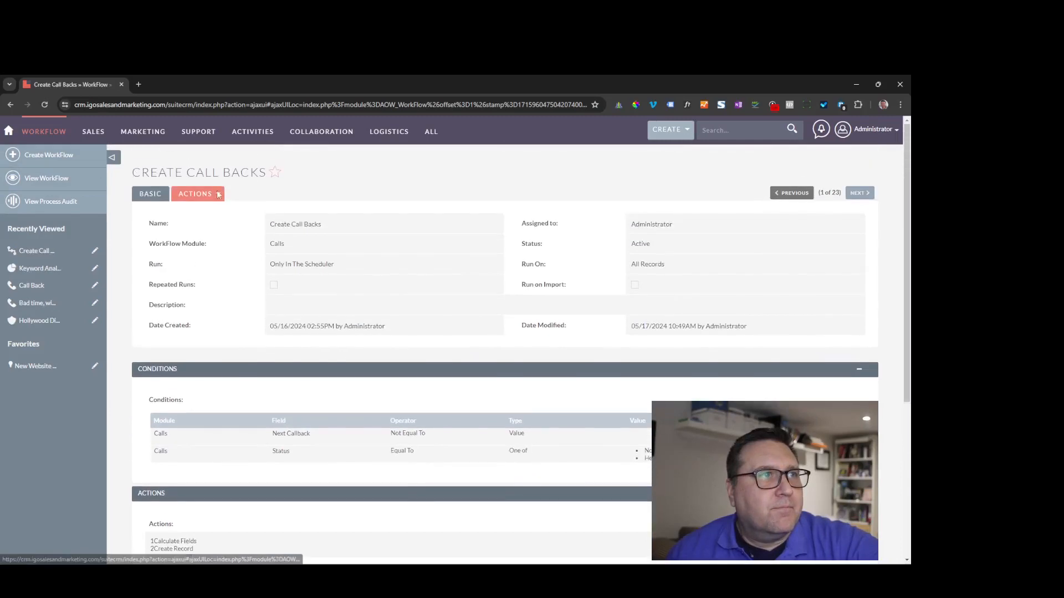
left_click(217, 194)
left_click(150, 213)
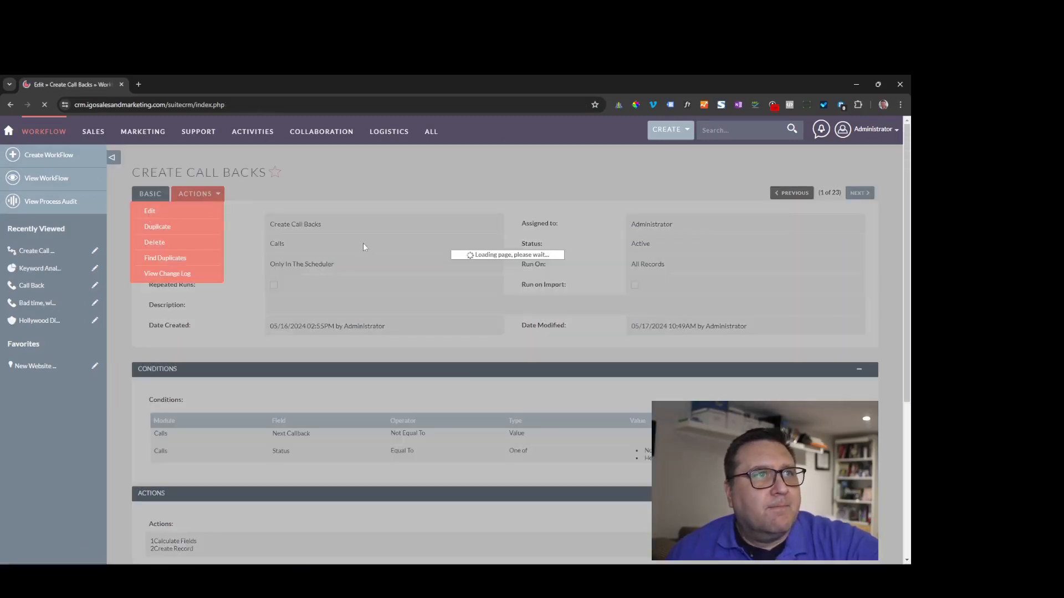
scroll(363, 249, "down", 10)
scroll(360, 256, "down", 10)
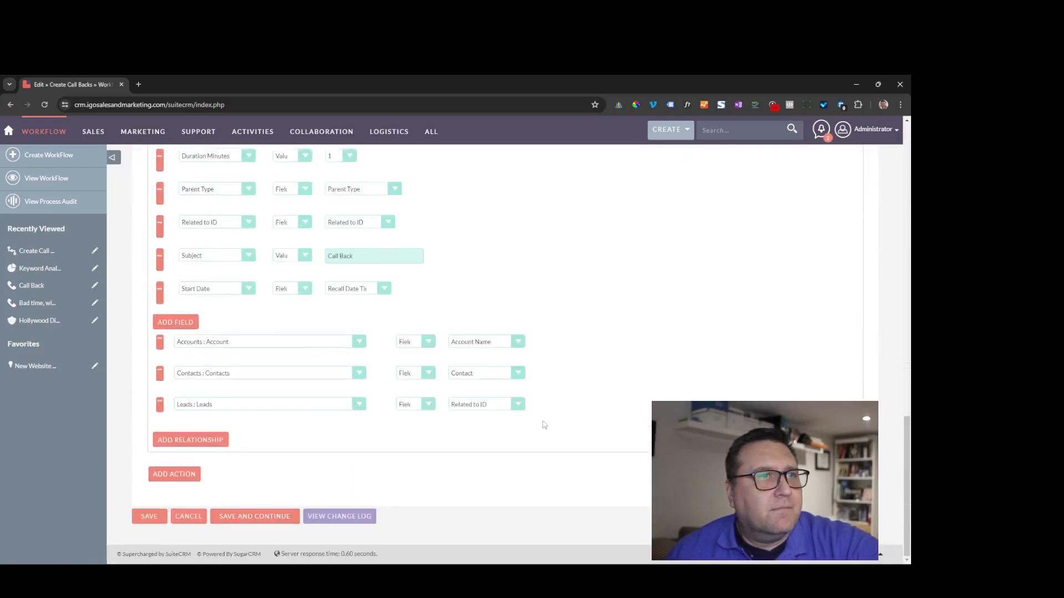
scroll(495, 213, "up", 10)
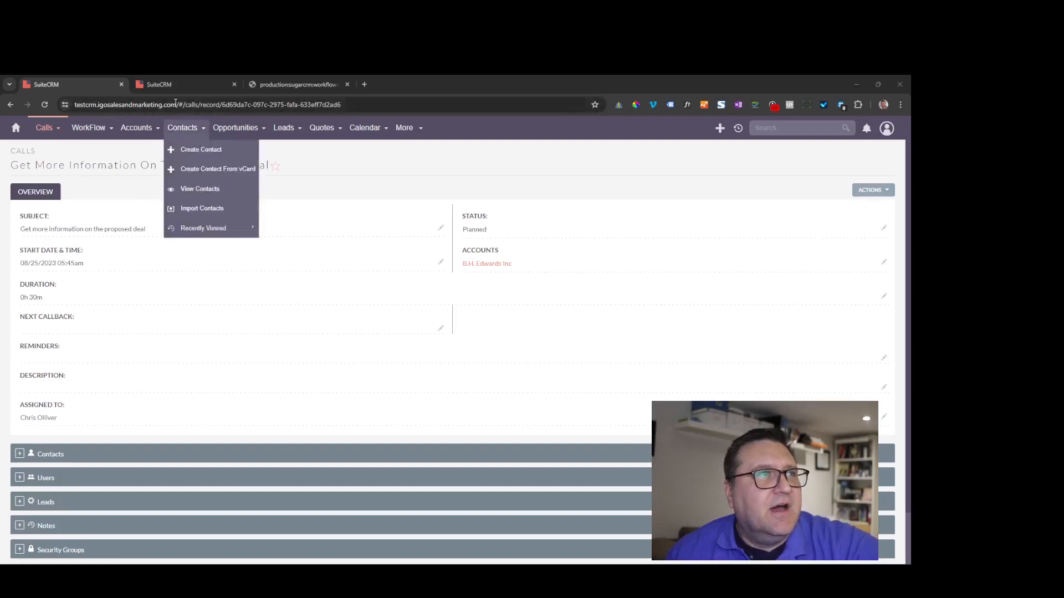
Return to the new workflow and review its Create Call action, recall formula, conditions and general settings.
left_click(161, 80)
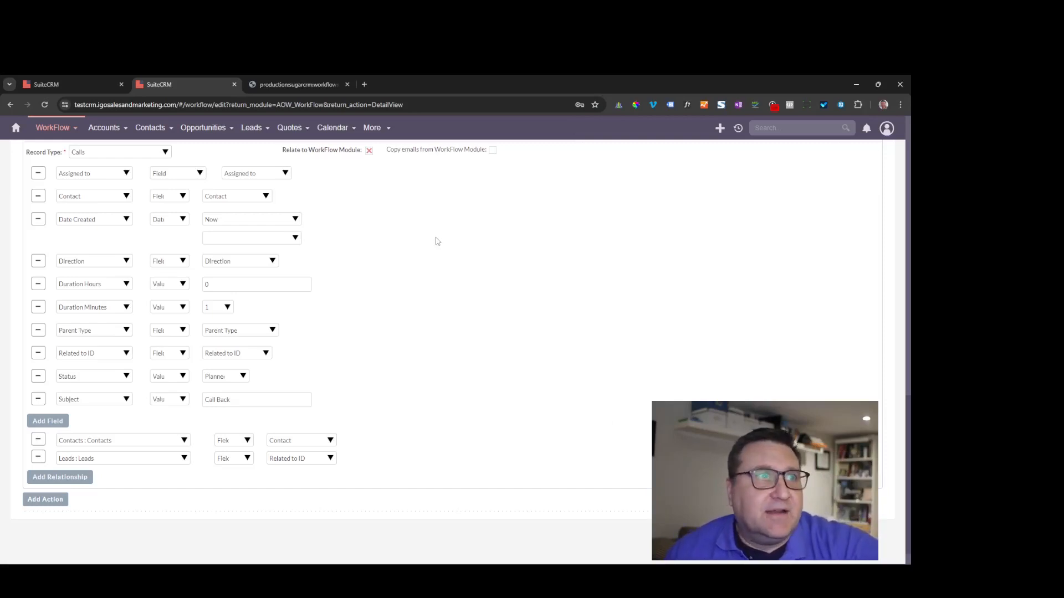
scroll(422, 248, "up", 3)
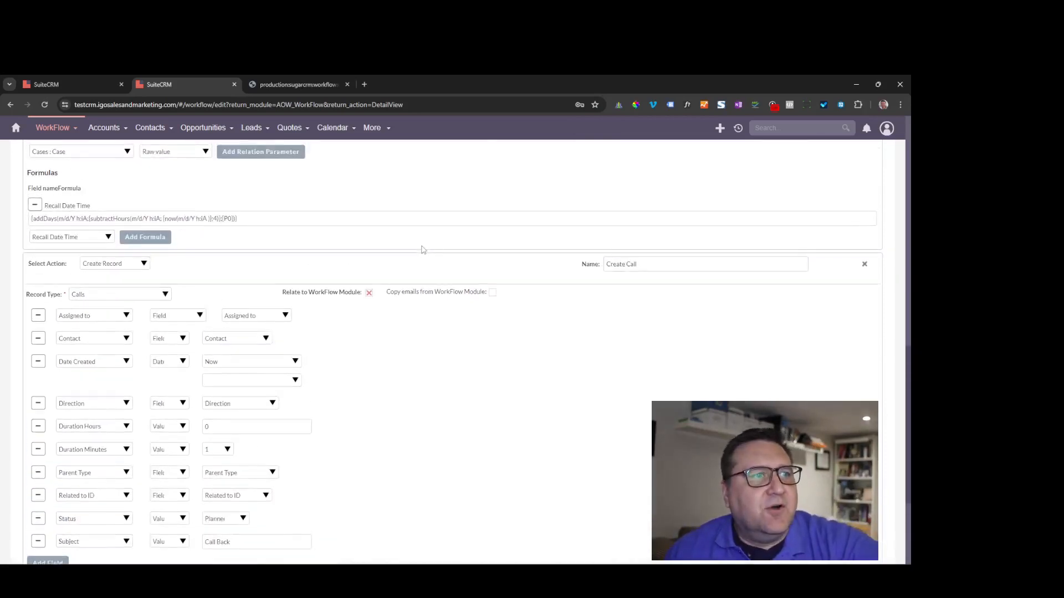
scroll(419, 253, "up", 5)
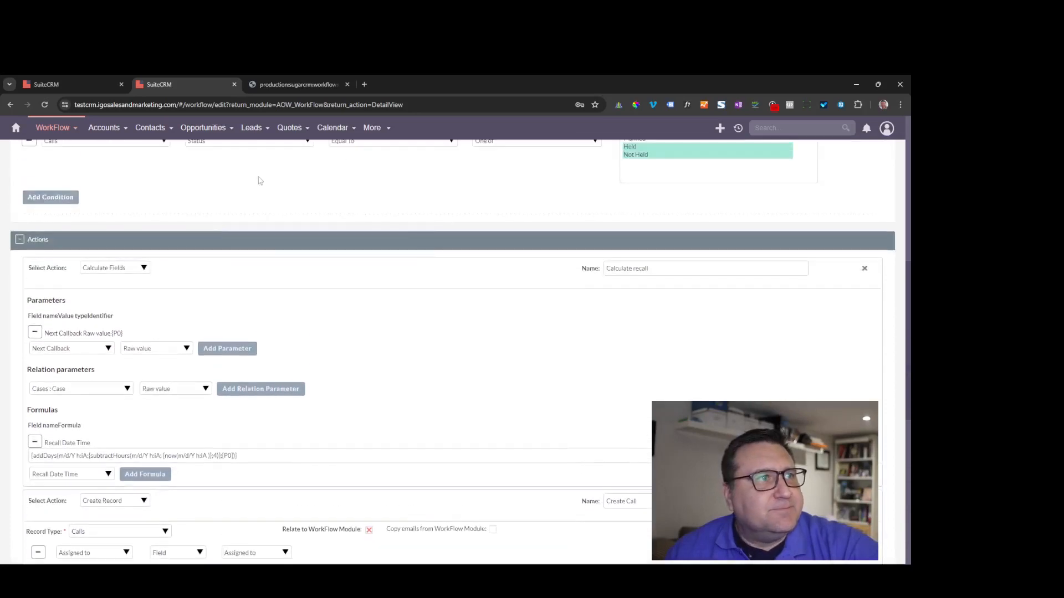
scroll(435, 230, "up", 5)
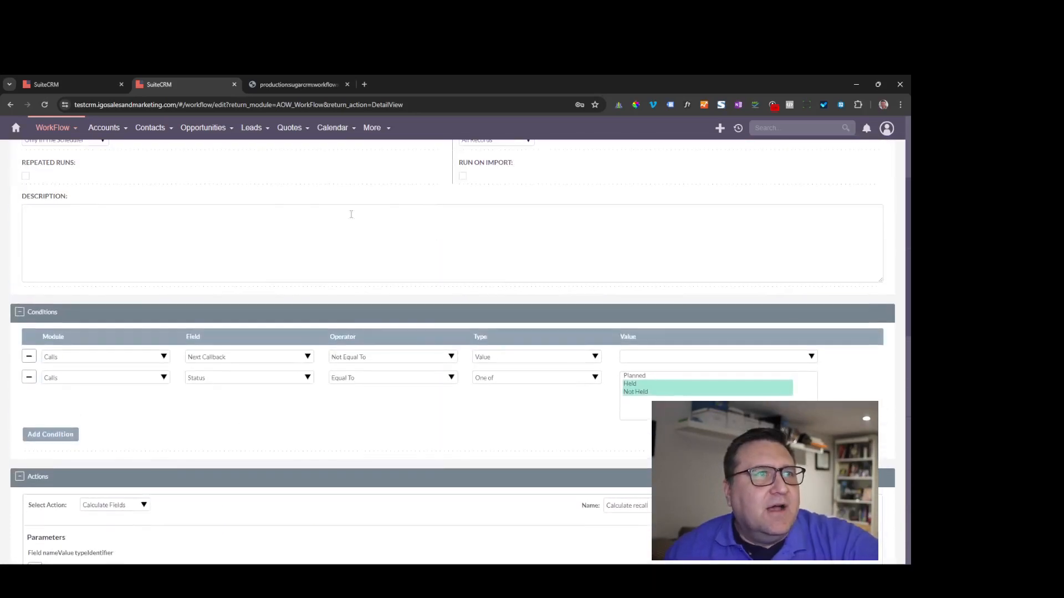
scroll(232, 217, "up", 4)
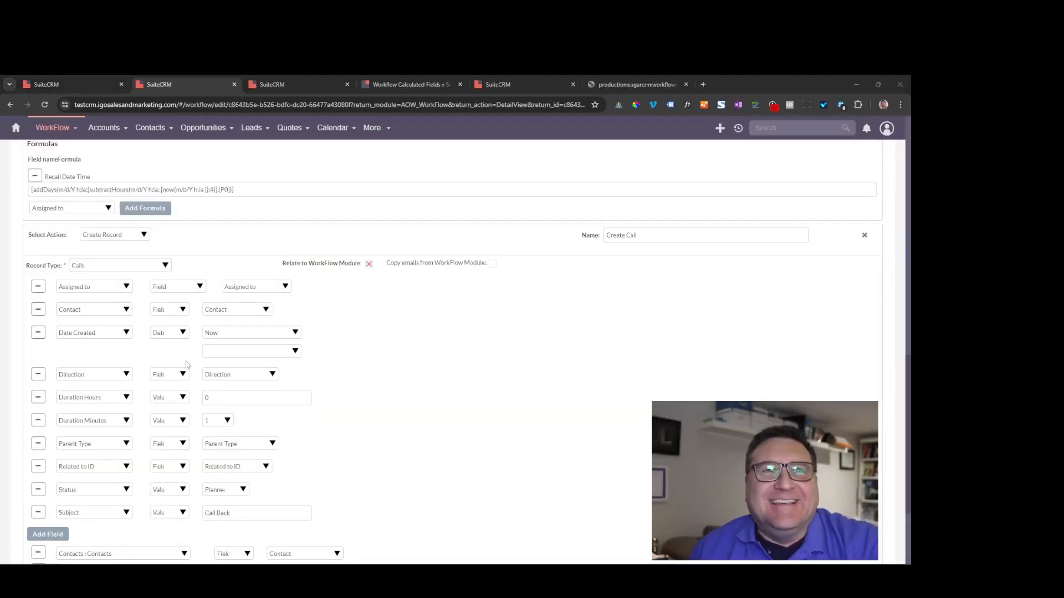
Add a Start Date field to the Create Call action and map it to the Recall Date Time field.
scroll(332, 377, "down", 3)
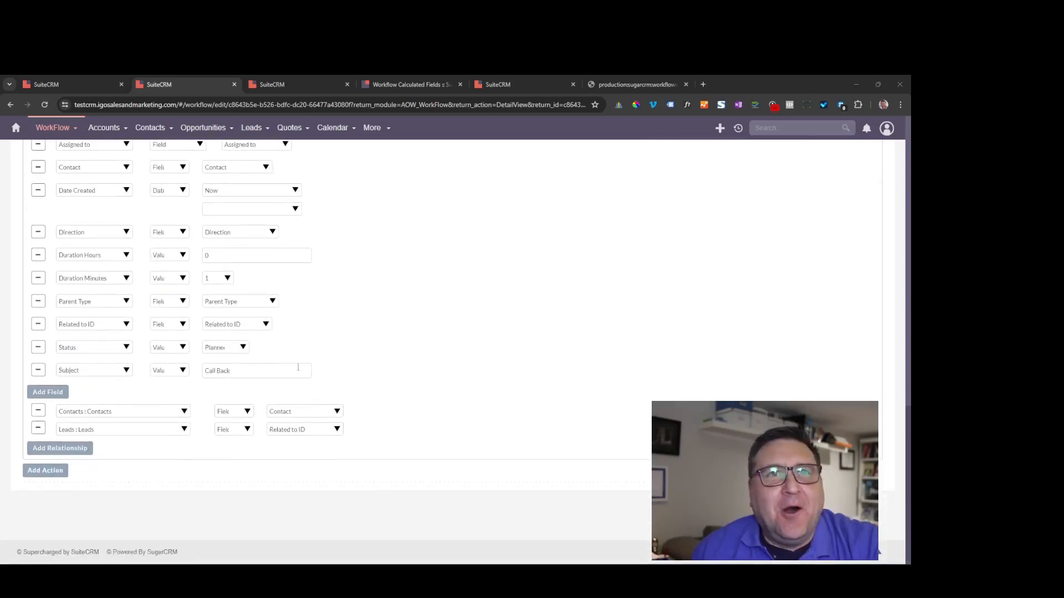
scroll(81, 370, "up", 2)
scroll(33, 388, "down", 2)
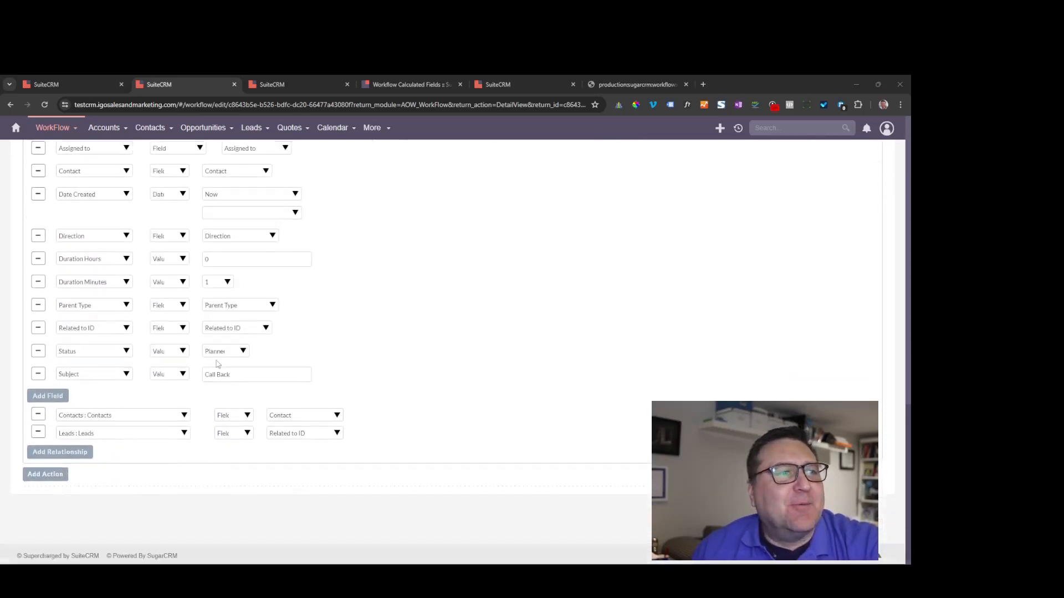
left_click(57, 393)
left_click(101, 394)
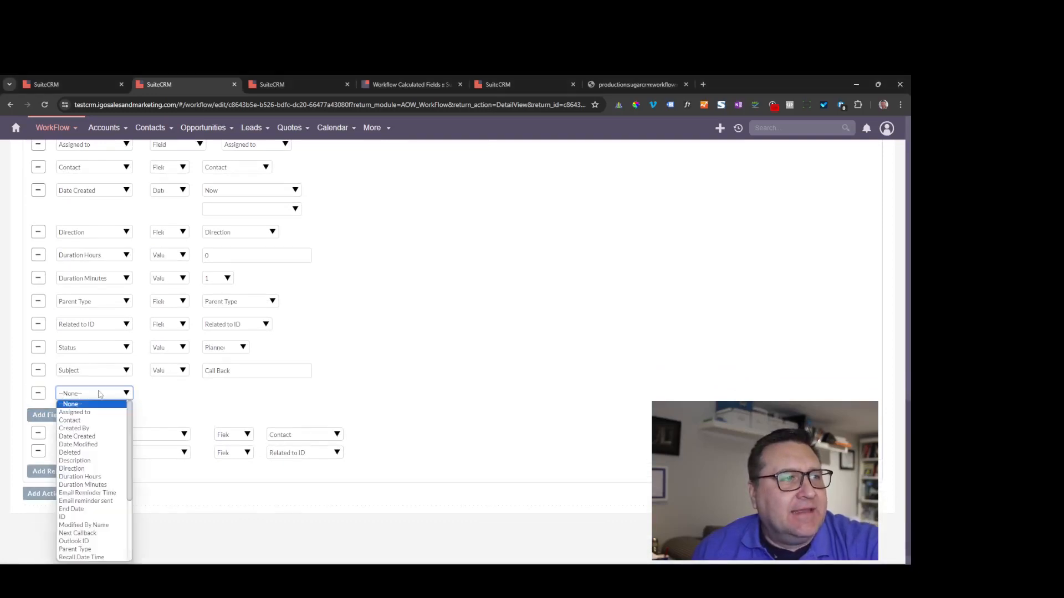
scroll(94, 427, "down", 2)
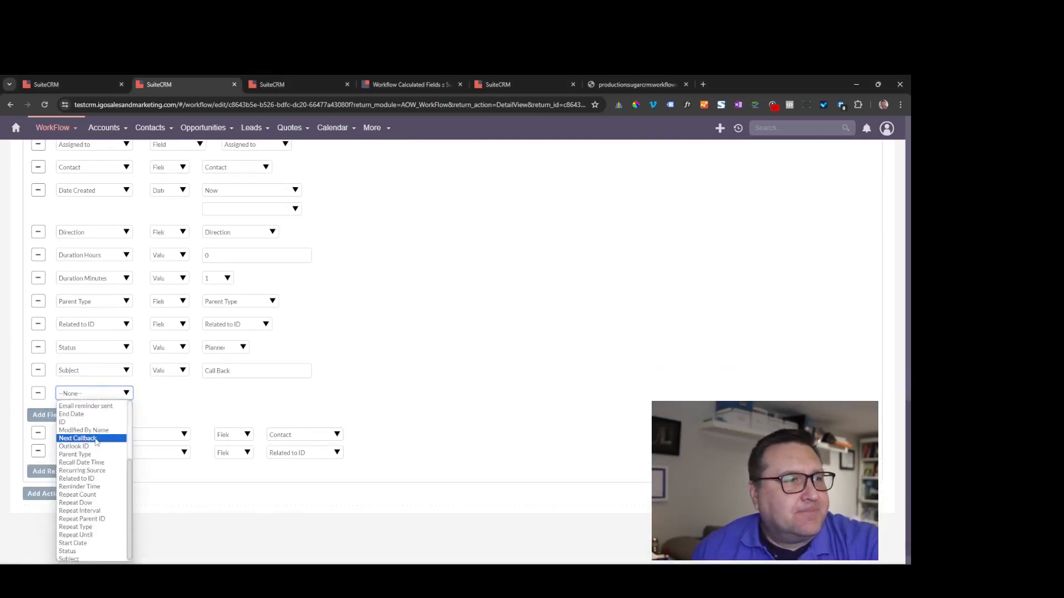
left_click(93, 544)
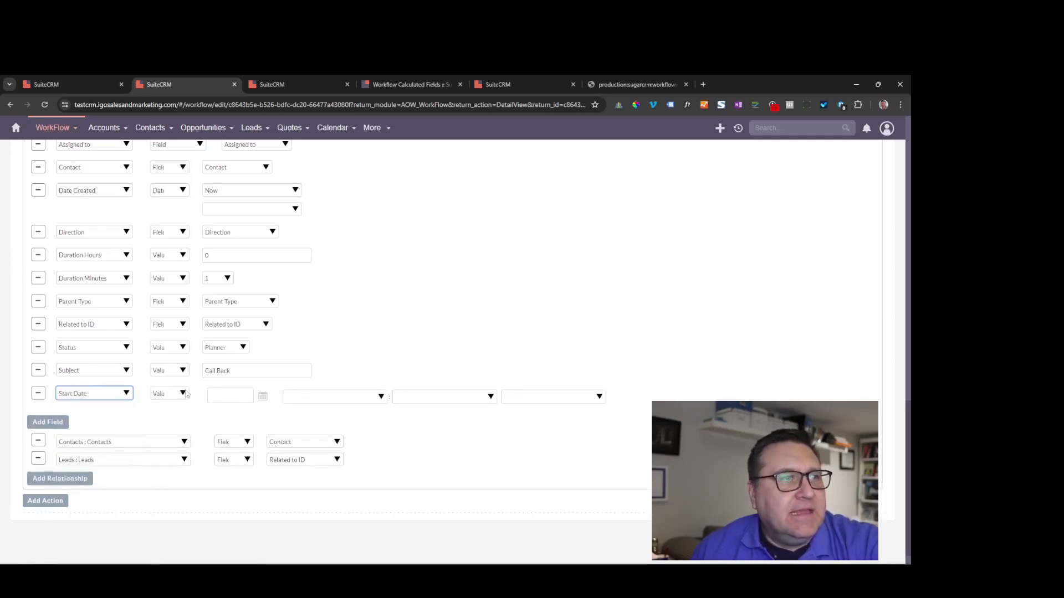
left_click(183, 394)
left_click(160, 412)
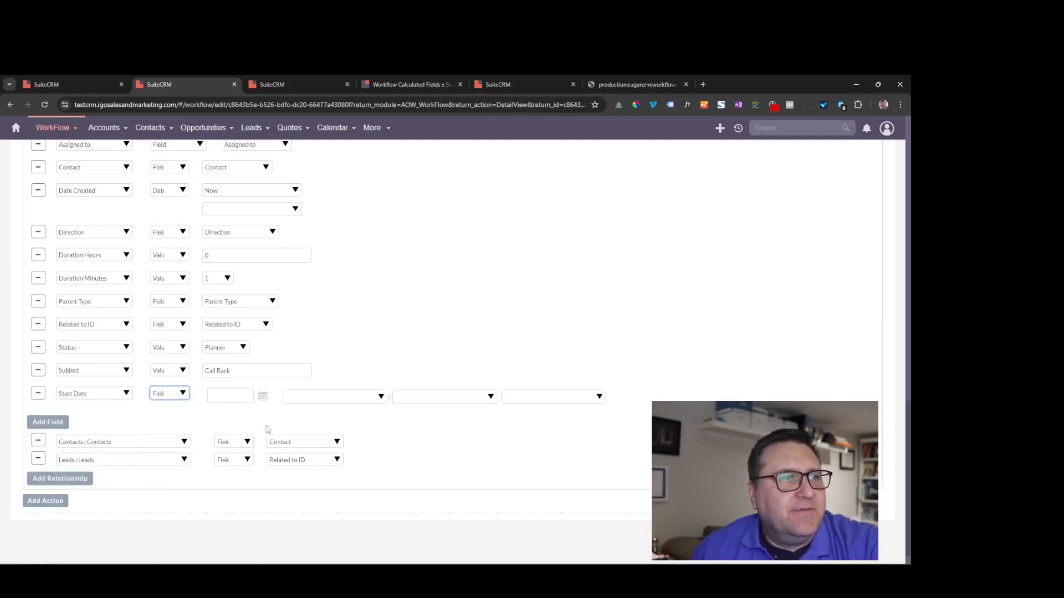
scroll(532, 303, "up", 3)
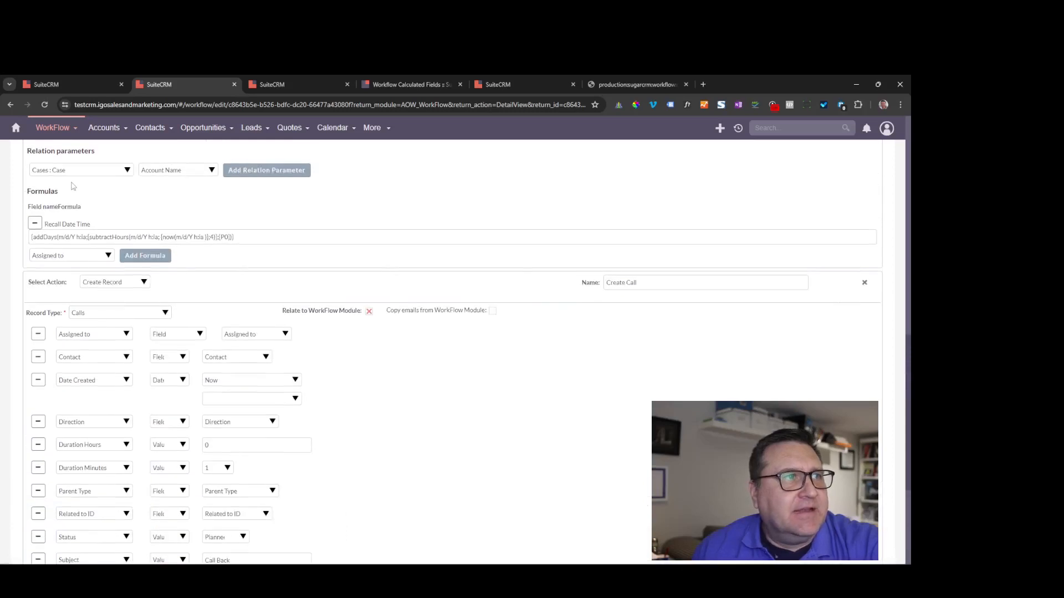
scroll(411, 466, "down", 2)
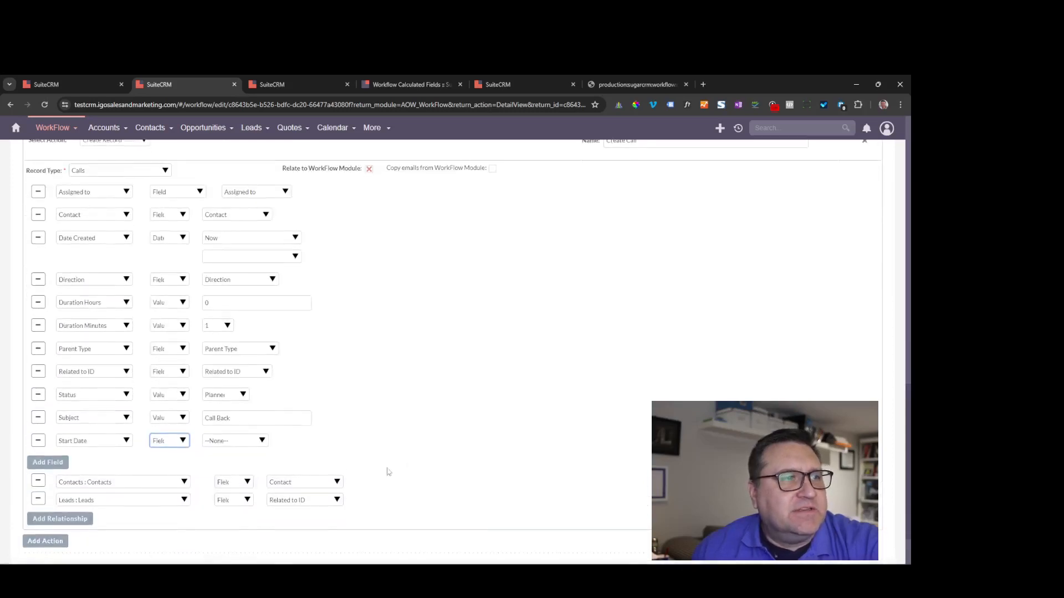
left_click(237, 442)
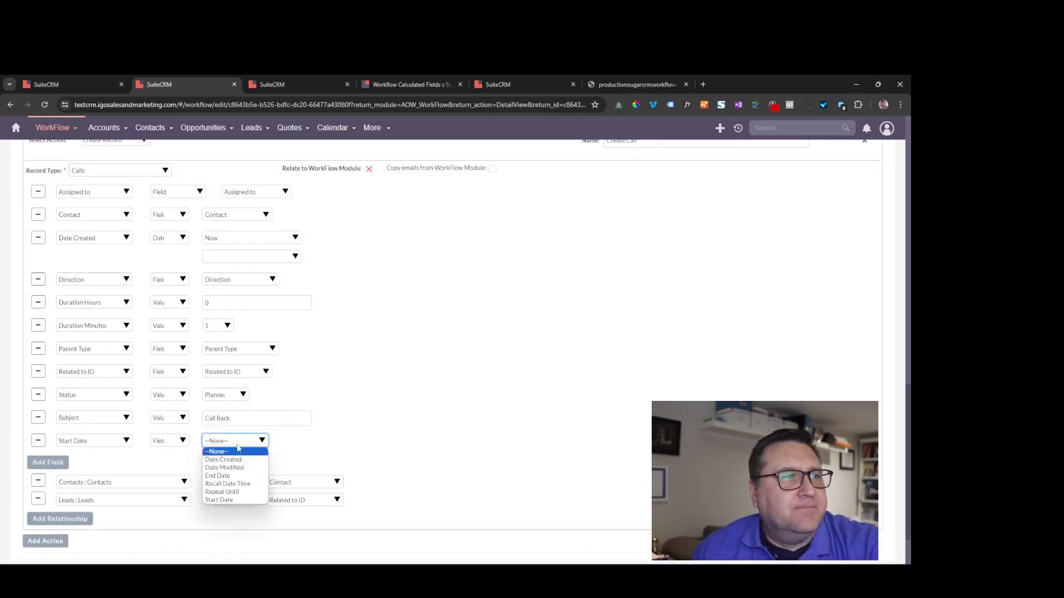
left_click(251, 485)
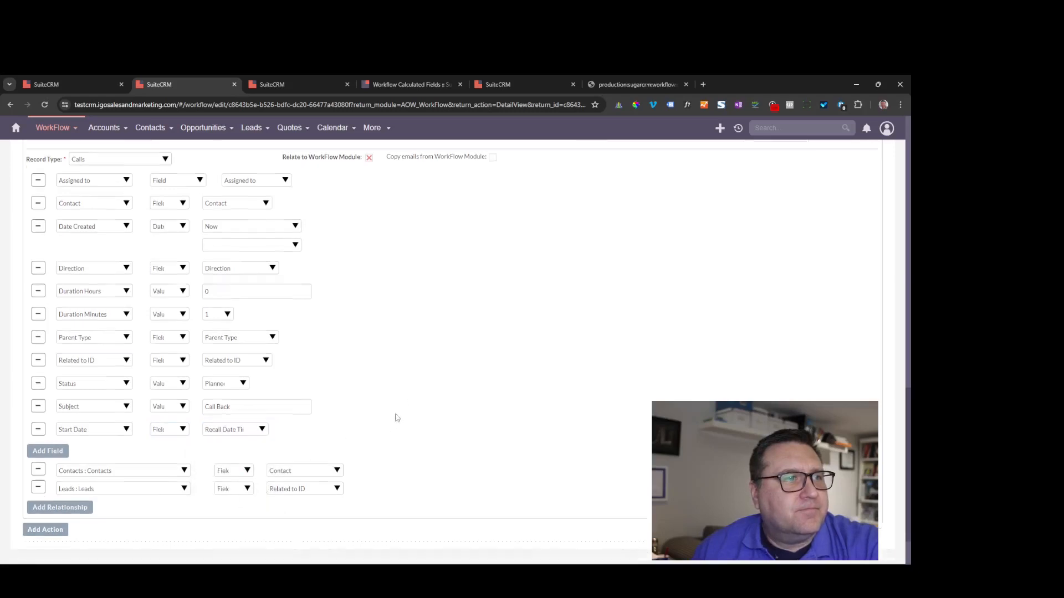
Review the Follow Up Call Creation workflow's settings and save it.
scroll(402, 415, "down", 1)
scroll(502, 278, "up", 10)
scroll(489, 275, "down", 4)
scroll(476, 263, "up", 3)
scroll(471, 257, "up", 3)
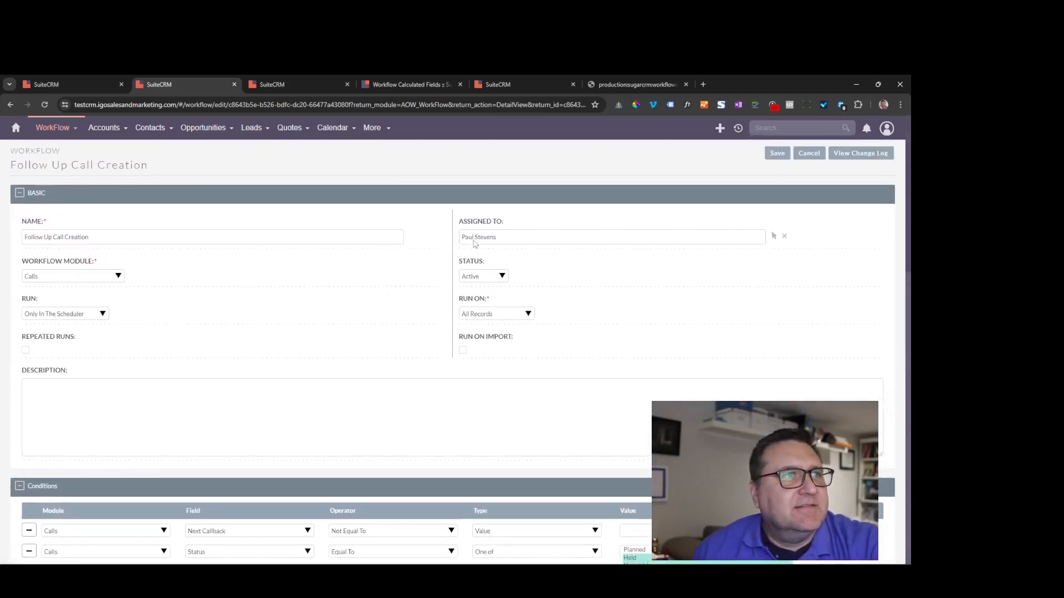
left_click(779, 155)
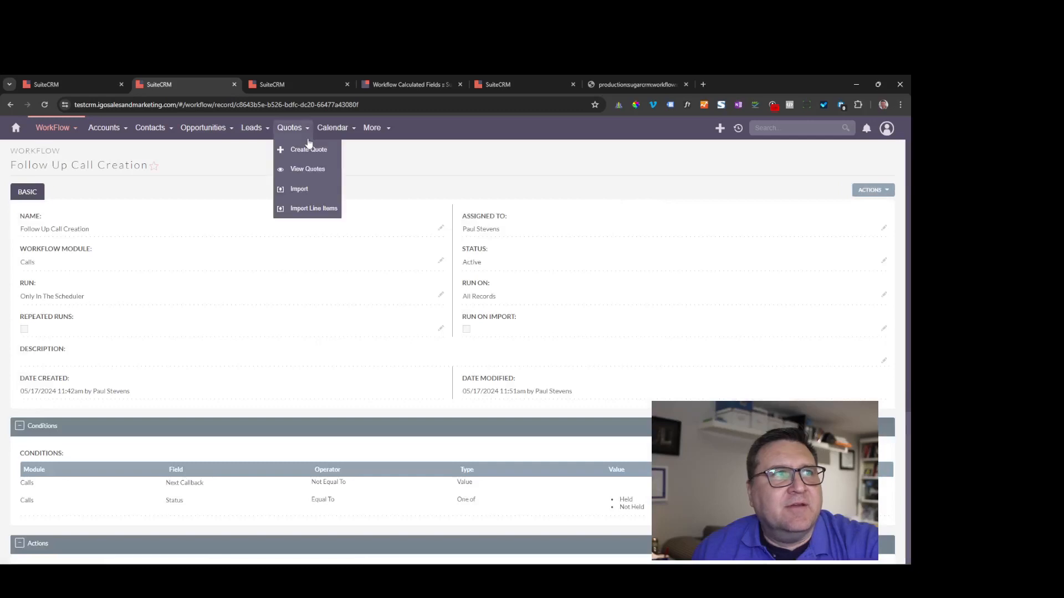
Close the Discuss Review Process call record and go to the Calls list.
left_click(311, 81)
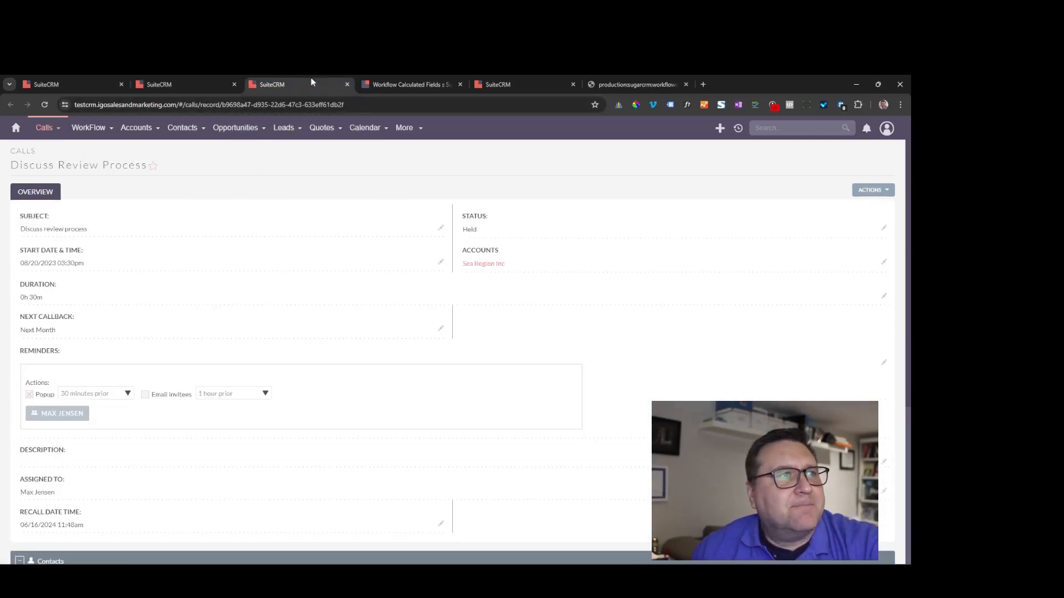
left_click(347, 83)
left_click(91, 82)
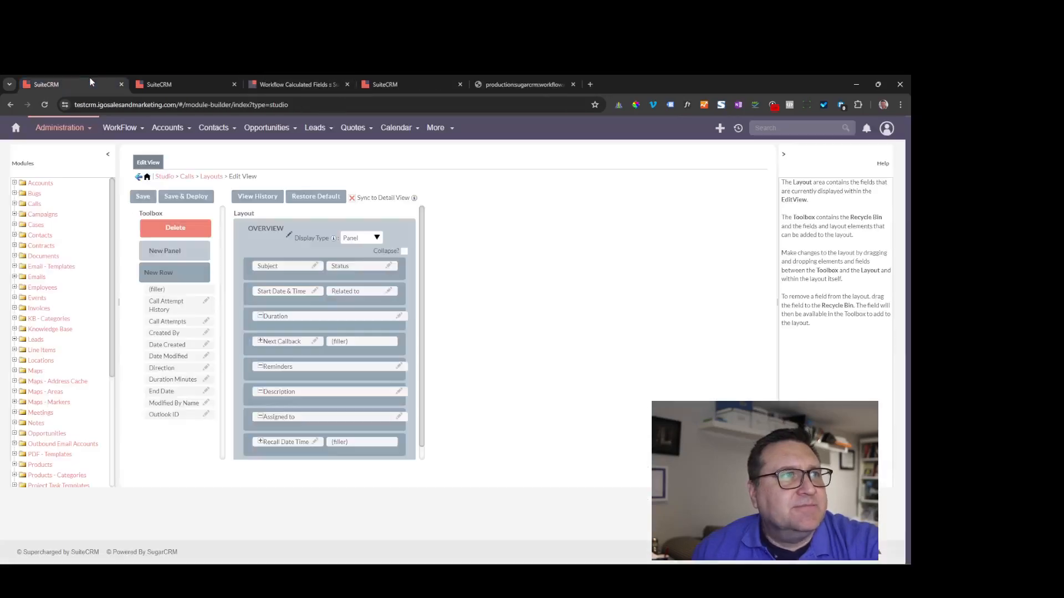
left_click(177, 77)
mouse_move(105, 136)
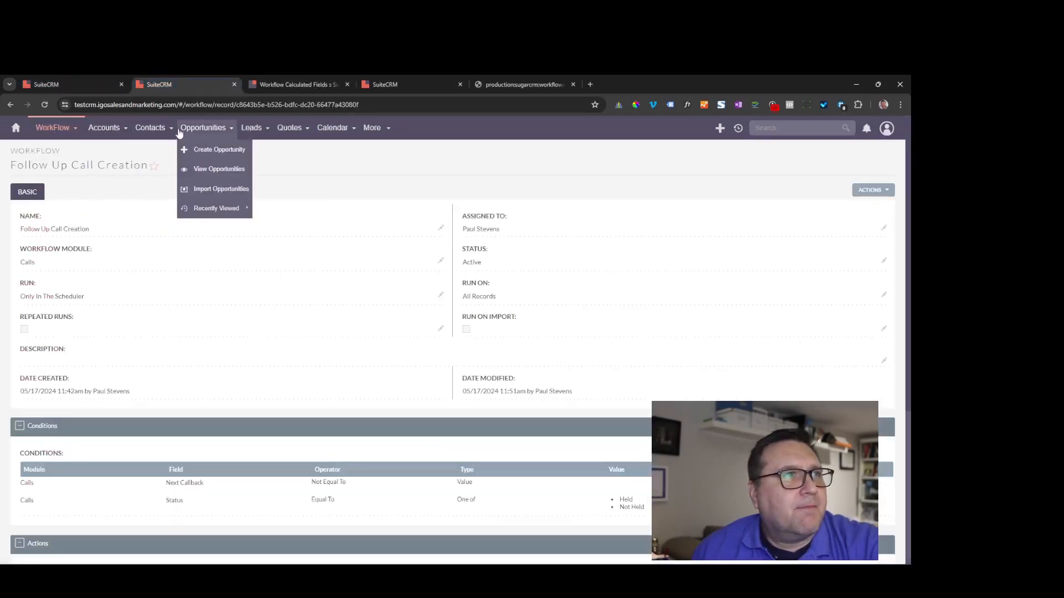
left_click(390, 83)
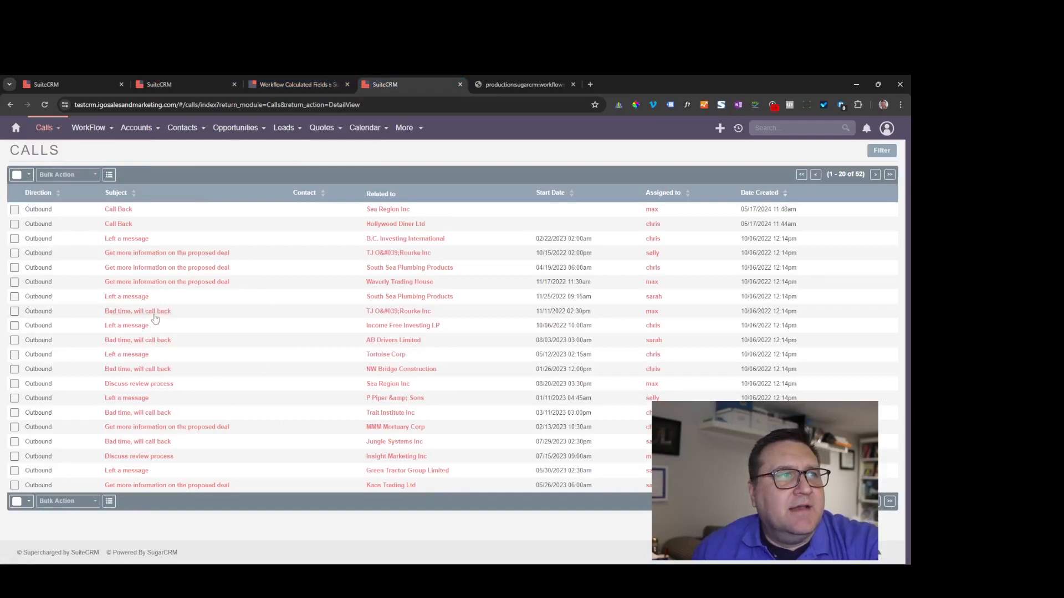
Edit the AB Drivers Limited call "Bad time, will call back", setting Status to Held and Next Callback to 2 Weeks, and save it.
left_click(135, 342)
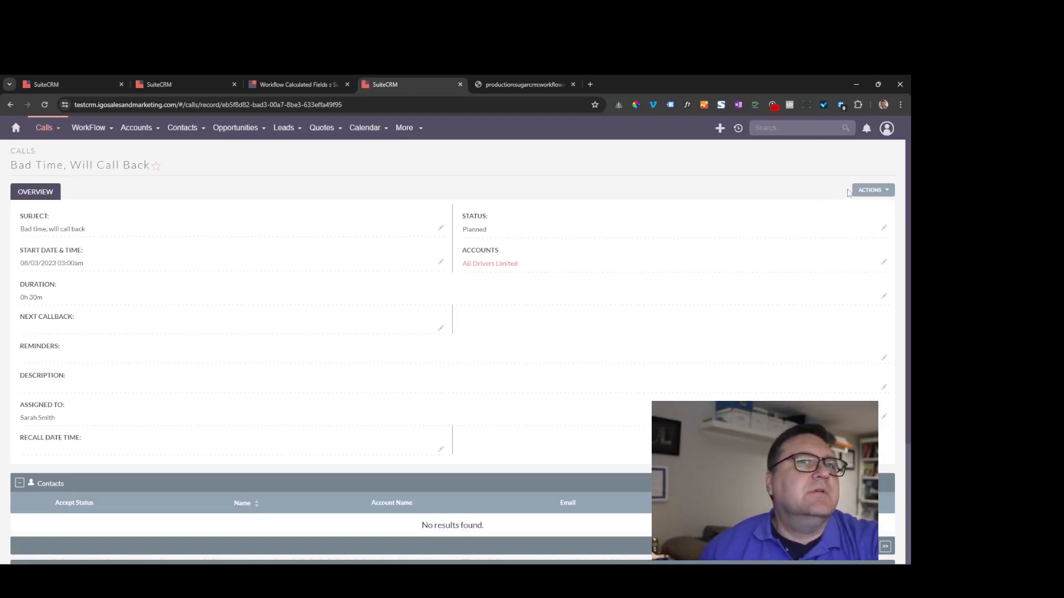
left_click(865, 191)
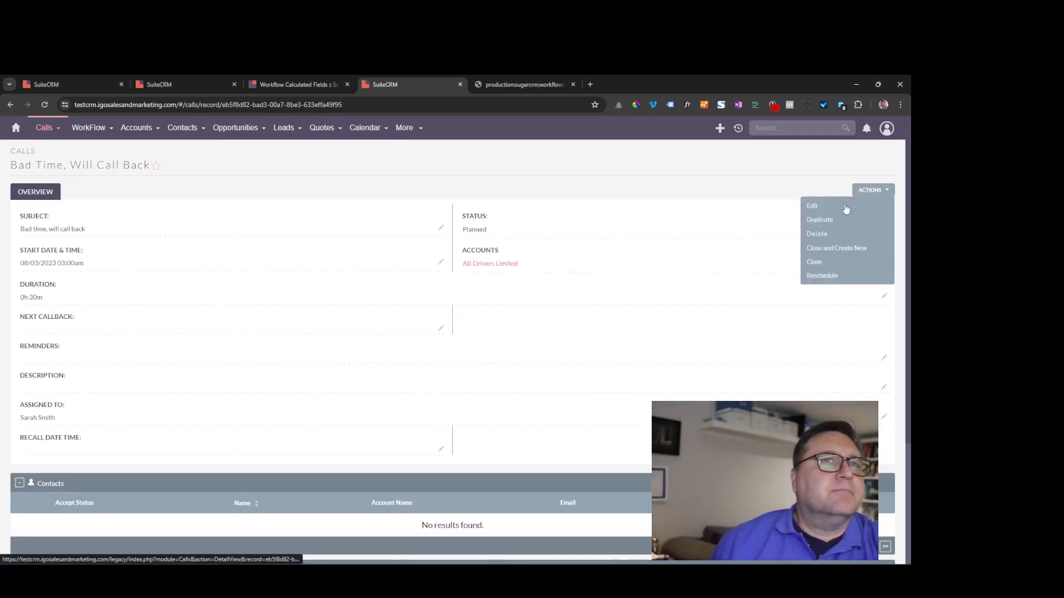
left_click(812, 205)
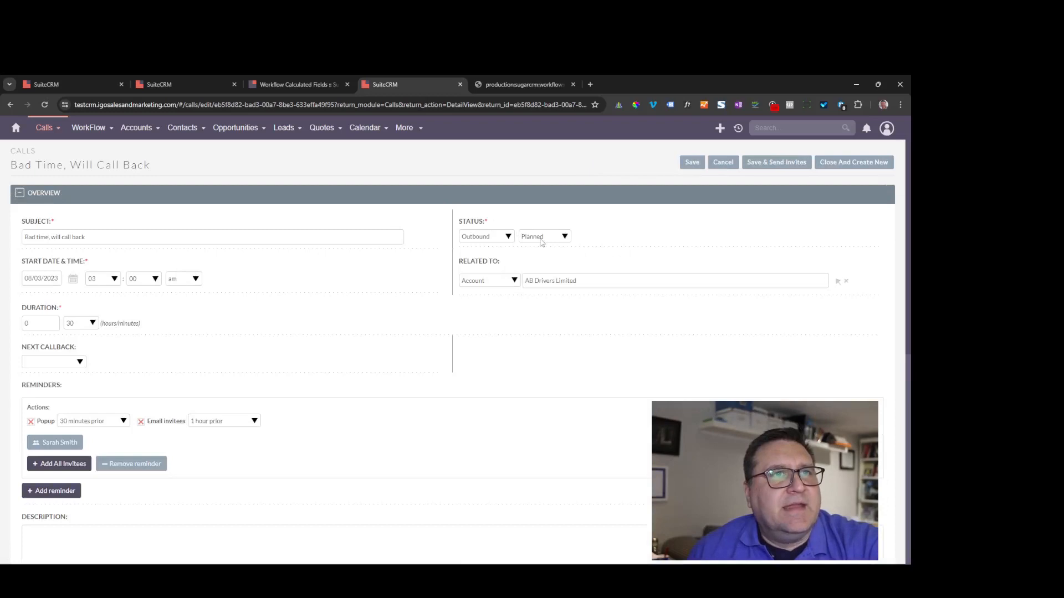
left_click(540, 240)
left_click(535, 255)
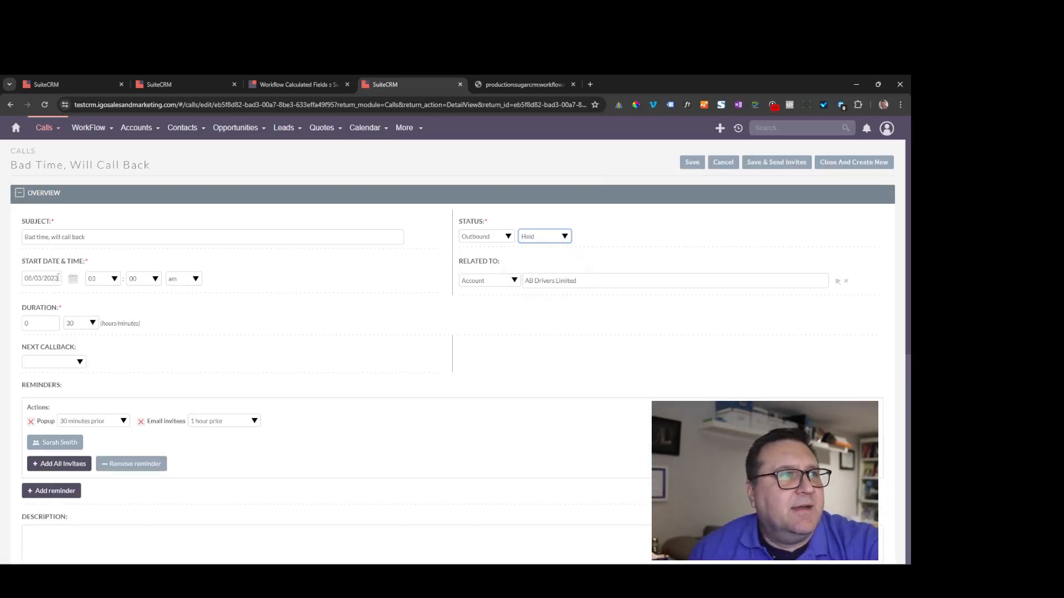
left_click(47, 361)
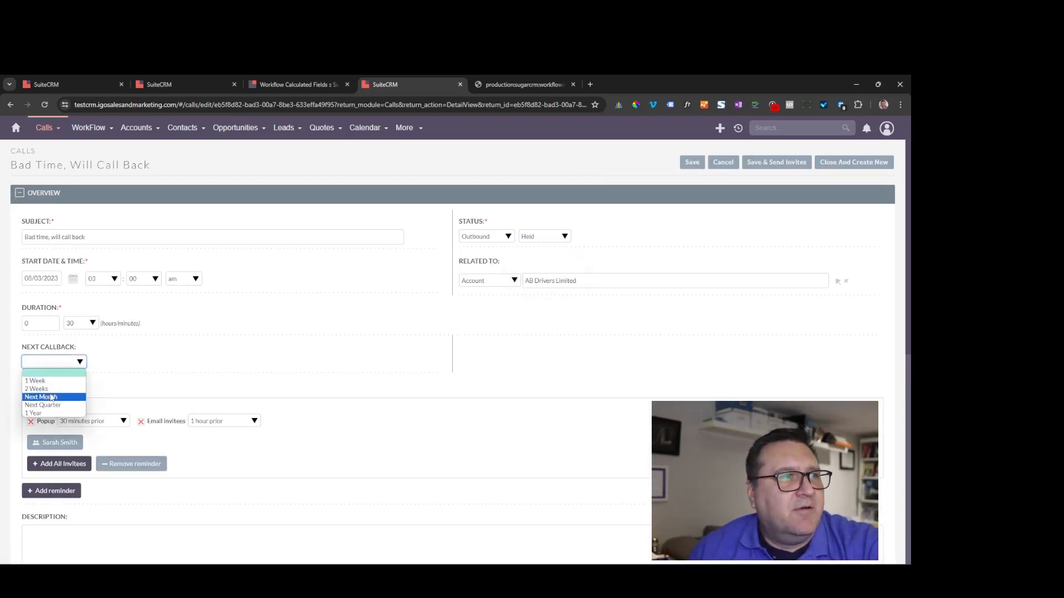
left_click(54, 389)
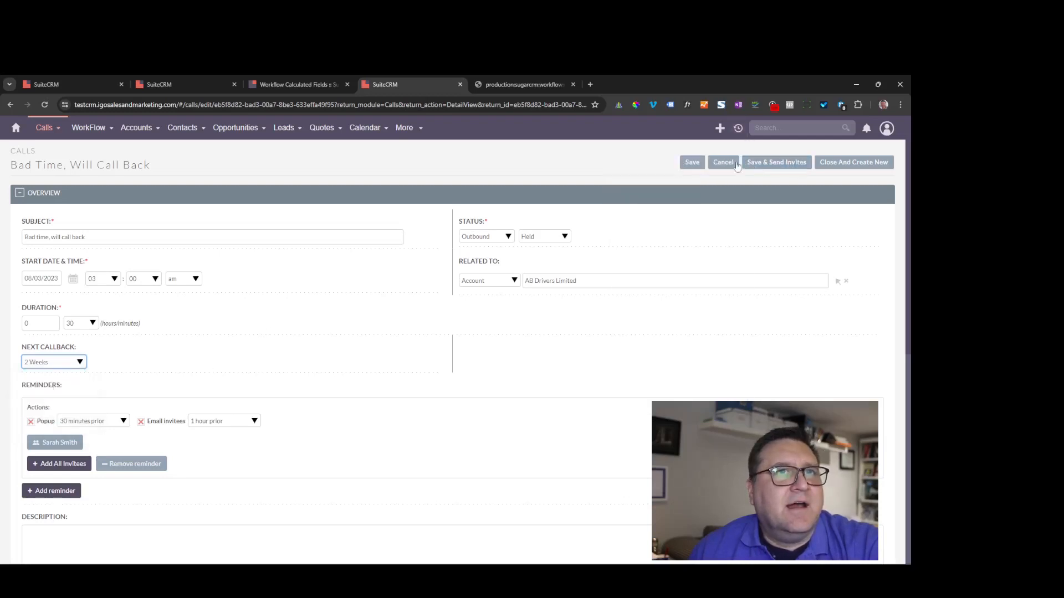
scroll(216, 382, "down", 2)
left_click(140, 327)
scroll(536, 269, "up", 2)
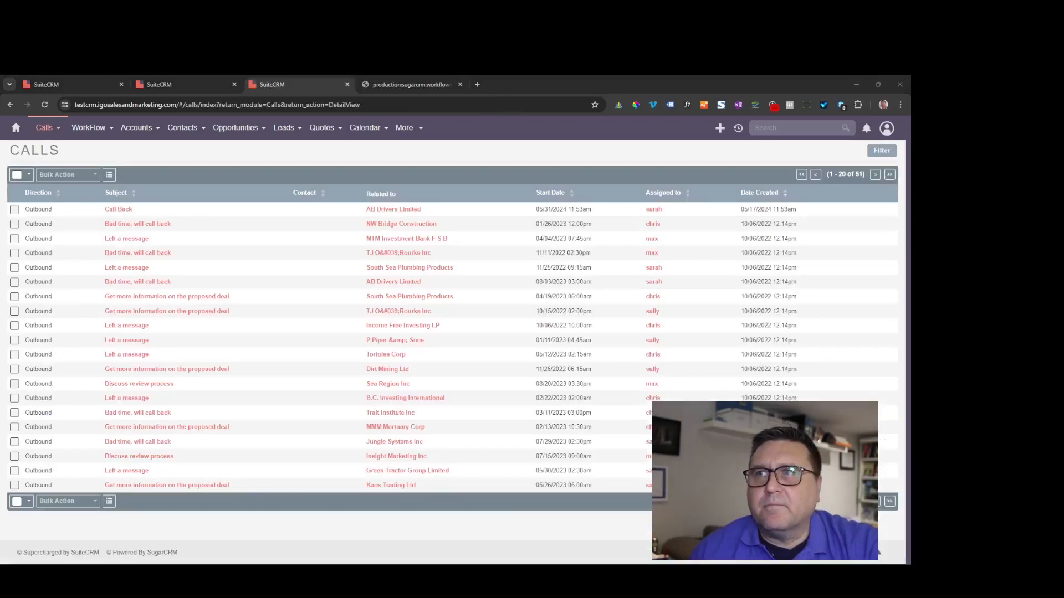
Check the workflow's Process Audit and open the processed "Bad time, will call back" call separately to inspect its Recall Date Time.
left_click(177, 83)
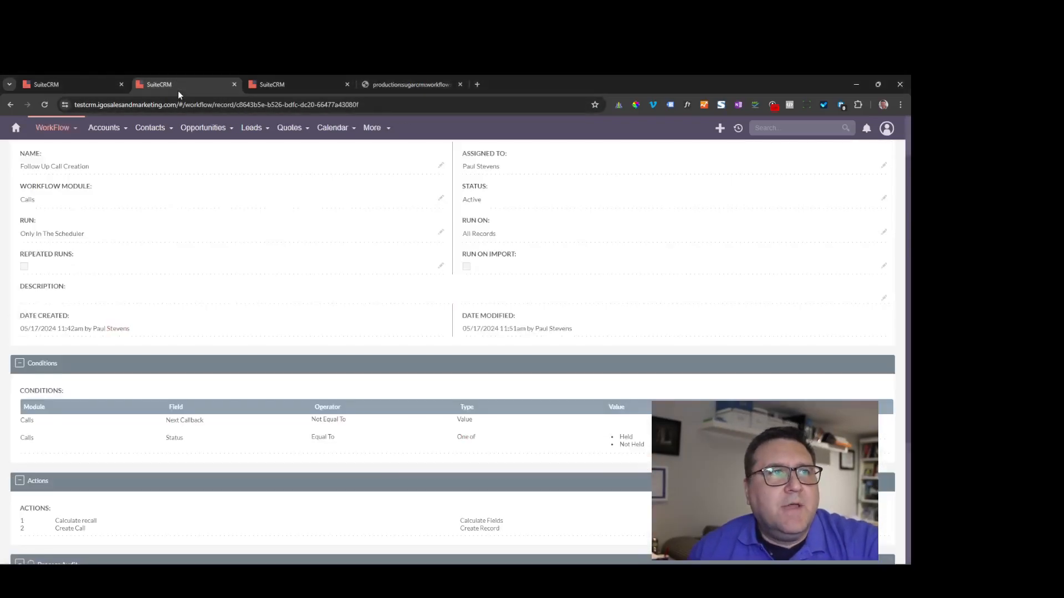
scroll(564, 288, "down", 2)
scroll(560, 283, "down", 2)
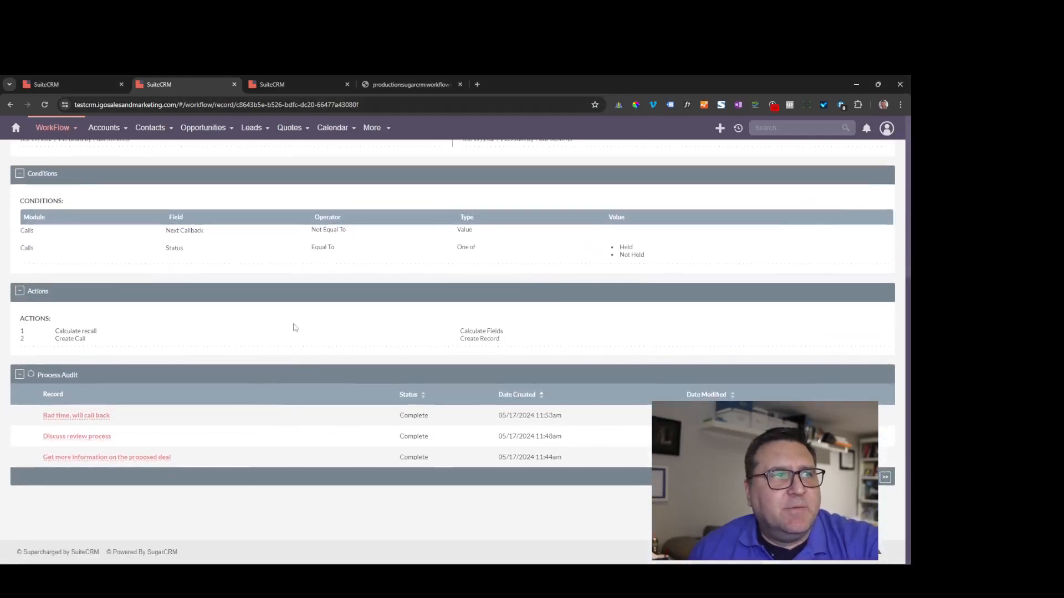
scroll(327, 322, "up", 5)
scroll(401, 320, "down", 5)
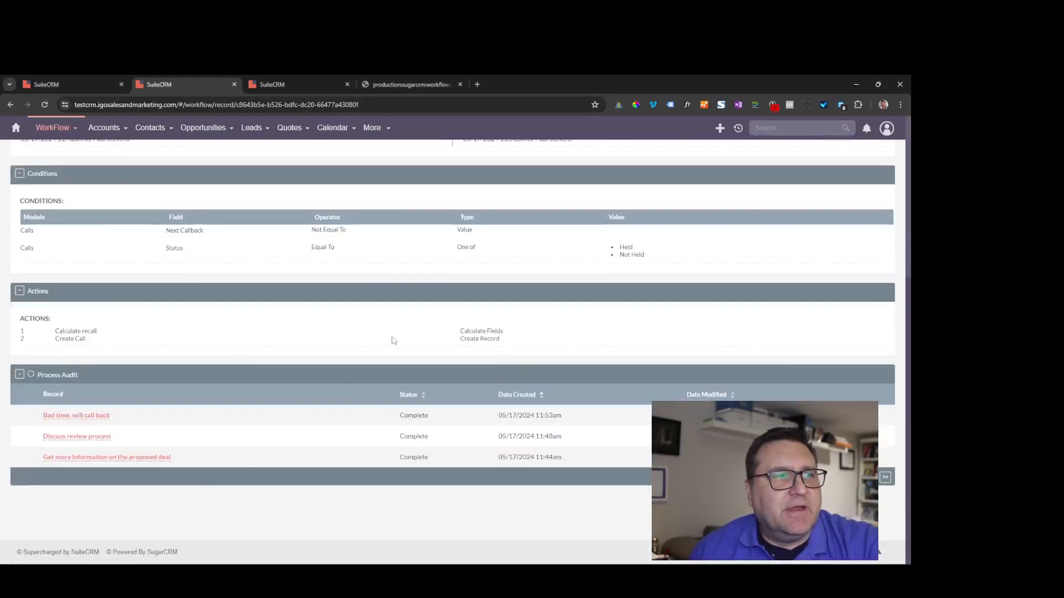
right_click(99, 421)
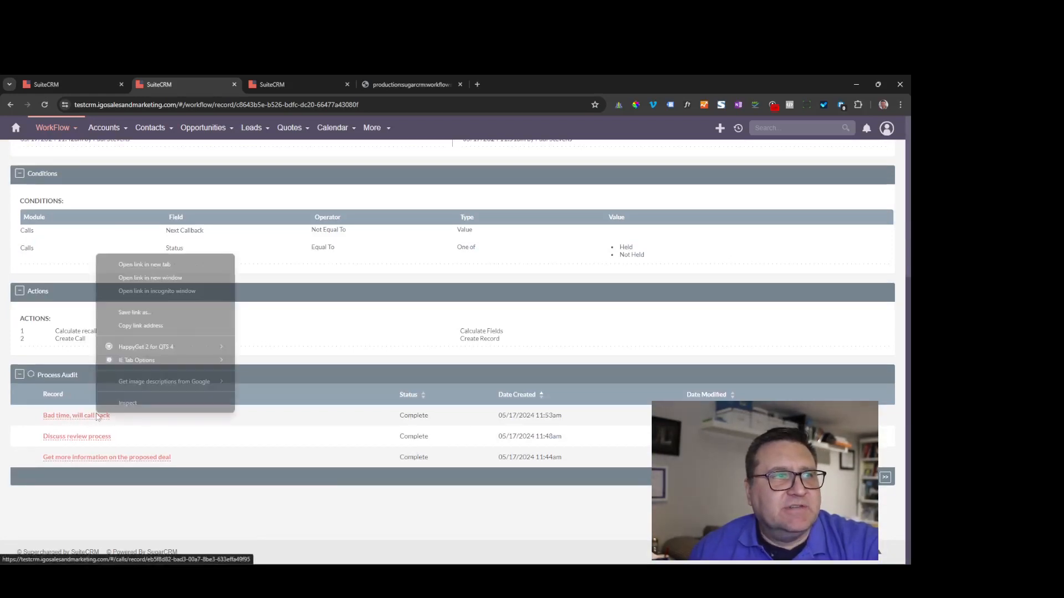
left_click(149, 265)
left_click(295, 83)
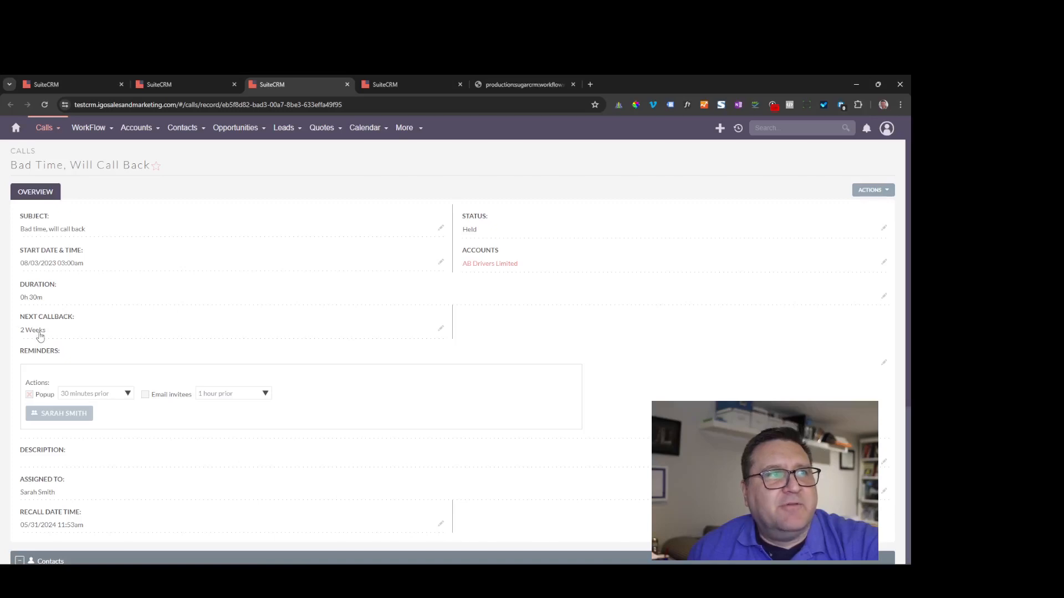
Check the newest Call Back entry's start date in the Calls list and open that call to review its details.
left_click(207, 78)
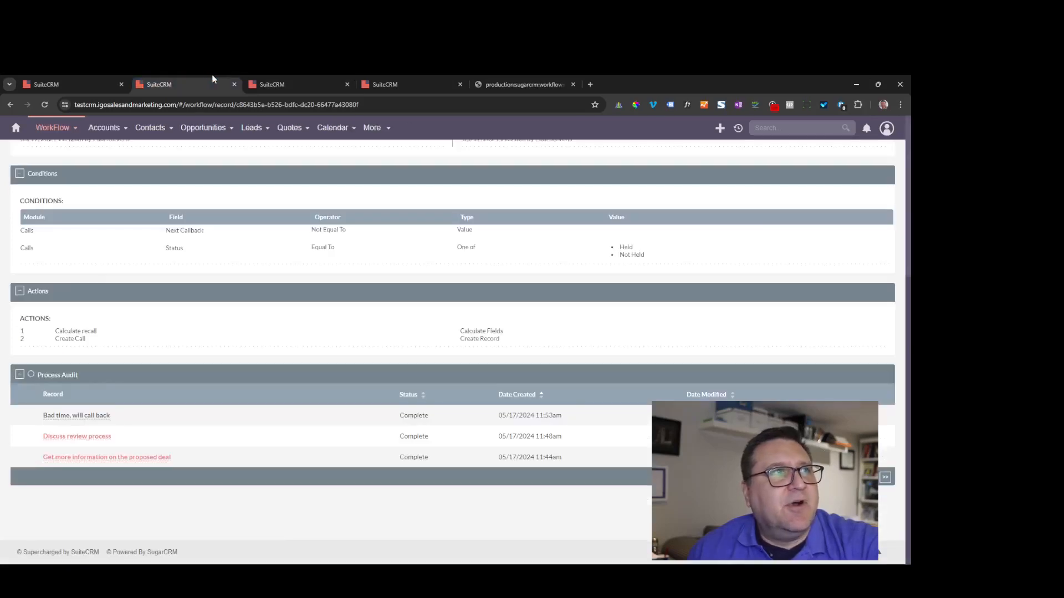
left_click(383, 78)
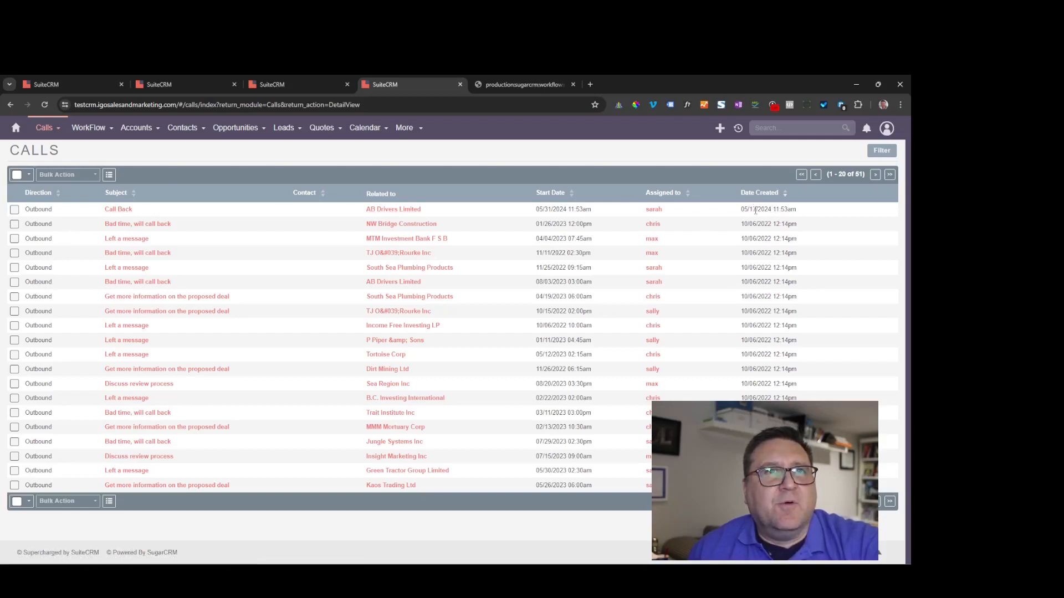
double_click(548, 210)
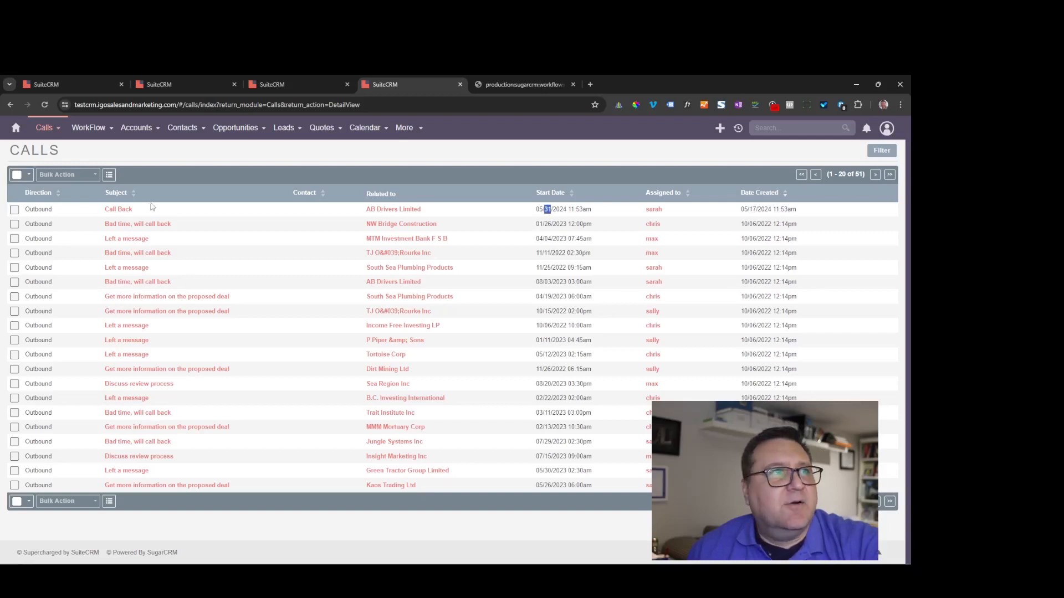
left_click(123, 210)
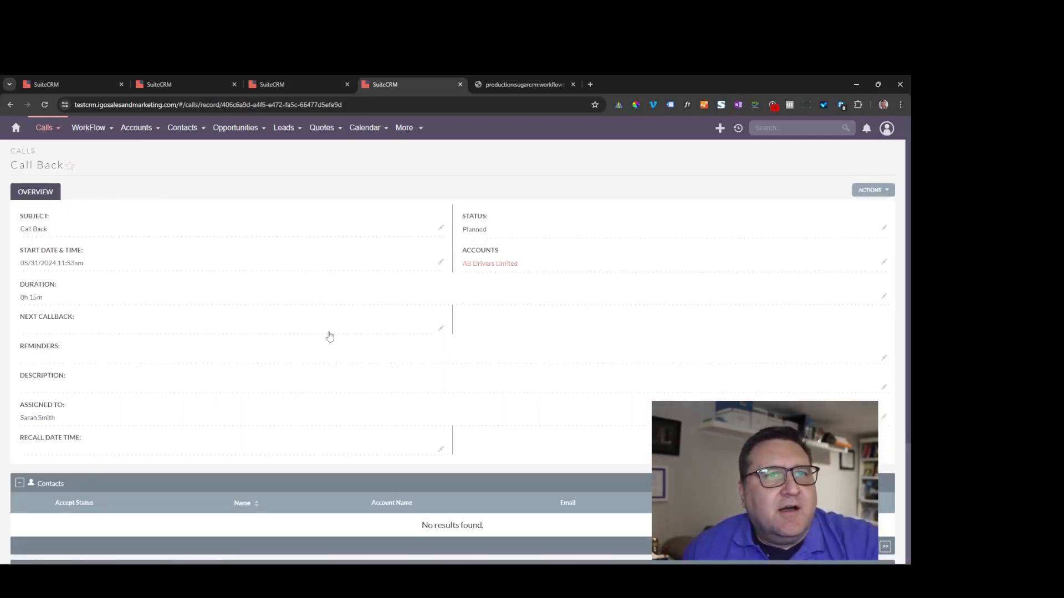
scroll(448, 308, "down", 3)
scroll(451, 306, "up", 3)
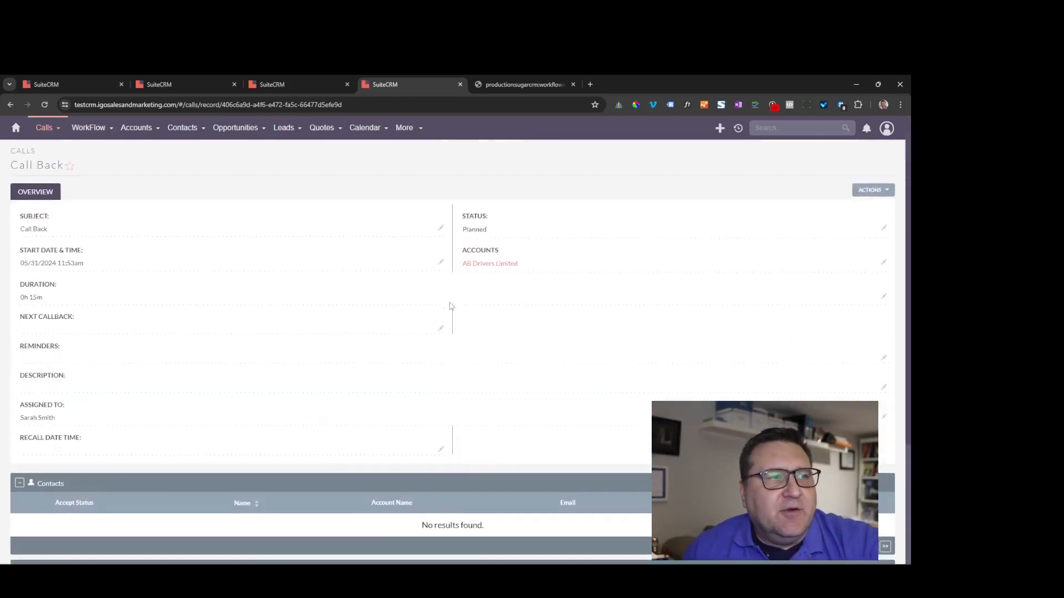
Return to the Follow Up Call Creation workflow record and view its basic settings.
left_click(55, 80)
left_click(154, 80)
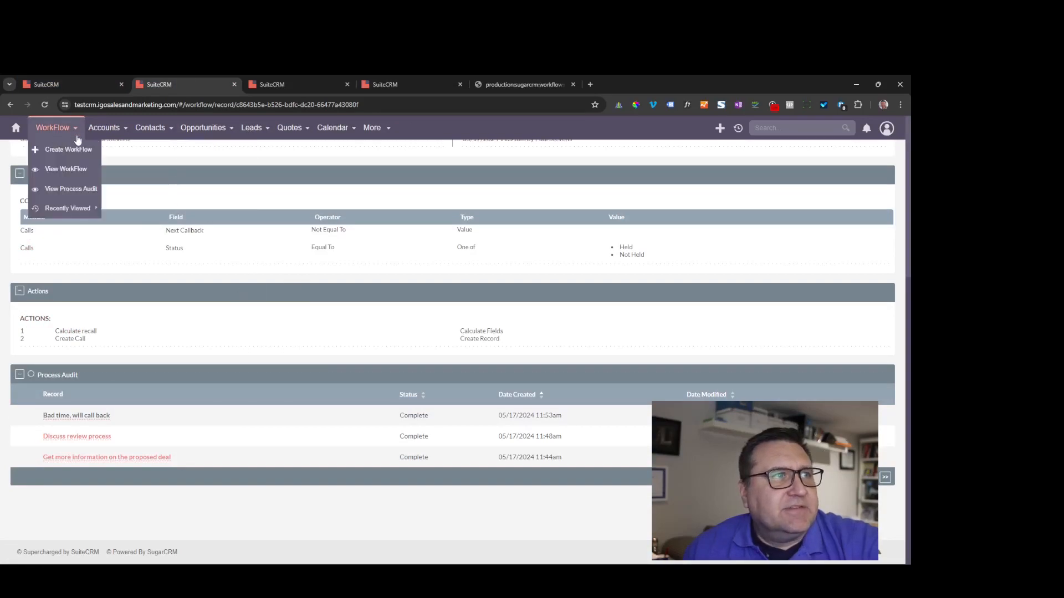
scroll(896, 221, "up", 5)
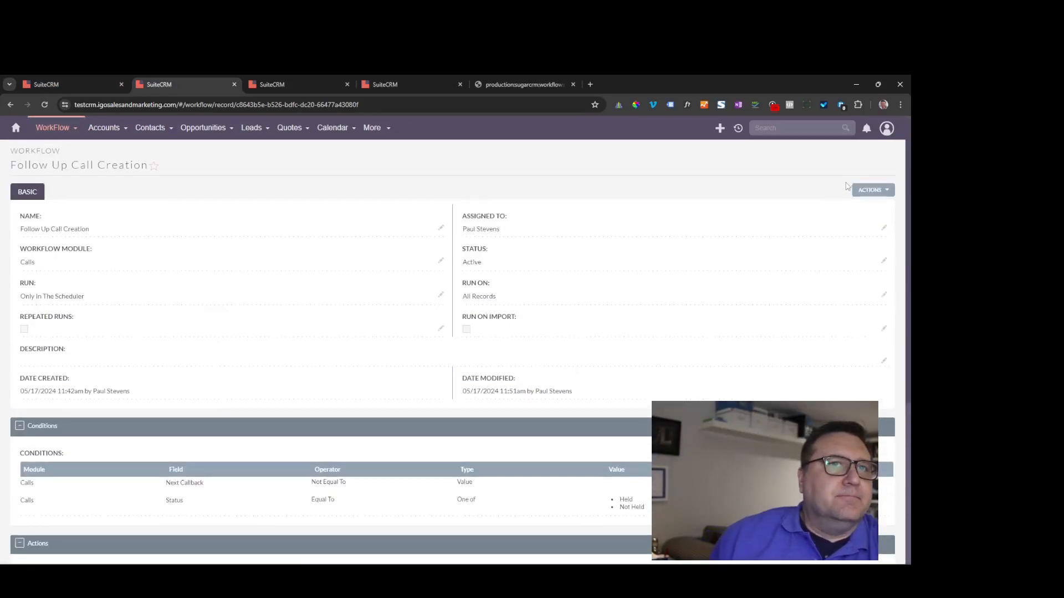
Open the Follow Up Call Creation workflow for editing and review its Calculate recall action with the Recall Date Time formula.
left_click(870, 190)
left_click(824, 207)
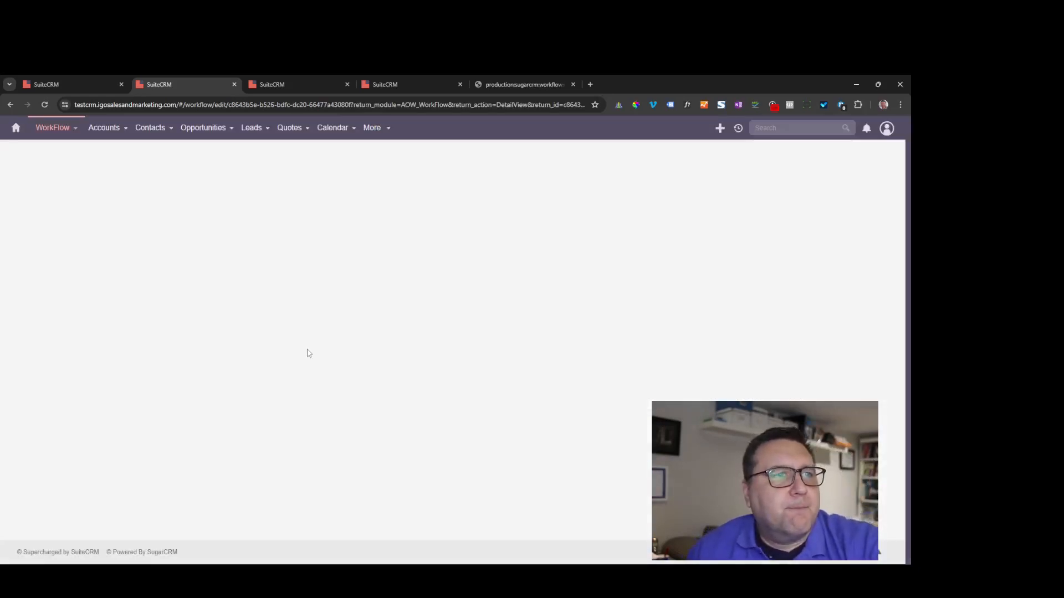
scroll(309, 353, "down", 8)
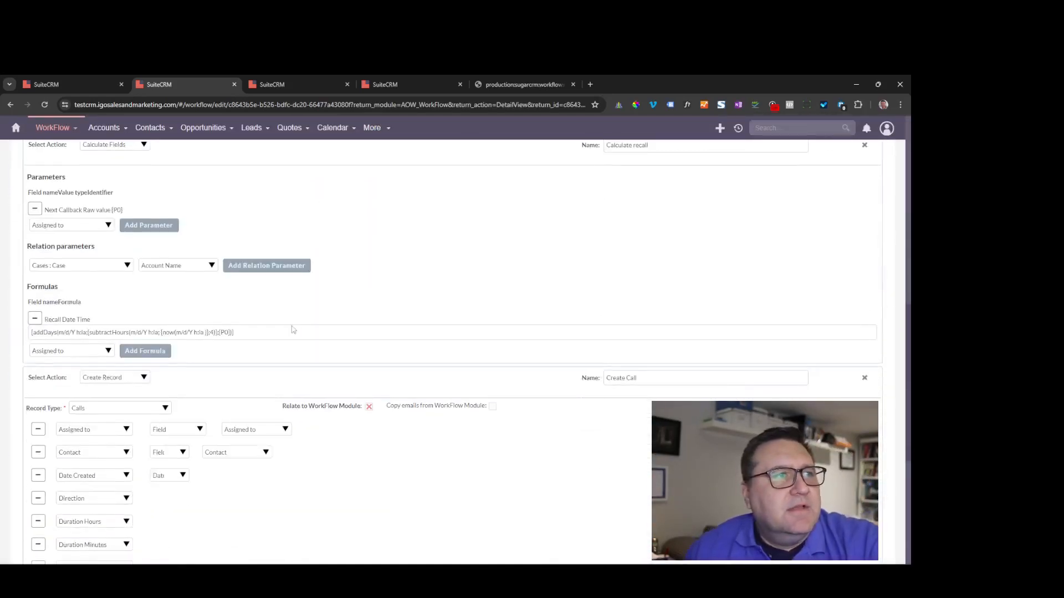
Compare the processed "Bad time, will call back" call with the generated Call Back record, and check the latter's Date Created in the Calls list.
left_click(409, 78)
scroll(453, 182, "down", 2)
scroll(454, 182, "up", 2)
left_click(275, 77)
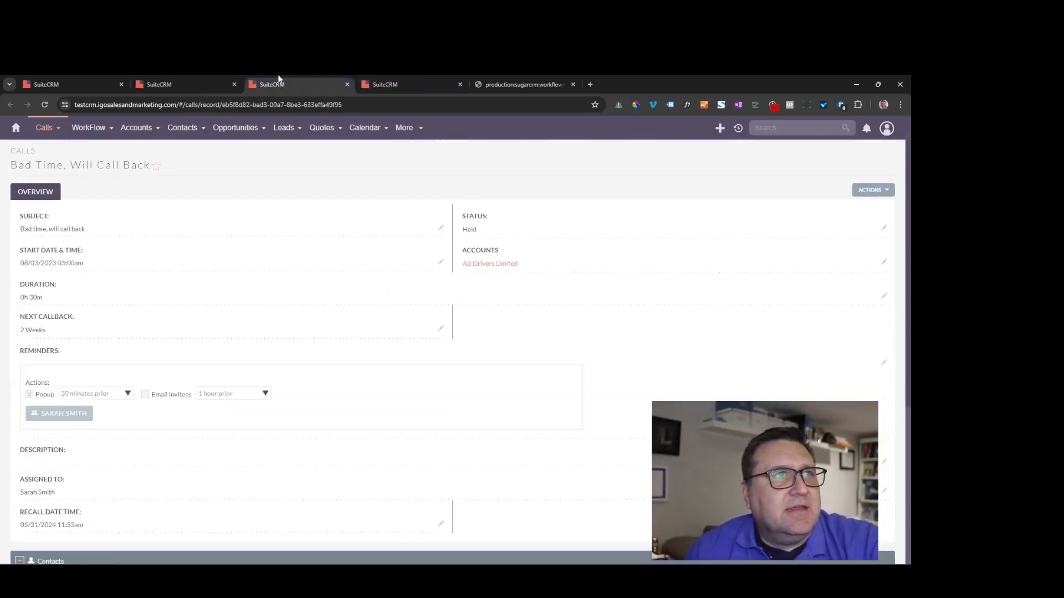
left_click(394, 84)
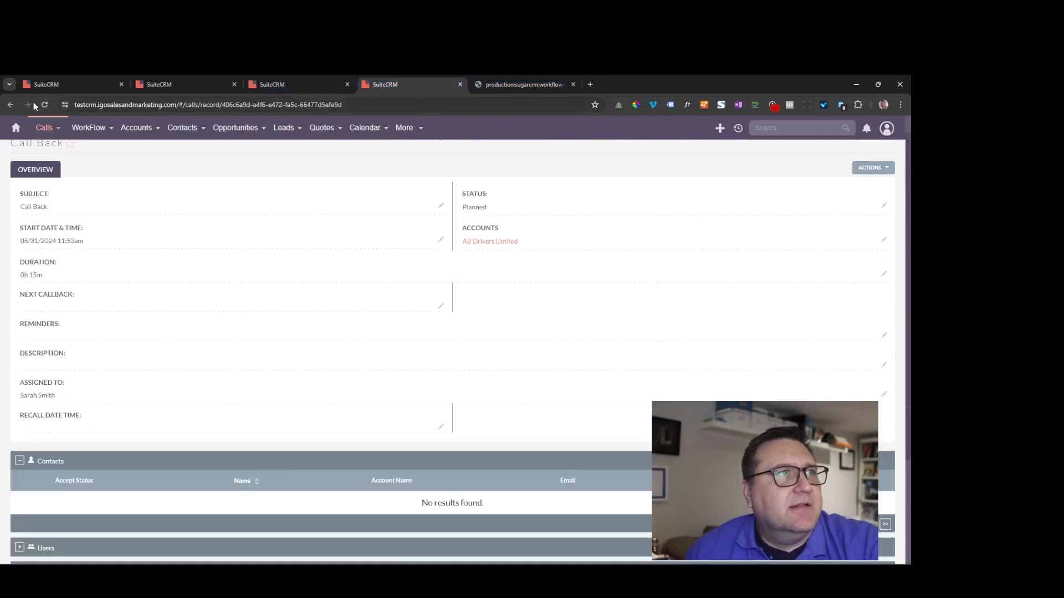
mouse_move(38, 133)
left_click(59, 168)
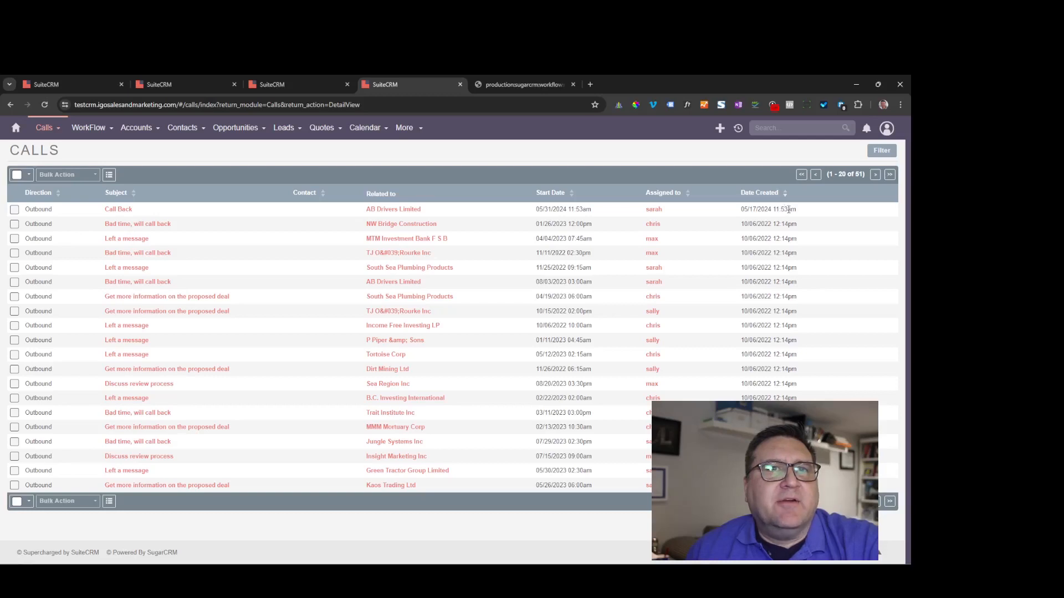
left_click_drag(789, 209, 800, 212)
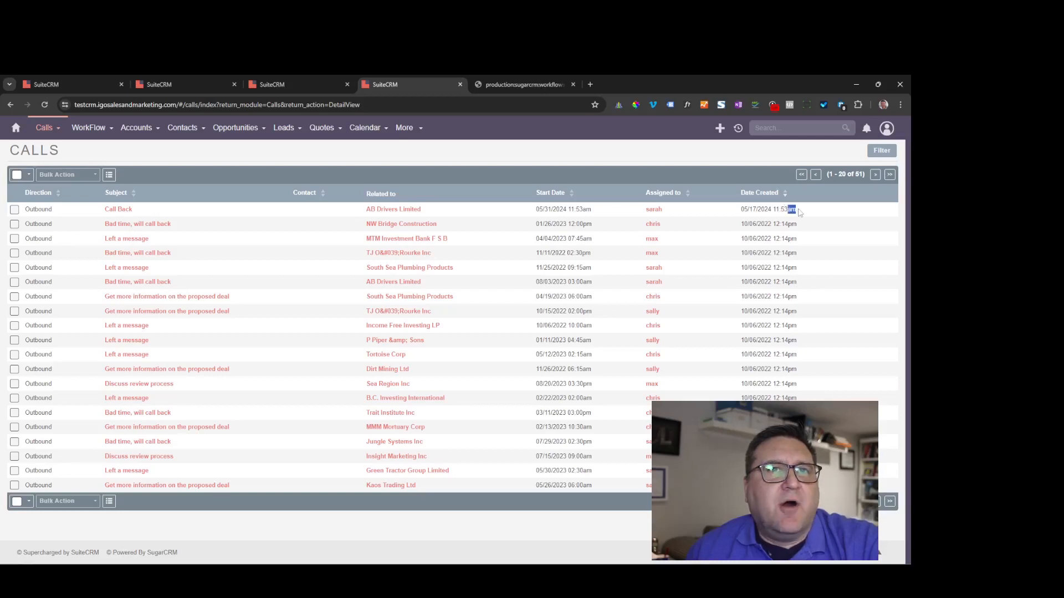
Bring up the other CRM window at full size and view the conditions of its Create Call Backs workflow.
left_click(72, 85)
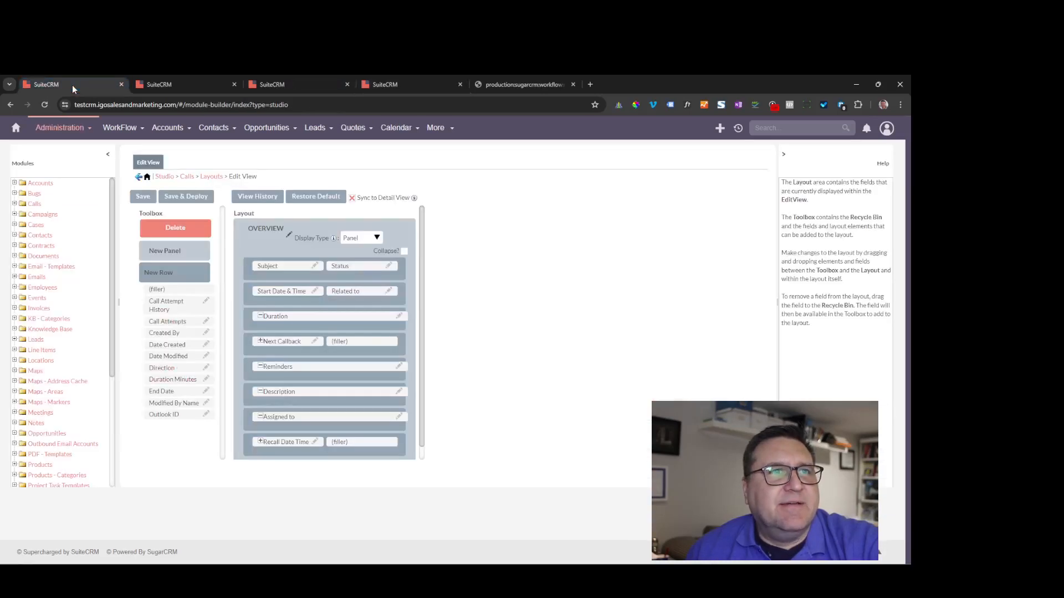
mouse_move(168, 129)
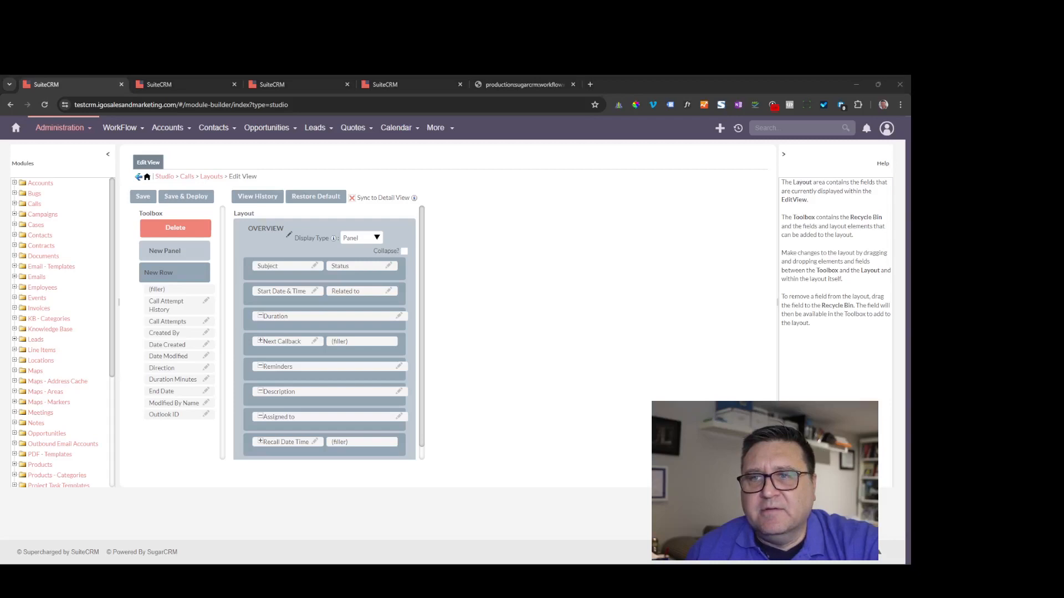
left_click_drag(909, 146, 363, 127)
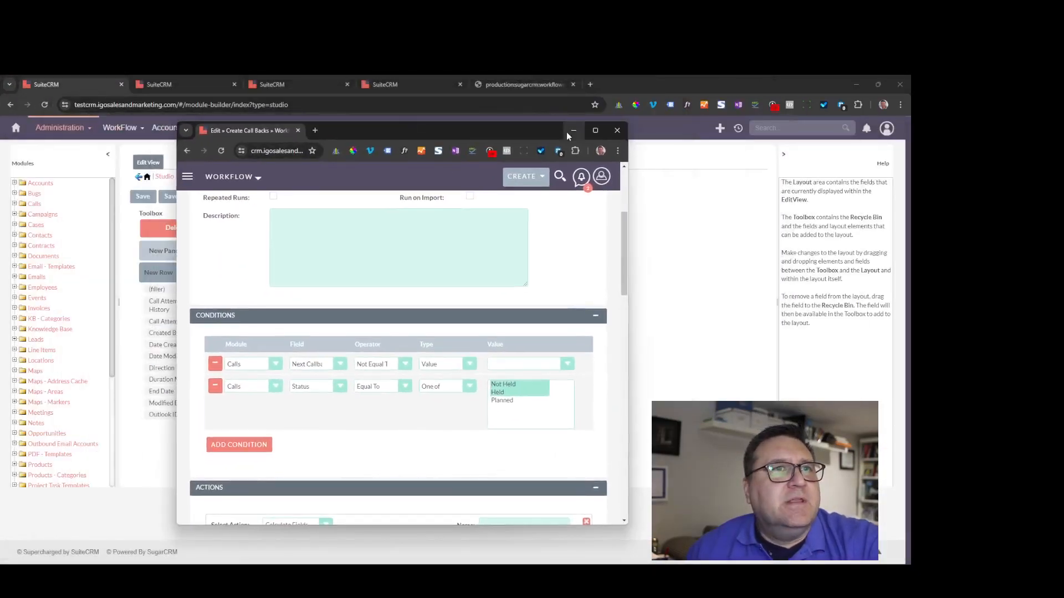
left_click(596, 130)
mouse_move(227, 141)
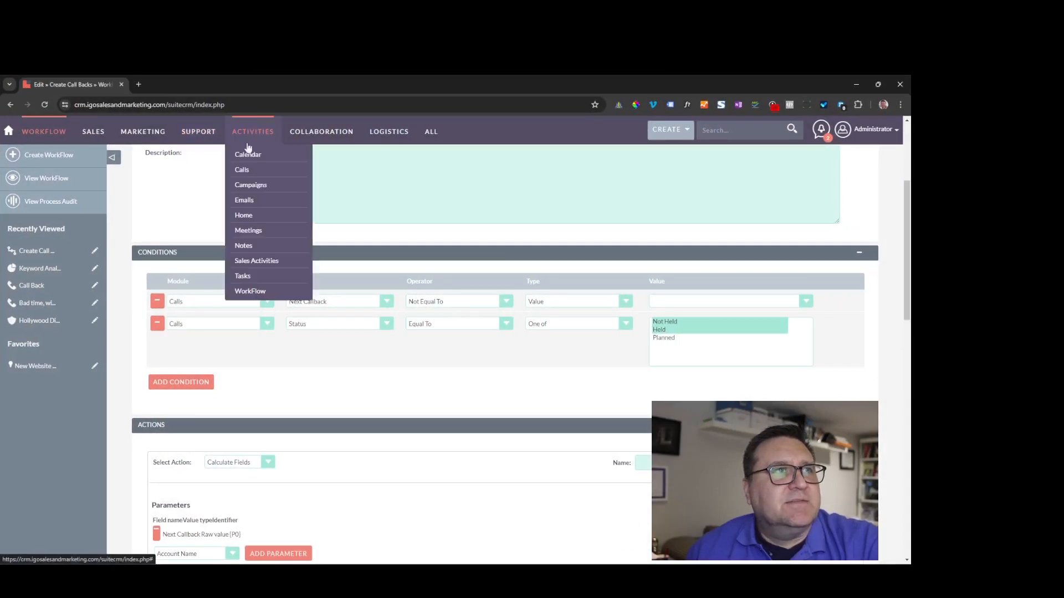
left_click(244, 185)
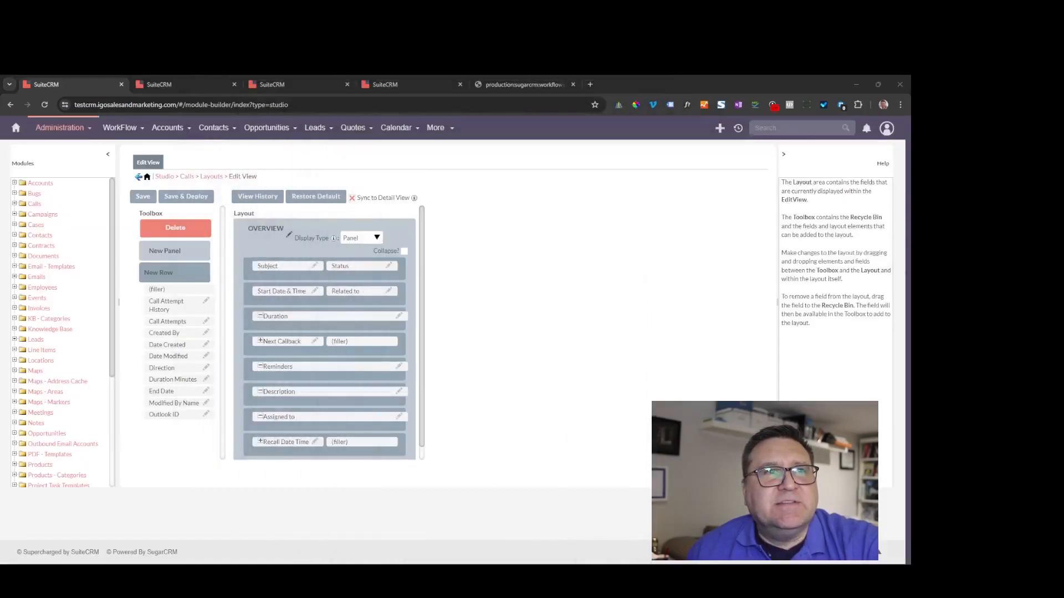
Check the newest Call Back's start time in the Calls list against the Recall Date Time formula in the Follow Up Call Creation workflow.
left_click(410, 83)
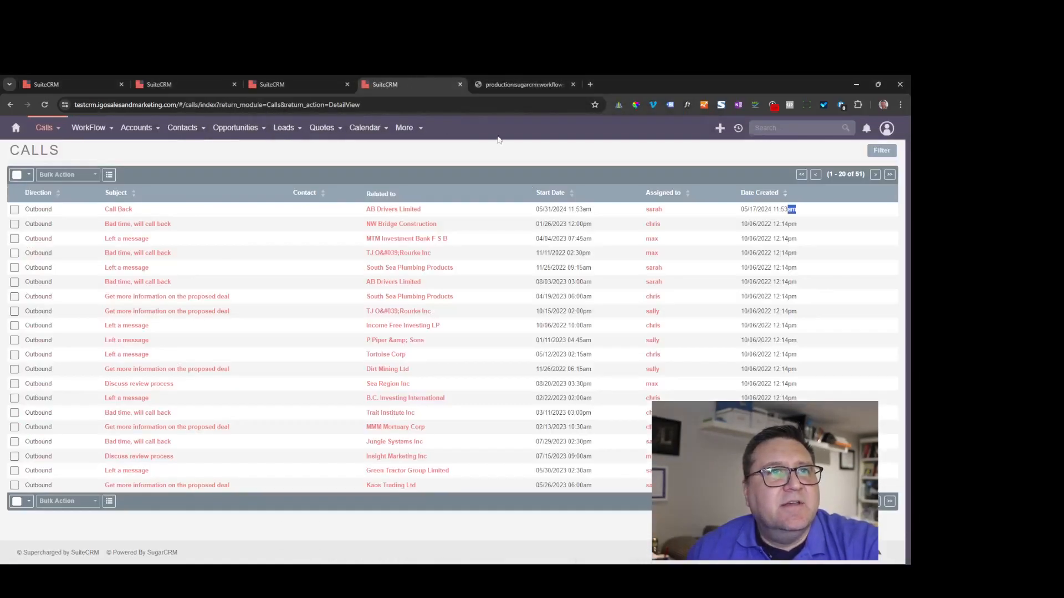
left_click_drag(584, 208, 598, 207)
left_click(205, 82)
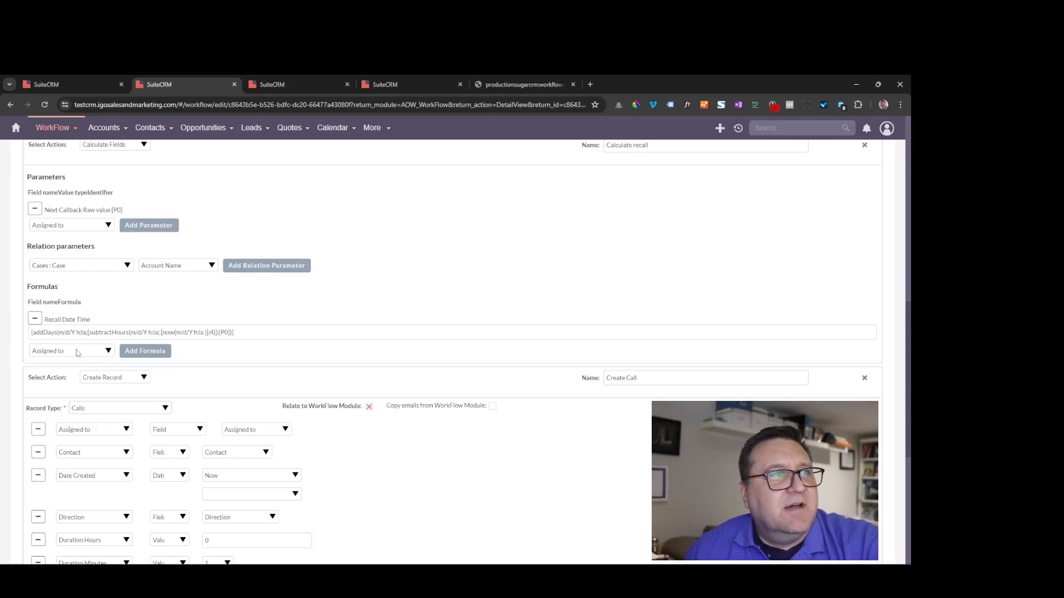
left_click(85, 332)
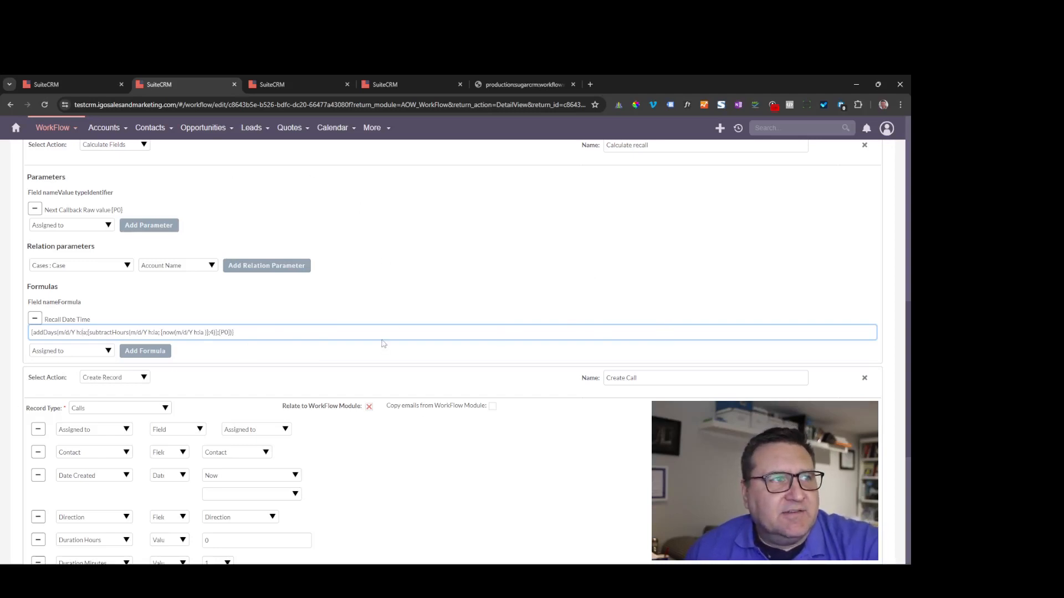
scroll(428, 294, "up", 3)
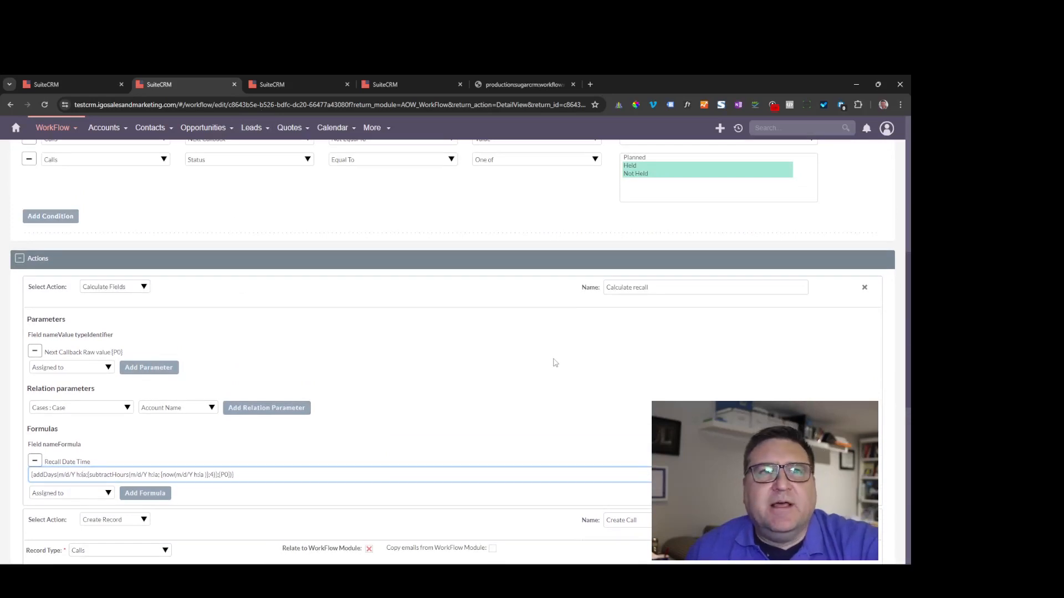